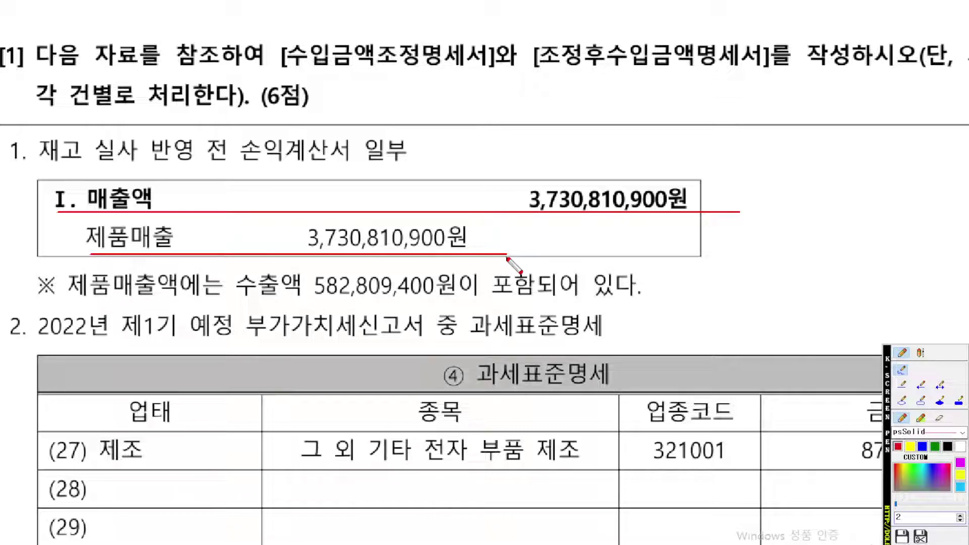
Add a 매출 row for 제품매출 to the revenue adjustment calculation, taking its book revenue of 3,730,810,900 from the sales lookup.
key("Escape")
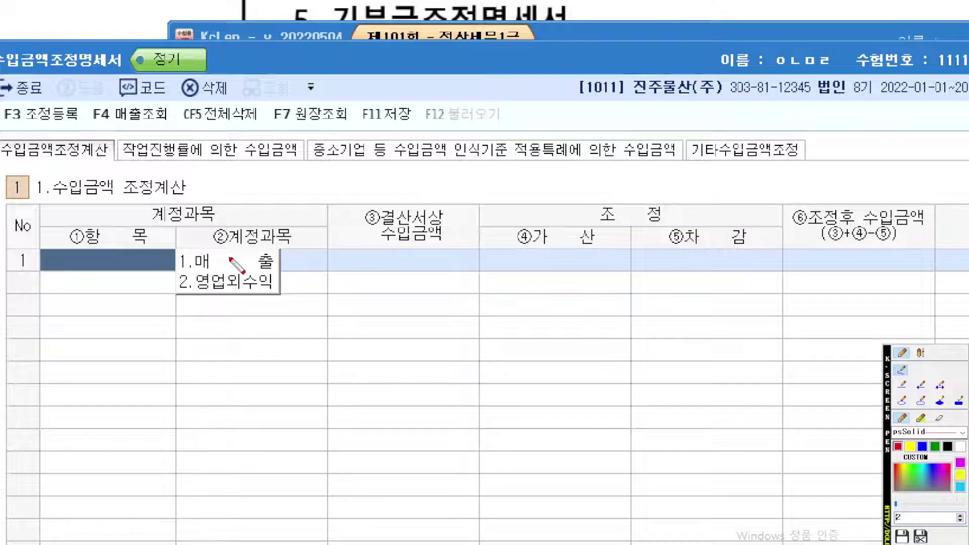
left_click(227, 261)
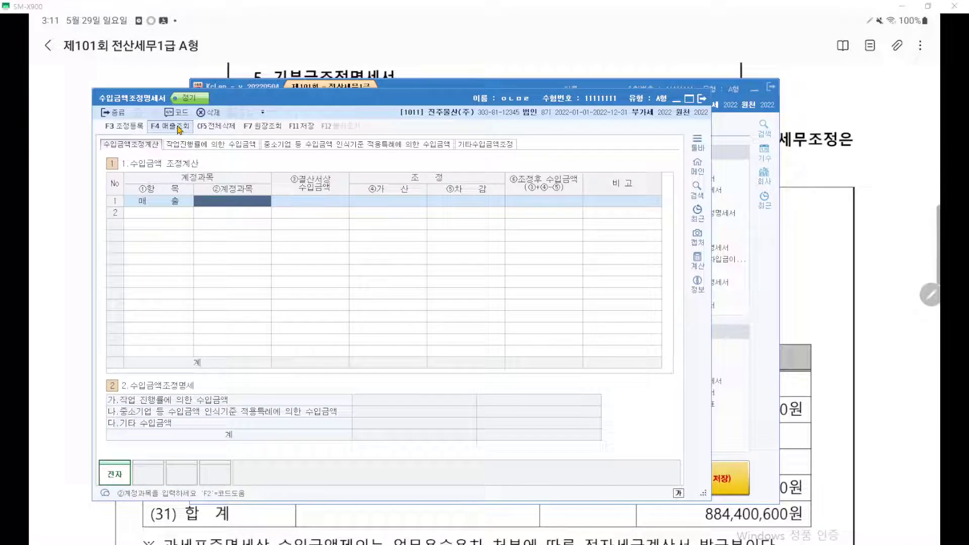
left_click(177, 129)
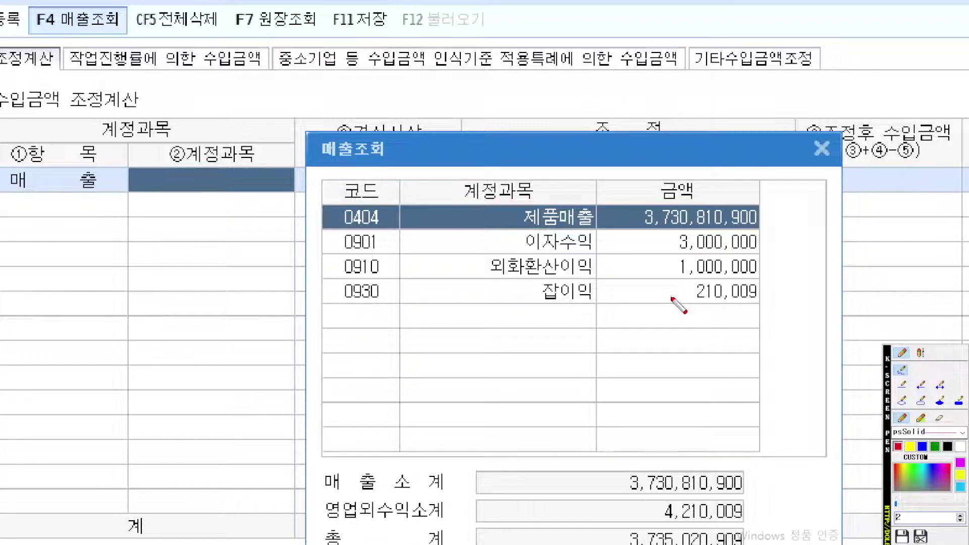
key("Return")
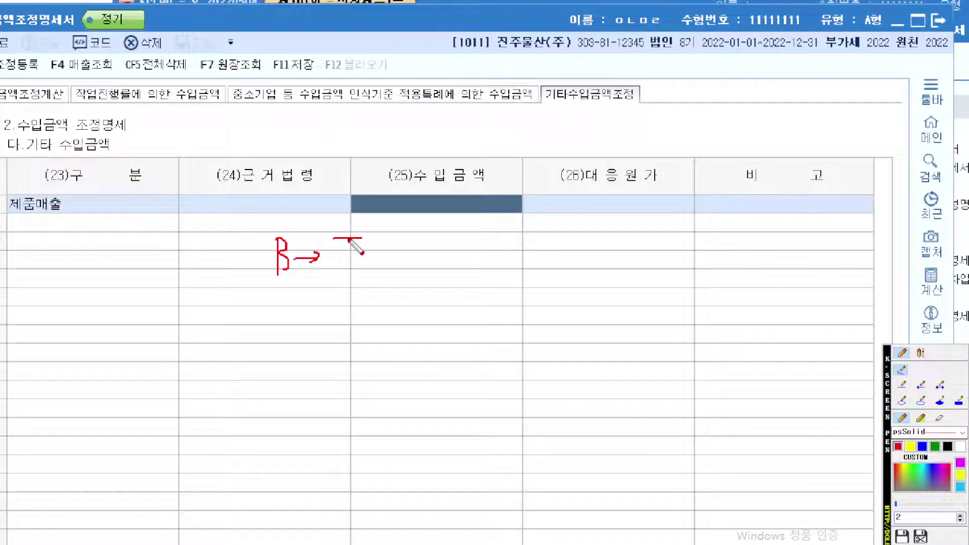
left_click_drag(347, 238, 345, 270)
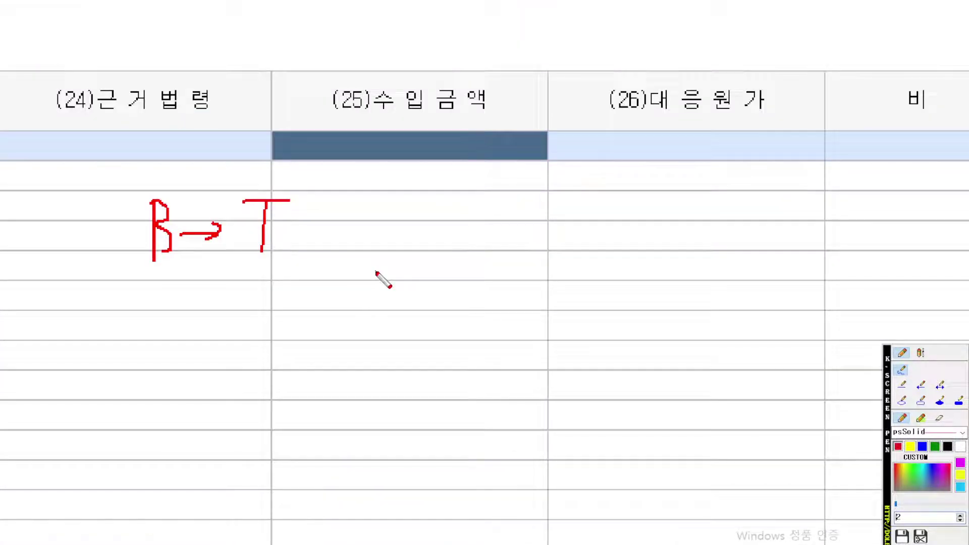
left_click_drag(169, 285, 153, 302)
left_click_drag(247, 284, 245, 309)
left_click_drag(283, 286, 272, 311)
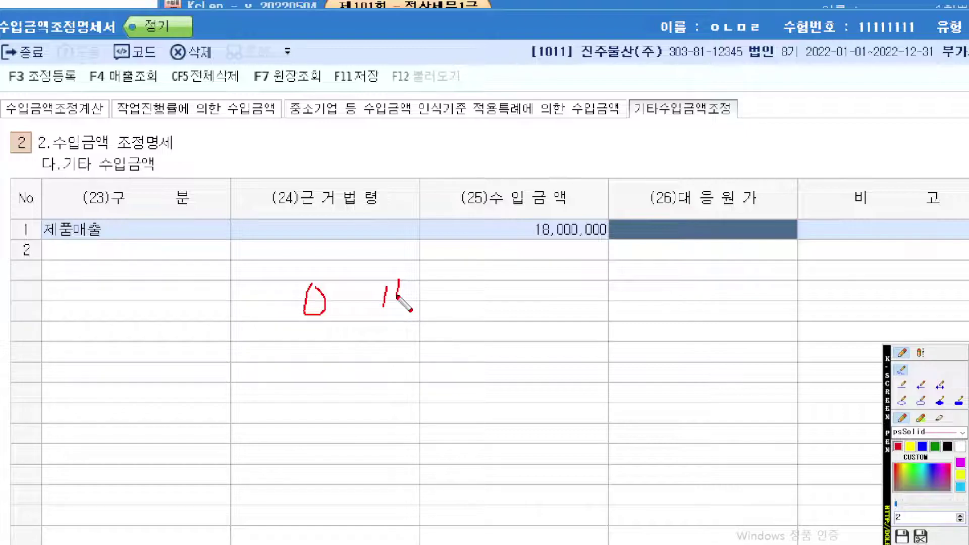
Set the corresponding cost (대응원가) of the 제품매출 row under 기타 수입금액 to 15,200,000.
type("1")
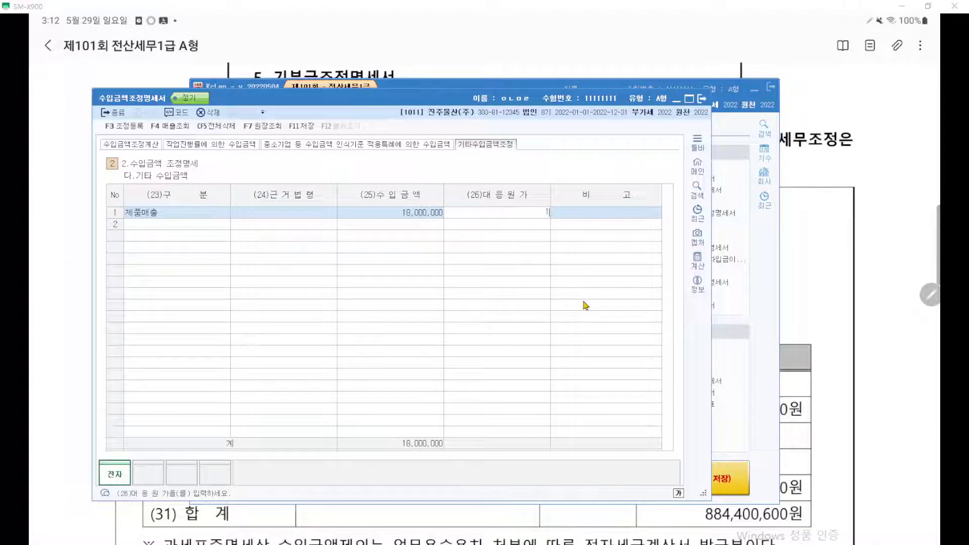
type("5,200,000")
key("Return")
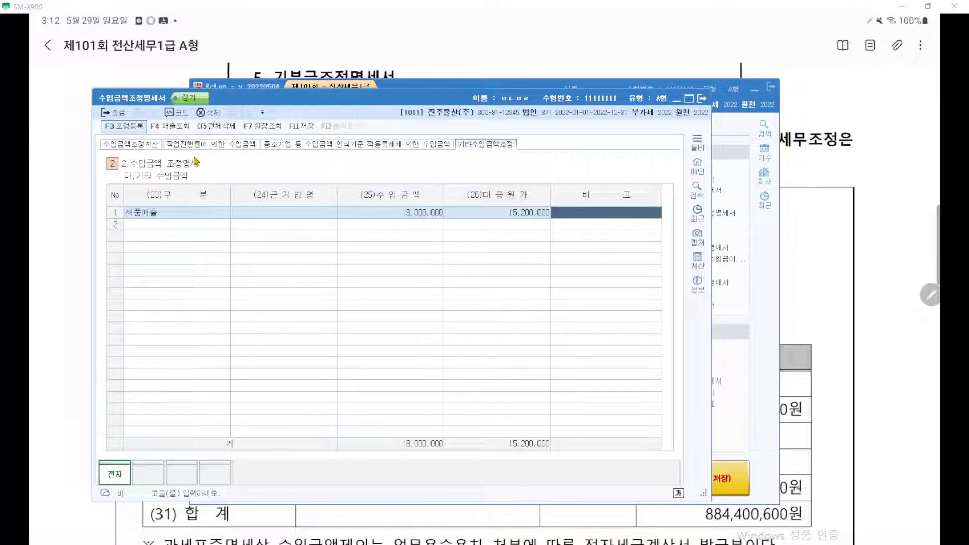
key("F3")
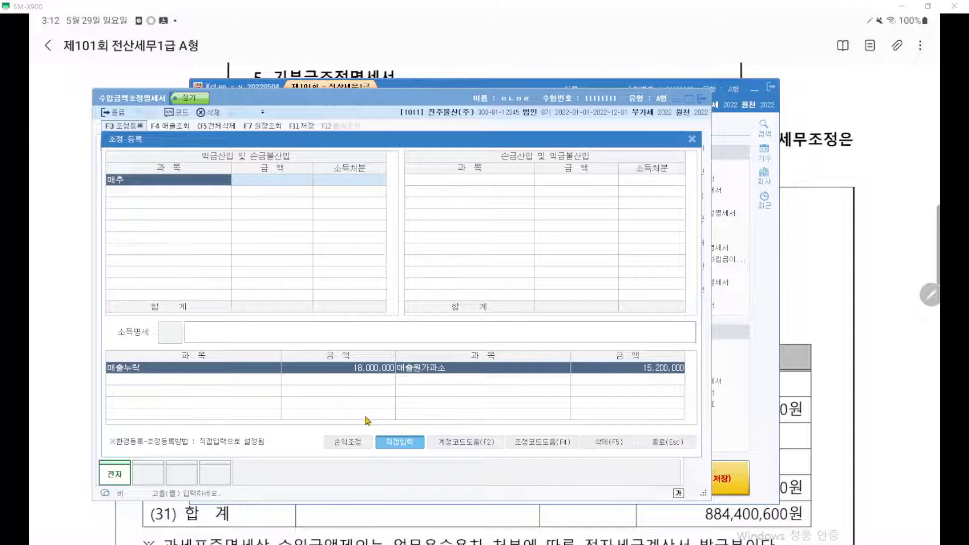
key("Escape")
key("Escape")
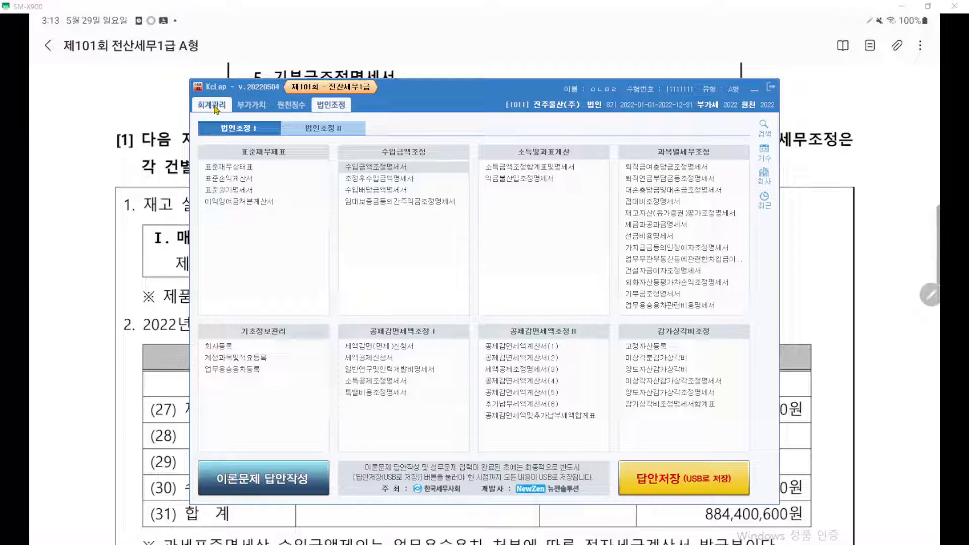
In the corporate section of 환경등록, set the 소득금액조정합계표 adjustment registration method to 1.조정과목사용.
left_click_drag(242, 104, 292, 105)
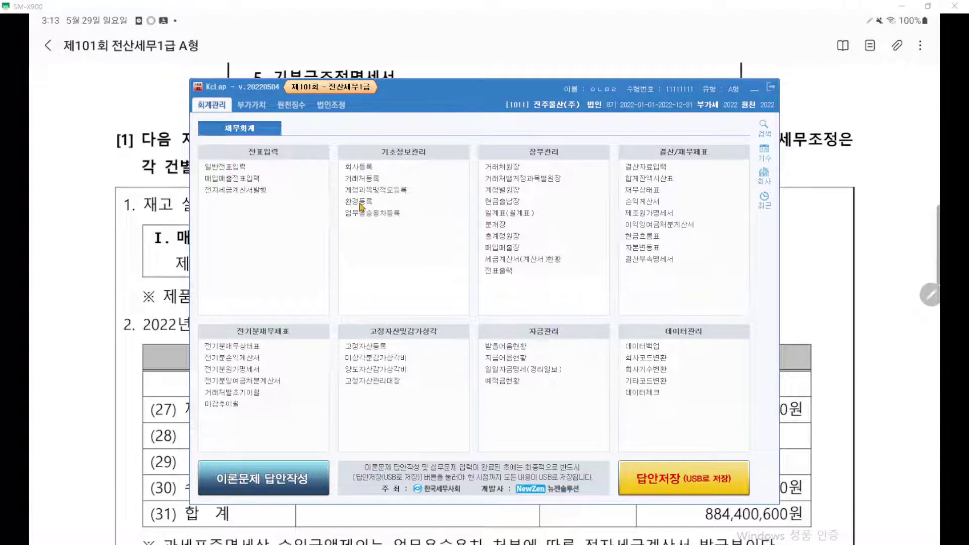
left_click(361, 202)
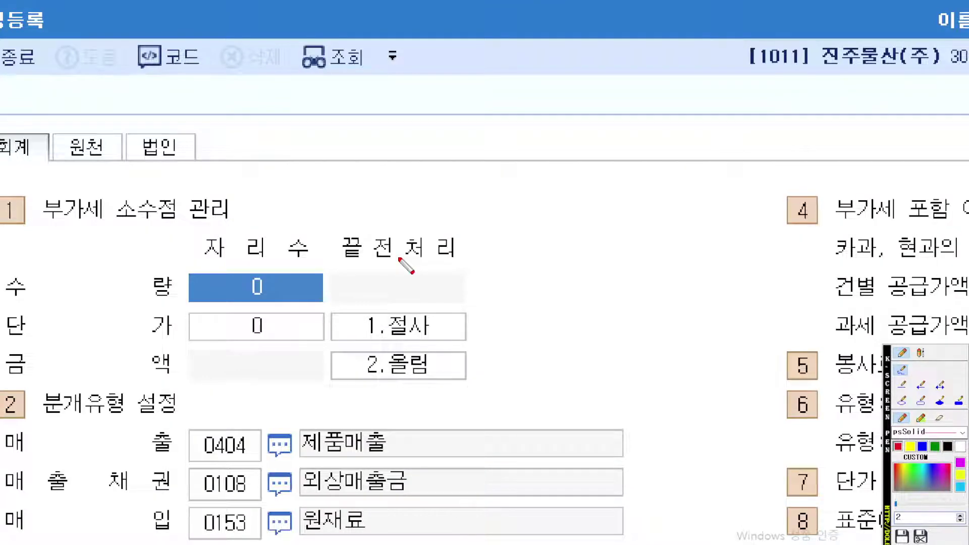
left_click_drag(286, 215, 222, 213)
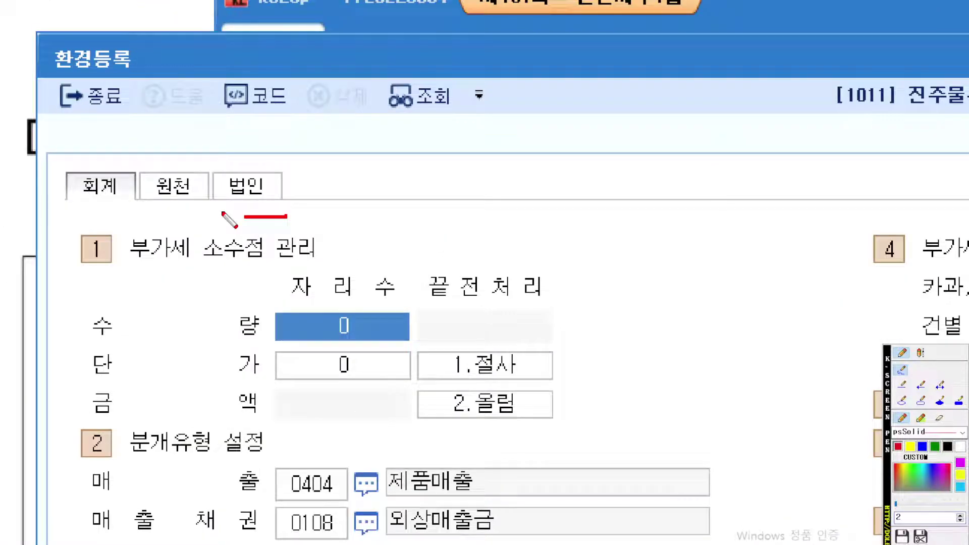
left_click(270, 191)
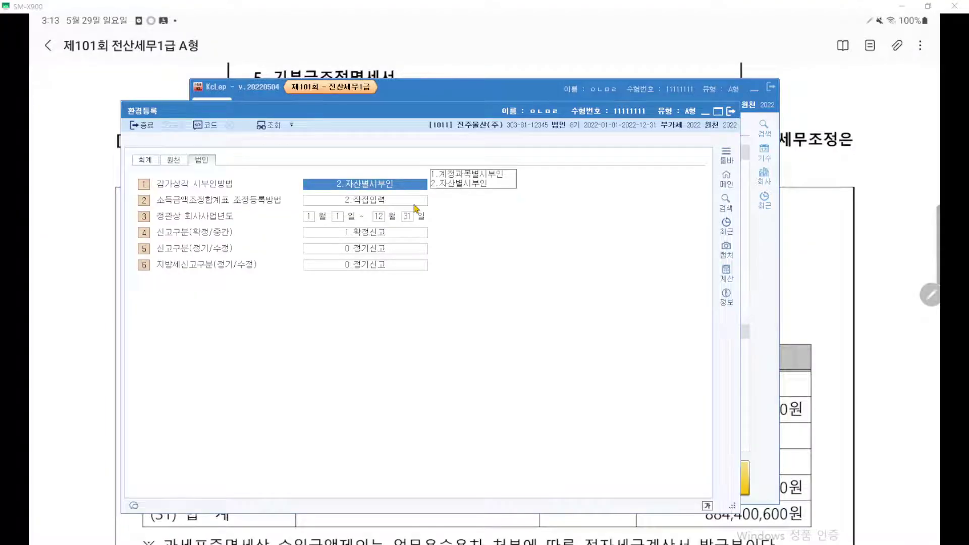
left_click(782, 225)
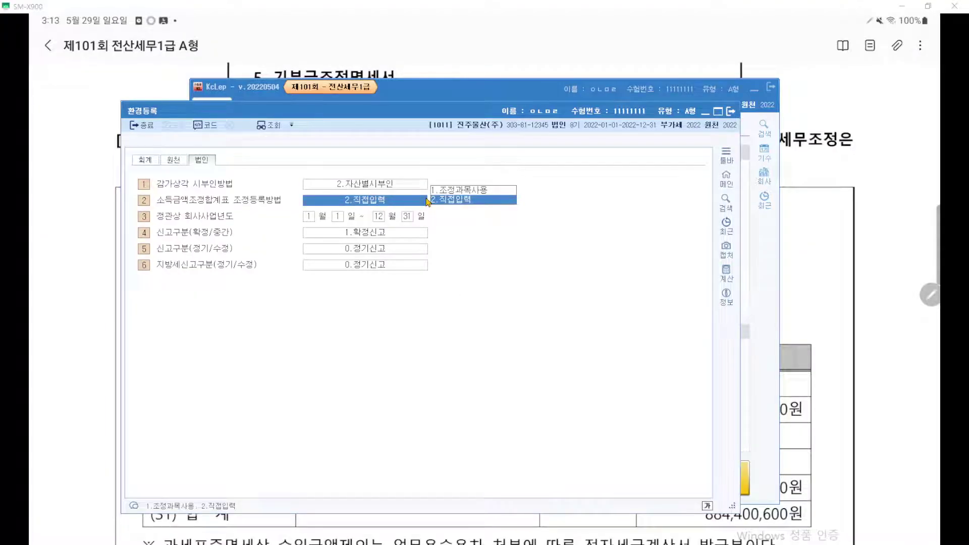
key("1")
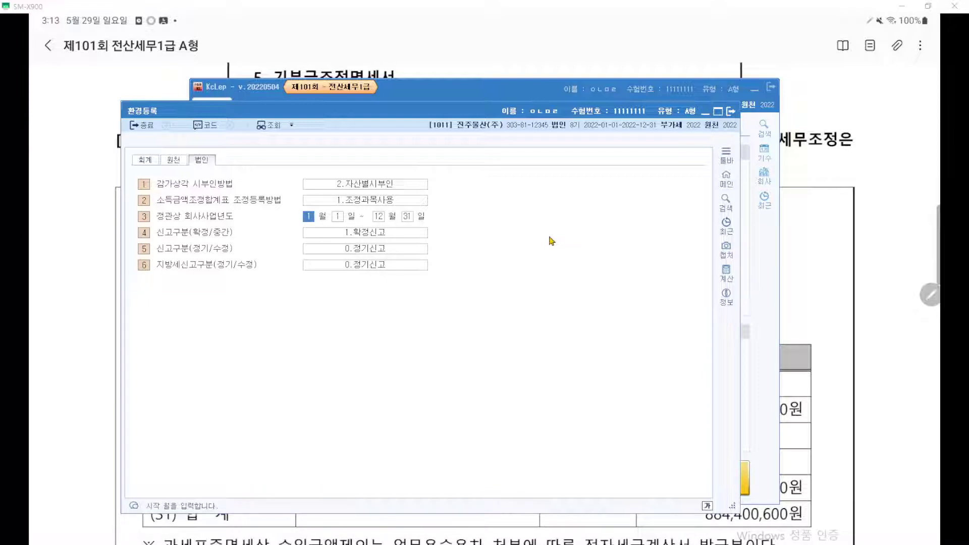
key("ctrl+1")
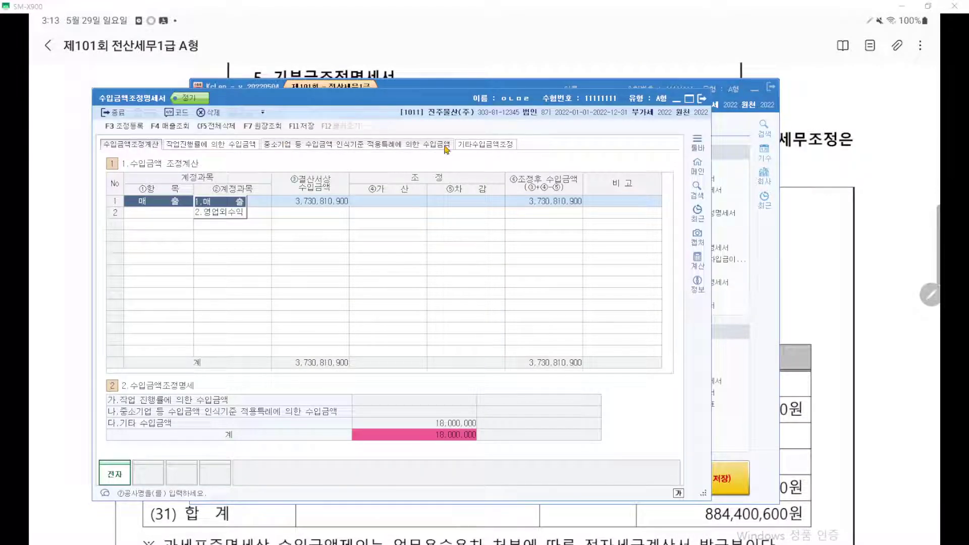
From the 기타수입금액조정 sheet, register 외상매출금누락 of 18,000,000 with 유보발생 under 익금산입 및 손금불산입.
left_click(484, 145)
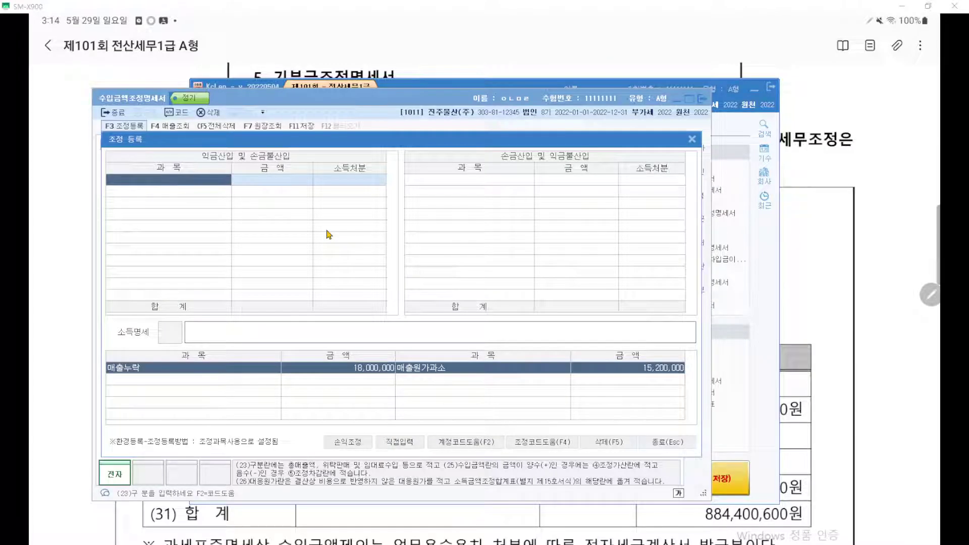
type("매출")
key("Return")
key("Return")
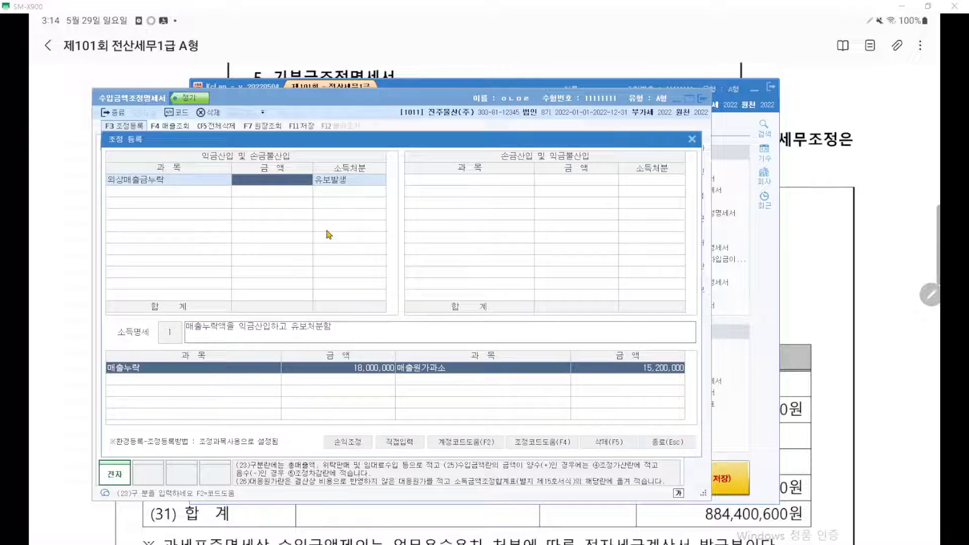
type("18000000")
key("Return")
Register 매출원가과소 of 15,200,000 with 유보발생 under 손금산입 및 익금불산입, and close the adjustment registration.
left_click(481, 184)
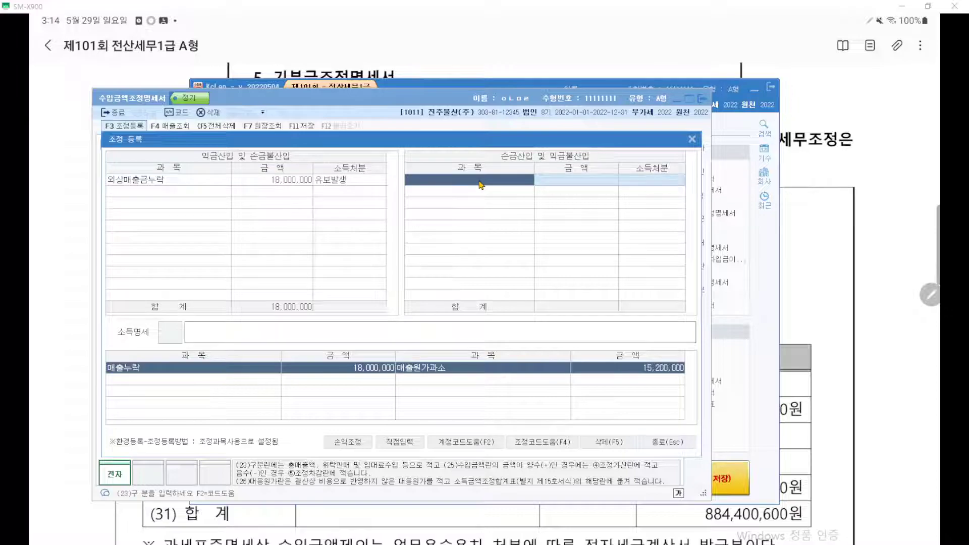
type("매출원")
key("Return")
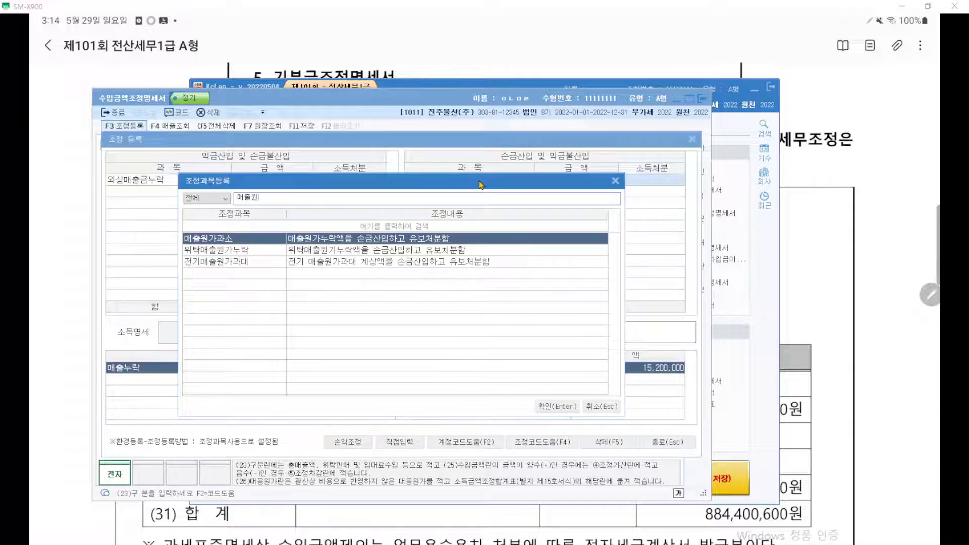
key("Return")
type("15,200,000")
key("Return")
key("Return")
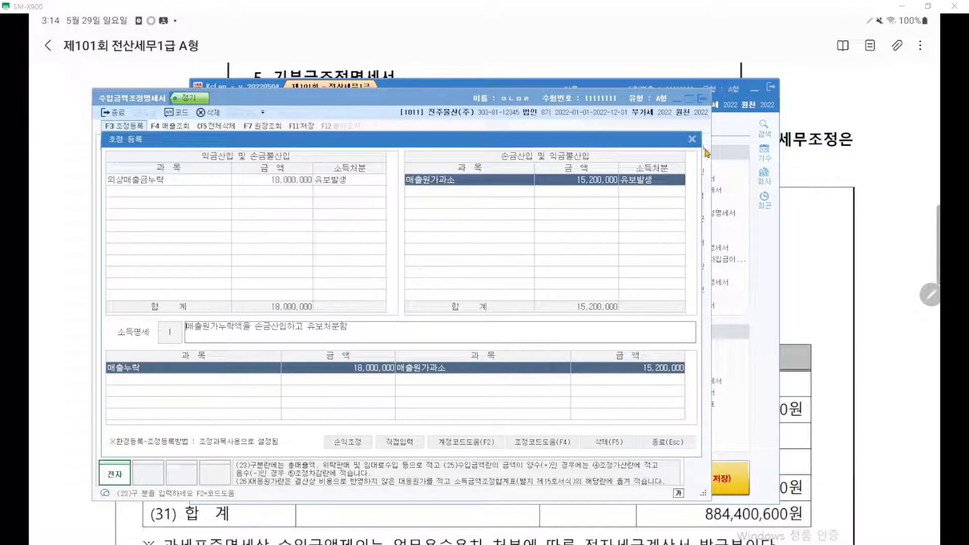
left_click(692, 139)
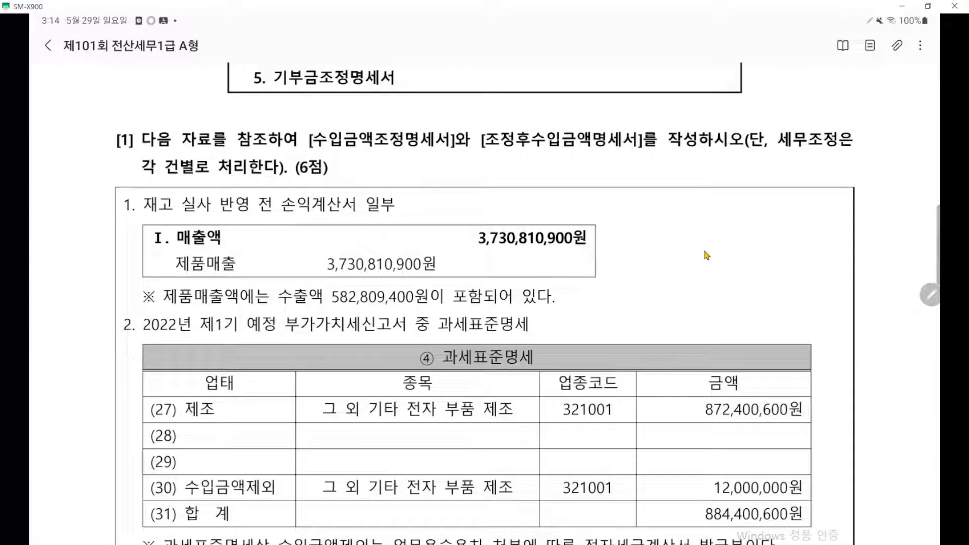
Review the second inventory count item in the exam document, covering the consigned goods' cost, sale price, sale date and missing entry.
scroll(706, 254, "down", 5)
scroll(706, 255, "down", 10)
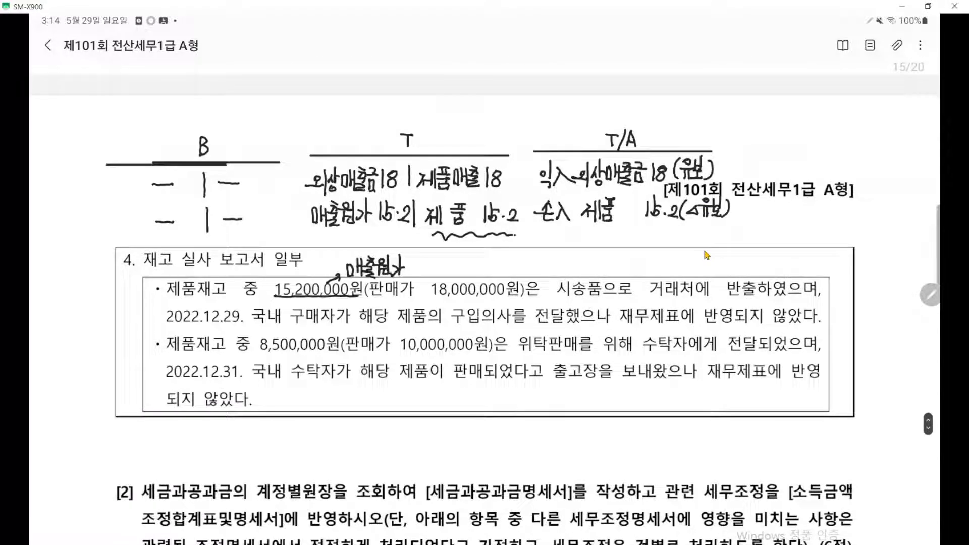
scroll(706, 255, "down", 2)
scroll(641, 254, "up", 3)
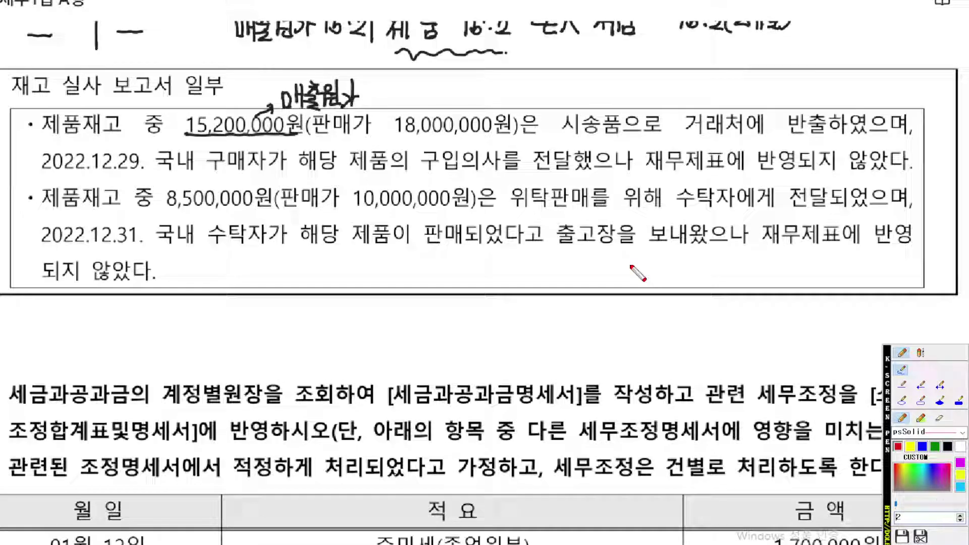
scroll(631, 265, "up", 1)
left_click_drag(161, 223, 303, 222)
mouse_move(56, 222)
left_mouse_down()
mouse_move(43, 223)
mouse_move(78, 222)
left_mouse_up()
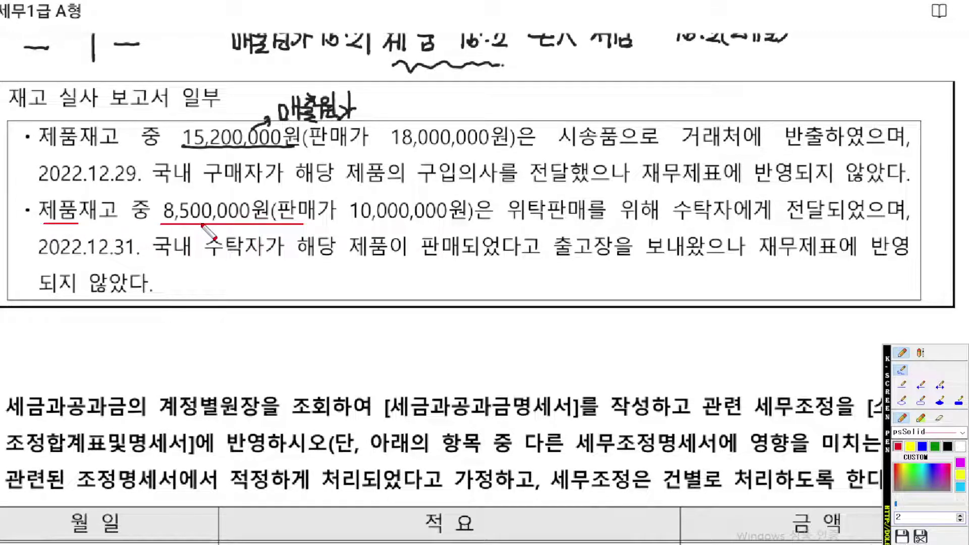
left_click_drag(202, 224, 478, 223)
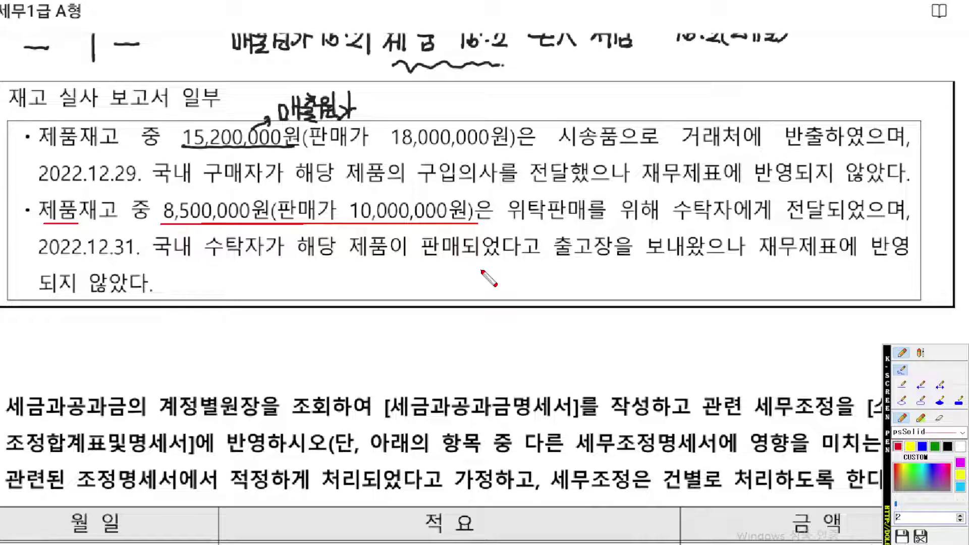
left_click_drag(53, 262, 129, 261)
left_click_drag(220, 258, 483, 259)
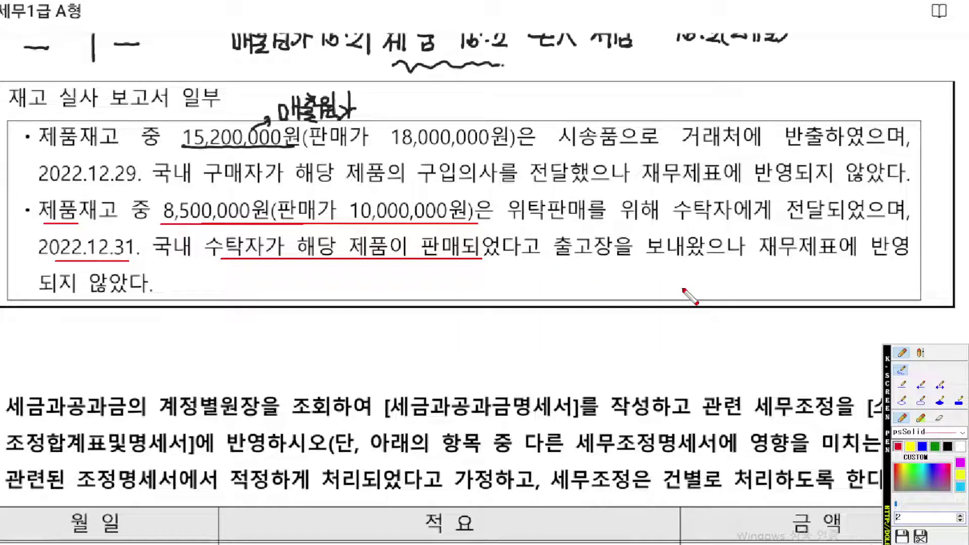
left_click_drag(767, 260, 928, 258)
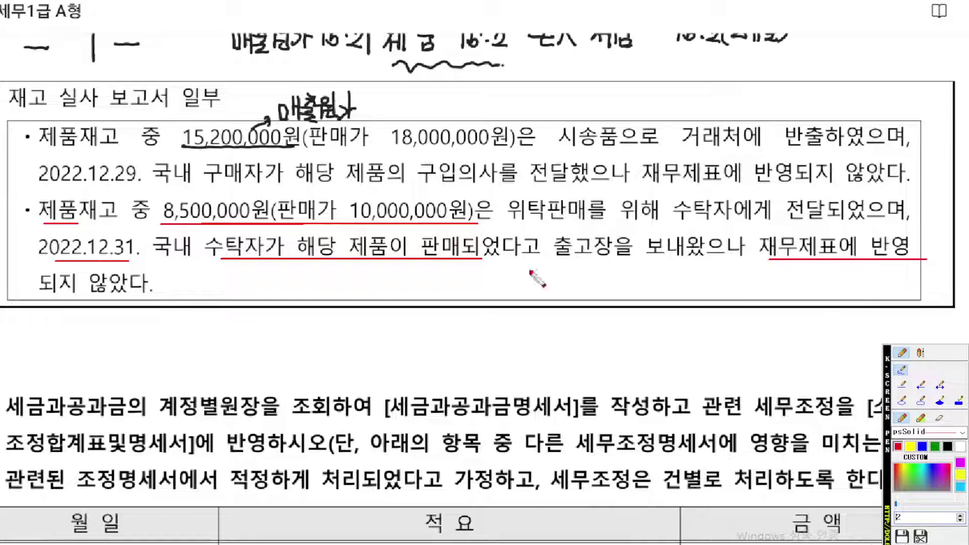
left_click_drag(30, 296, 215, 296)
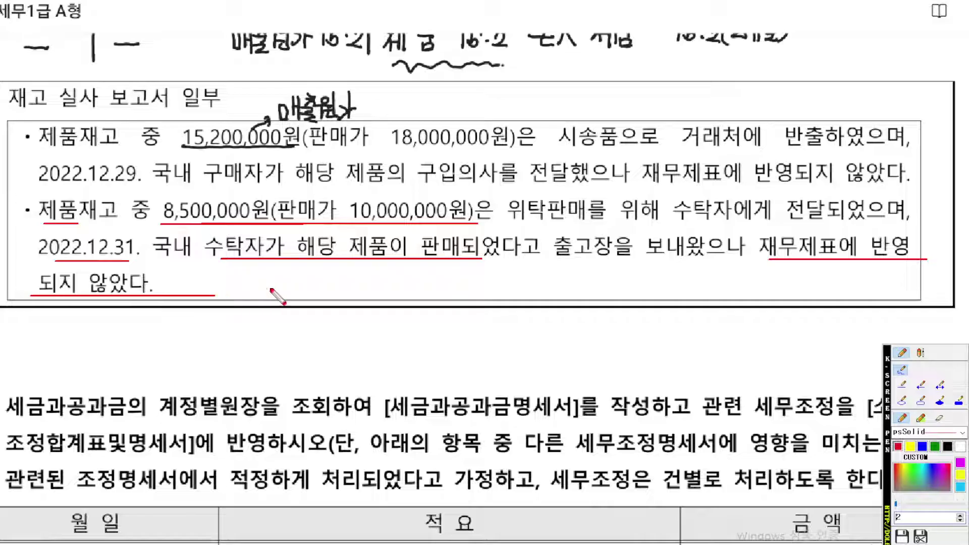
key("Escape")
Erase the handwritten 18 and 15.2 amounts from the T and T/A entries above the inventory report.
scroll(527, 293, "up", 3)
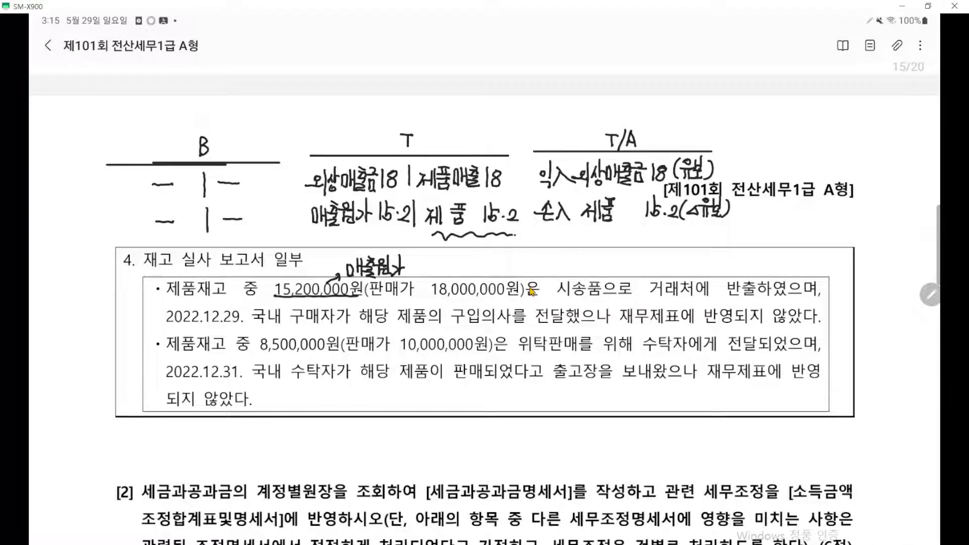
left_click_drag(391, 176, 386, 186)
mouse_move(497, 162)
left_mouse_down()
mouse_move(492, 179)
mouse_move(504, 177)
left_mouse_up()
left_click_drag(504, 214, 493, 214)
mouse_move(393, 212)
left_mouse_down()
mouse_move(381, 202)
mouse_move(410, 220)
left_mouse_up()
mouse_move(656, 169)
left_mouse_down()
mouse_move(661, 178)
mouse_move(651, 175)
left_mouse_up()
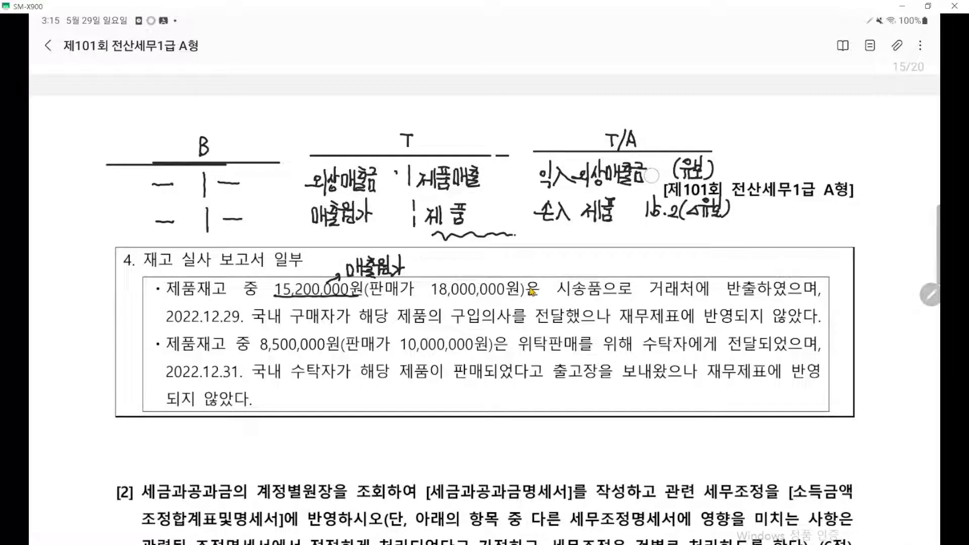
left_click_drag(647, 208, 673, 210)
In the T column, handwrite 10 beside 외상매출금 and 제품매출, and the consigned goods' cost beside 매출원가 and 제품.
left_click_drag(384, 170, 384, 187)
left_click_drag(395, 172, 395, 173)
left_click_drag(491, 169, 490, 185)
left_click_drag(499, 174, 499, 182)
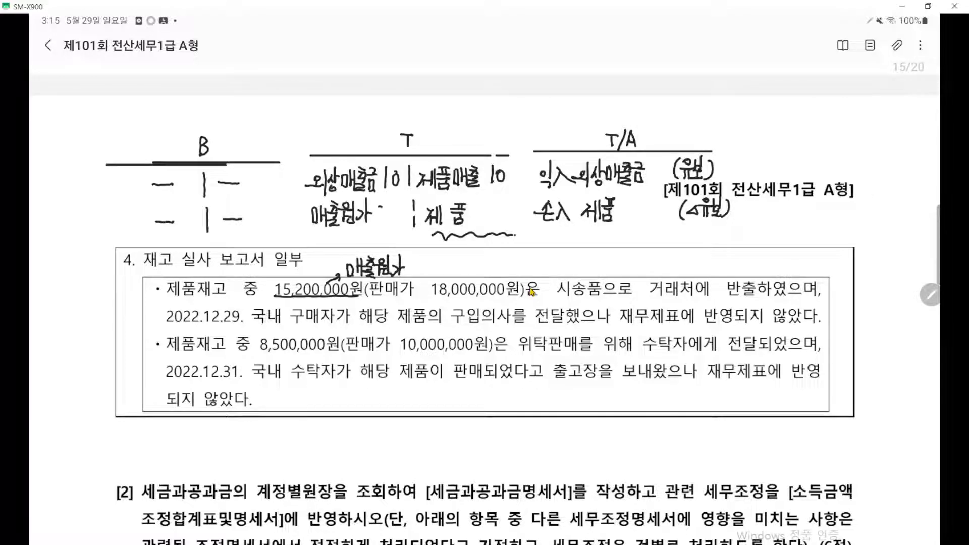
left_click_drag(384, 206, 392, 219)
left_click_drag(491, 205, 482, 220)
left_click_drag(482, 220, 489, 205)
left_click(498, 216)
left_click_drag(505, 206, 503, 221)
In the T/A column, handwrite the consigned goods' sale amount beside 외상매출금 and their cost beside 제품.
left_click_drag(650, 165, 650, 182)
left_click_drag(659, 167, 659, 168)
left_click(653, 215)
mouse_move(644, 204)
left_mouse_down()
mouse_move(665, 216)
mouse_move(654, 220)
left_mouse_up()
left_click_drag(658, 206, 667, 205)
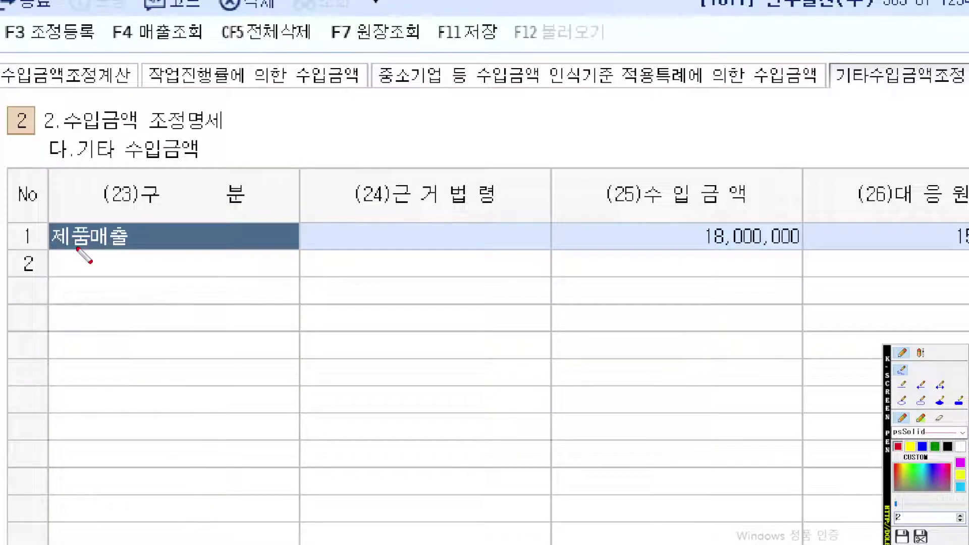
left_click_drag(71, 247, 883, 246)
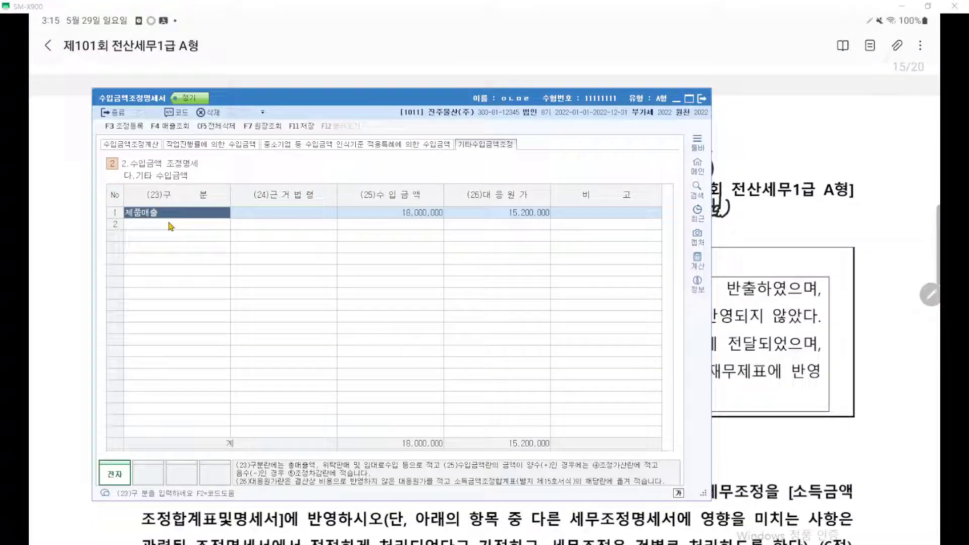
Open the adjustment registration and add 위탁매출누락 of 10,000,000 with 유보발생 under 익금산입 및 손금불산입.
left_click(170, 225)
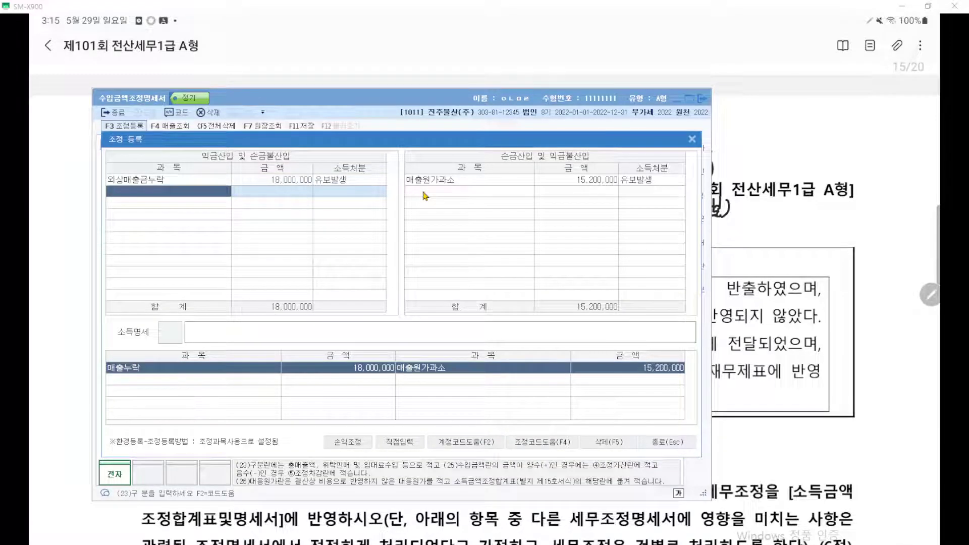
key("Return")
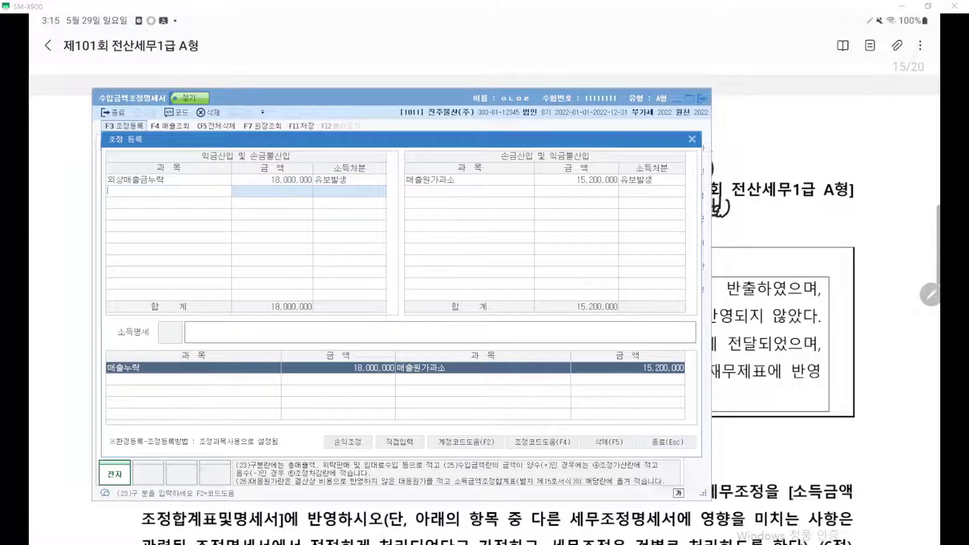
type("매출")
key("Return")
key("Down")
key("Down")
key("Return")
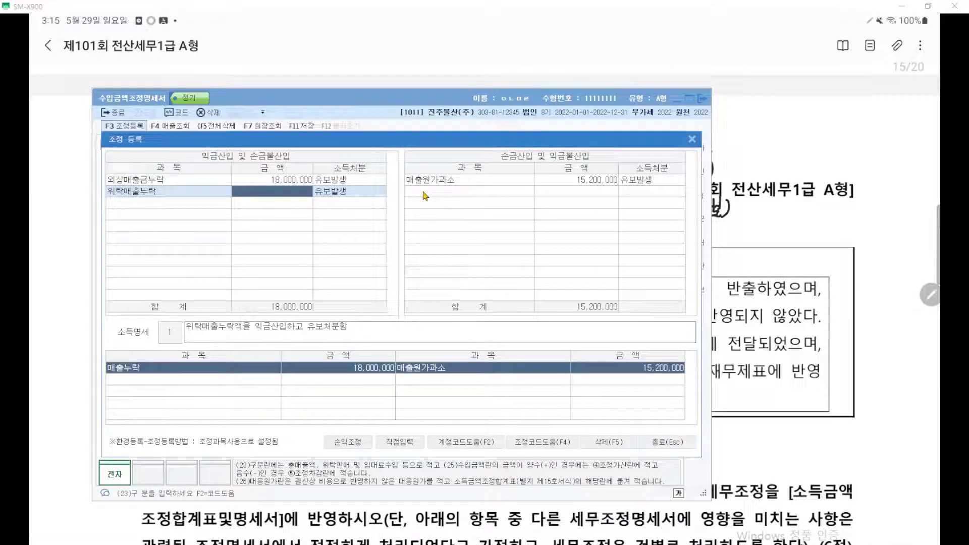
type("10,000,000")
key("Return")
key("Return")
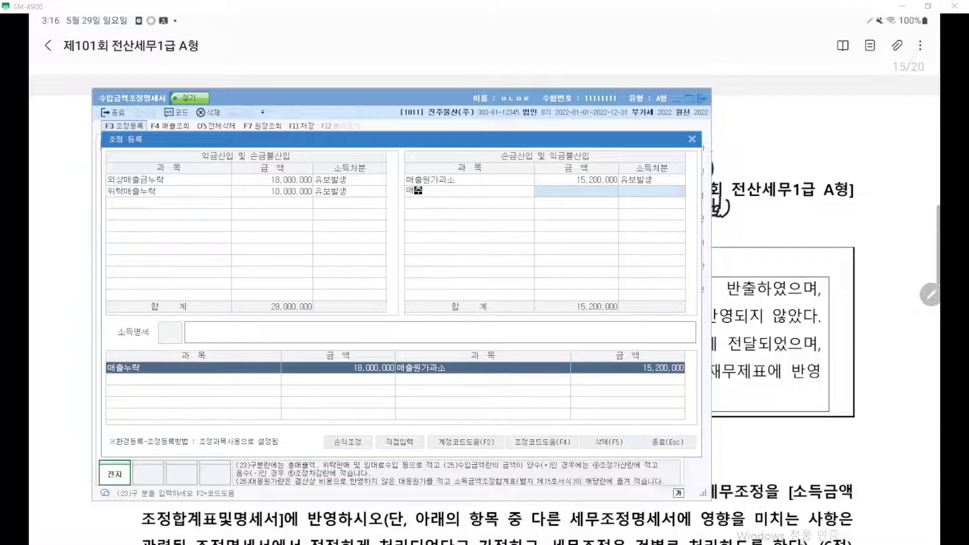
Under 손금산입 및 익금불산입, add 위탁매출원가누락 of 8,500,000 with 유보발생.
key("Return")
key("Down")
key("Return")
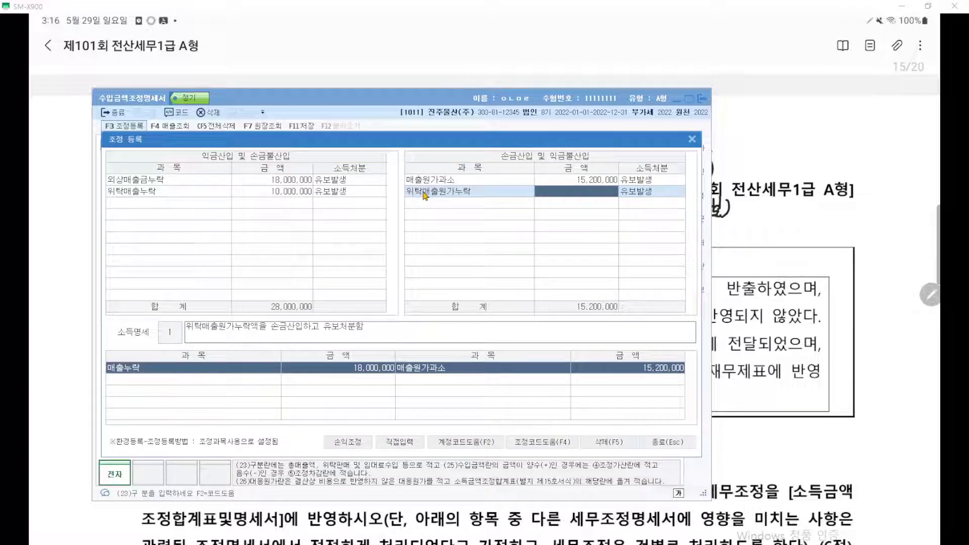
type("8,500,000")
key("Return")
key("Return")
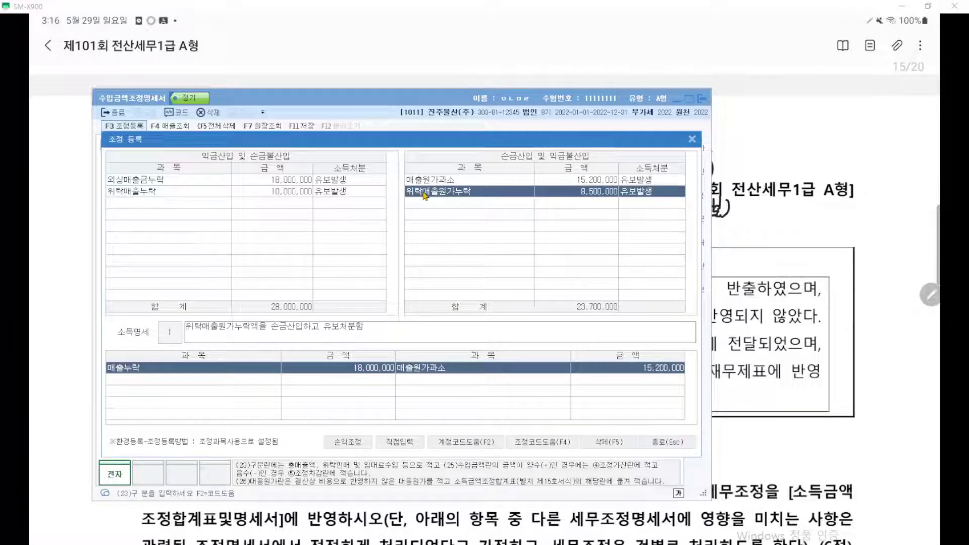
Review the registered adjustments in both lists, underlining the consignment entries and circling the amounts with the screen pen.
scroll(423, 194, "up", 3)
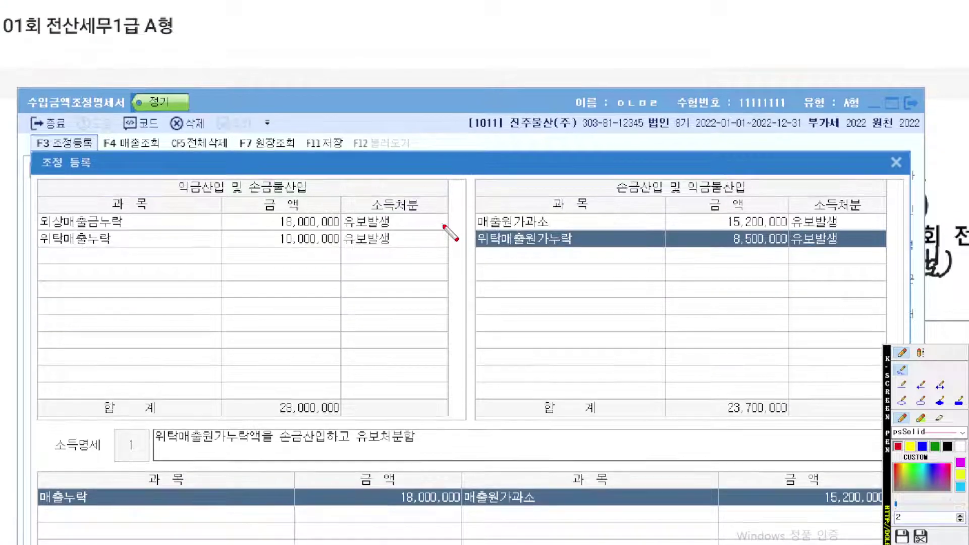
left_click_drag(46, 250, 601, 250)
left_click_drag(714, 256, 891, 250)
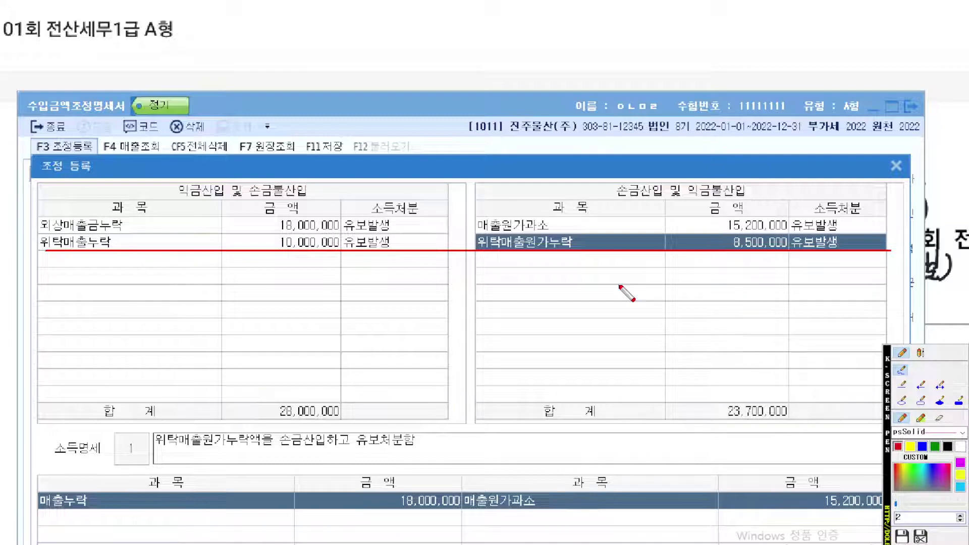
mouse_move(396, 277)
left_mouse_down()
mouse_move(236, 255)
mouse_move(348, 164)
mouse_move(428, 253)
mouse_move(391, 288)
left_mouse_up()
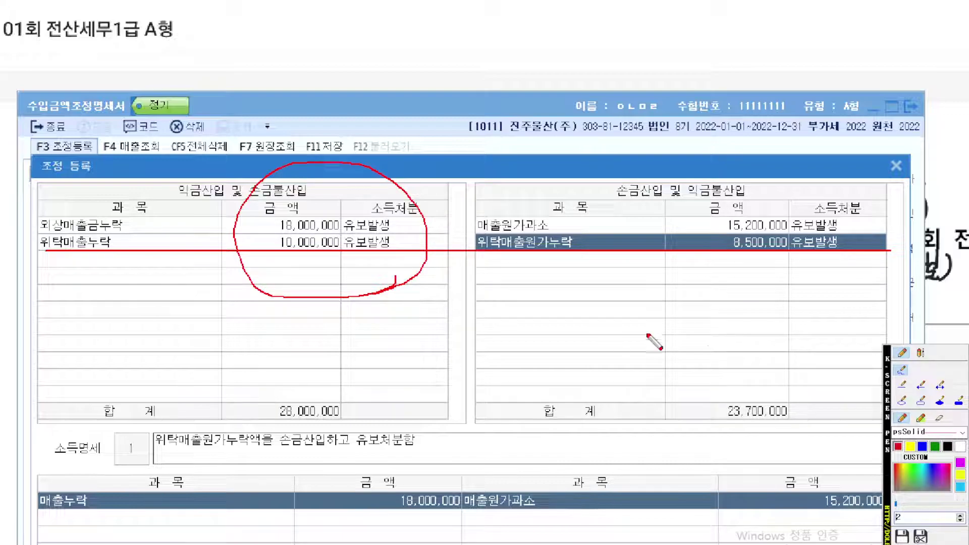
mouse_move(870, 266)
left_mouse_down()
mouse_move(868, 276)
mouse_move(697, 163)
mouse_move(830, 302)
left_mouse_up()
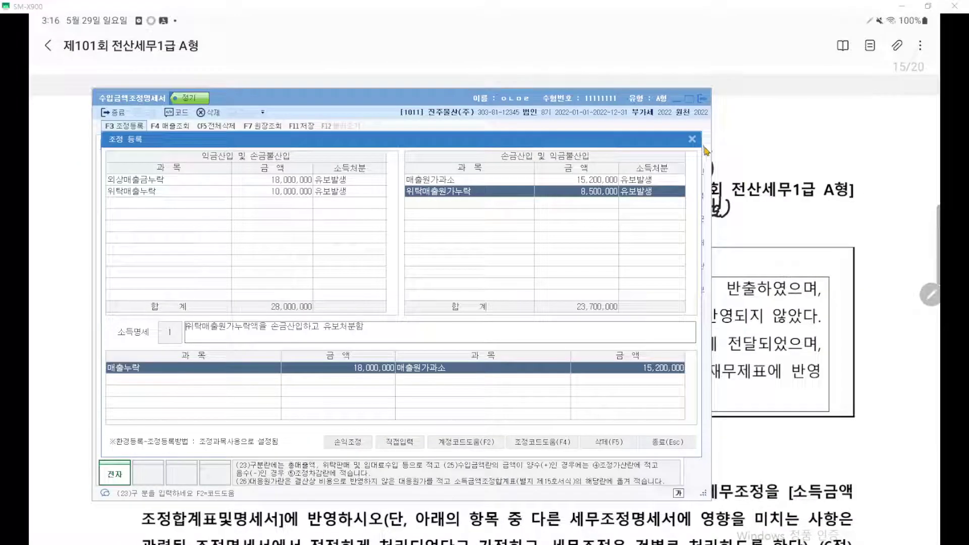
Close the adjustment registration and set the 제품매출 row's 대응원가 to 23,700,000 and 수입금액 to 28,000,000.
left_click(896, 166)
left_click(523, 214)
type("23,700,000")
key("Return")
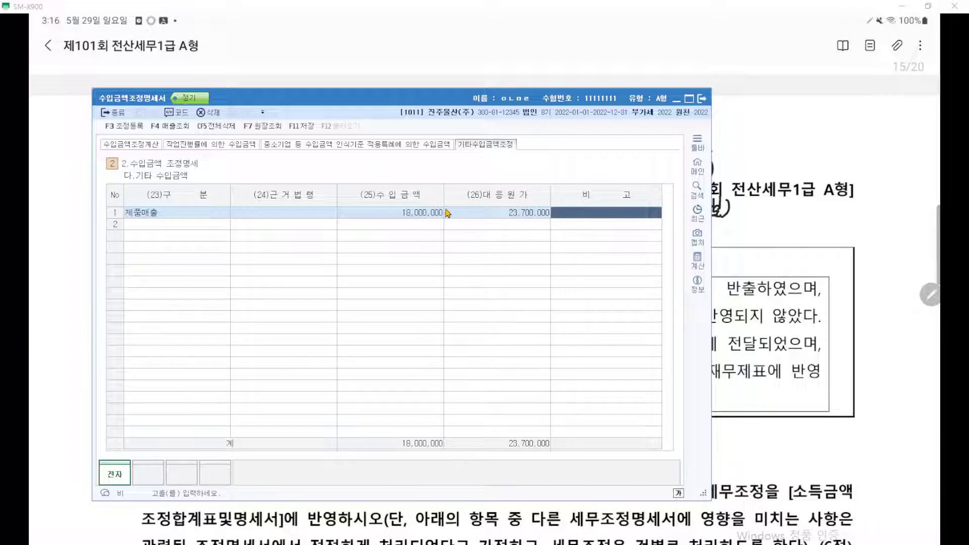
left_click(423, 213)
type("28,000,000")
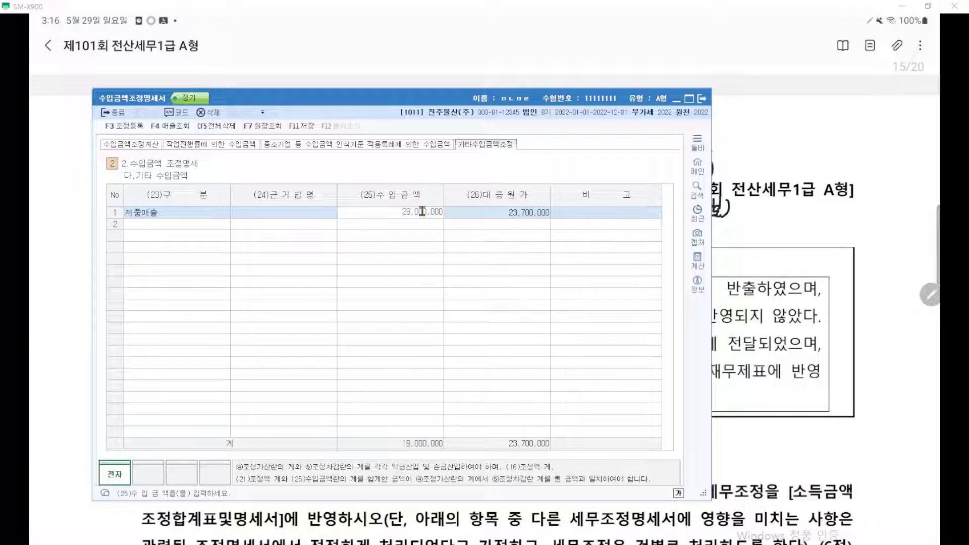
key("Return")
Review the 제품매출 row in 기타수입금액조정, underlining its name and the 수입금액조정계산 heading and circling the 수입금액 amount.
key("ctrl+2")
scroll(428, 229, "up", 5)
left_click_drag(428, 229, 471, 256)
left_click_drag(47, 253, 169, 252)
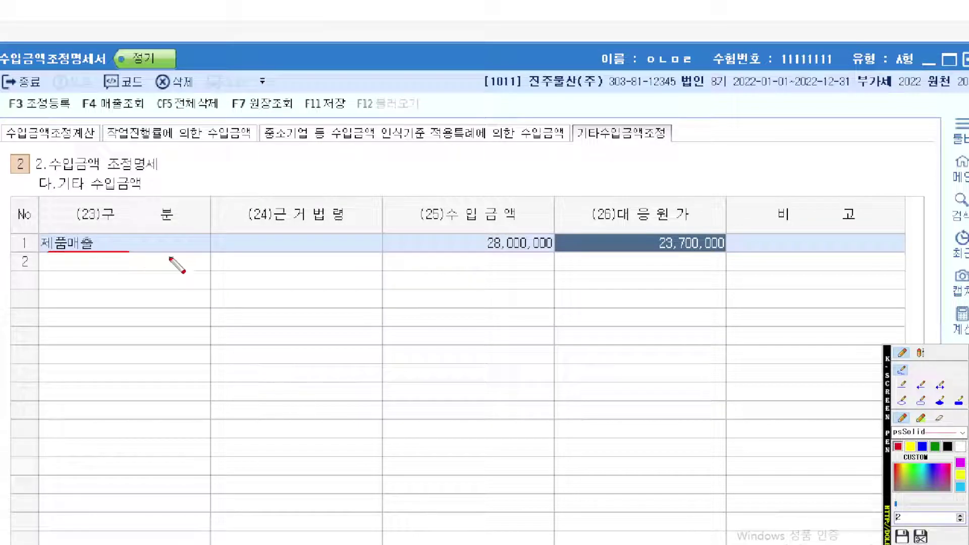
scroll(464, 305, "up", 2)
scroll(464, 307, "down", 2)
scroll(500, 313, "up", 2)
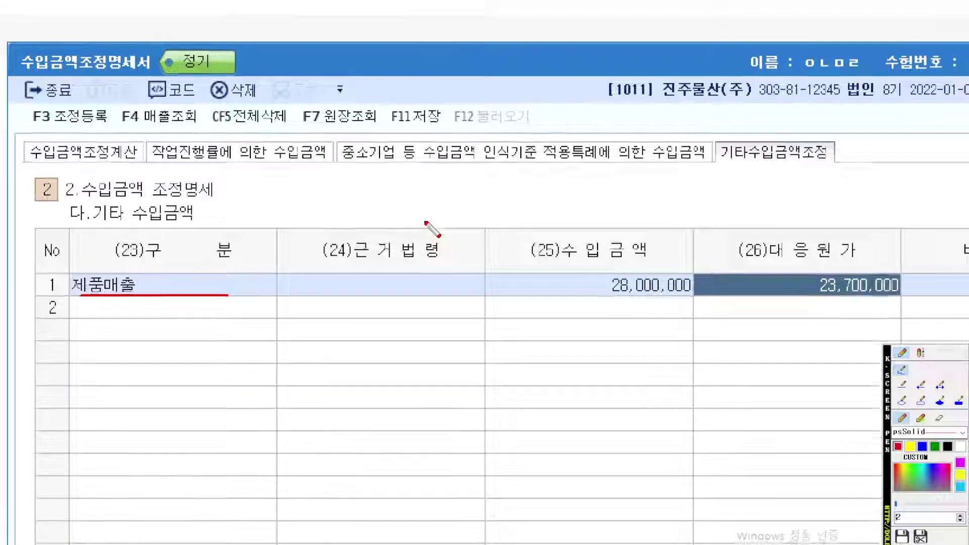
left_click_drag(22, 186, 154, 185)
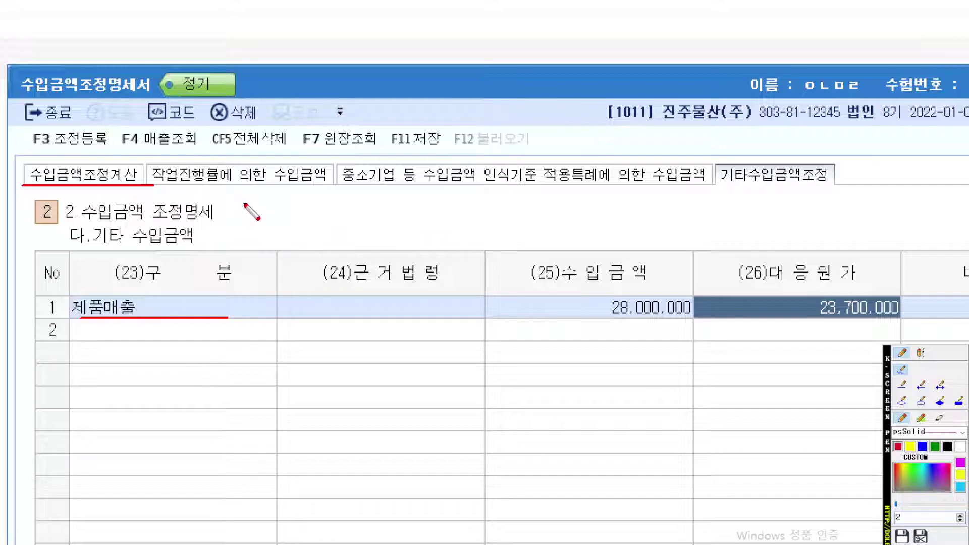
scroll(485, 278, "up", 1)
mouse_move(702, 341)
left_mouse_down()
mouse_move(523, 295)
mouse_move(653, 237)
mouse_move(719, 288)
mouse_move(703, 335)
left_mouse_up()
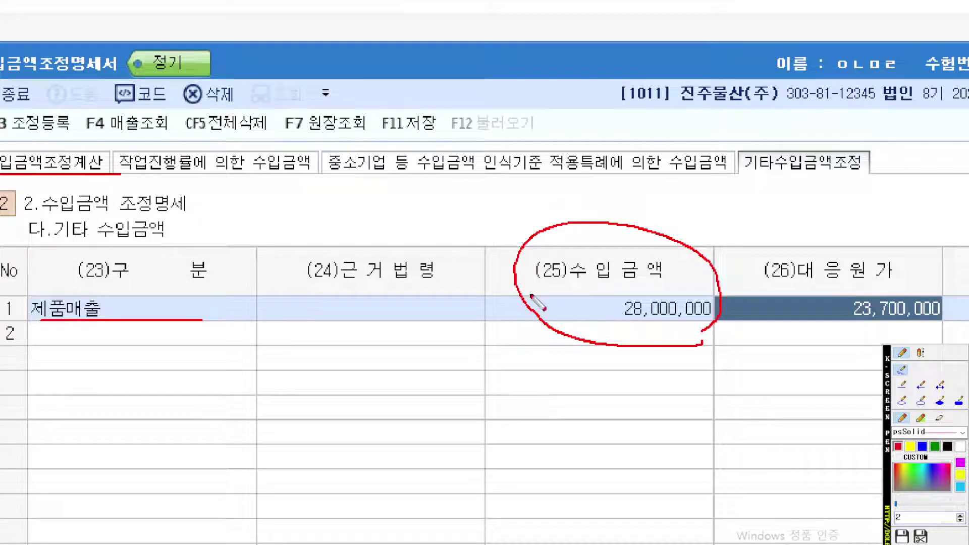
Show the 수입금액조정계산 table and underline the adjustment columns of the 제품매출 row.
key("Escape")
left_click(155, 147)
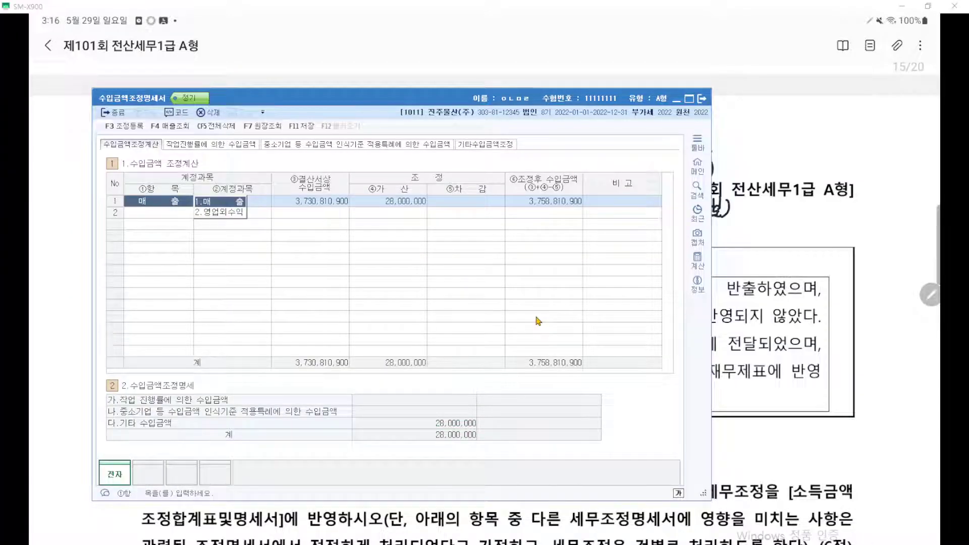
key("Down")
key("ctrl+2")
scroll(444, 273, "up", 3)
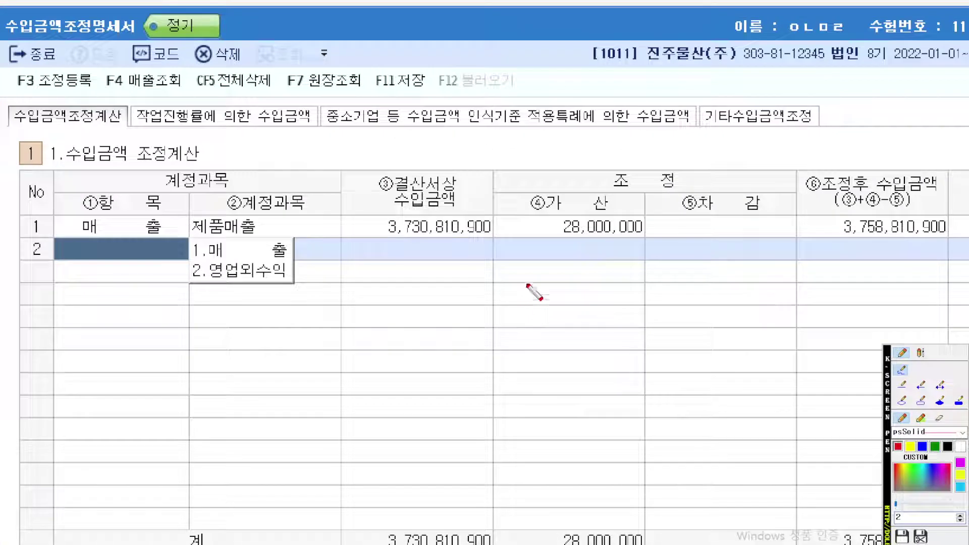
left_click_drag(536, 236, 742, 236)
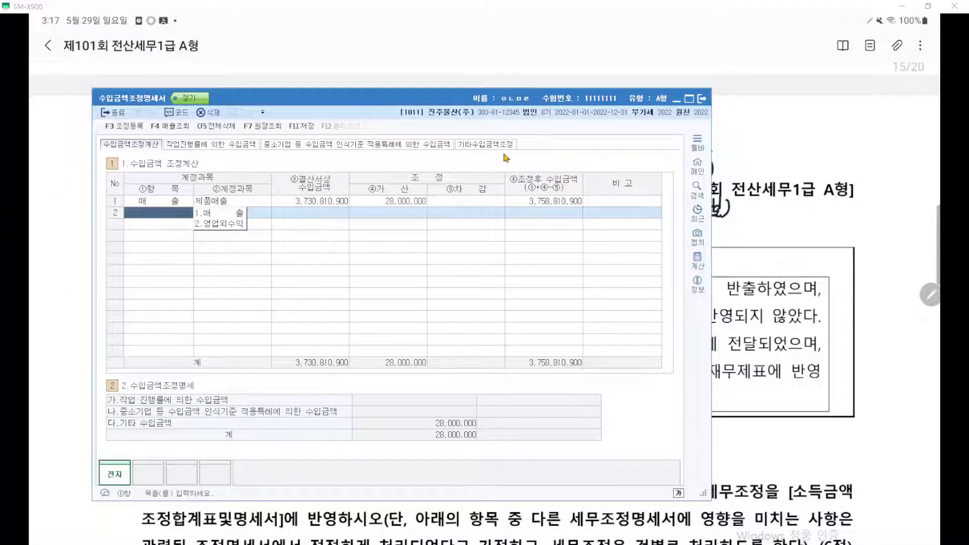
Look up the account codes for the 구분 entry in 기타수입금액조정, underline 0404 제품매출 and close the lookup.
left_click(757, 116)
left_click(200, 212)
key("F2")
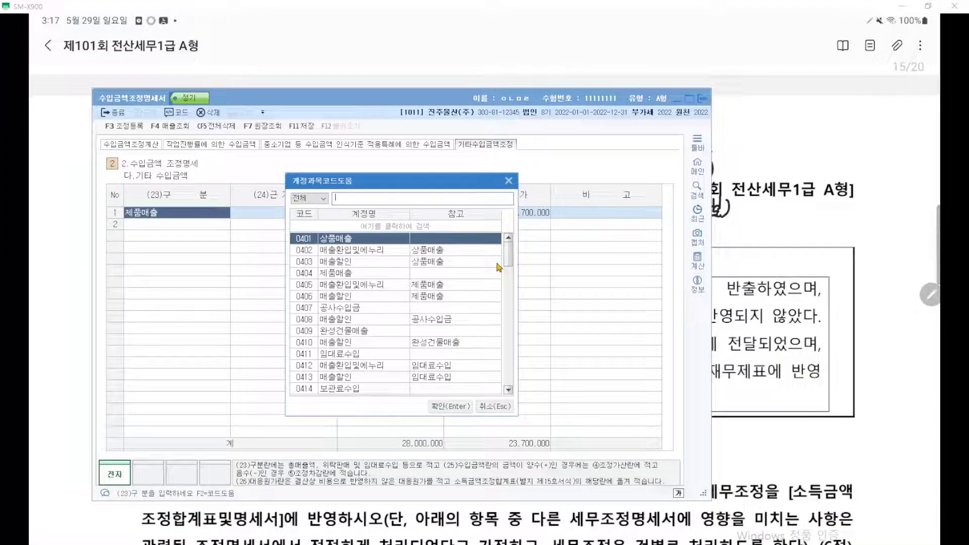
key("ctrl+2")
scroll(461, 273, "up", 9)
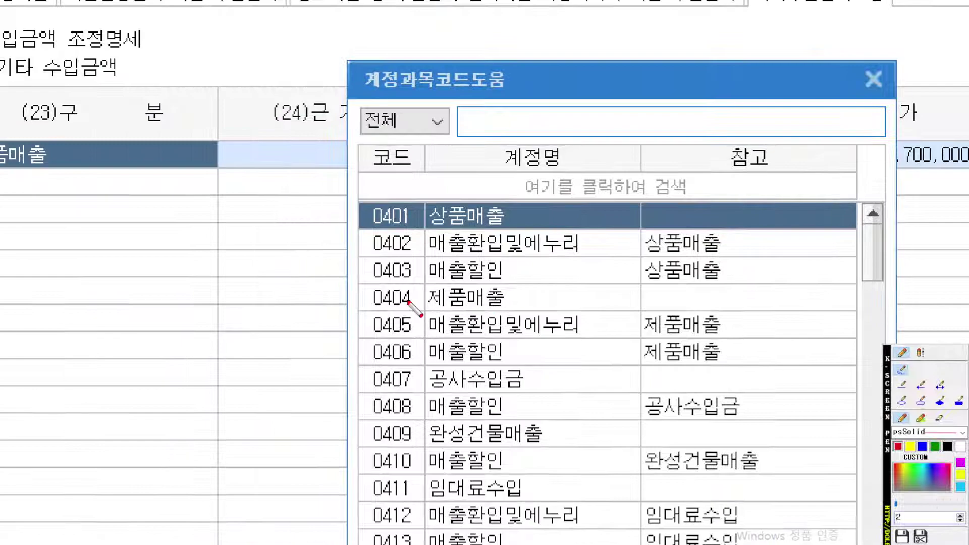
left_click_drag(364, 307, 797, 307)
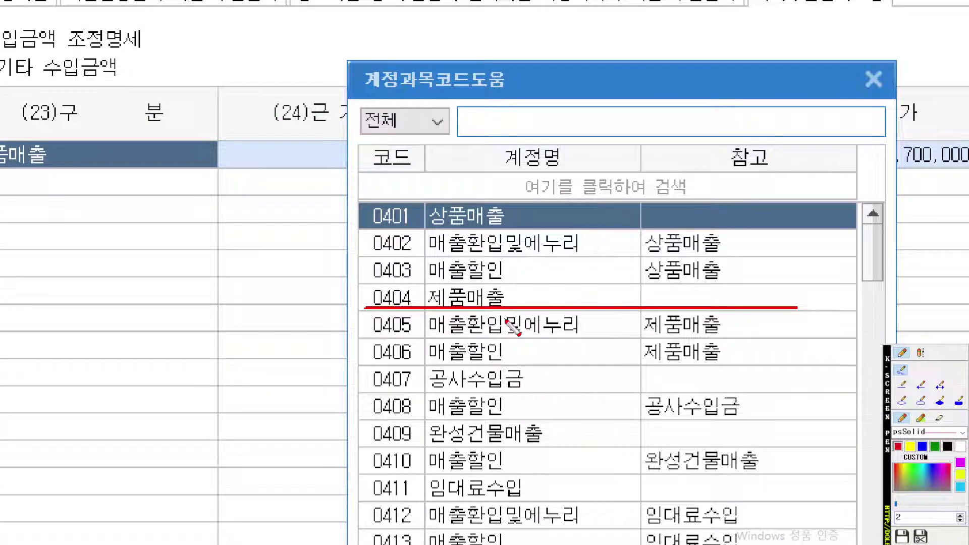
key("Escape")
left_click(873, 80)
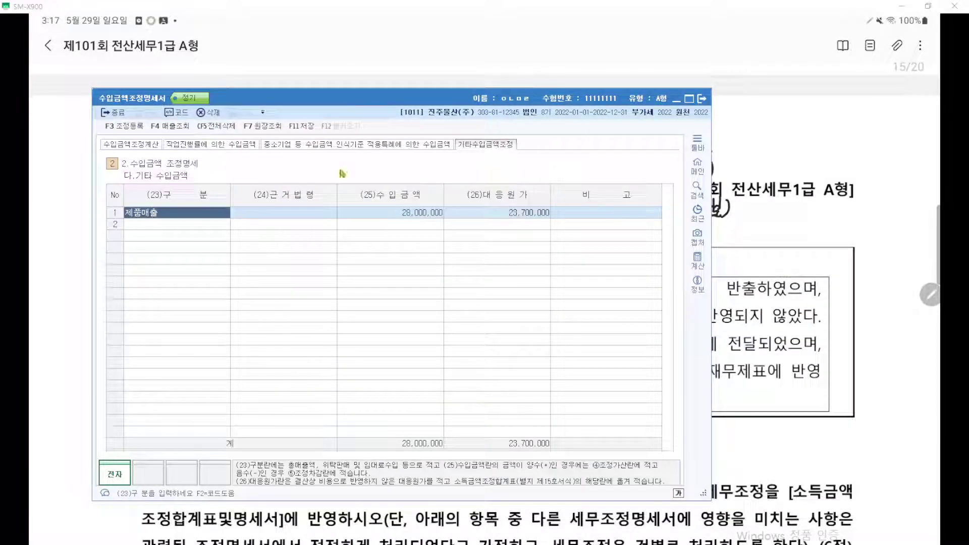
Return to 수입금액조정계산 and underline the 가산 amount of the 제품매출 row to check how it carries over.
left_click(138, 146)
key("ctrl+2")
scroll(415, 276, "up", 8)
left_click_drag(292, 526, 344, 544)
mouse_move(217, 70)
left_mouse_down()
mouse_move(396, 286)
mouse_move(650, 300)
mouse_move(622, 300)
left_mouse_up()
scroll(622, 300, "down", 2)
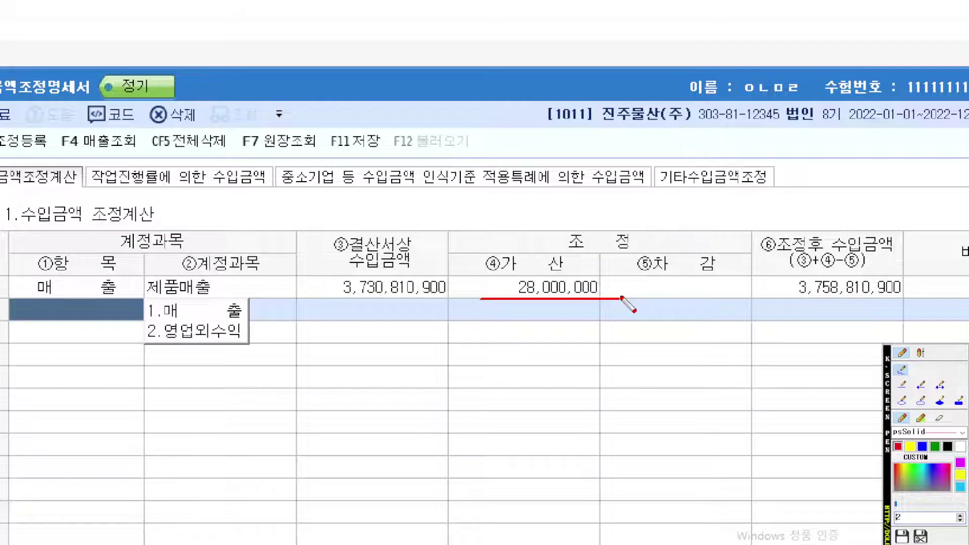
left_click_drag(533, 290, 529, 238)
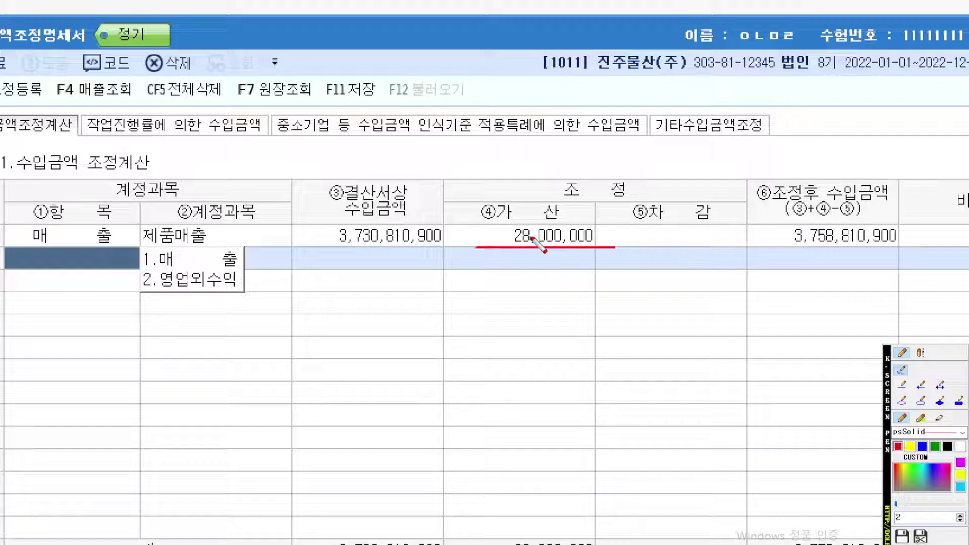
key("Escape")
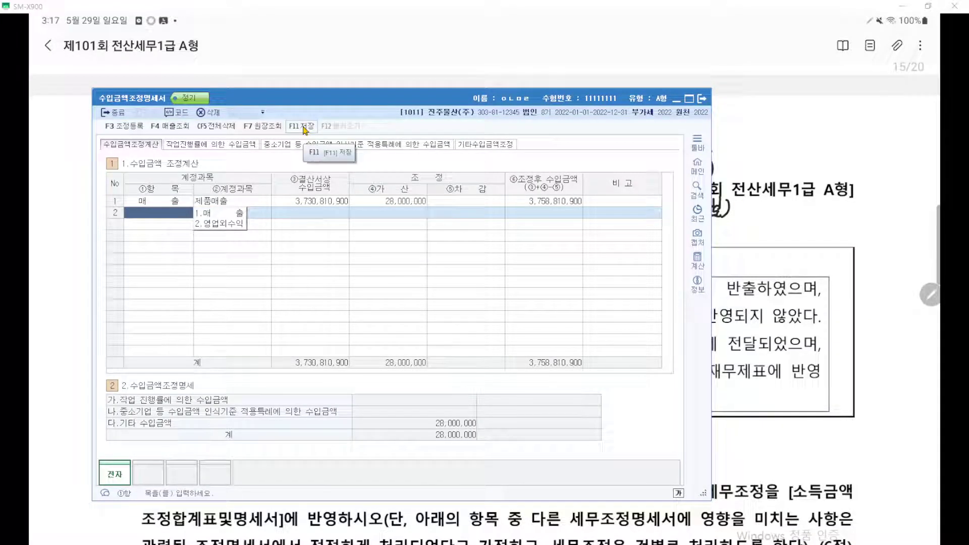
Trace the 제품매출 row from 결산서상 수입금액 through 가산 to 조정후 수입금액 with the screen pen.
key("ctrl+1")
scroll(368, 222, "up", 6)
scroll(395, 223, "down", 5)
left_click_drag(65, 229, 427, 229)
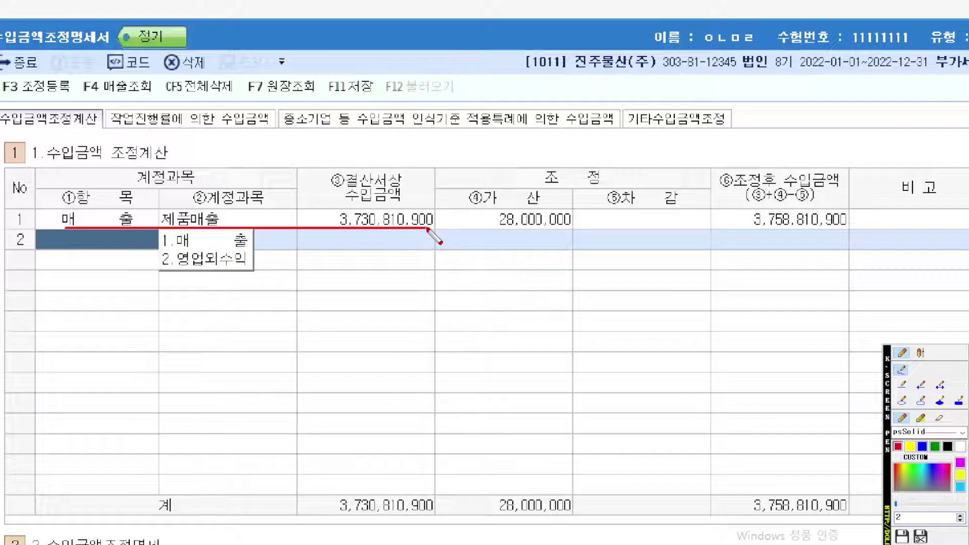
left_click_drag(571, 233, 481, 232)
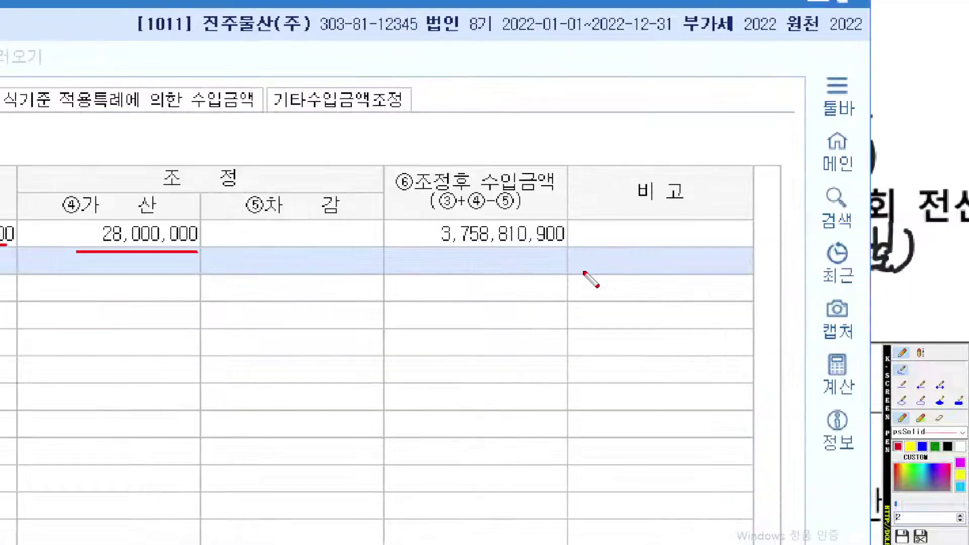
mouse_move(554, 257)
left_mouse_down()
mouse_move(484, 266)
mouse_move(521, 136)
mouse_move(544, 267)
left_mouse_up()
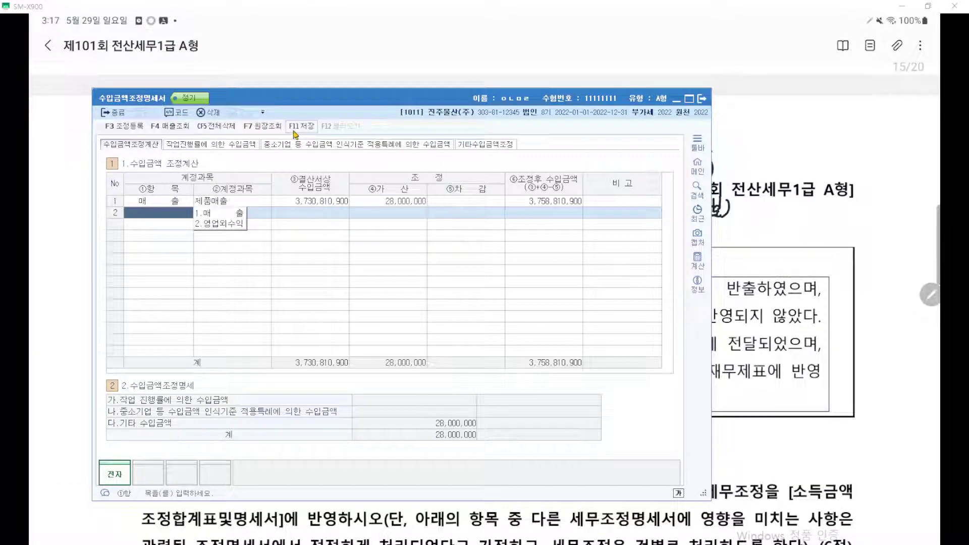
Save and close the 수입금액조정명세서, and open the 조정후수입금액명세서.
left_click(295, 128)
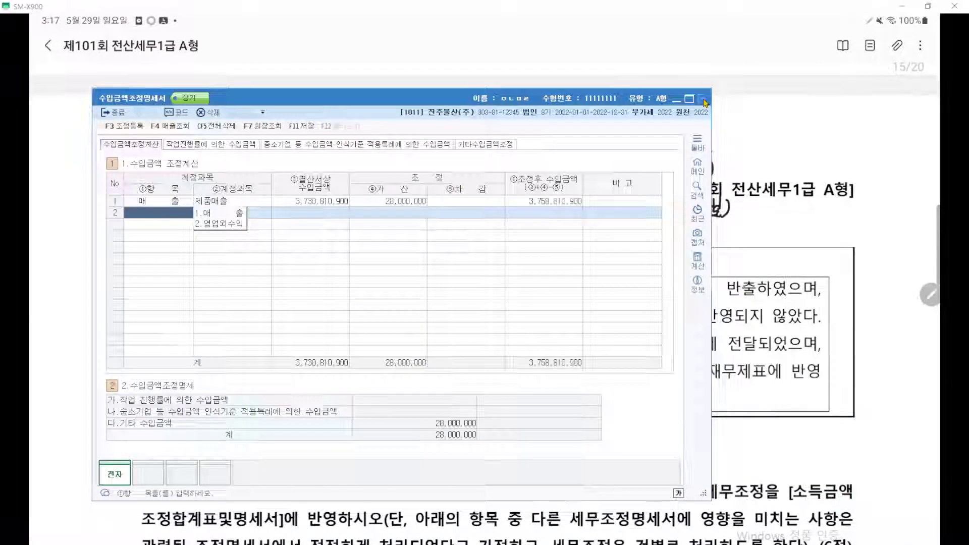
left_click(703, 99)
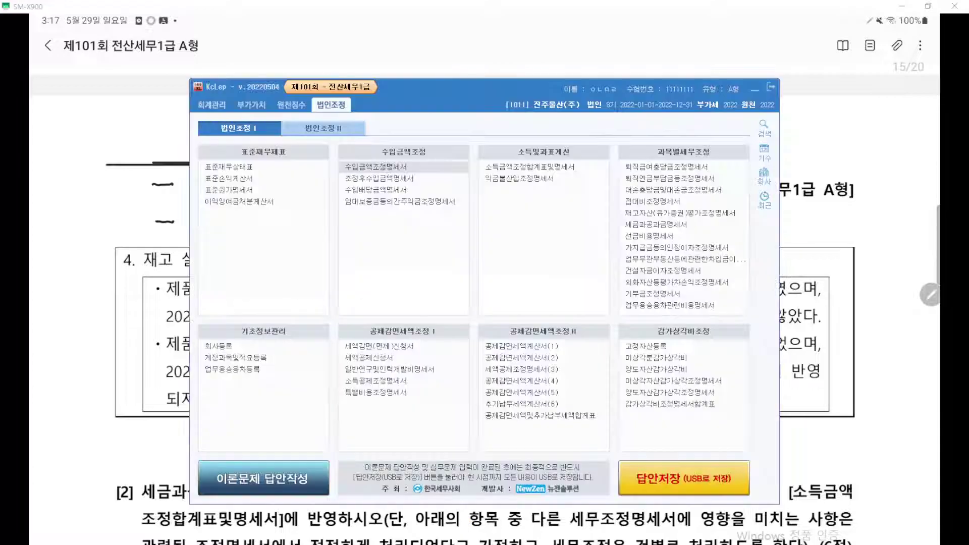
left_click(392, 181)
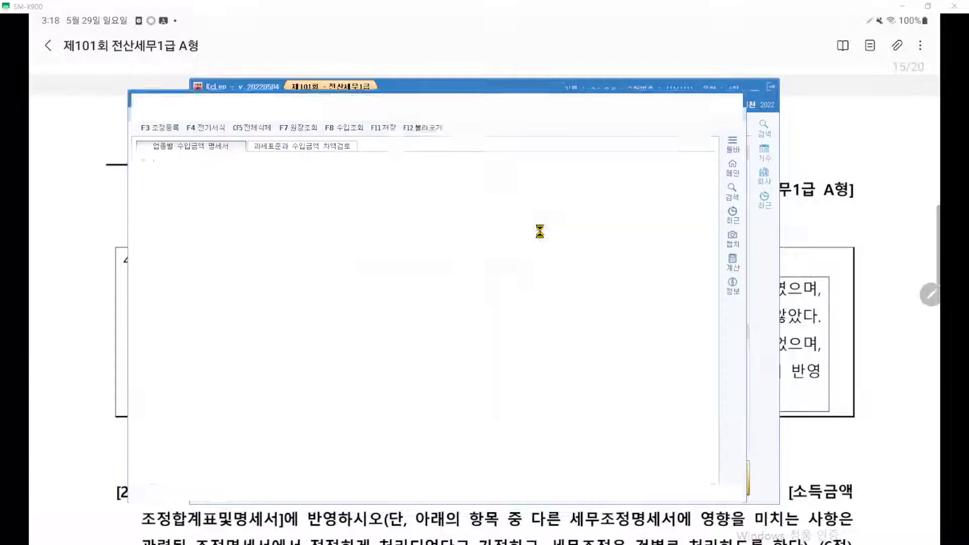
Examine the 전자부품 row in 업종별 수입금액 명세서, underlining its 경비율번호, and bring the exam document to the front.
key("F2")
scroll(497, 249, "up", 3)
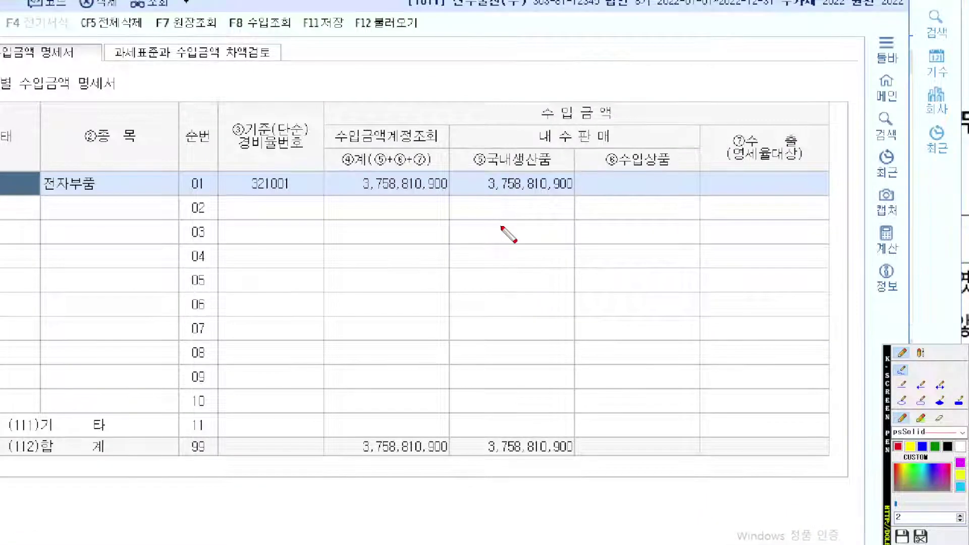
left_click_drag(500, 226, 554, 235)
scroll(543, 246, "up", 2)
left_click_drag(390, 209, 503, 210)
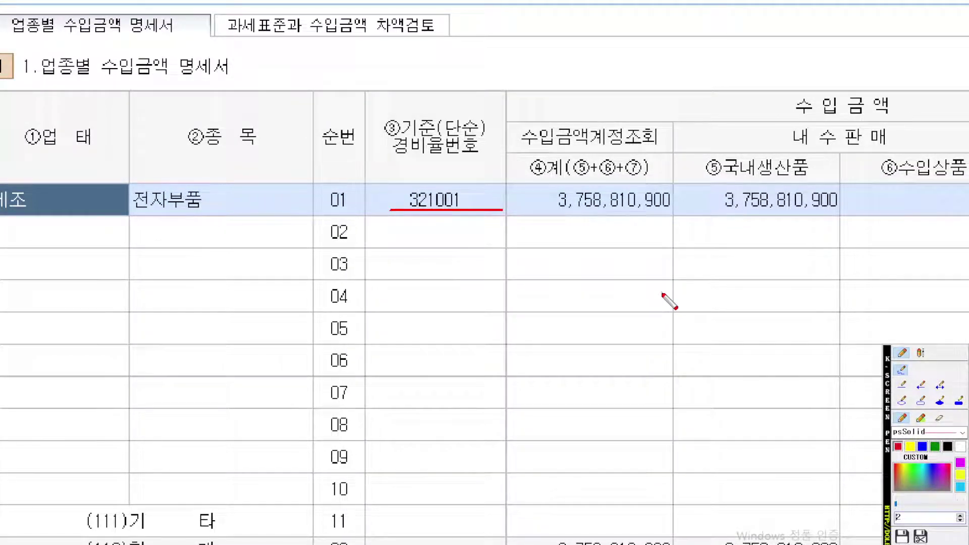
key("Escape")
left_click(847, 346)
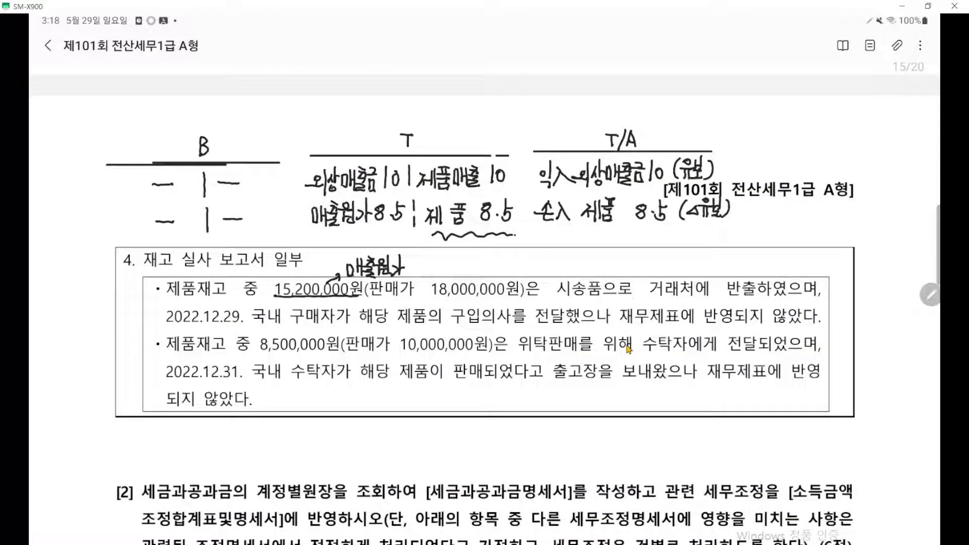
Find the note on 제품매출액 under question [1] of the exam document, underline 수출액 582,809,400원, and return to the 조정후수입금액명세서.
scroll(628, 348, "up", 15)
scroll(628, 348, "up", 3)
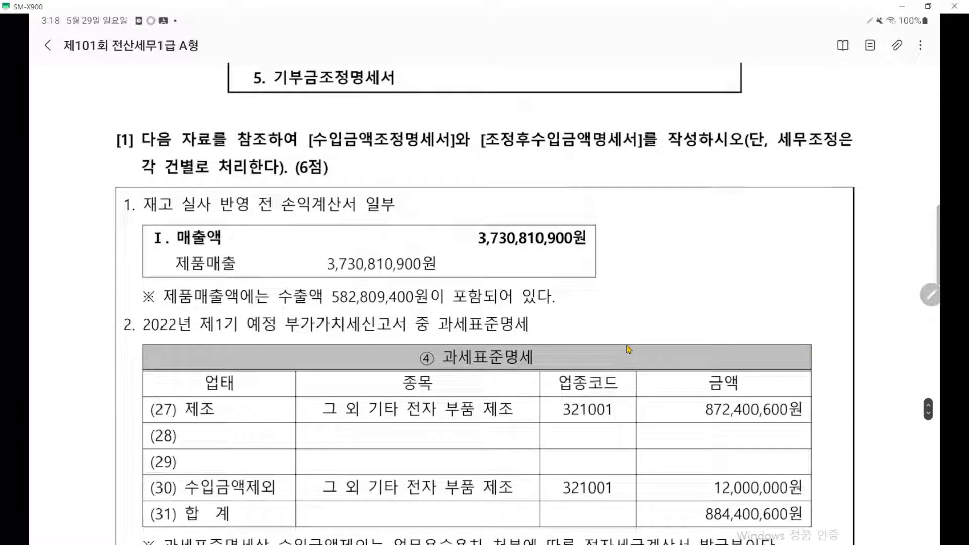
scroll(627, 347, "down", 1)
key("ctrl+2")
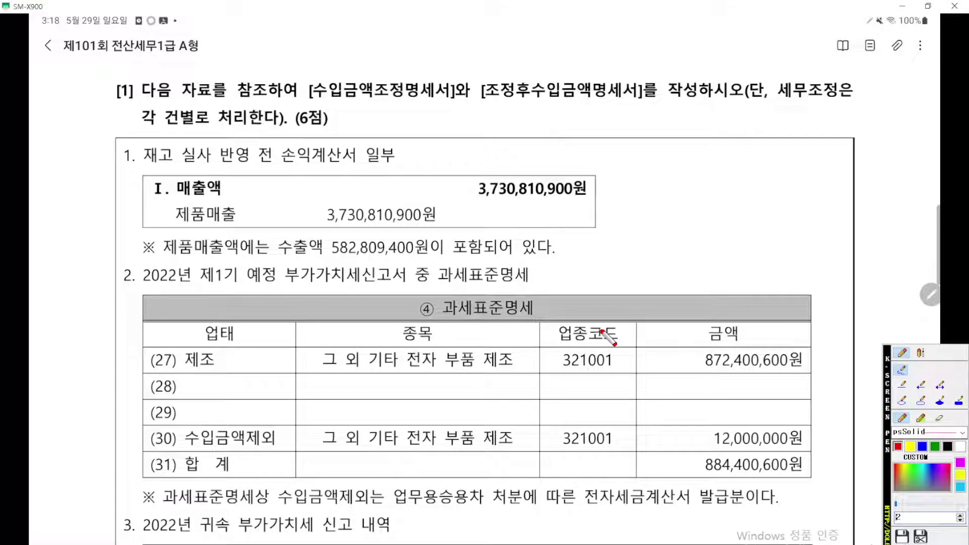
scroll(606, 334, "up", 2)
scroll(604, 334, "up", 2)
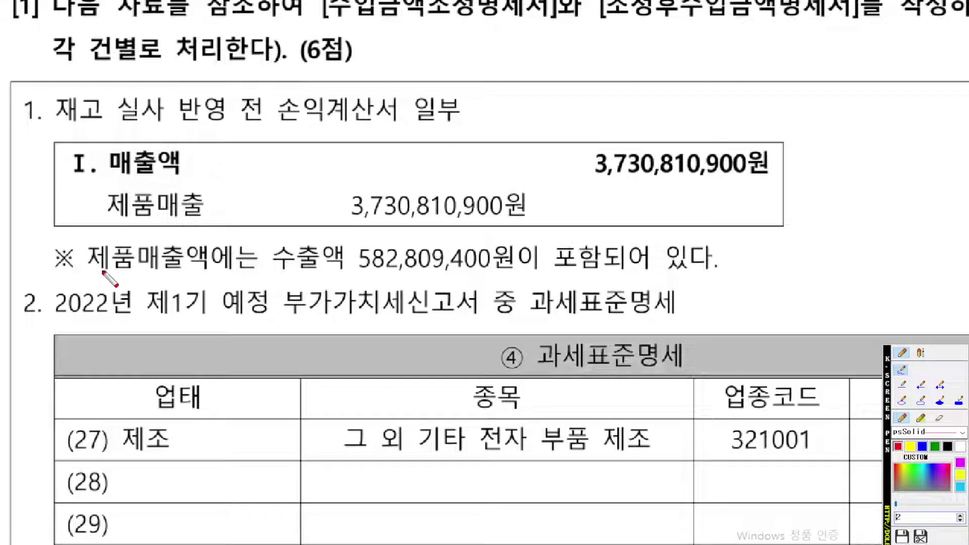
left_click_drag(288, 274, 506, 275)
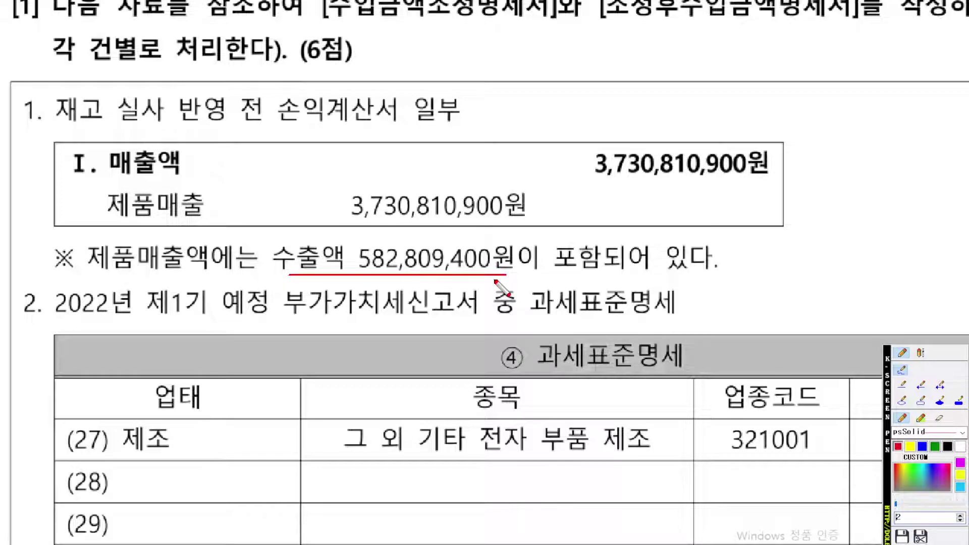
key("Escape")
key("alt+Tab")
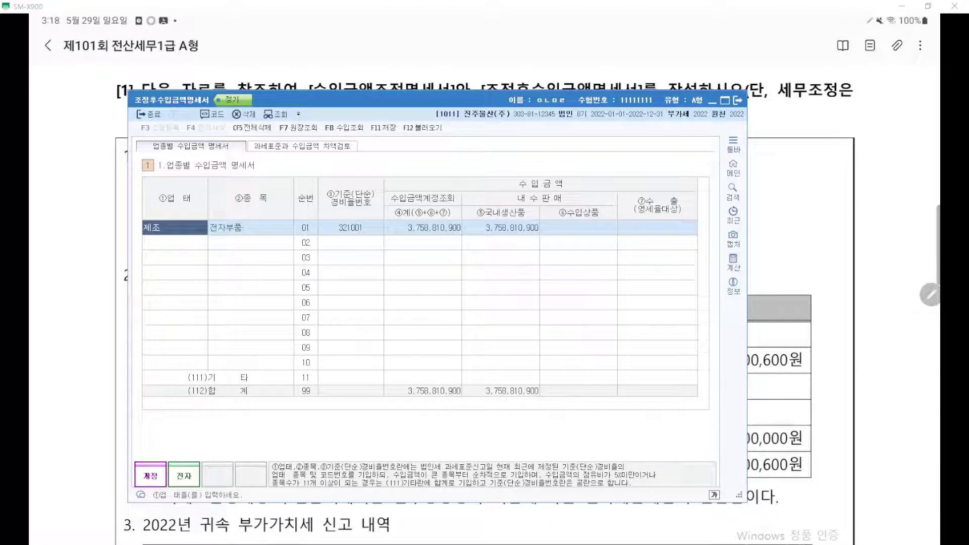
Circle the 국내생산품 amount of the 전자부품 row and enter the export amount 582,809,400 there to derive the remaining domestic amount.
scroll(528, 73, "down", 5)
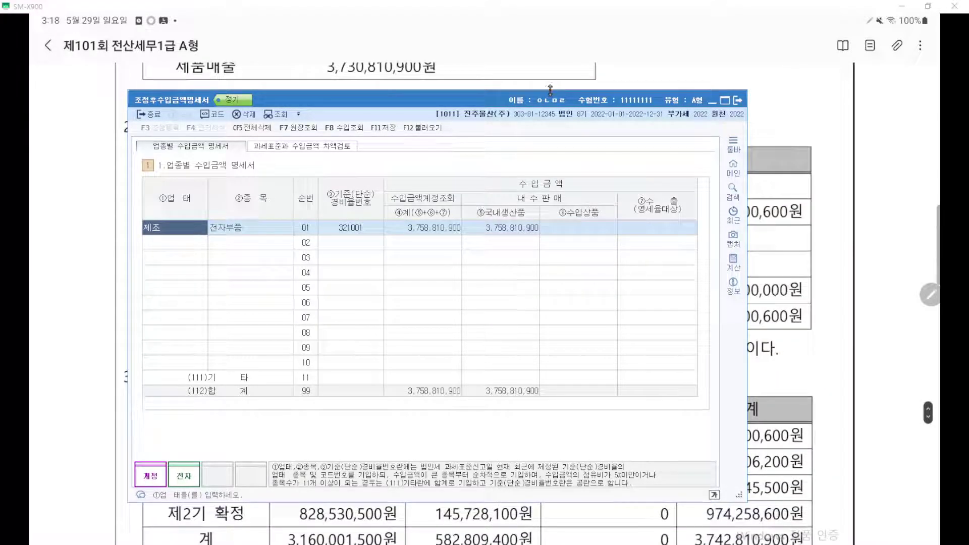
left_click_drag(613, 100, 624, 147)
left_click(527, 275)
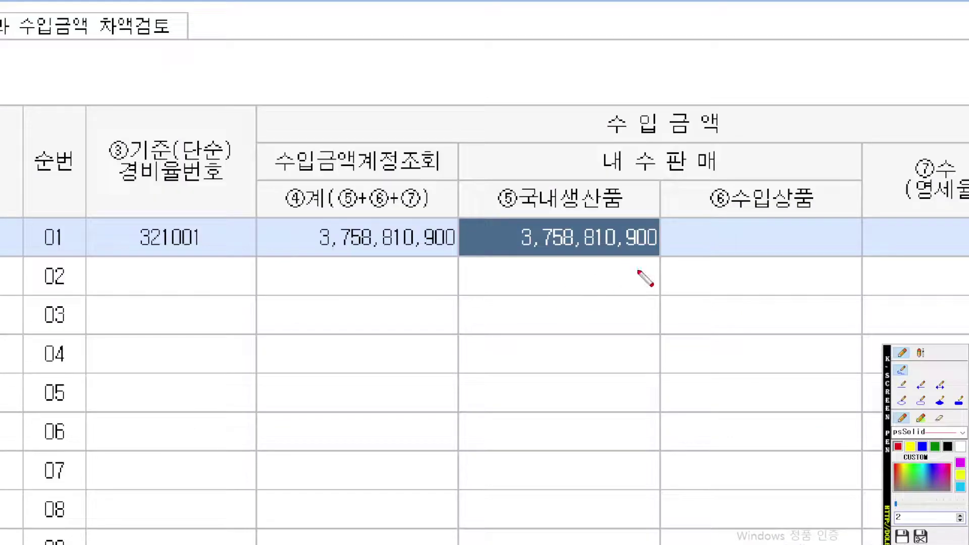
mouse_move(638, 271)
left_mouse_down()
mouse_move(683, 206)
mouse_move(615, 300)
left_mouse_up()
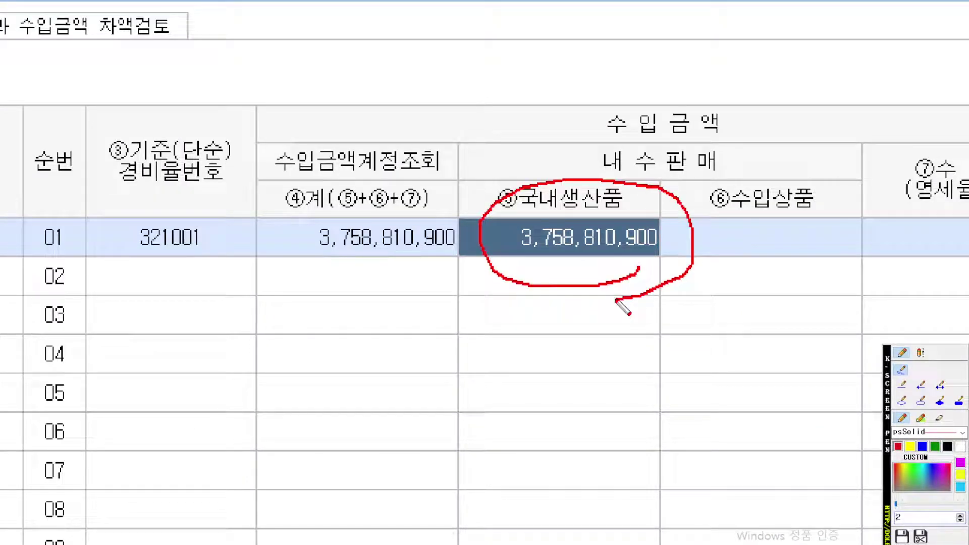
key("Escape")
type("5")
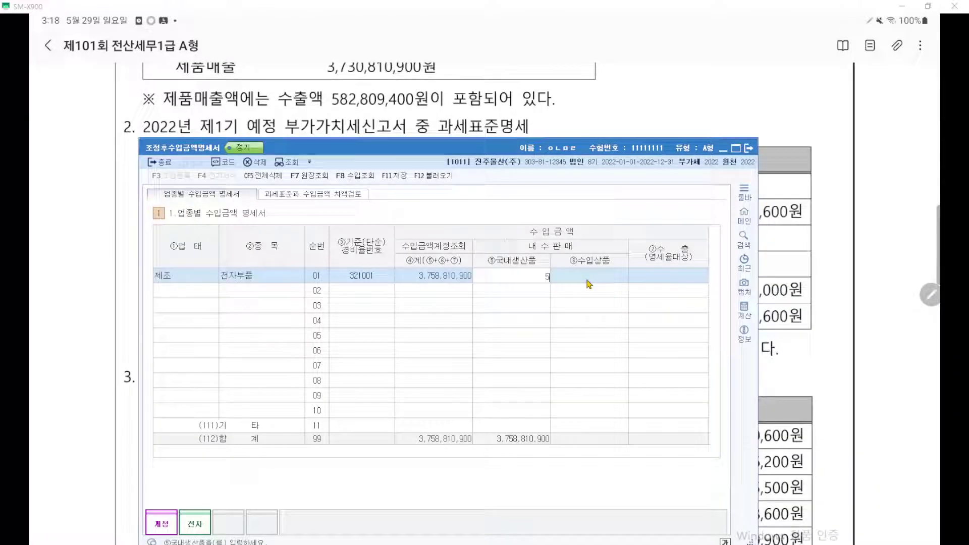
type("82,809,400")
key("Return")
Circle the 수입상품 amount of the 전자부품 row and draw an arrow from it to 국내생산품 with the screen pen.
key("ctrl+1")
scroll(588, 283, "up", 6)
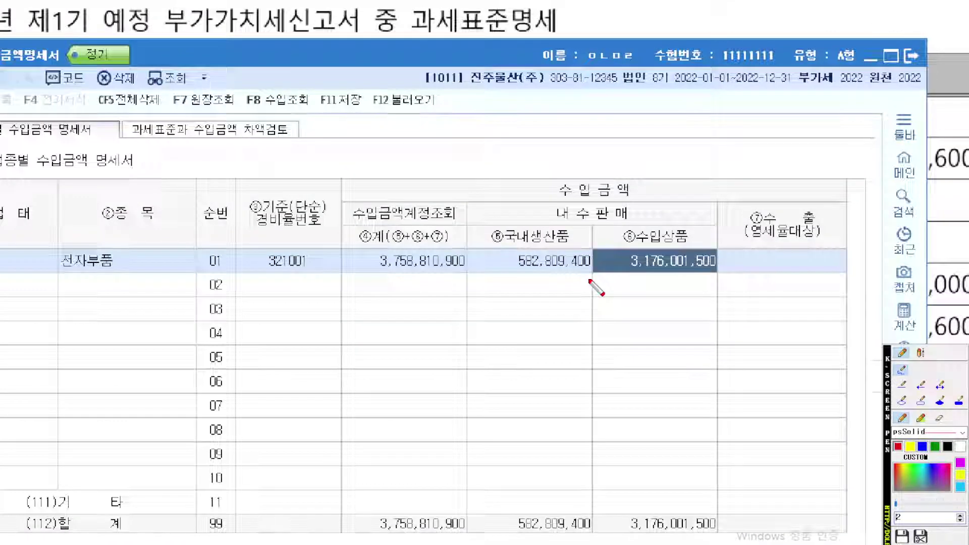
mouse_move(657, 268)
left_mouse_down()
mouse_move(610, 265)
mouse_move(538, 169)
mouse_move(599, 277)
mouse_move(591, 273)
left_mouse_up()
mouse_move(480, 242)
left_mouse_down()
mouse_move(398, 228)
mouse_move(406, 250)
left_mouse_up()
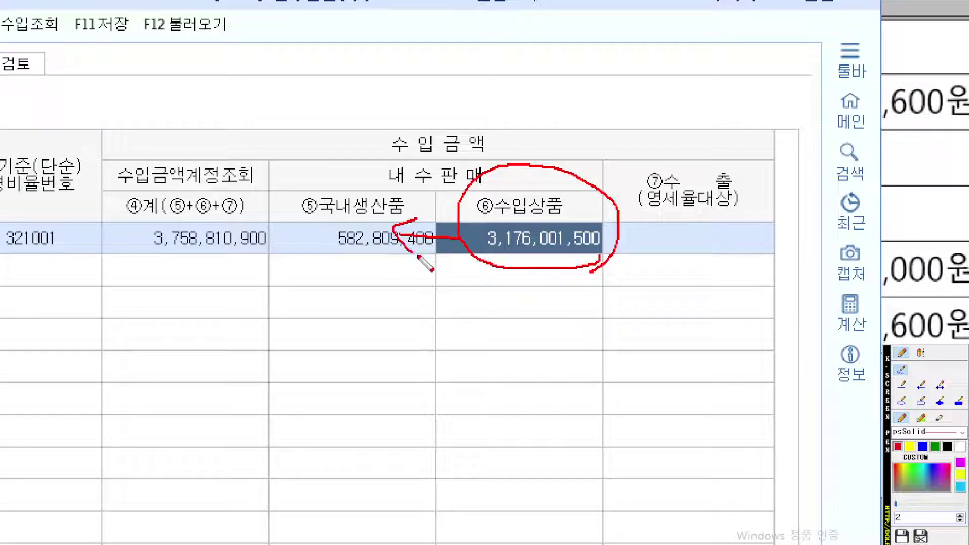
key("Escape")
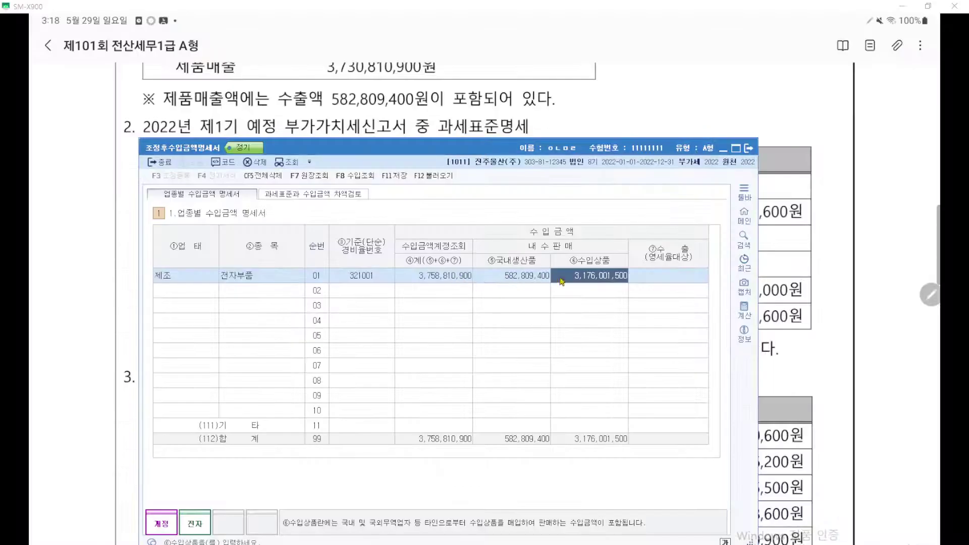
Set the 국내생산품 amount of the 전자부품 row to 3,176,001,500.
left_click(524, 281)
type("3176001500")
key("Return")
type("582809400")
Mark up the 전자부품 row's amounts and set 수입상품 to 0 so that 582,809,400 moves to 수출(영세율대상).
key("ctrl+1")
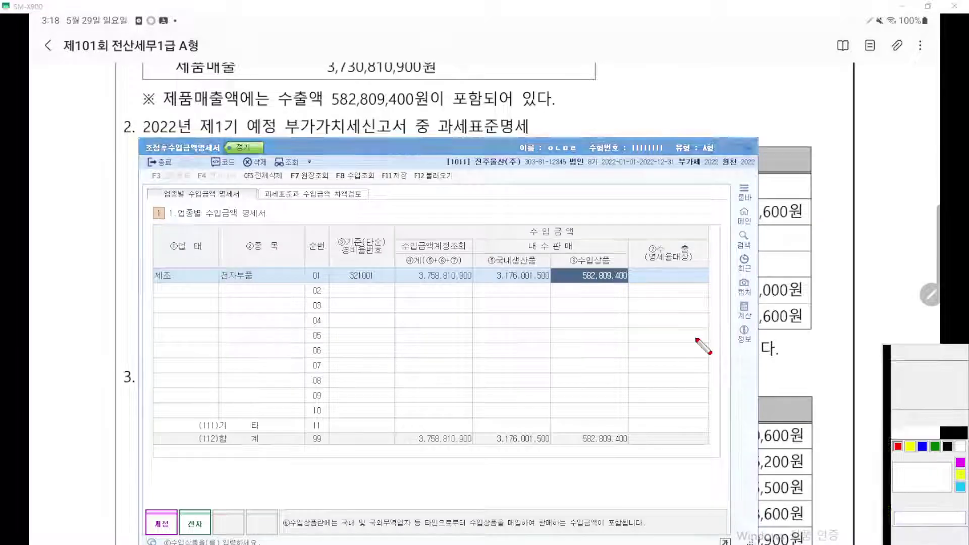
scroll(696, 340, "up", 3)
mouse_move(438, 267)
left_mouse_down()
mouse_move(293, 171)
mouse_move(464, 164)
mouse_move(460, 255)
left_mouse_up()
mouse_move(485, 222)
left_mouse_down()
mouse_move(558, 222)
mouse_move(532, 240)
left_mouse_up()
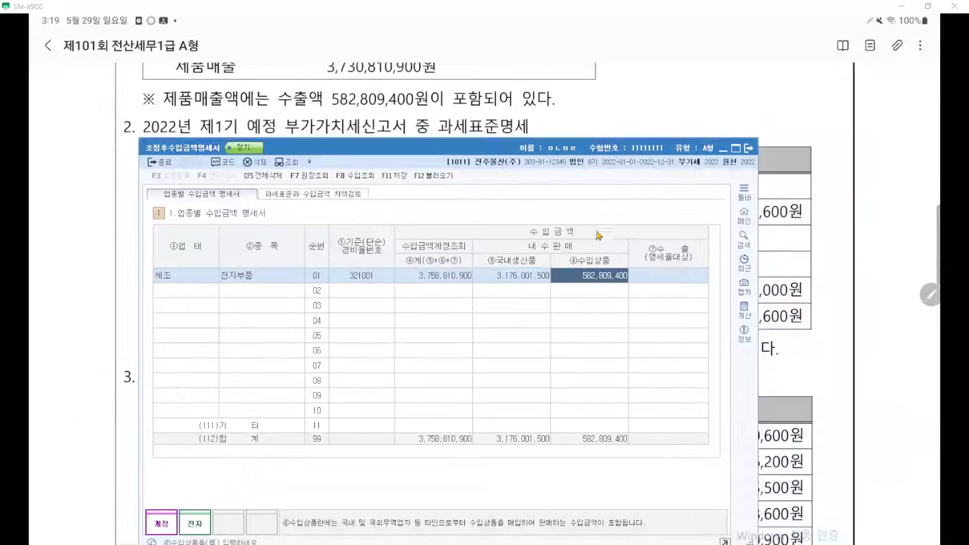
type("0")
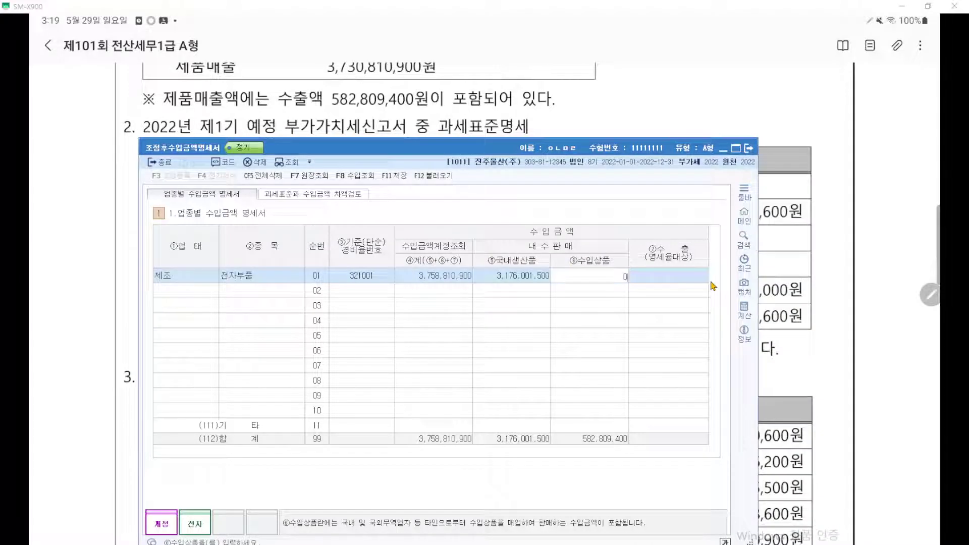
key("Return")
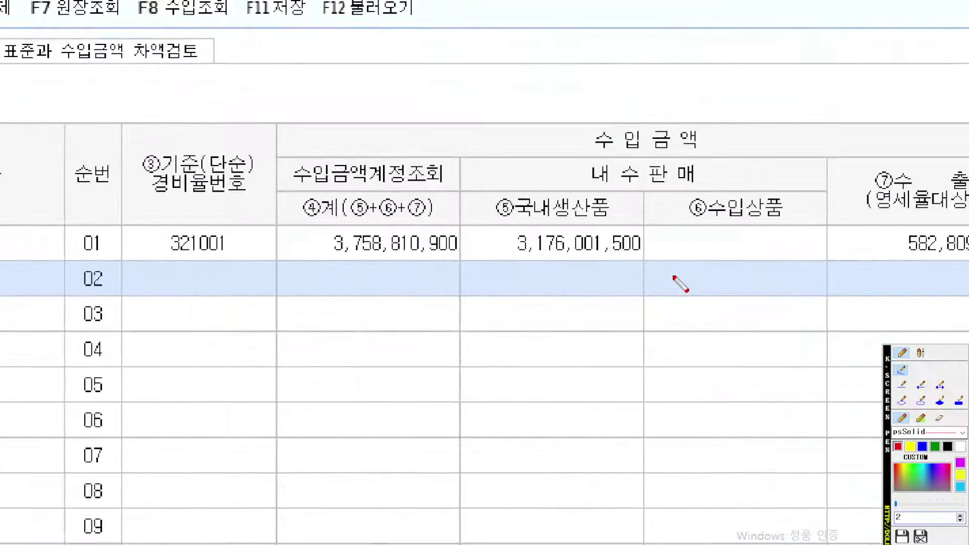
mouse_move(539, 290)
left_mouse_down()
mouse_move(478, 283)
mouse_move(530, 284)
left_mouse_up()
key("Escape")
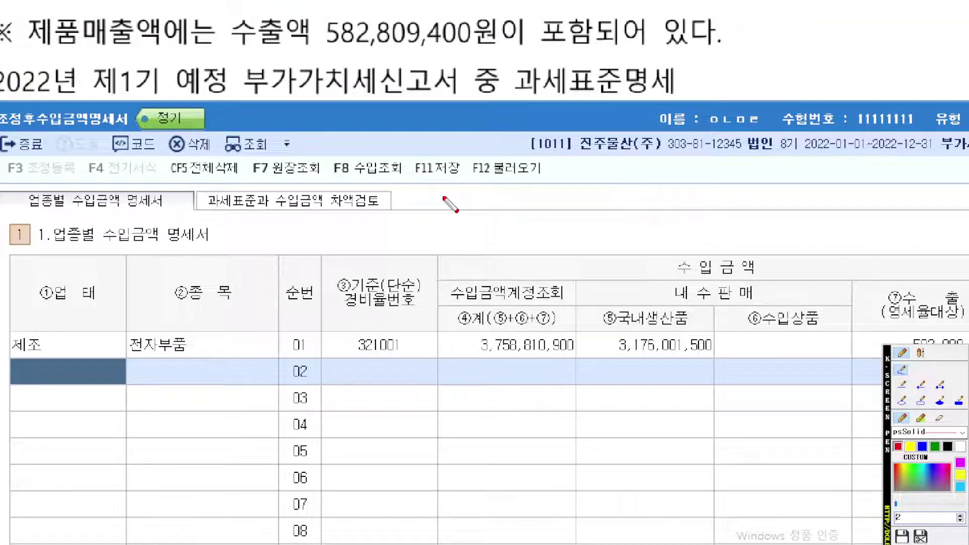
Mark 과세표준과 수입금액 차액검토 with the screen pen and open that section of the 조정후수입금액명세서.
mouse_move(252, 208)
left_mouse_down()
mouse_move(384, 214)
mouse_move(386, 191)
mouse_move(215, 190)
mouse_move(200, 209)
left_mouse_up()
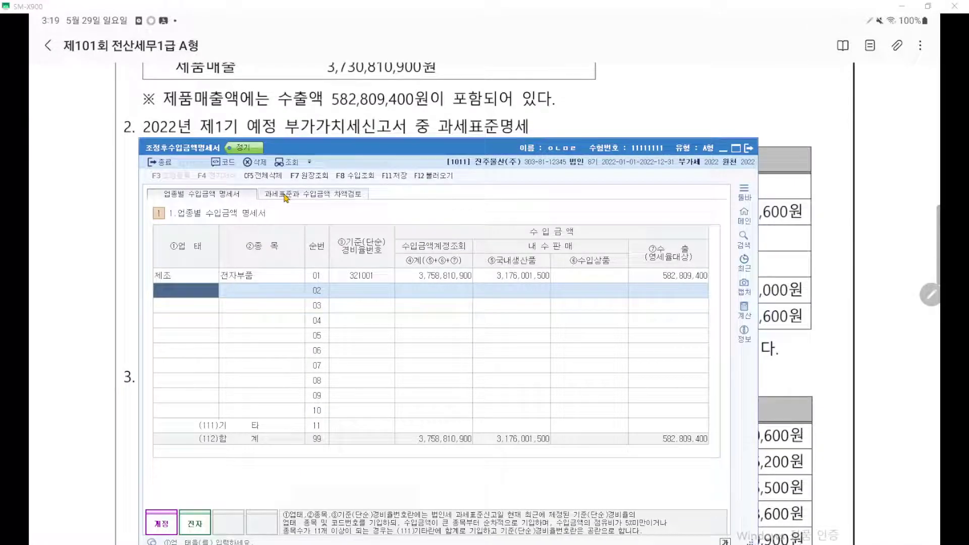
left_click(286, 195)
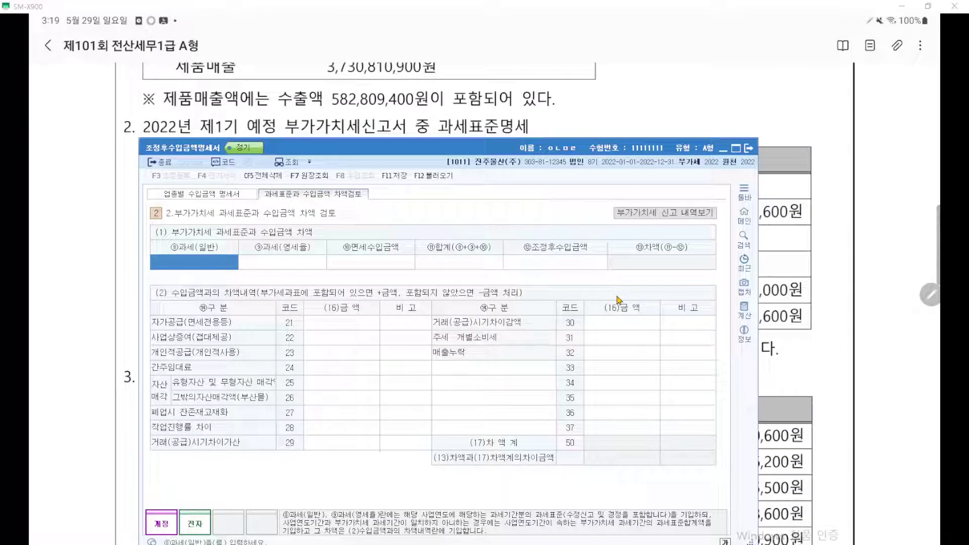
key("ctrl+F1")
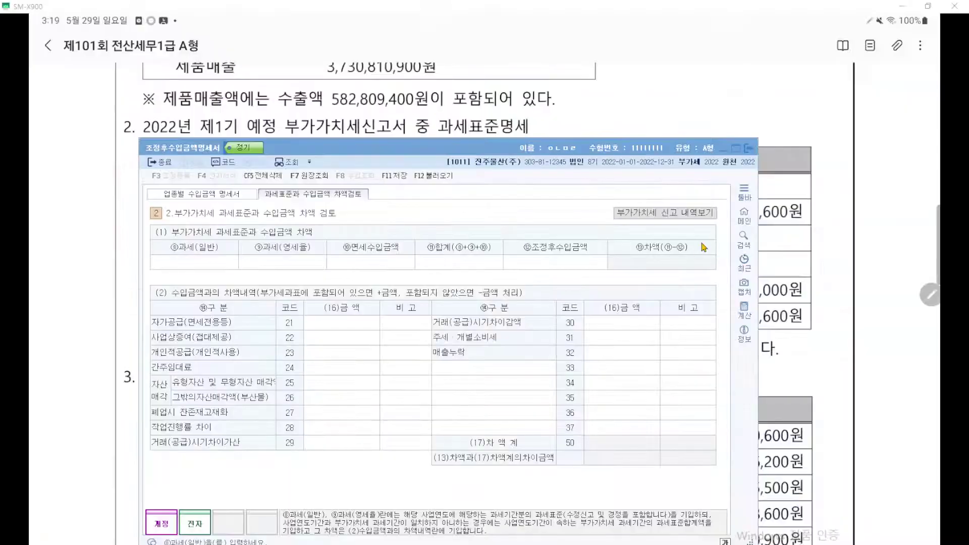
left_click(703, 246)
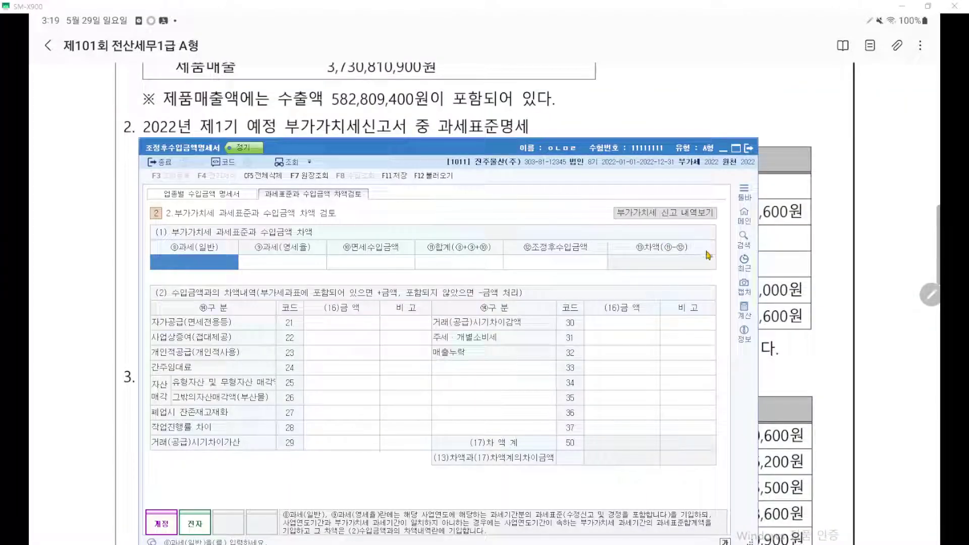
Circle 부가가치세 신고 내역보기 with the screen pen and open the 부가가치세 신고내역 list.
key("ctrl+2")
scroll(701, 314, "up", 6)
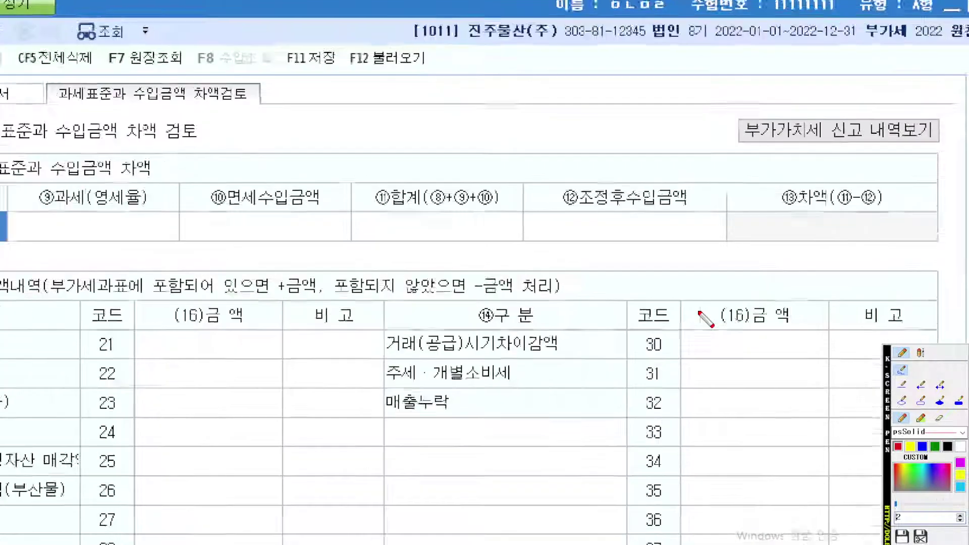
scroll(622, 331, "down", 1)
mouse_move(627, 210)
left_mouse_down()
mouse_move(520, 123)
mouse_move(651, 207)
left_mouse_up()
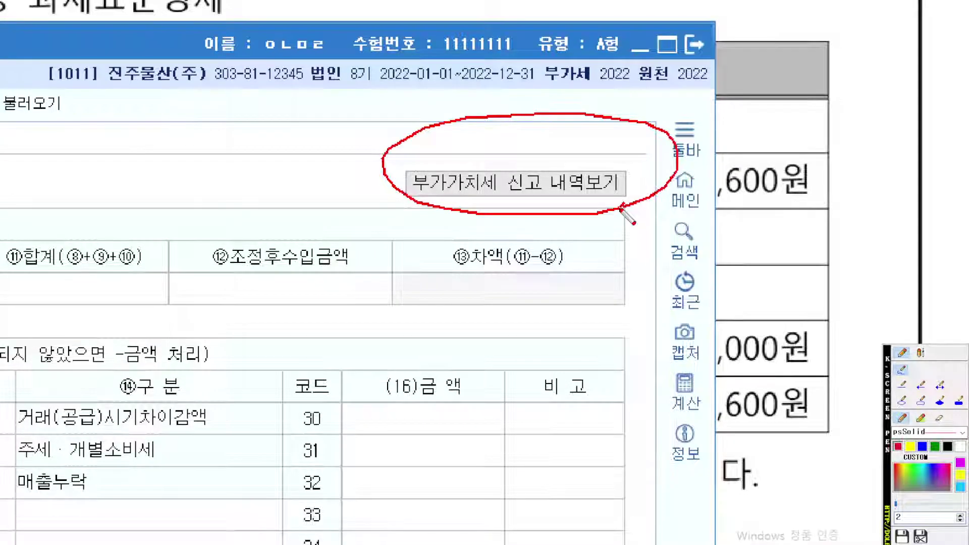
key("ctrl+2")
left_click(659, 213)
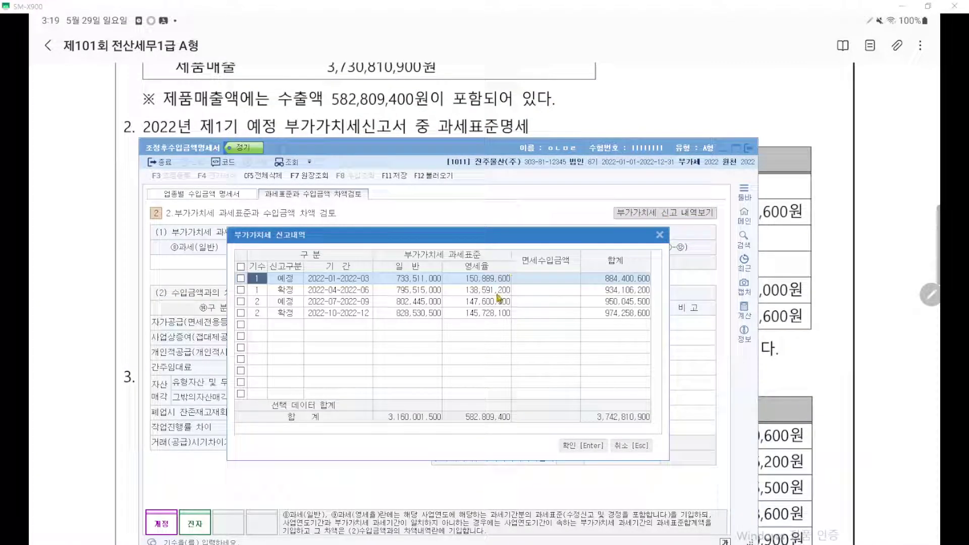
Circle the blank 신고구분 cell below the listed filings, select all four VAT filings, and load them into the 차액검토 form.
key("ctrl+2")
scroll(502, 350, "up", 4)
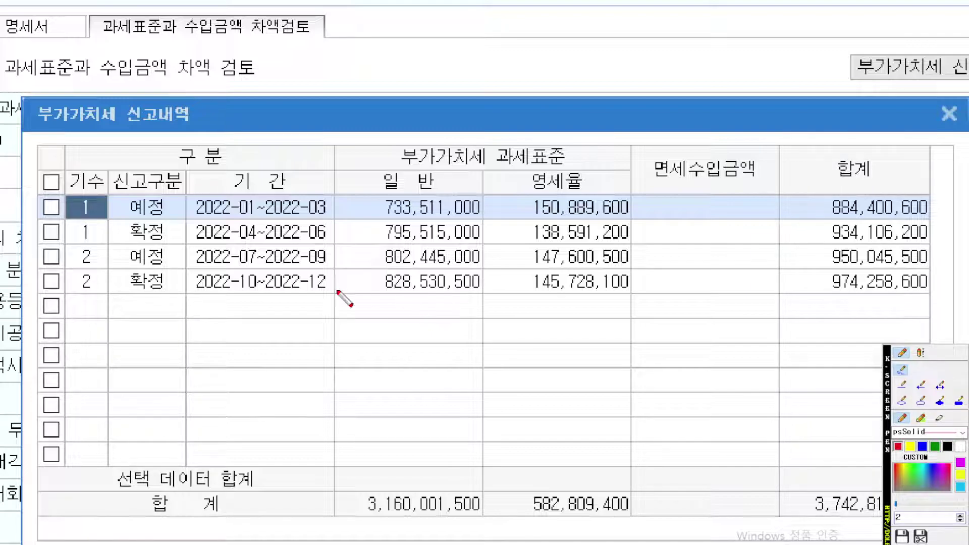
mouse_move(167, 310)
left_mouse_down()
mouse_move(126, 319)
mouse_move(147, 320)
left_mouse_up()
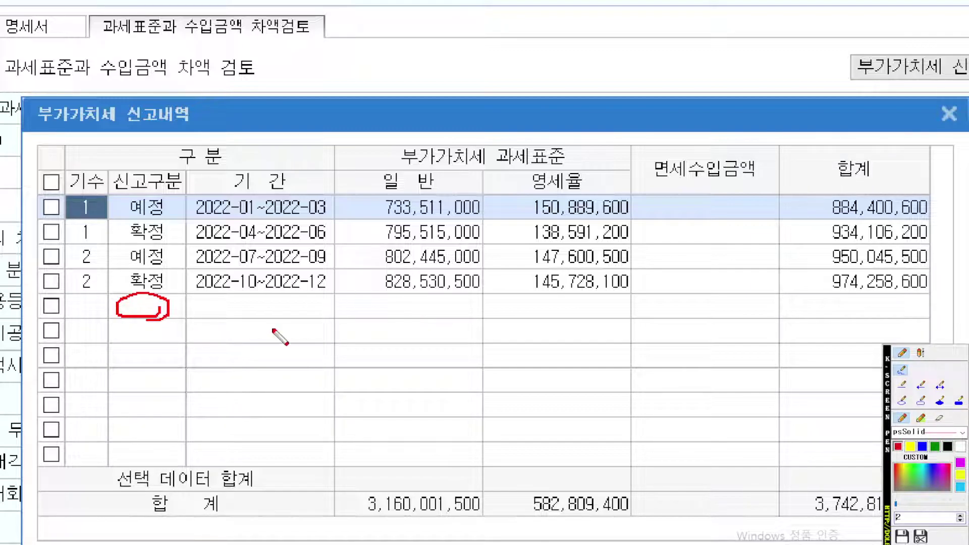
scroll(283, 329, "up", 1)
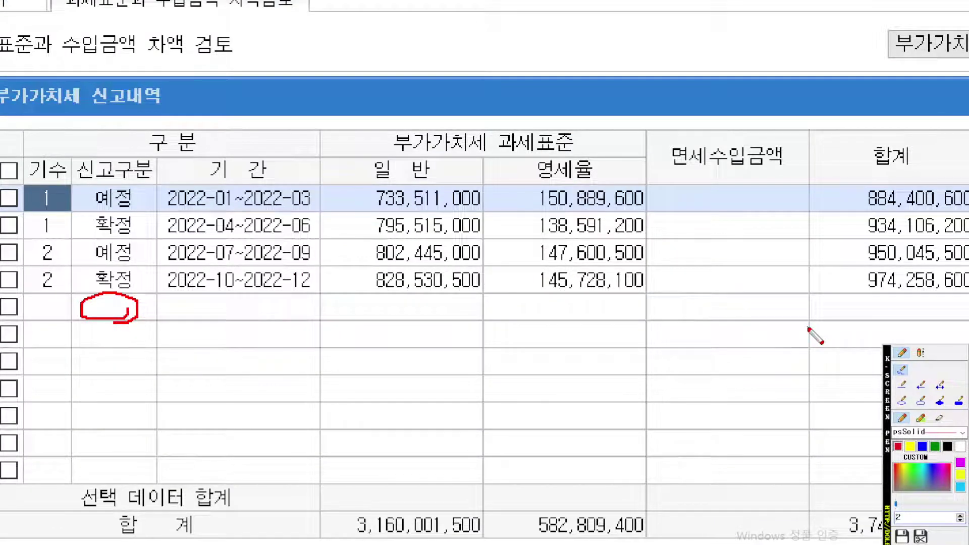
key("Escape")
left_click(240, 266)
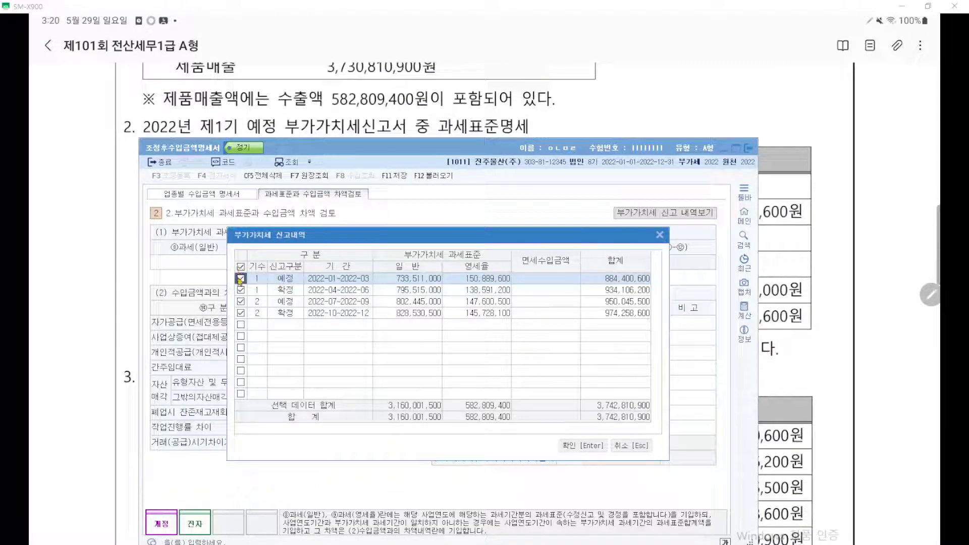
left_click(602, 446)
Examine the loaded 차액검토 figures, circling the (17)차액계 and (13)차액과(17)차액계의차이금액 cells with the screen pen.
key("ctrl+1")
scroll(553, 323, "up", 8)
left_click_drag(554, 324, 604, 322)
scroll(604, 321, "down", 1)
scroll(634, 303, "down", 2)
scroll(566, 268, "up", 2)
mouse_move(675, 389)
left_mouse_down()
mouse_move(640, 308)
mouse_move(648, 399)
left_mouse_up()
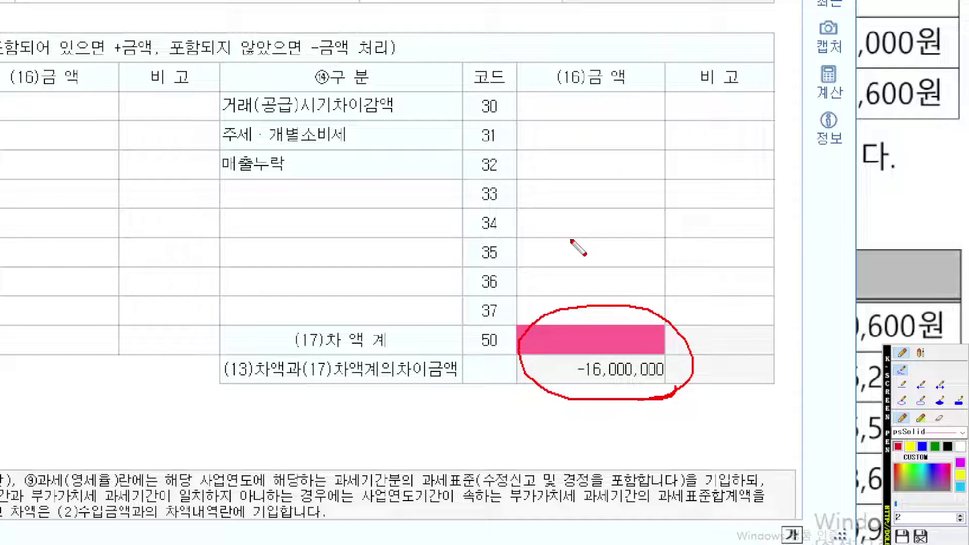
key("Escape")
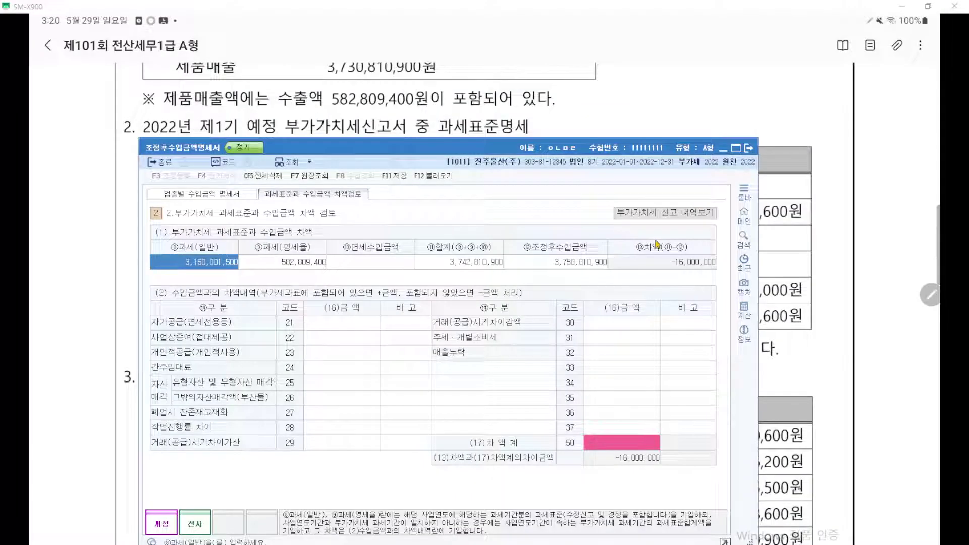
Bring the exam document forward and underline 업무용승용차 처분 and 전자세금계산서 발급분 in the 수입금액제외 note.
left_click(785, 256)
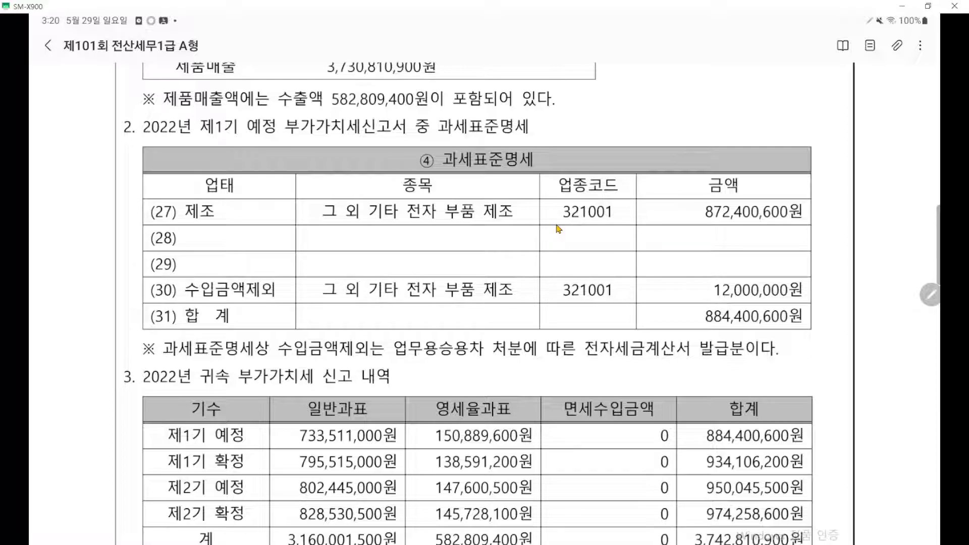
scroll(558, 229, "down", 3)
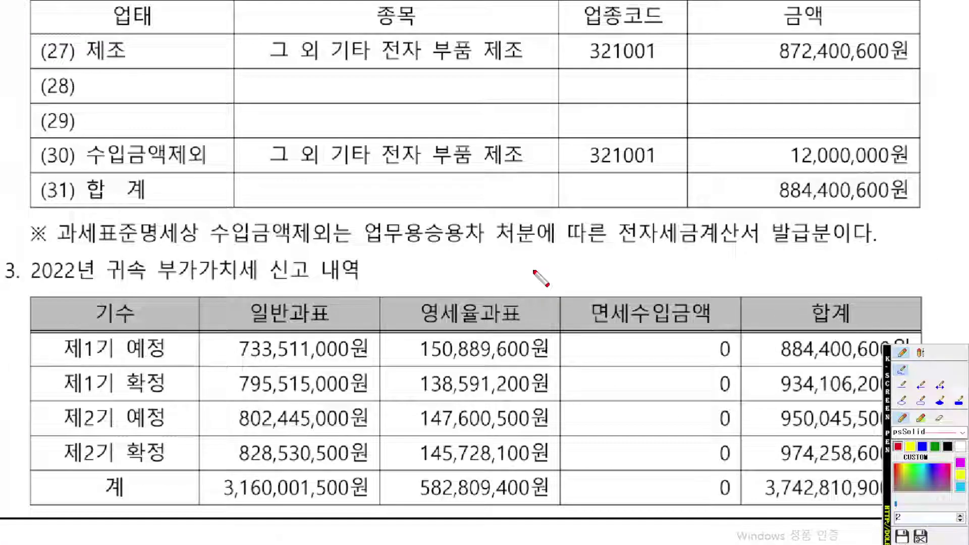
scroll(533, 269, "down", 2)
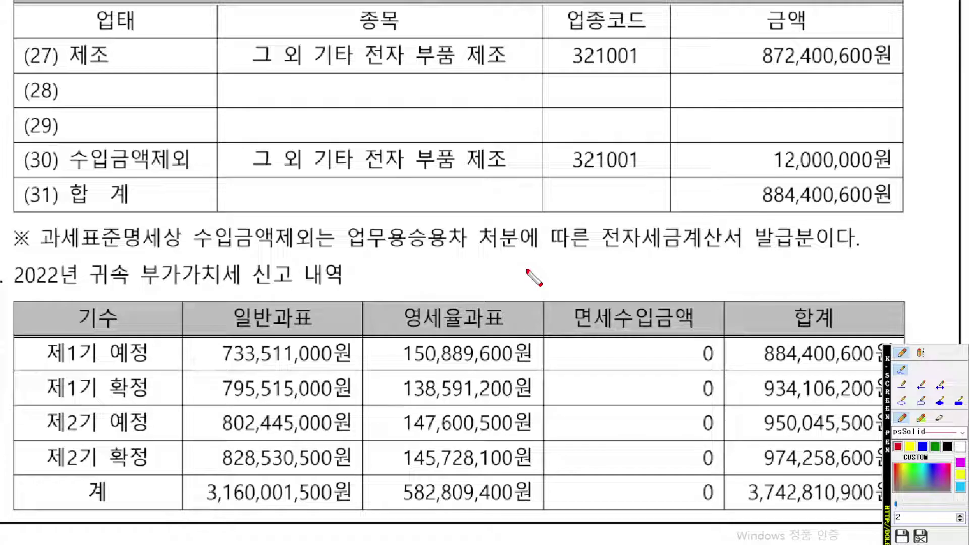
left_click_drag(361, 250, 519, 249)
scroll(516, 247, "up", 1)
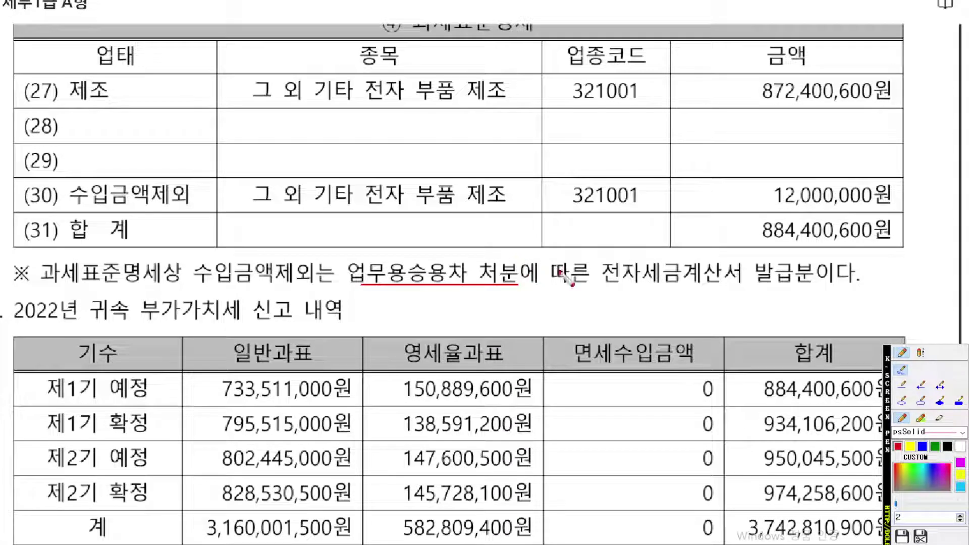
left_click_drag(608, 286, 796, 286)
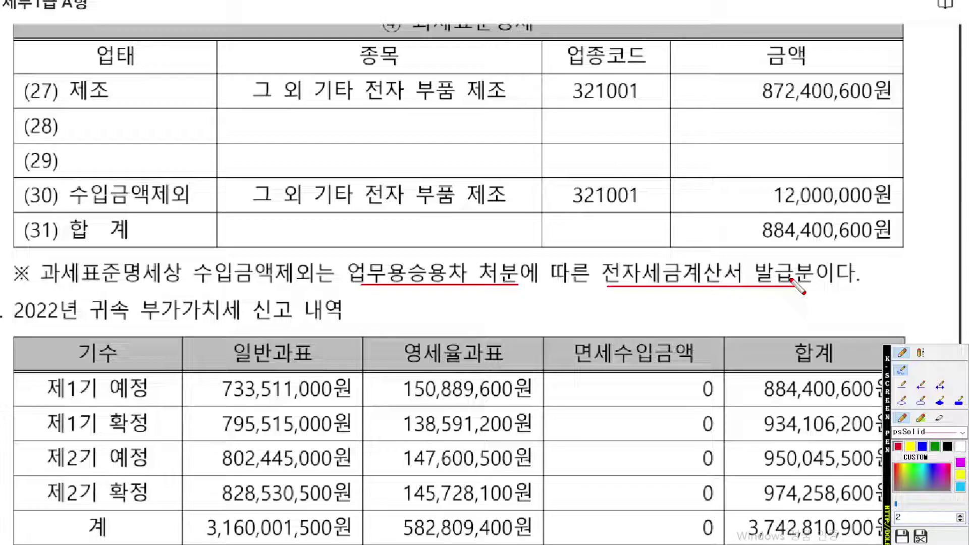
Write "법 : 0 → VAT : 12" with the screen pen above the 수입금액제외 note in the exam document.
mouse_move(402, 214)
left_mouse_down()
mouse_move(403, 225)
mouse_move(427, 221)
mouse_move(427, 228)
left_mouse_up()
left_click_drag(411, 230, 428, 241)
left_click_drag(417, 241, 474, 236)
mouse_move(566, 215)
left_mouse_down()
mouse_move(605, 232)
mouse_move(623, 216)
mouse_move(614, 226)
mouse_move(725, 239)
left_mouse_up()
left_click(636, 221)
left_click(635, 230)
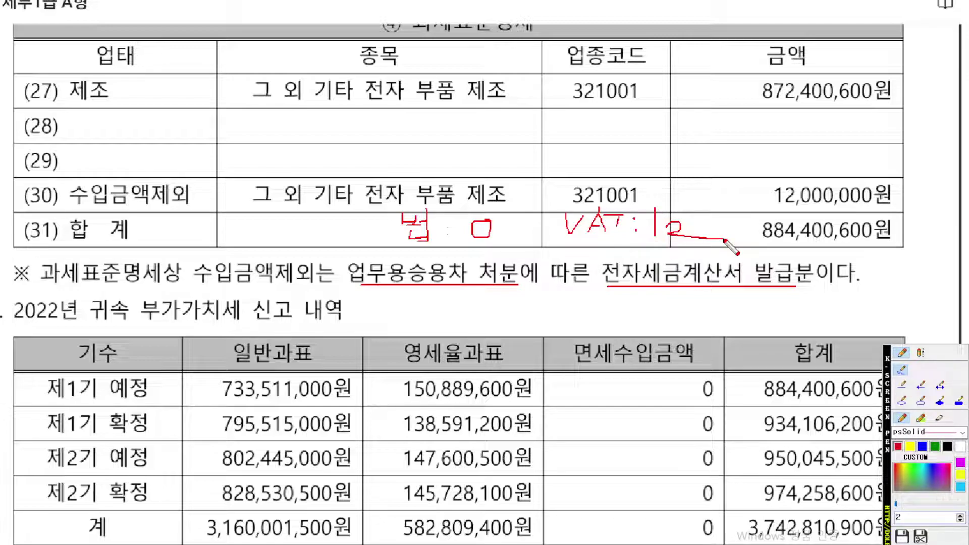
left_click_drag(499, 226, 540, 231)
scroll(656, 265, "up", 3)
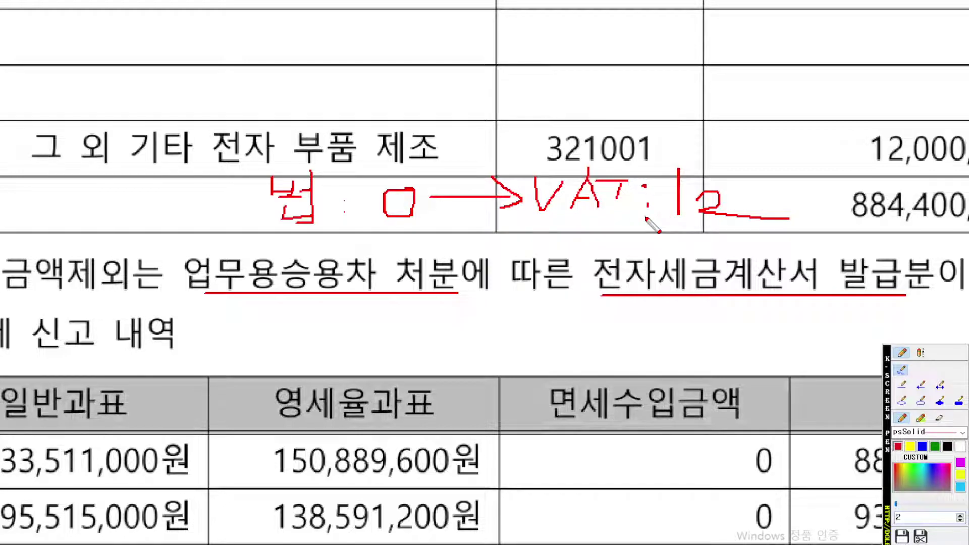
key("Escape")
Switch to the 조정후수입금액명세서 form, underline 유형자산 및 무형자산 매각 (code 25), and enter 12,000,000 as its amount.
left_click(486, 544)
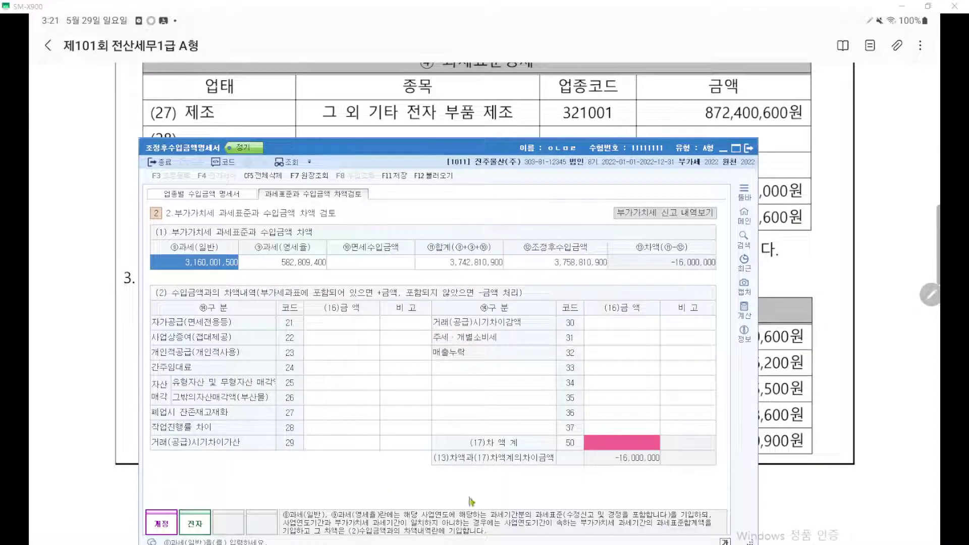
scroll(378, 354, "up", 5)
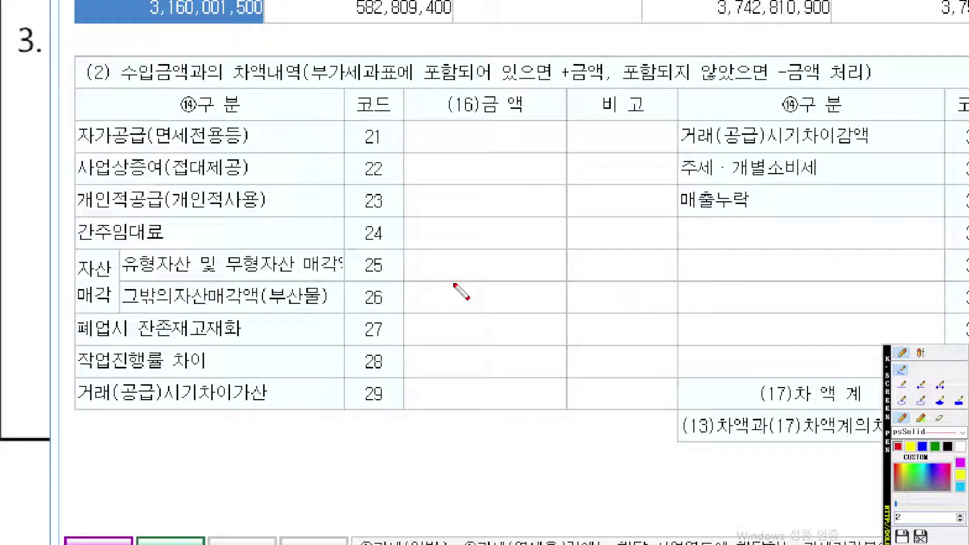
scroll(461, 292, "up", 1)
left_click_drag(105, 278, 335, 279)
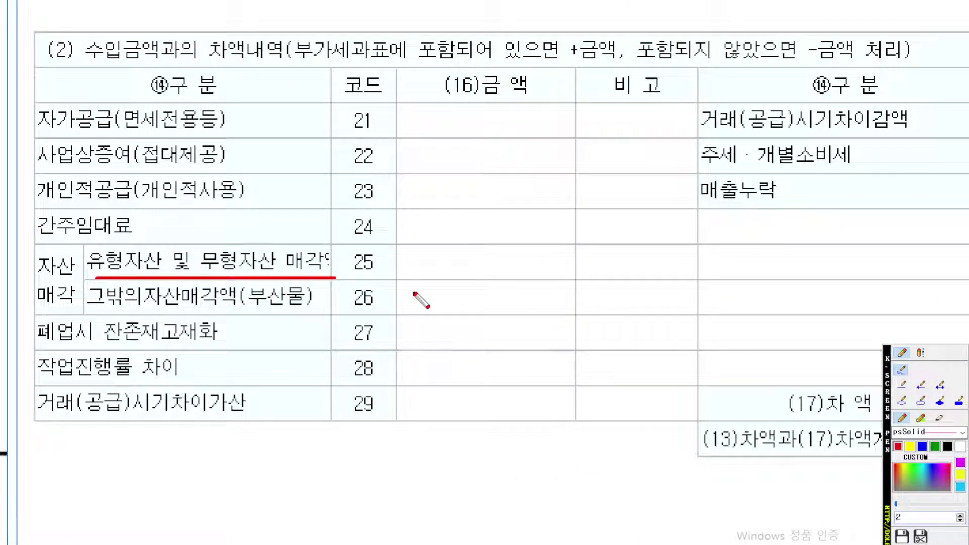
key("Escape")
left_click(349, 369)
left_click(345, 383)
type("12,000,000")
key("Return")
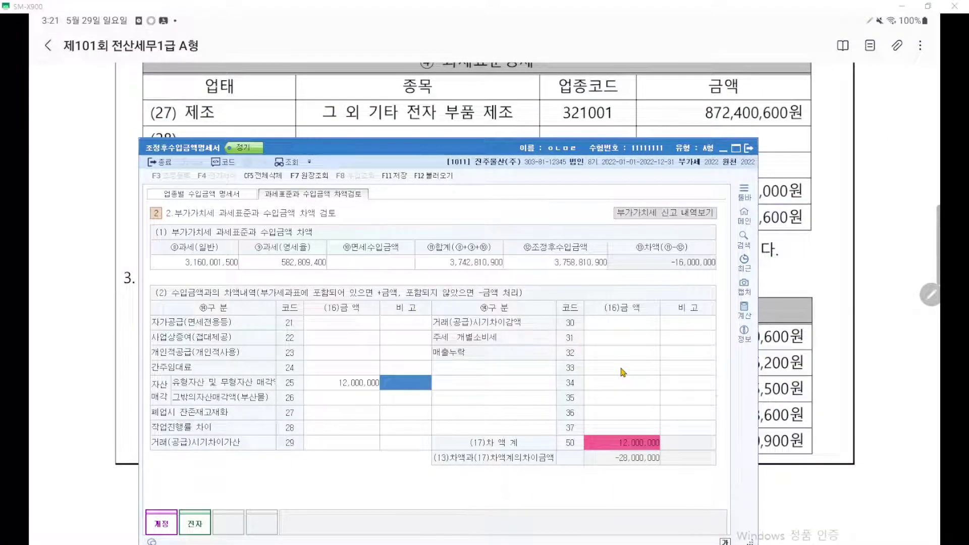
Circle the (13)차액과(17)차액계의차이금액 amount with the screen pen.
key("ctrl+F12")
scroll(624, 372, "up", 5)
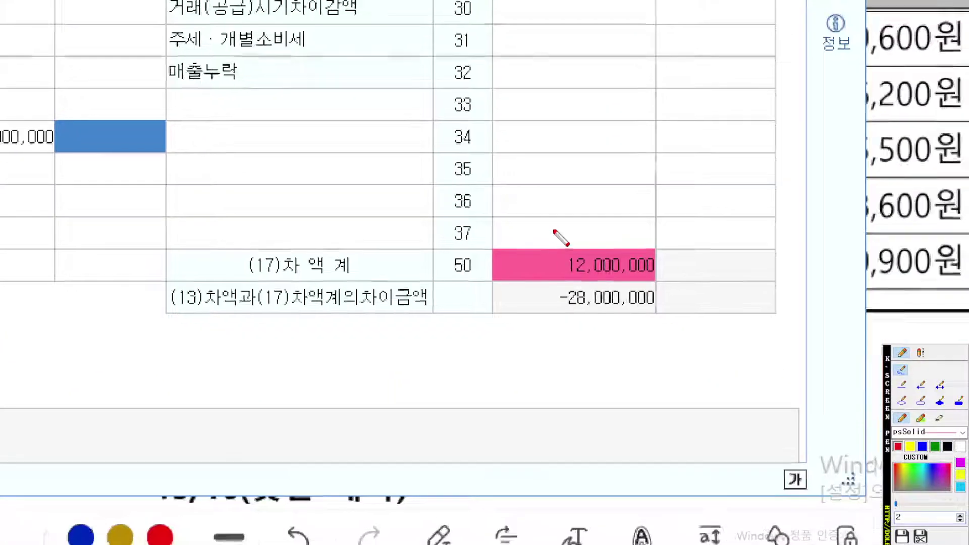
mouse_move(630, 314)
left_mouse_down()
mouse_move(585, 267)
mouse_move(613, 331)
left_mouse_up()
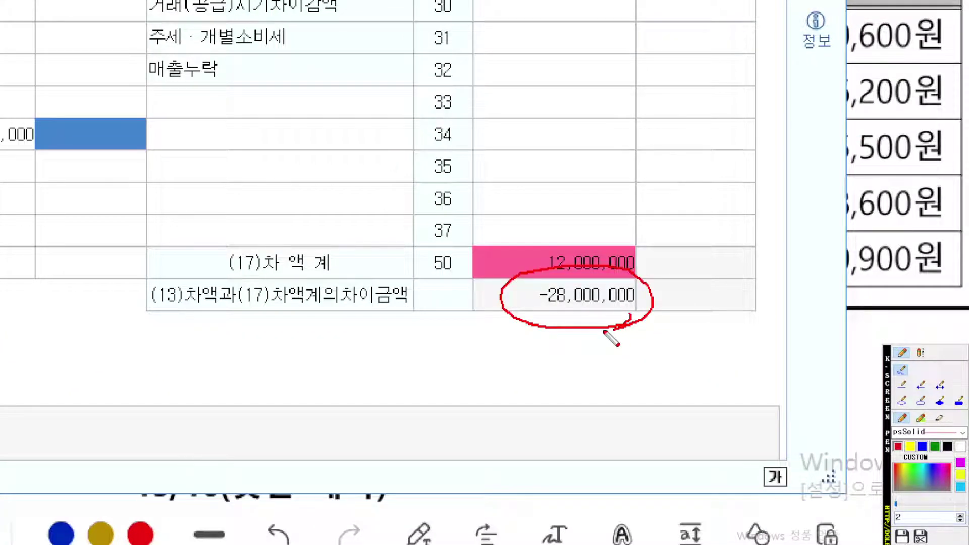
key("Escape")
Bring the exam document forward and mark the 제2기 확정 row of the 2022 VAT filing table with the screen pen.
left_click(852, 275)
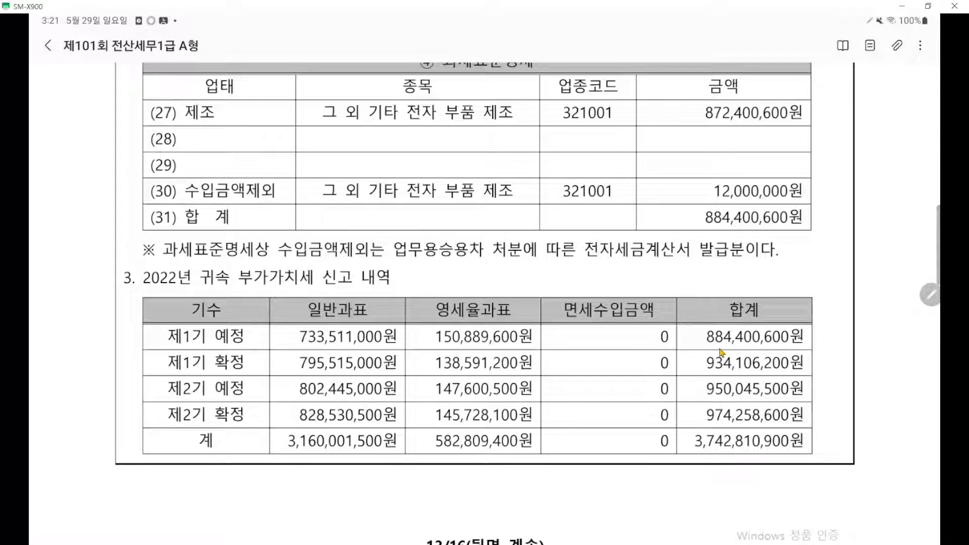
scroll(720, 351, "down", 2)
key("ctrl+shift+p")
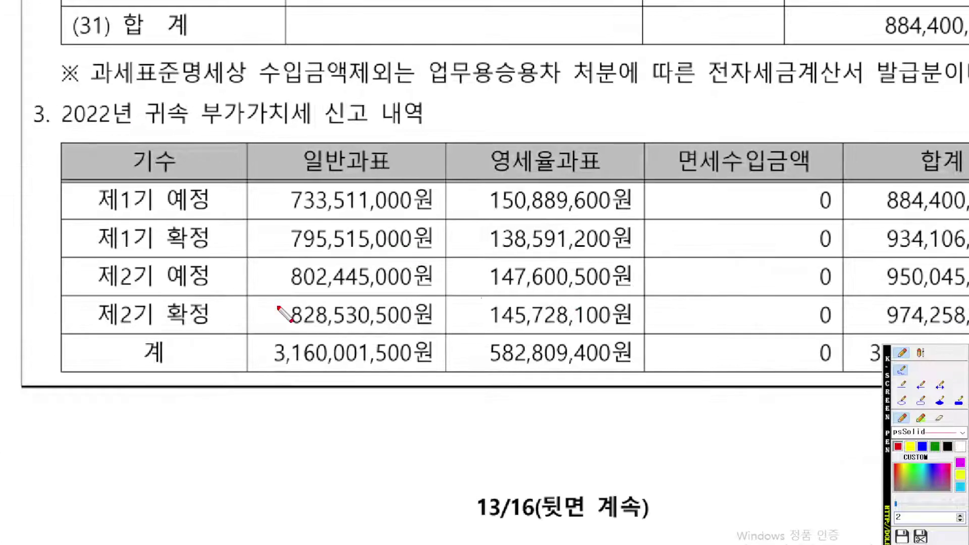
mouse_move(230, 332)
left_mouse_down()
mouse_move(192, 344)
mouse_move(66, 161)
mouse_move(262, 192)
mouse_move(227, 341)
left_mouse_up()
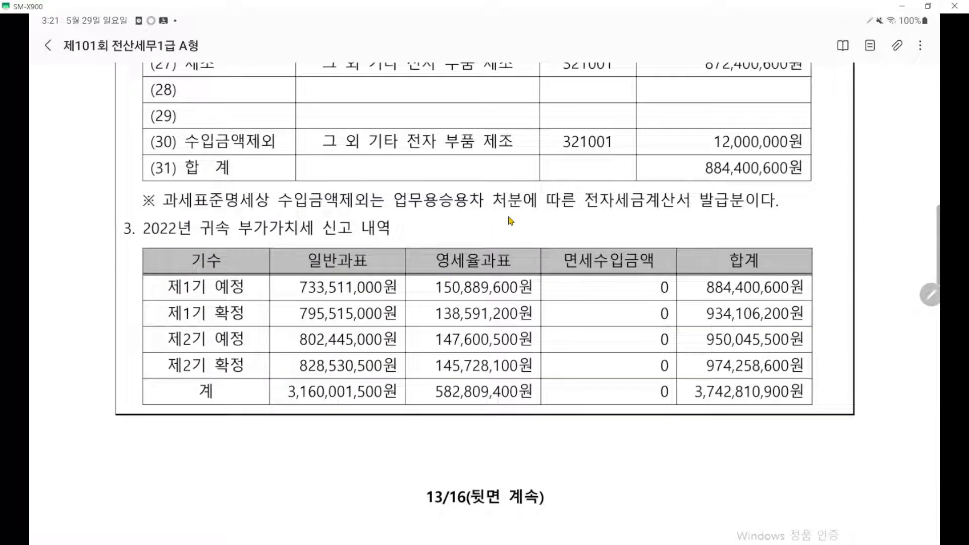
Write "법 : 28" with the screen pen above the VAT filing table in the exam document.
key("ctrl+2")
scroll(501, 210, "up", 5)
left_click_drag(500, 210, 454, 246)
mouse_move(380, 217)
left_mouse_down()
mouse_move(380, 234)
mouse_move(393, 233)
left_mouse_up()
mouse_move(385, 235)
left_mouse_down()
mouse_move(405, 237)
mouse_move(383, 251)
left_mouse_up()
mouse_move(383, 242)
left_mouse_down()
mouse_move(403, 241)
mouse_move(406, 254)
left_mouse_up()
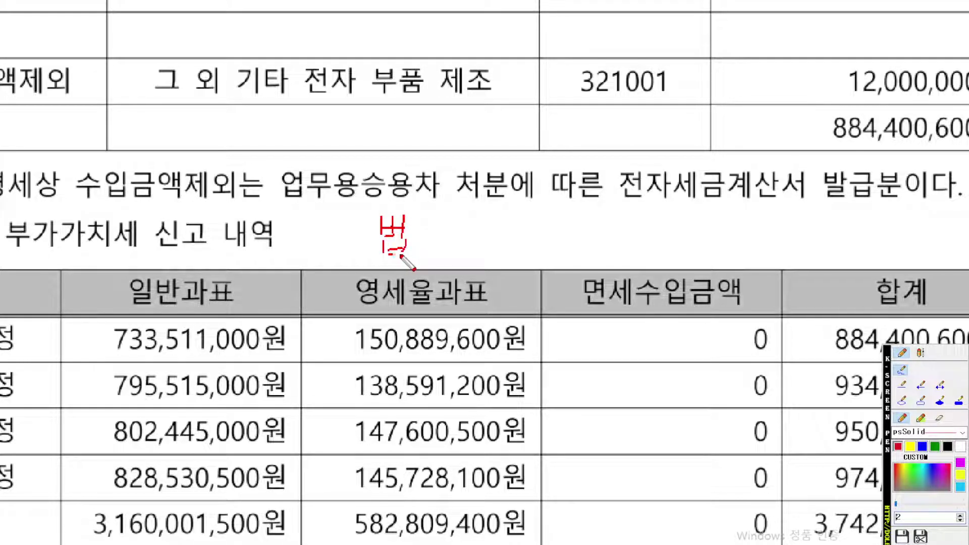
left_click(428, 240)
mouse_move(456, 231)
left_mouse_down()
mouse_move(453, 246)
mouse_move(501, 236)
mouse_move(504, 248)
mouse_move(516, 232)
left_mouse_up()
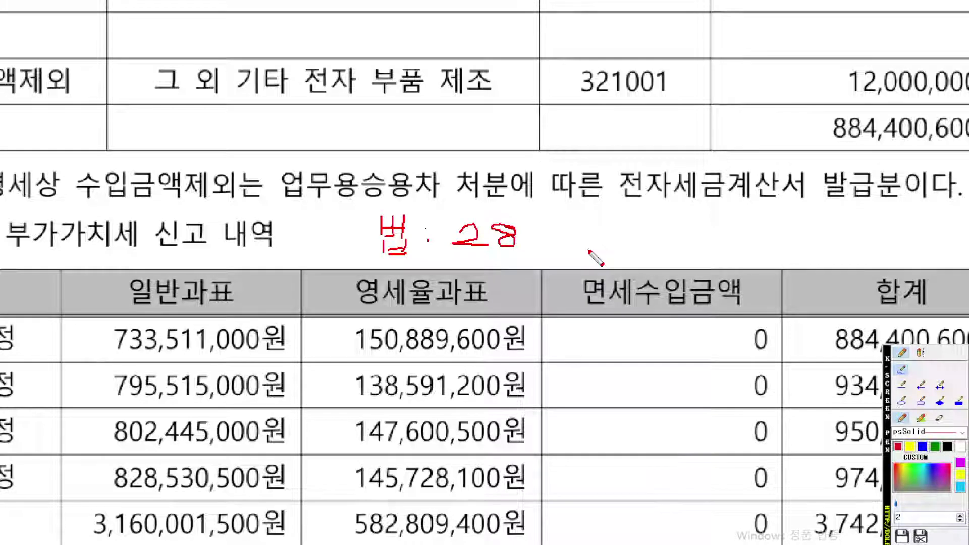
Write "VAT : 0" beside the 법 note and draw an arrow from 28 to 0.
scroll(596, 254, "up", 4)
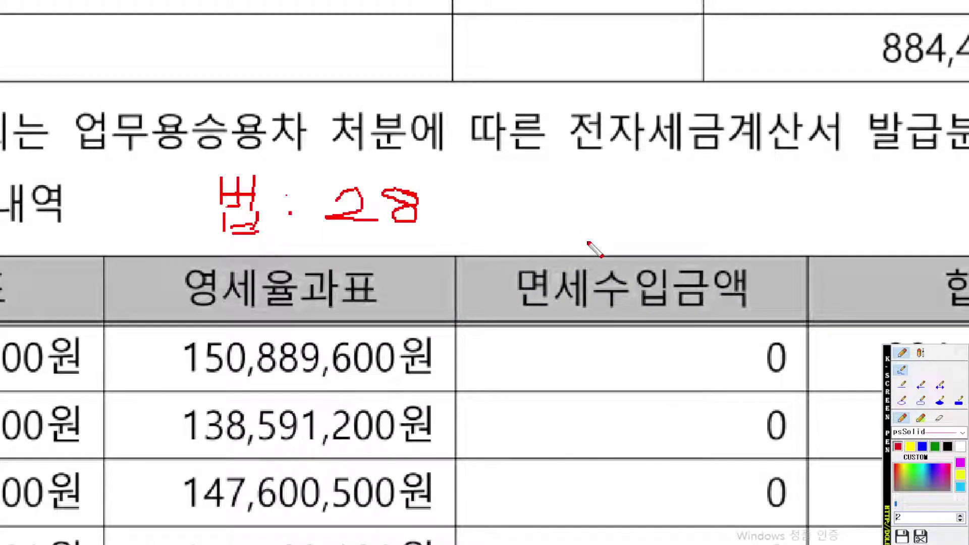
scroll(594, 249, "down", 3)
scroll(588, 242, "up", 3)
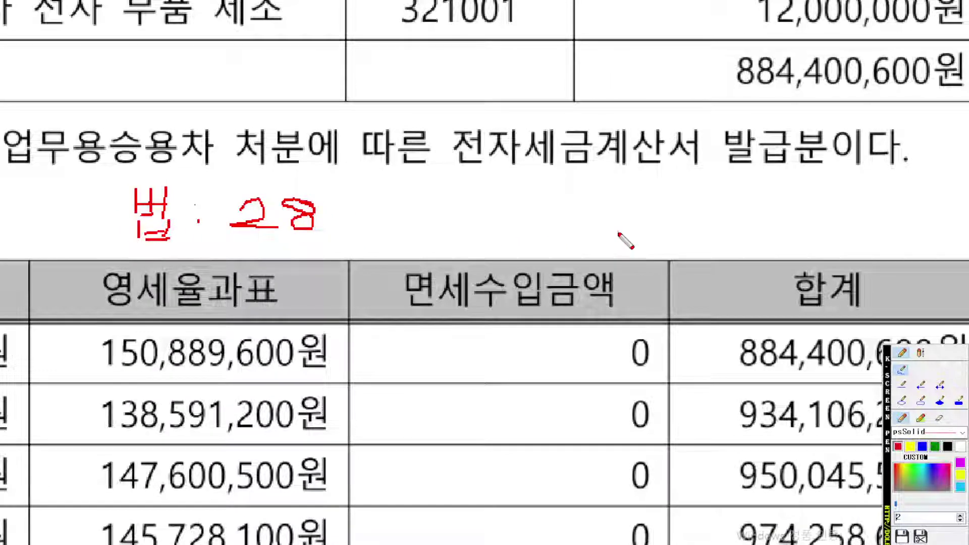
mouse_move(422, 192)
left_mouse_down()
mouse_move(451, 183)
mouse_move(454, 210)
mouse_move(447, 202)
mouse_move(461, 190)
mouse_move(486, 189)
mouse_move(476, 212)
left_mouse_up()
left_click(512, 195)
left_click(513, 206)
mouse_move(574, 199)
left_mouse_down()
mouse_move(591, 218)
mouse_move(586, 201)
left_mouse_up()
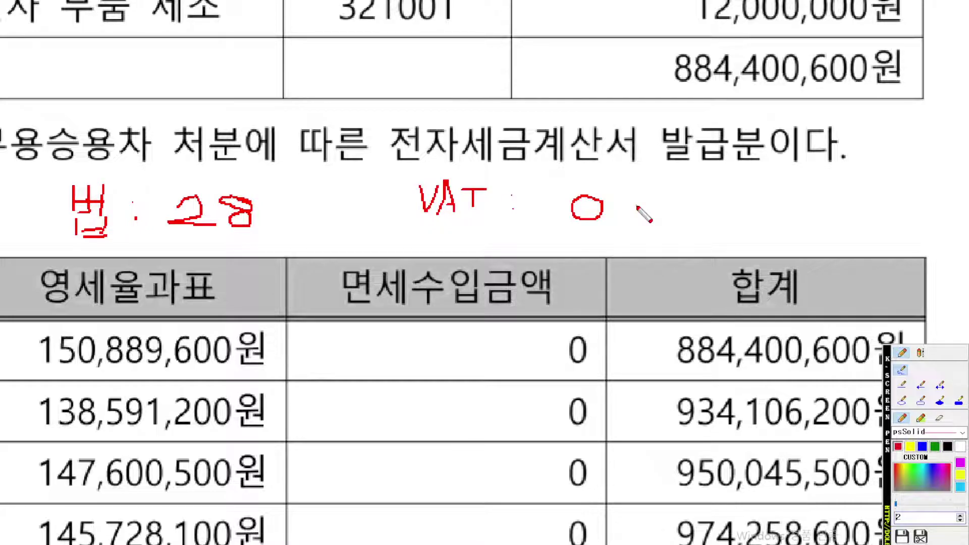
left_click_drag(271, 211, 537, 214)
mouse_move(505, 197)
left_mouse_down()
mouse_move(536, 218)
mouse_move(444, 231)
left_mouse_up()
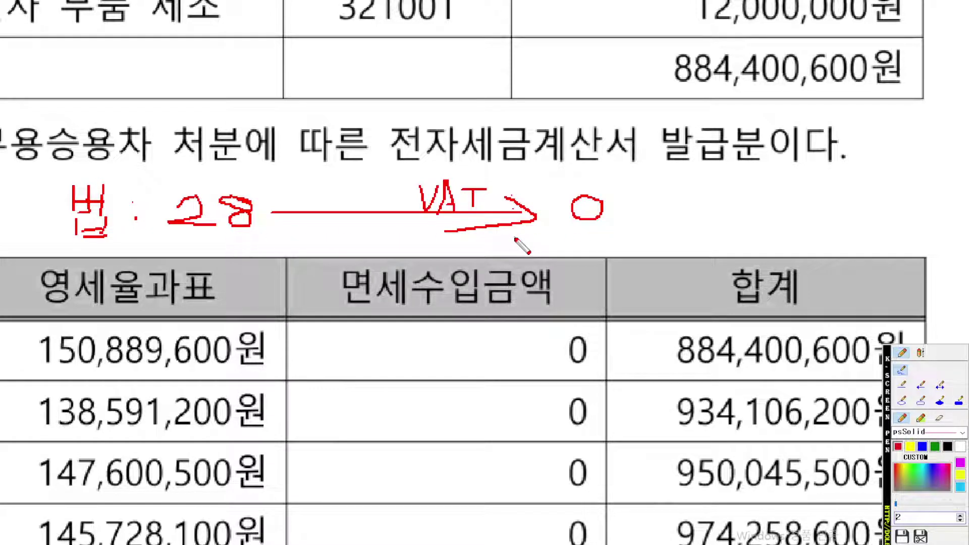
key("Escape")
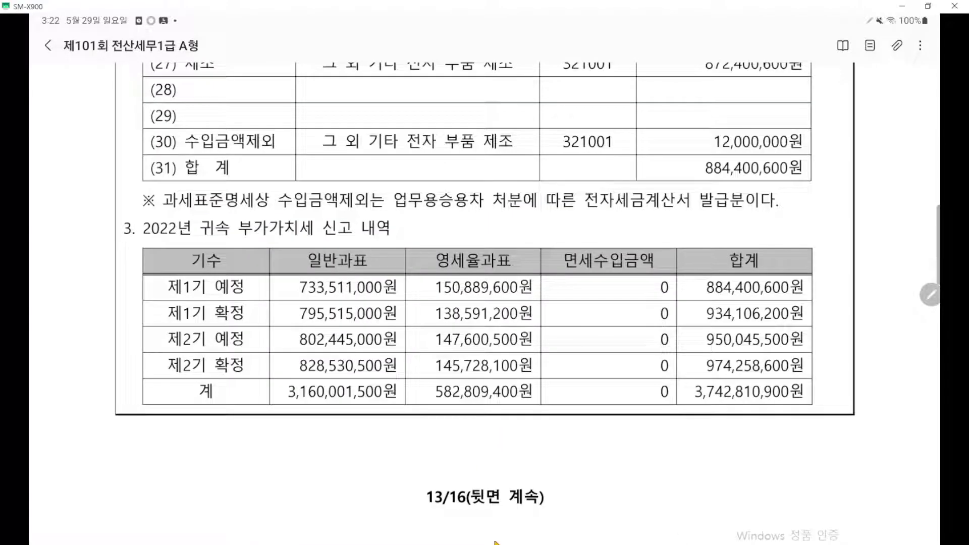
Return to the 조정후수입금액명세서 form and enter -28,000,000 as the 매출누락 (code 32) amount.
key("alt+Tab")
left_click(629, 358)
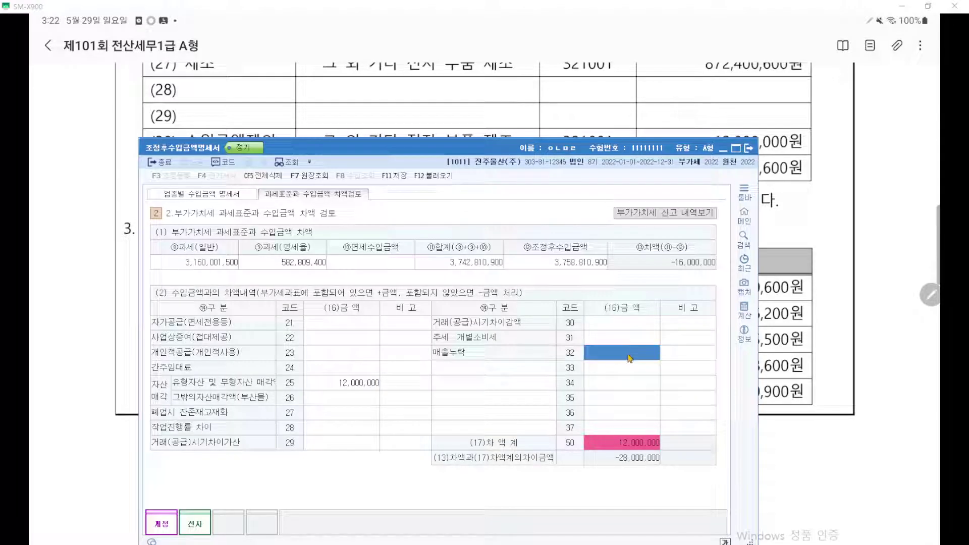
type("-28,000")
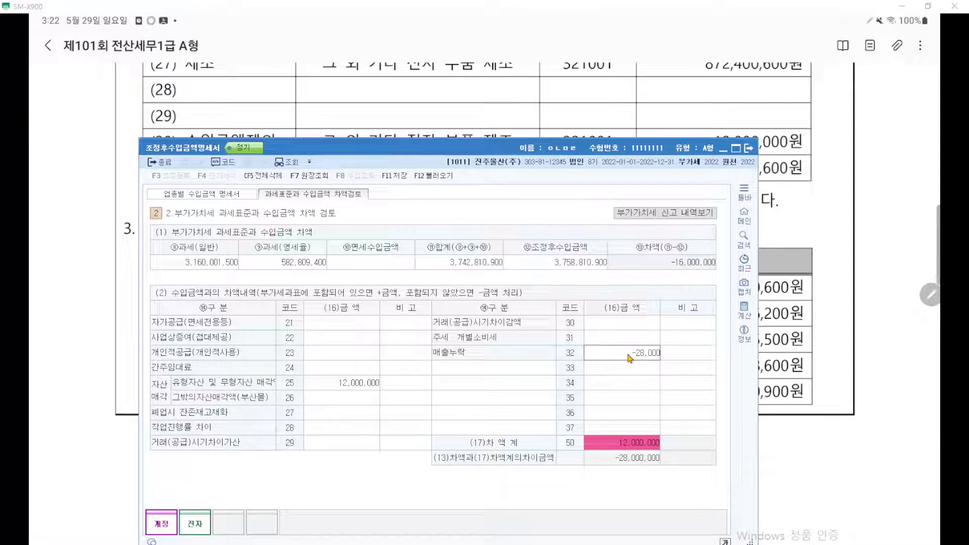
type(",000")
key("Return")
Check the completed 차액내역 amounts and circle the (17)차액계 and (13)차액과(17)차액계의차이금액 cells with the screen pen.
key("ctrl+F1")
scroll(641, 373, "up", 5)
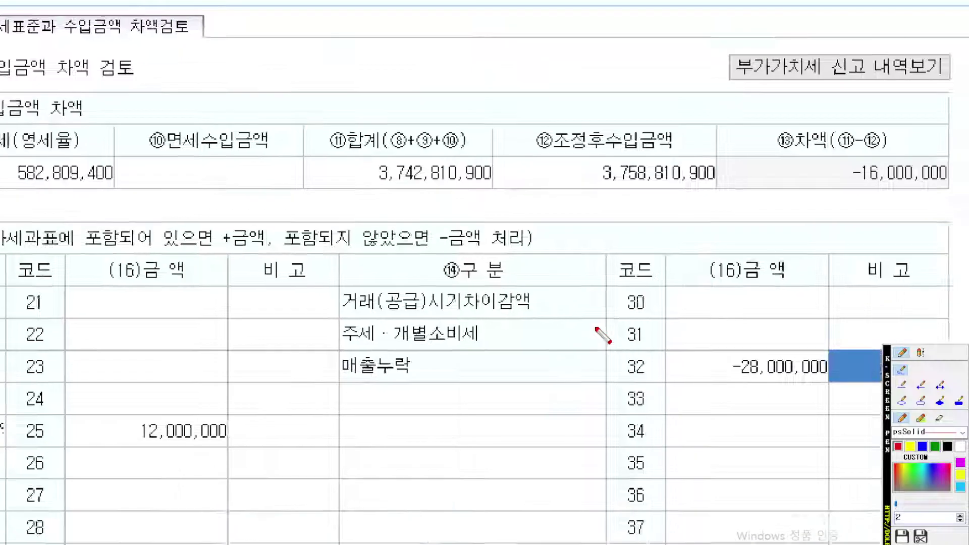
scroll(549, 313, "up", 4)
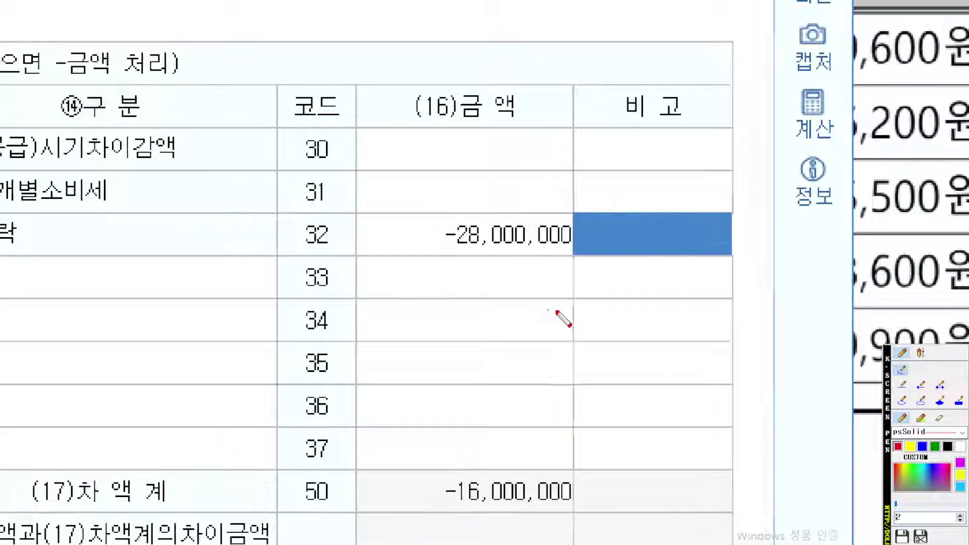
mouse_move(702, 517)
left_mouse_down()
mouse_move(544, 467)
mouse_move(637, 540)
left_mouse_up()
scroll(637, 540, "down", 1)
scroll(638, 510, "up", 1)
mouse_move(675, 493)
left_mouse_down()
mouse_move(490, 470)
mouse_move(679, 480)
left_mouse_up()
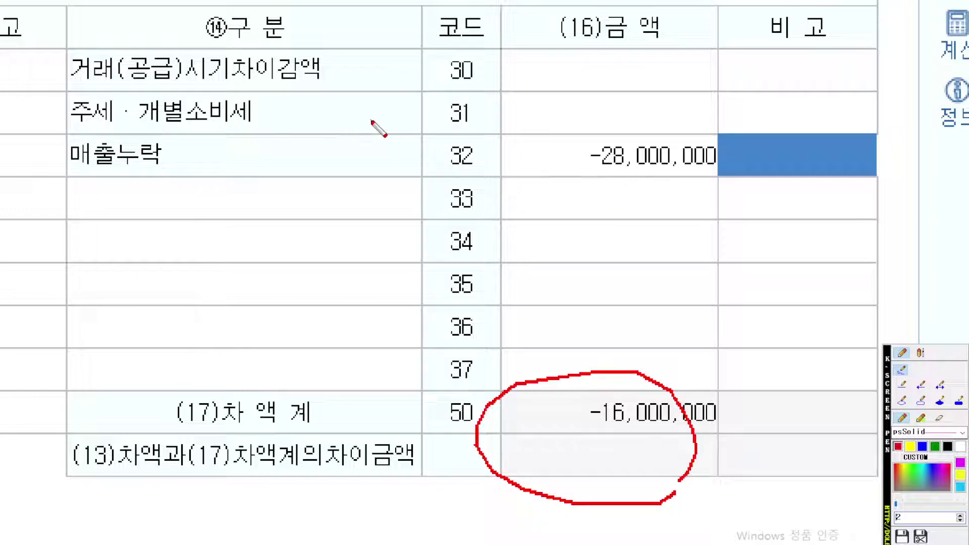
scroll(499, 158, "up", 2)
scroll(500, 157, "up", 1)
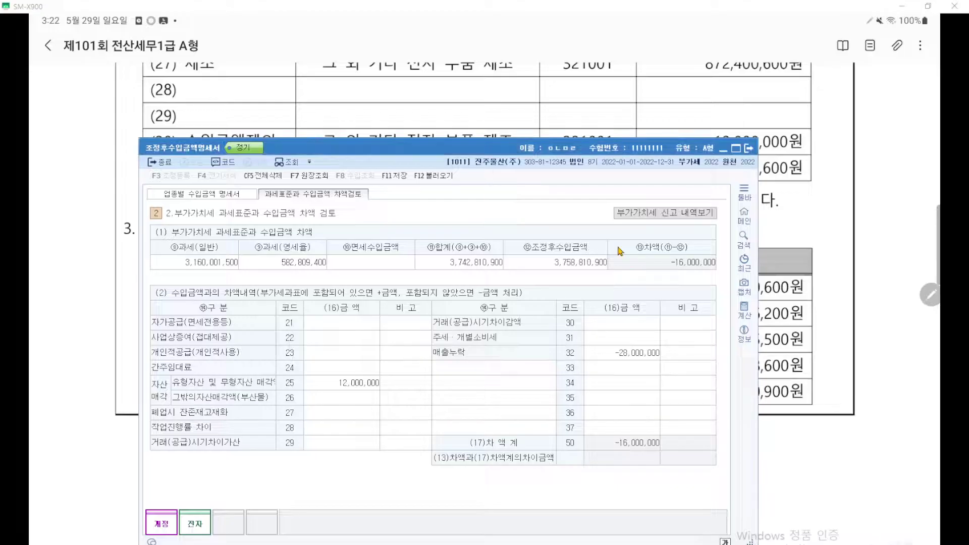
Close the 조정후수입금액명세서 form and save its changes.
key("Escape")
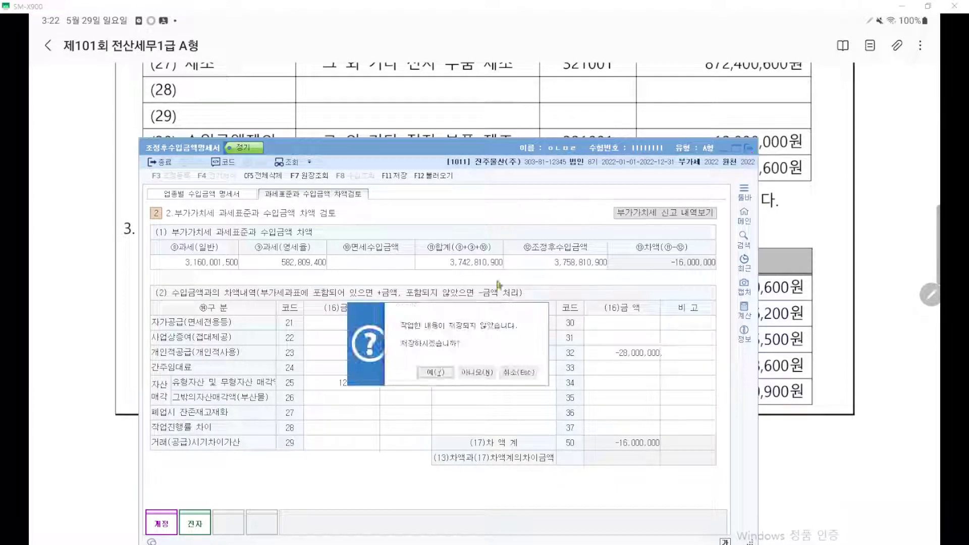
left_click(436, 373)
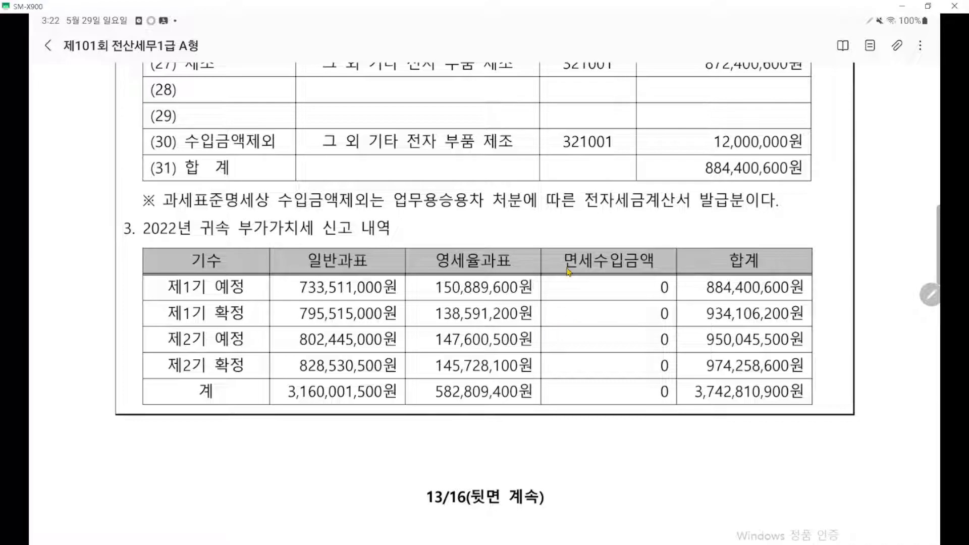
Read question [2] on 세금과공과금 in the exam document and underline 세금과공과금명세서 with the screen pen.
scroll(569, 272, "down", 10)
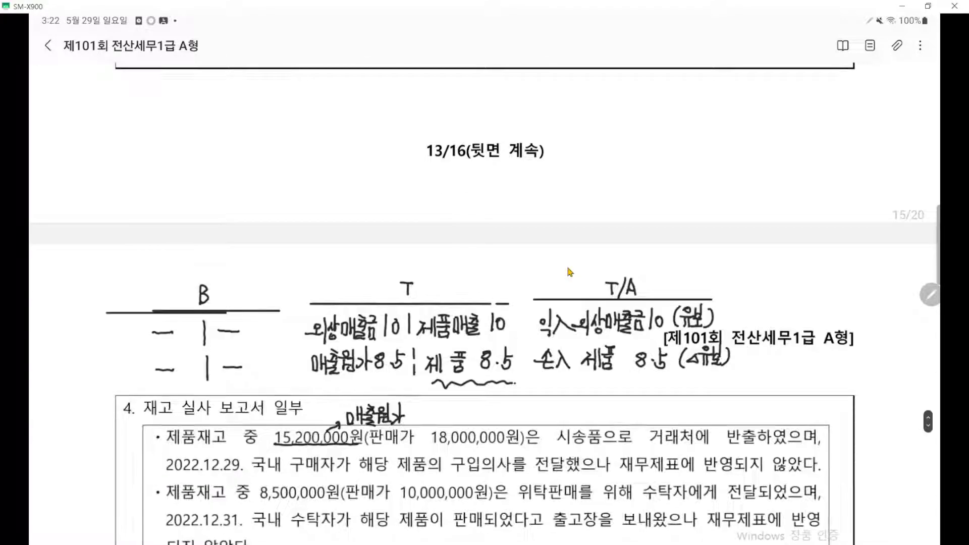
scroll(570, 273, "down", 1)
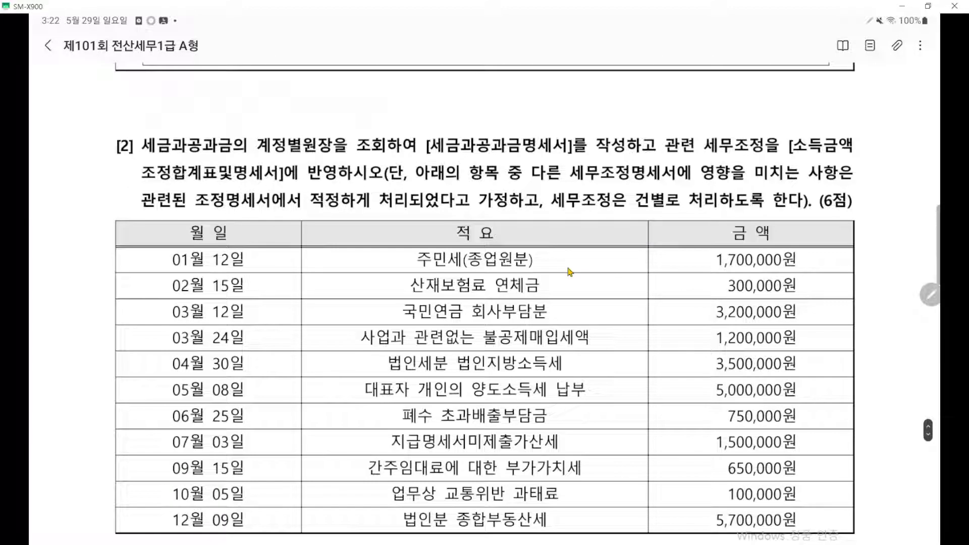
key("ctrl+2")
scroll(567, 268, "up", 5)
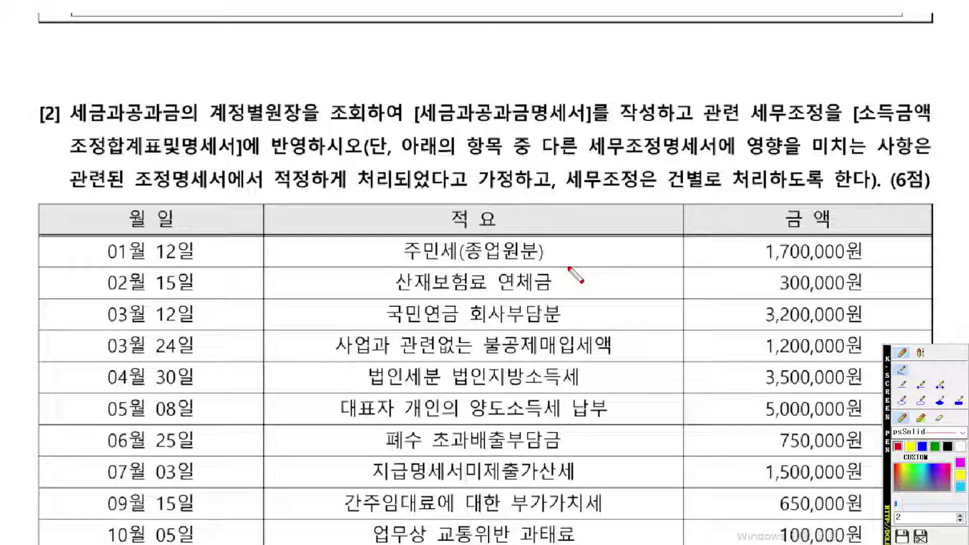
scroll(564, 295, "down", 1)
scroll(570, 302, "down", 4)
scroll(557, 303, "up", 3)
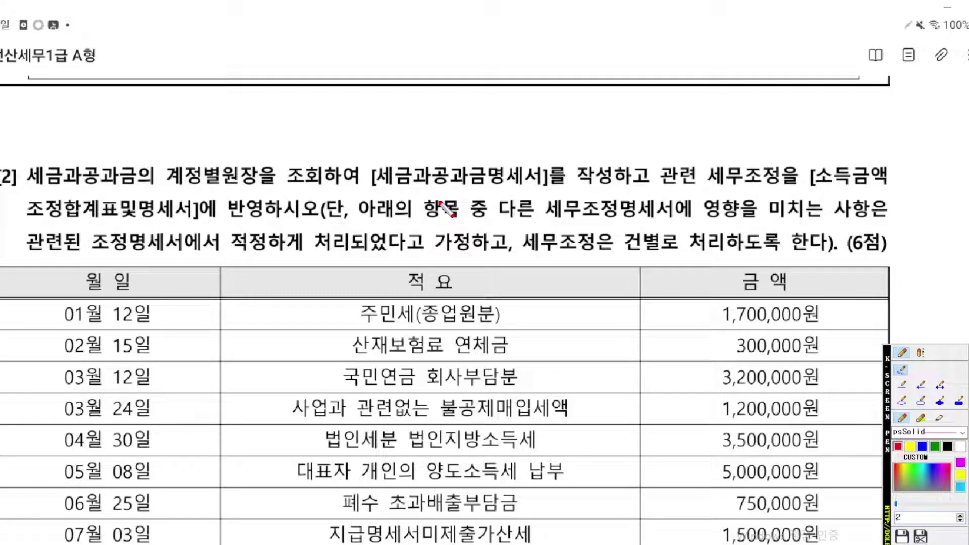
left_click_drag(380, 185, 531, 185)
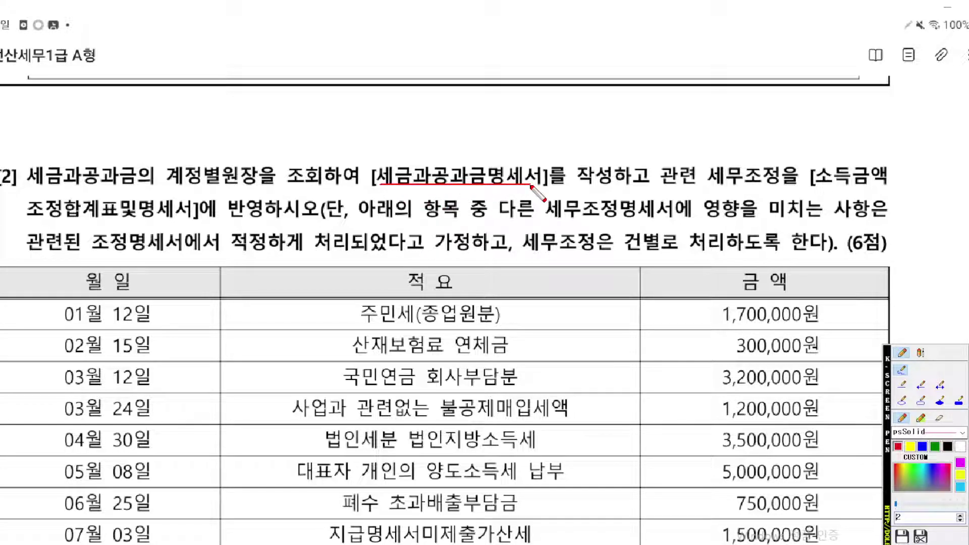
key("Escape")
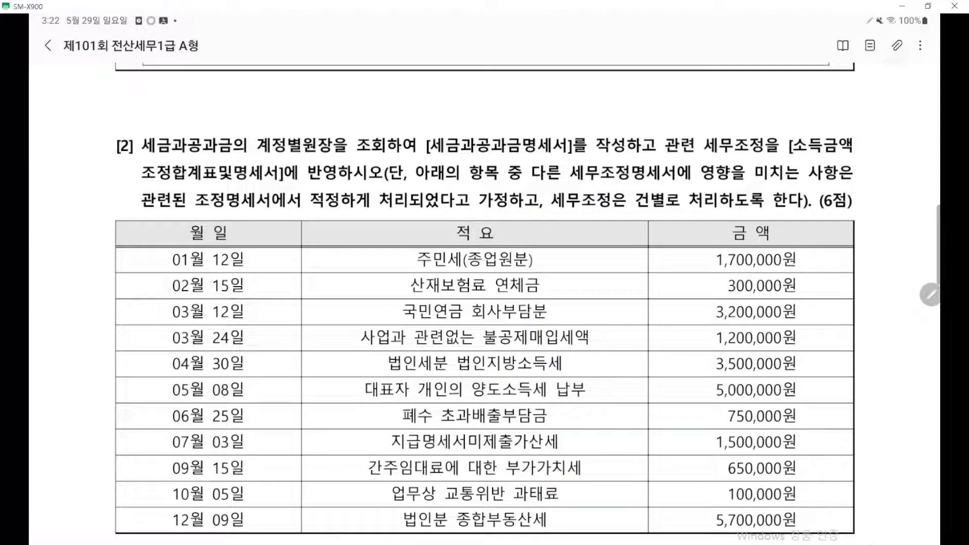
Open the 세금과공과금명세서 form for 진주물산(주) and mark the 불러오기 function with the screen pen.
key("alt+Tab")
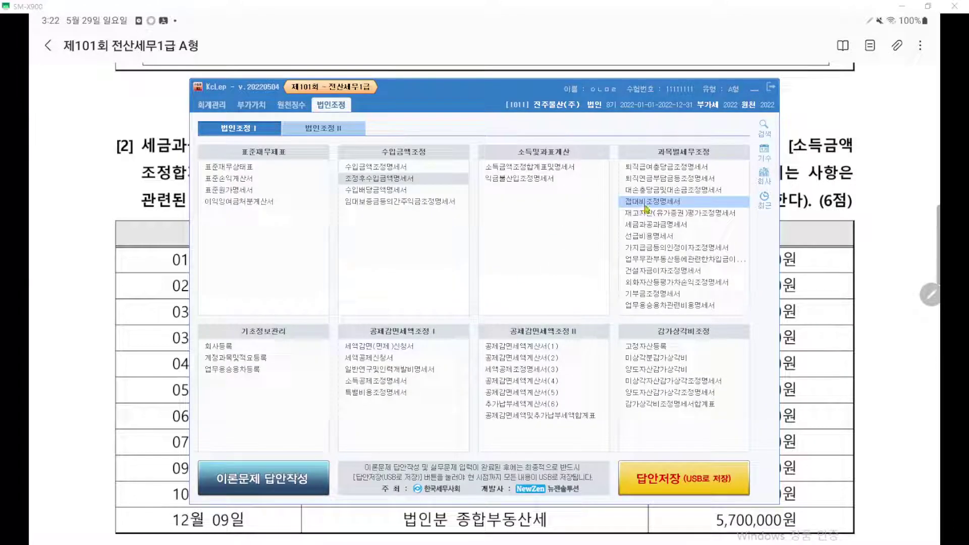
left_click(656, 225)
key("ctrl+2")
scroll(527, 244, "up", 5)
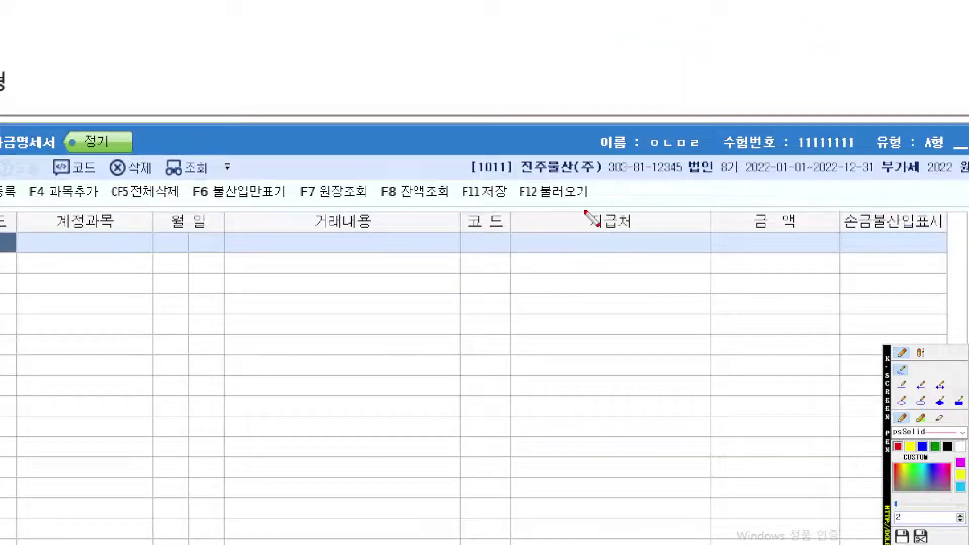
mouse_move(612, 205)
left_mouse_down()
mouse_move(499, 204)
mouse_move(634, 200)
left_mouse_up()
key("Escape")
Load the voucher data for January 1 through December 31, 2022 into the form and move its window slightly lower.
key("F12")
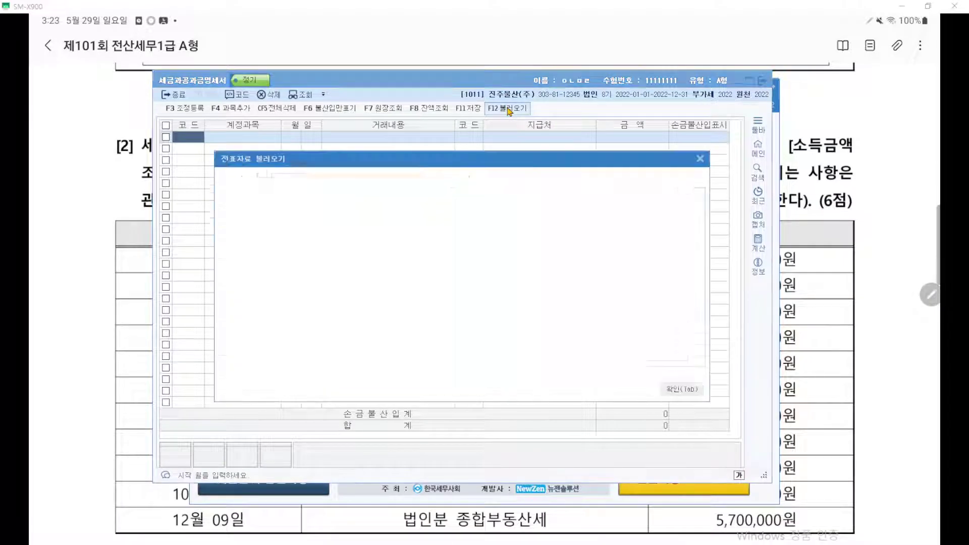
key("Return")
key("Return")
key("Return")
key("Return")
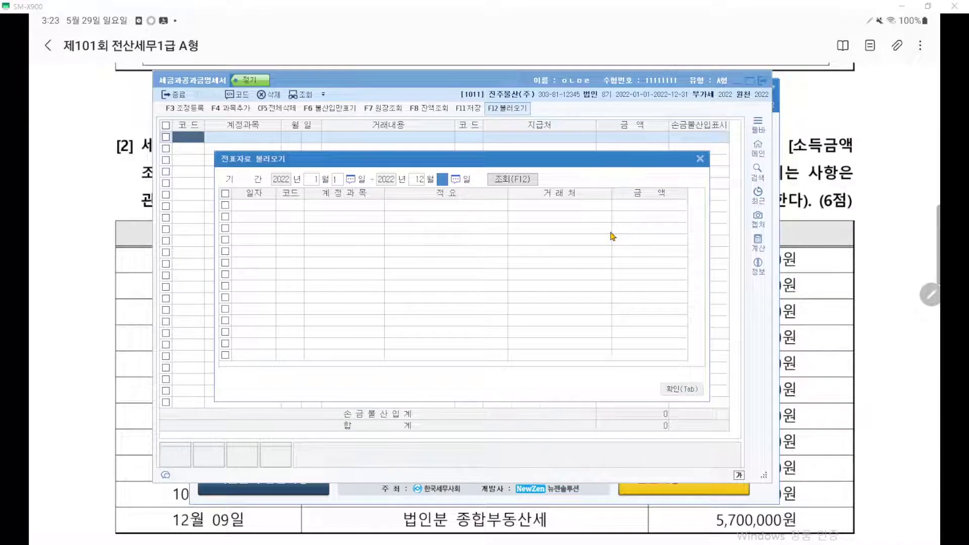
left_click(682, 390)
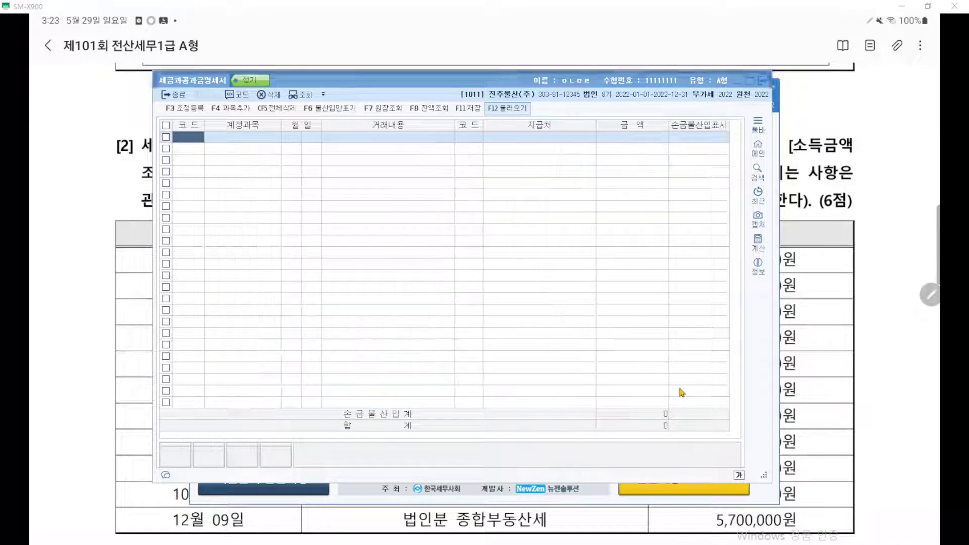
left_click(515, 304)
left_click_drag(434, 81, 431, 112)
Examine the 주민세(종업원분), 산재보험료 연체금 and 국민연금회사부담금 entries, underlining the points relevant to 손금불산입표시 with the screen pen.
key("ctrl+1")
scroll(447, 199, "up", 6)
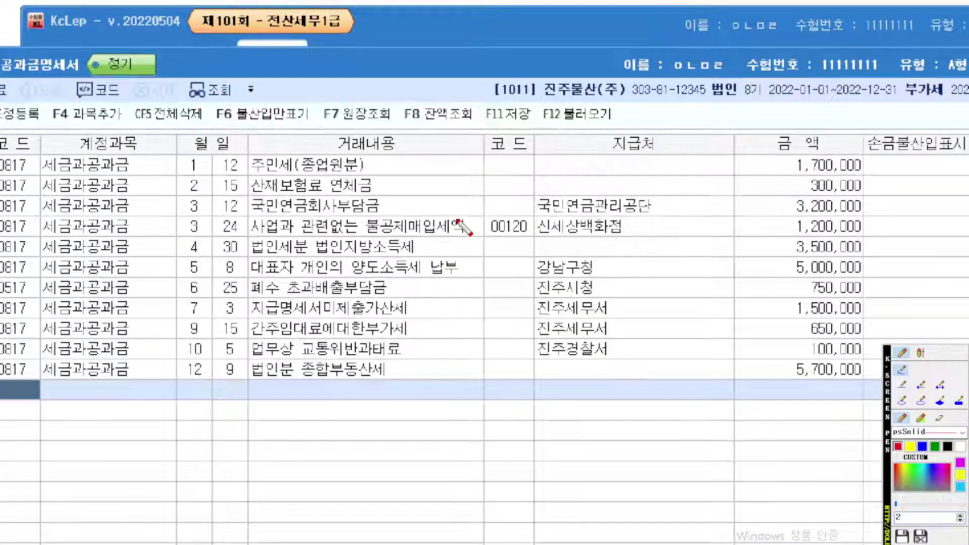
scroll(456, 221, "down", 1)
left_click_drag(834, 185, 919, 186)
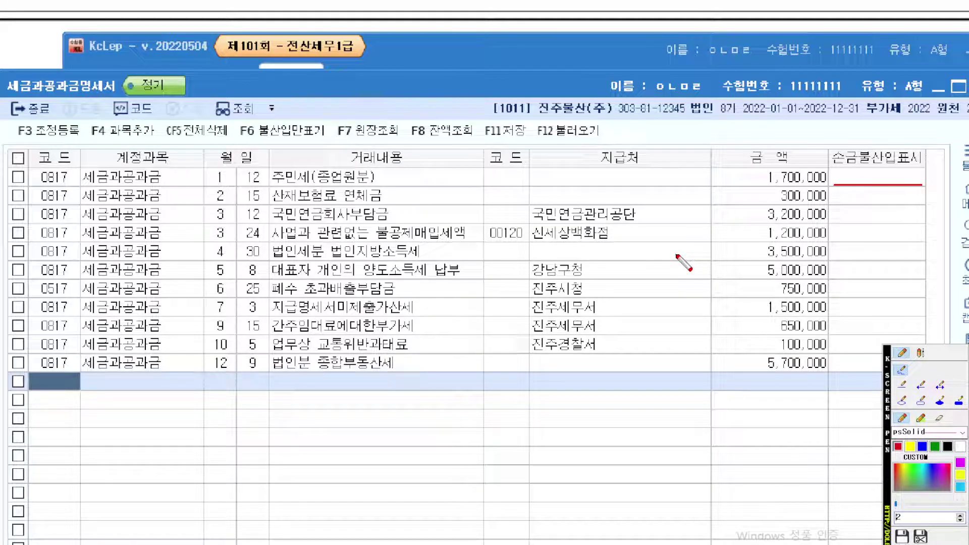
mouse_move(280, 186)
left_mouse_down()
mouse_move(341, 186)
mouse_move(365, 202)
left_mouse_up()
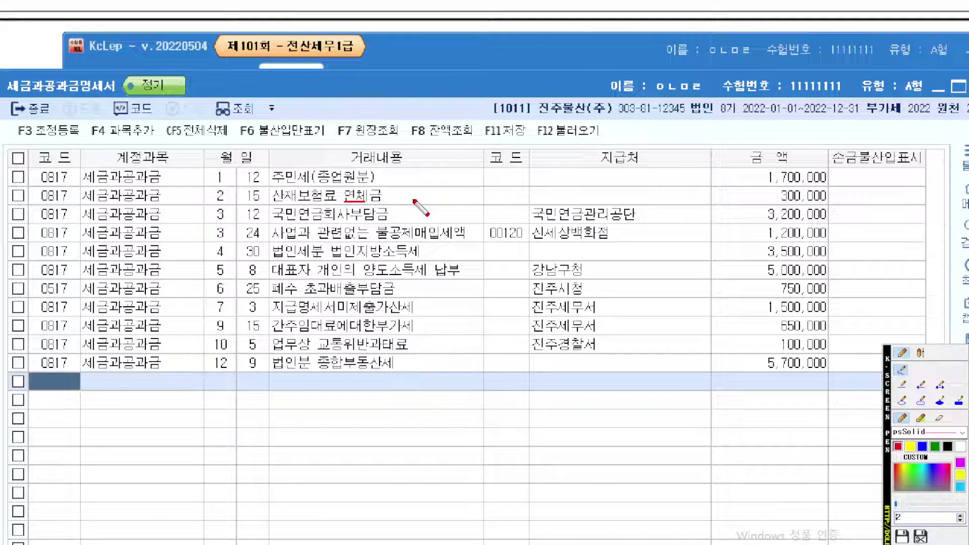
left_click_drag(272, 224, 400, 224)
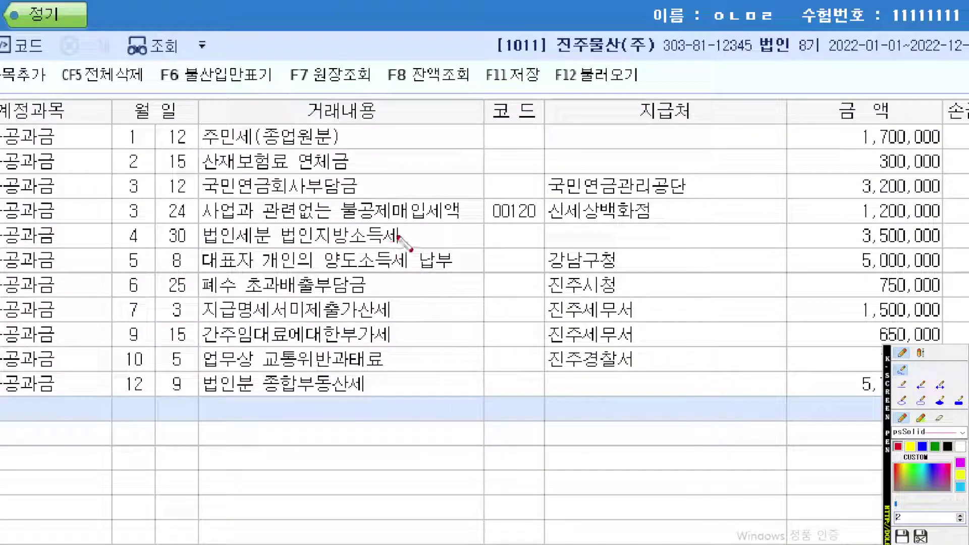
Highlight the 사업과 관련없는 불공제매입세액 entry of 3월 24일 with the screen pen and flag it as 손금불산입.
left_click_drag(454, 223, 346, 222)
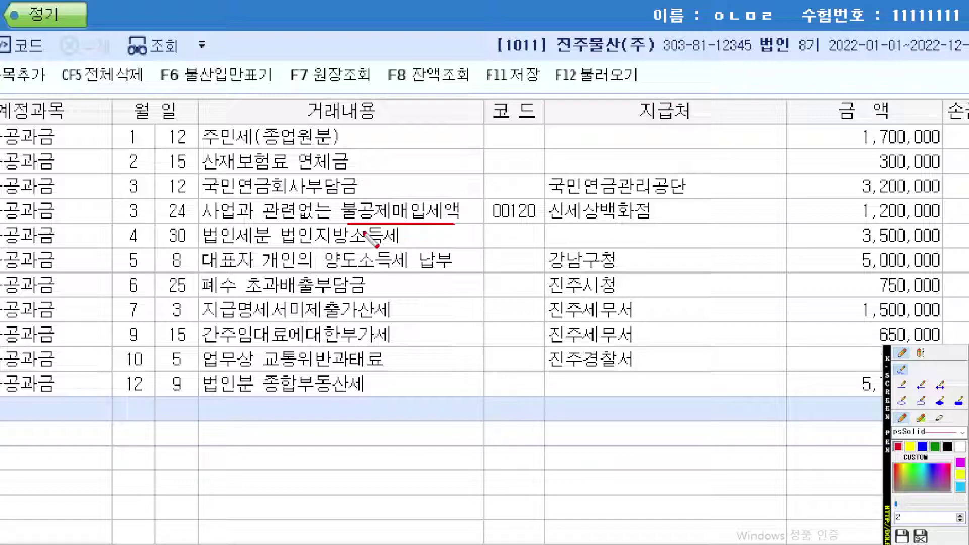
mouse_move(337, 221)
left_mouse_down()
mouse_move(200, 222)
mouse_move(200, 198)
mouse_move(341, 202)
mouse_move(341, 222)
left_mouse_up()
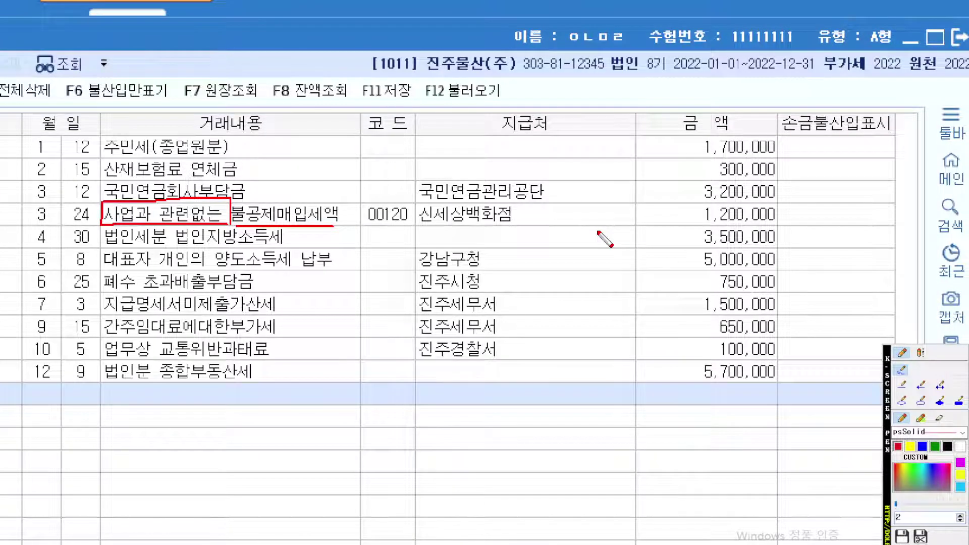
key("Escape")
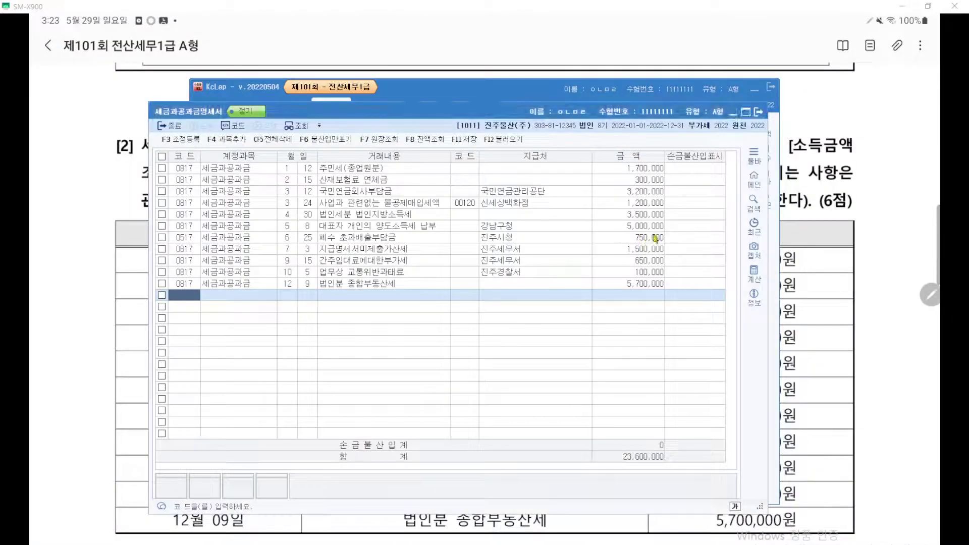
left_click(691, 204)
type("1")
Review the 법인세분 법인지방소득세 entry of 4월 30일 with screen-pen marks and flag it as 손금불산입.
key("ctrl+2")
scroll(683, 231, "up", 2)
mouse_move(683, 230)
left_mouse_down()
mouse_move(680, 244)
mouse_move(693, 239)
left_mouse_up()
scroll(682, 245, "down", 1)
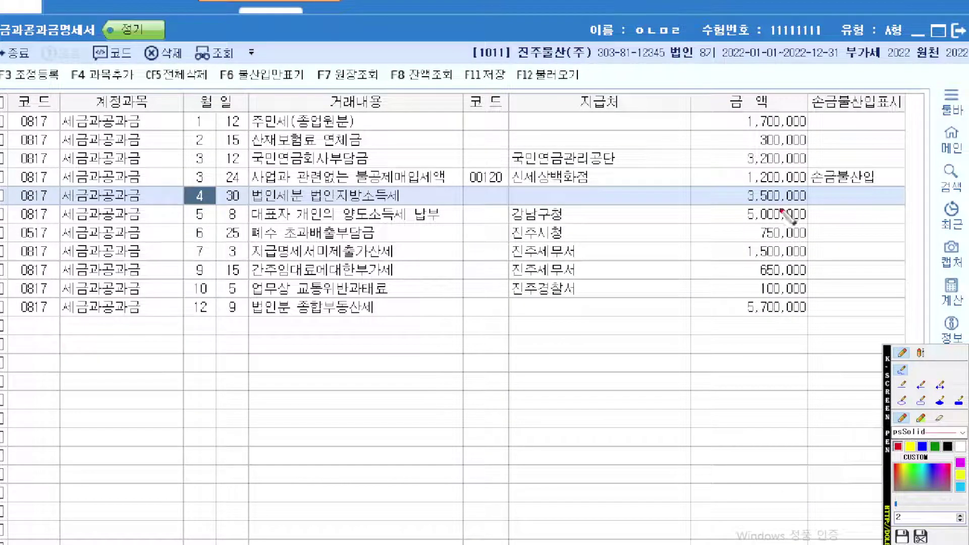
scroll(782, 222, "up", 1)
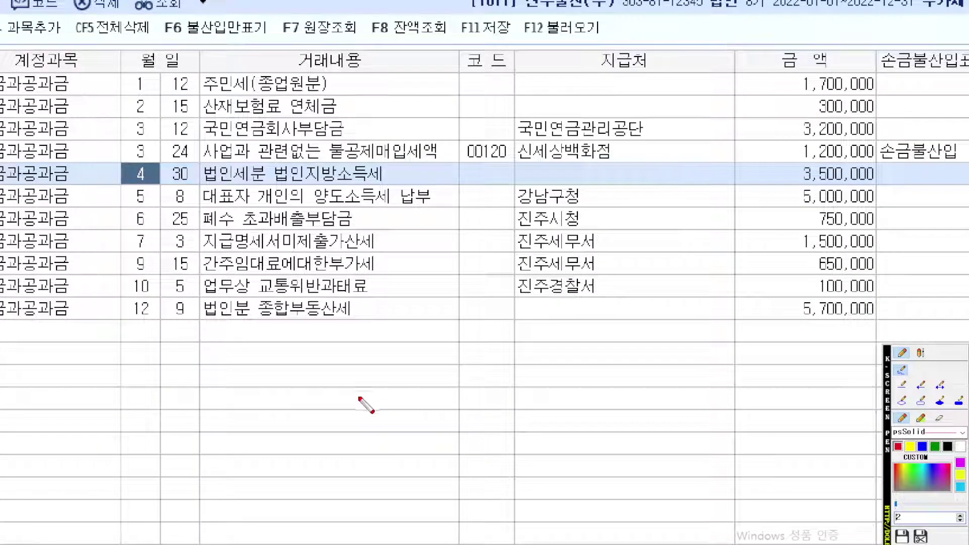
left_click_drag(547, 310, 521, 302)
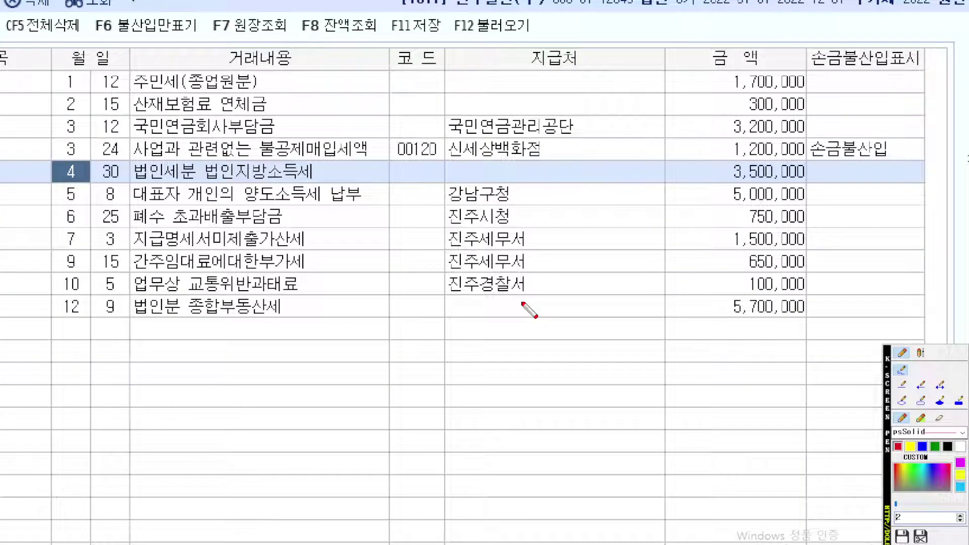
left_click_drag(401, 249, 415, 256)
scroll(314, 232, "up", 1)
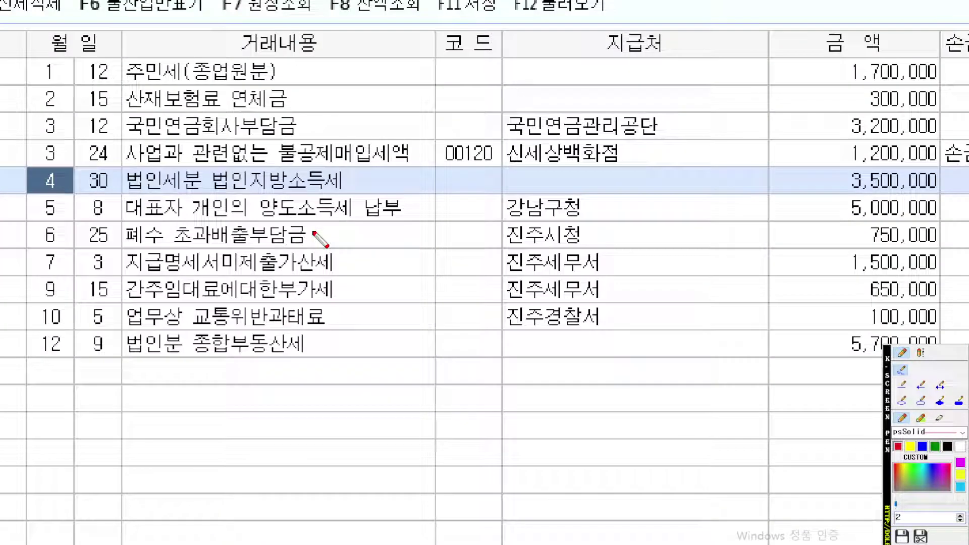
mouse_move(189, 207)
left_mouse_down()
mouse_move(377, 191)
mouse_move(347, 209)
left_mouse_up()
right_click(322, 195)
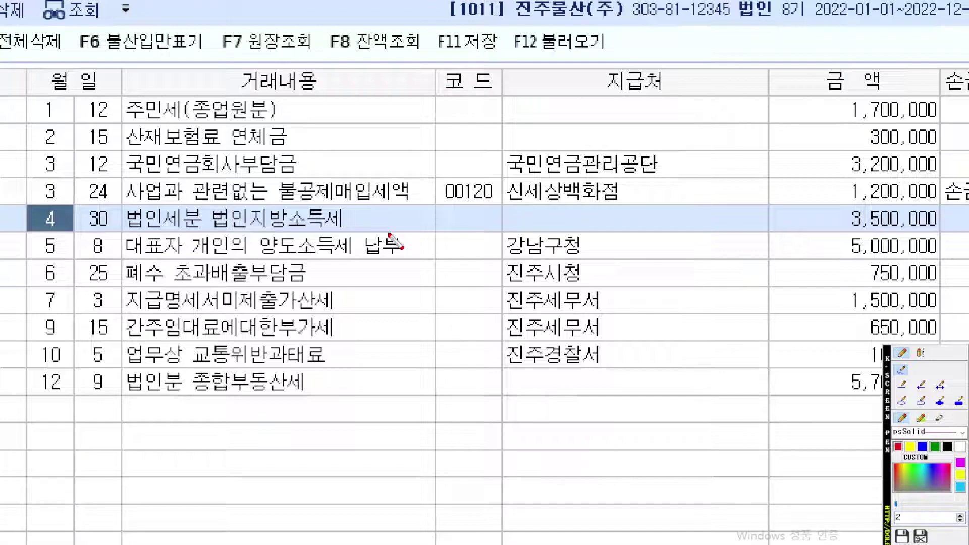
mouse_move(301, 214)
left_mouse_down()
mouse_move(280, 191)
mouse_move(194, 192)
mouse_move(253, 208)
left_mouse_up()
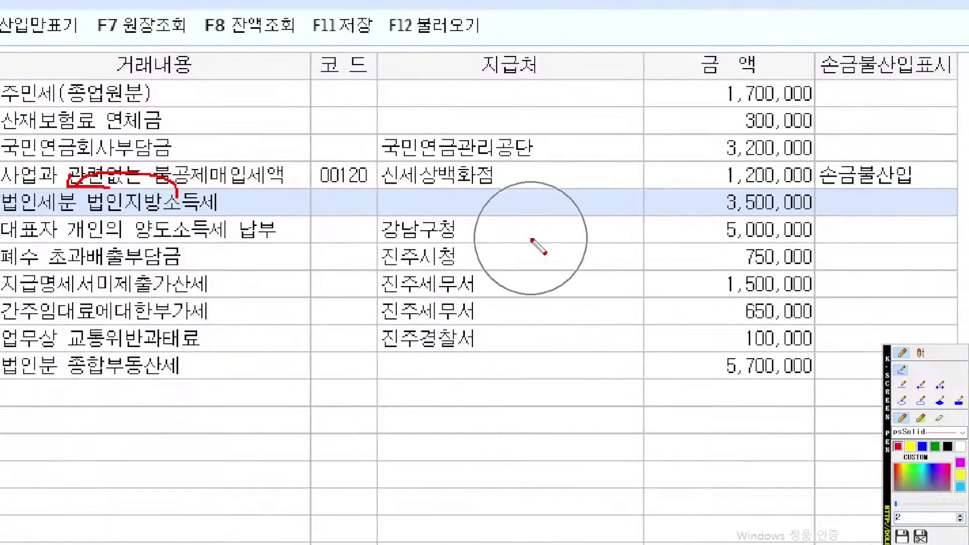
key("Escape")
left_click(684, 217)
type("1")
key("Return")
Underline the 대표자 개인의 양도소득세 납부 entry of 5월 8일 and flag it as 손금불산입.
key("ctrl+2")
scroll(538, 276, "up", 8)
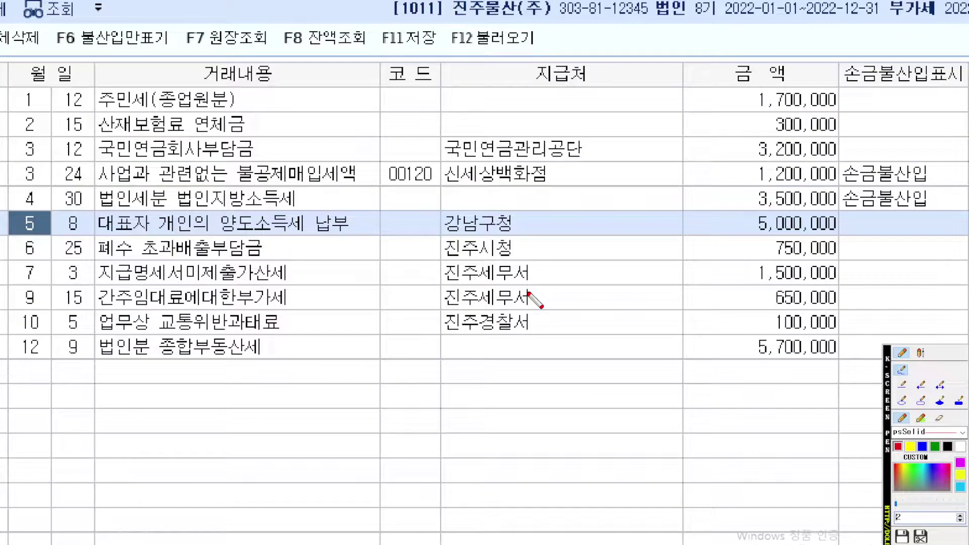
left_click_drag(95, 227, 391, 233)
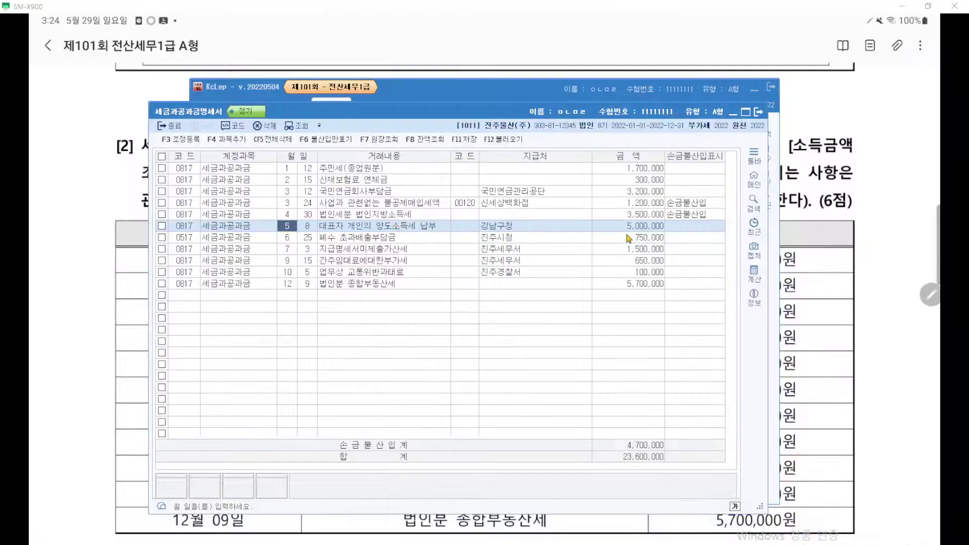
left_click(894, 218)
type("1")
key("Return")
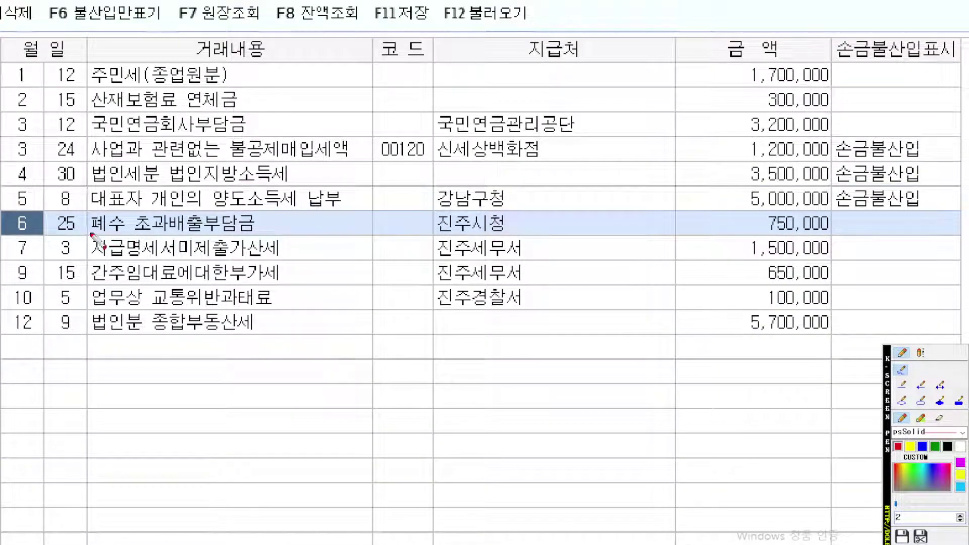
Underline the 폐수 초과배출부담금 entry of 6월 25일 and flag it as 손금불산입.
left_click_drag(84, 175, 184, 175)
left_click_drag(254, 234, 303, 233)
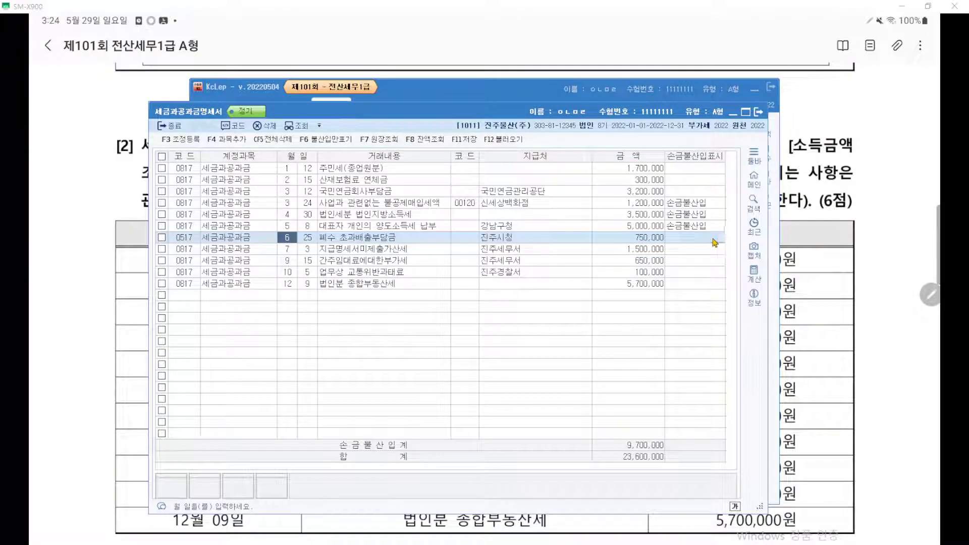
left_click(934, 223)
type("1")
key("Return")
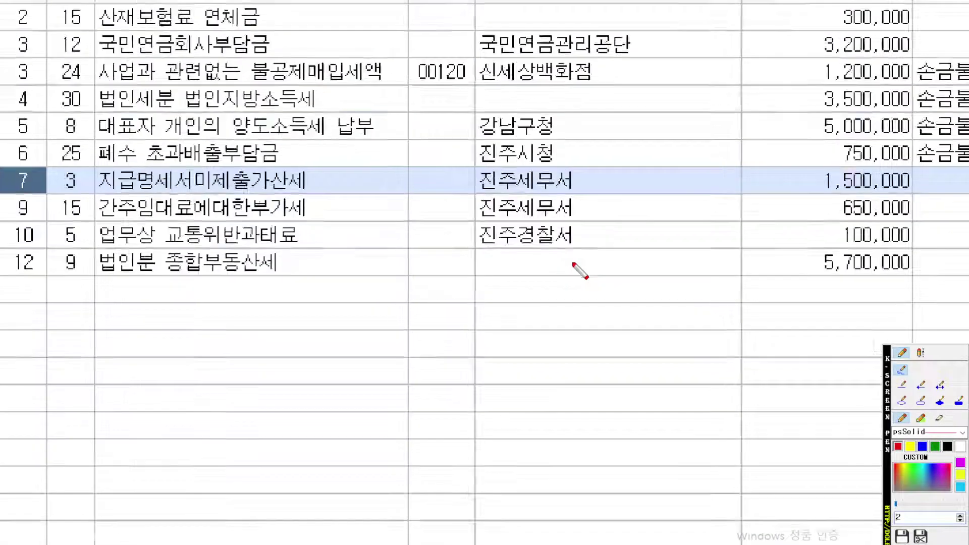
Underline 가산세 in the 지급명세서미제출가산세 entry of 7월 3일 and flag the entry as 손금불산입.
left_click_drag(235, 194, 318, 193)
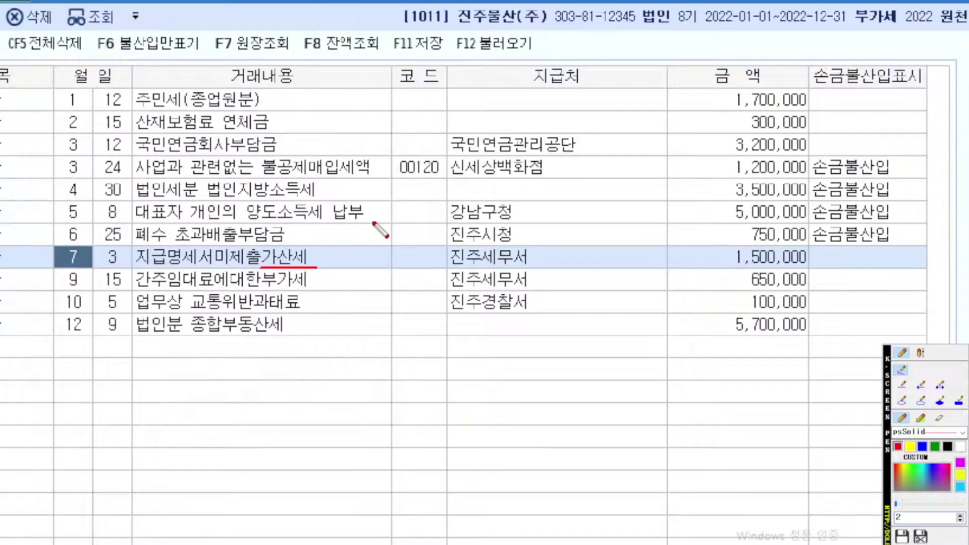
left_click_drag(925, 272, 823, 271)
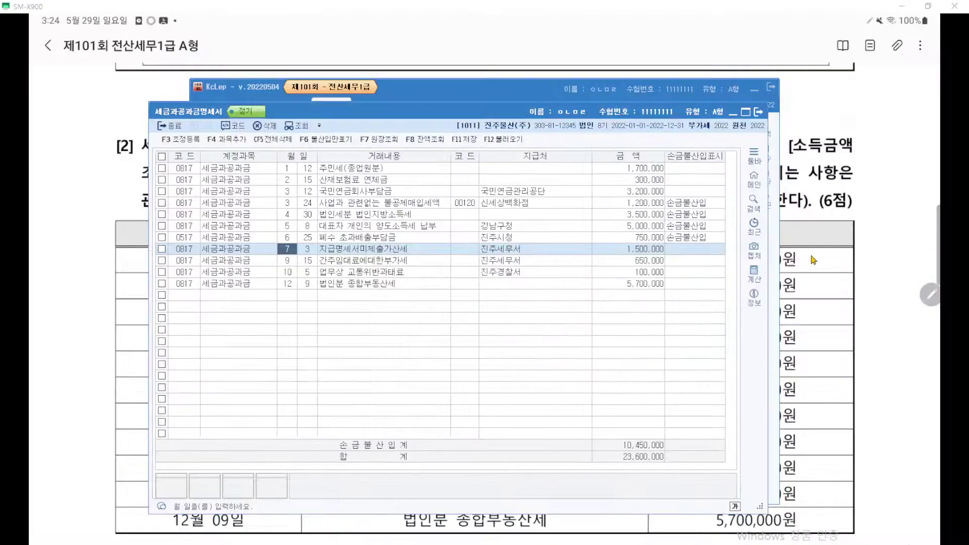
left_click(856, 262)
type("1")
key("Return")
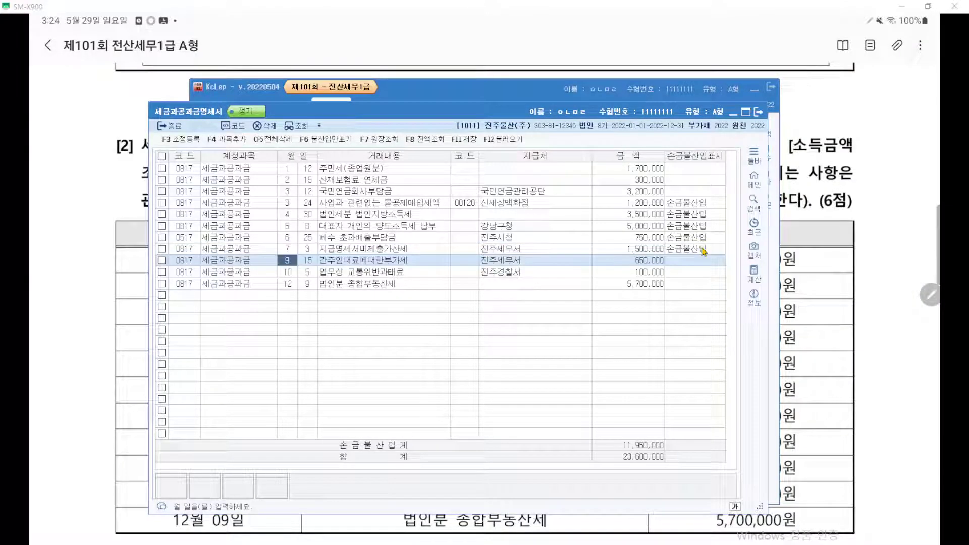
Examine the 간주임대료에대한부가세 entry of 9월 15일 and underline it with the screen pen.
key("ctrl+1")
scroll(643, 293, "up", 7)
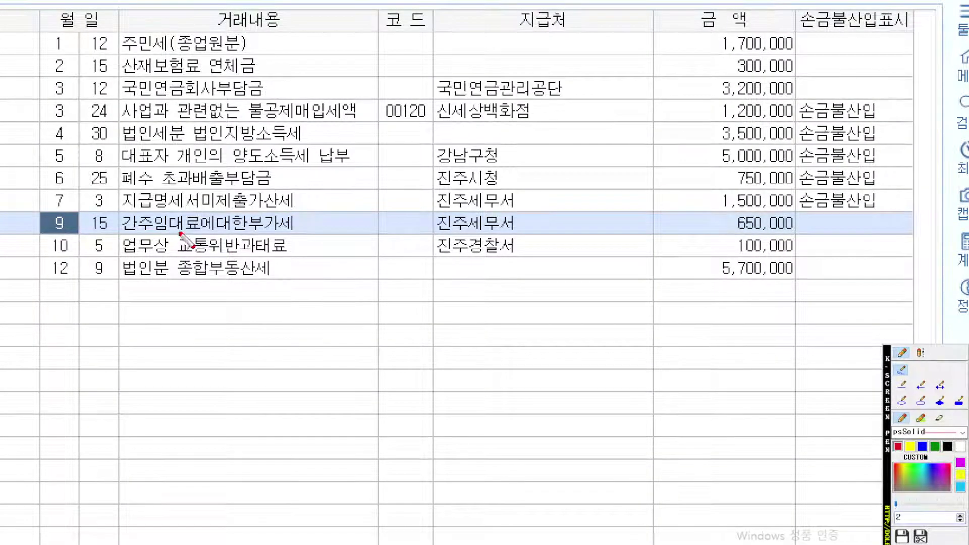
scroll(178, 232, "up", 1)
left_click_drag(126, 255, 295, 254)
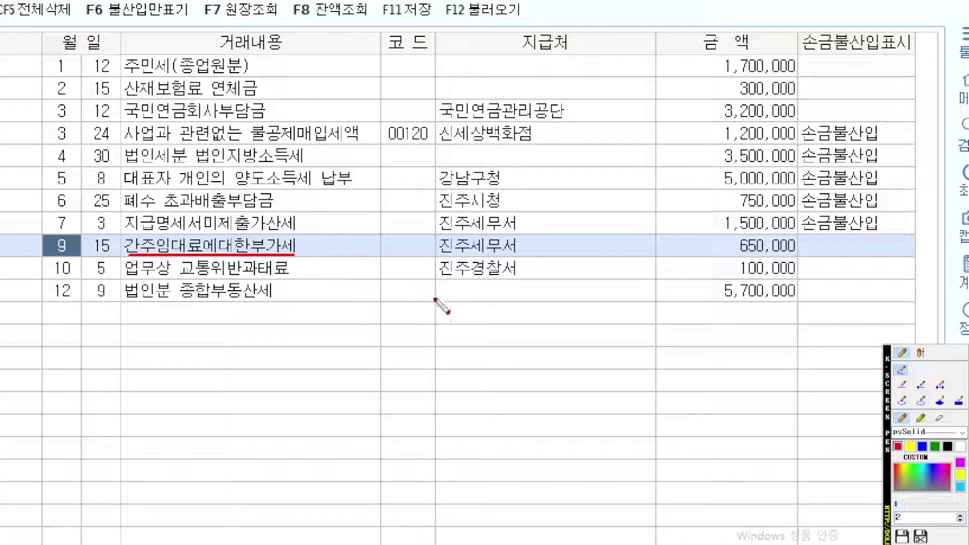
key("Escape")
Underline 과태료 in the 업무상 교통위반과태료 entry of 10월 5일 and flag the entry as 손금불산입.
left_click_drag(242, 276, 290, 276)
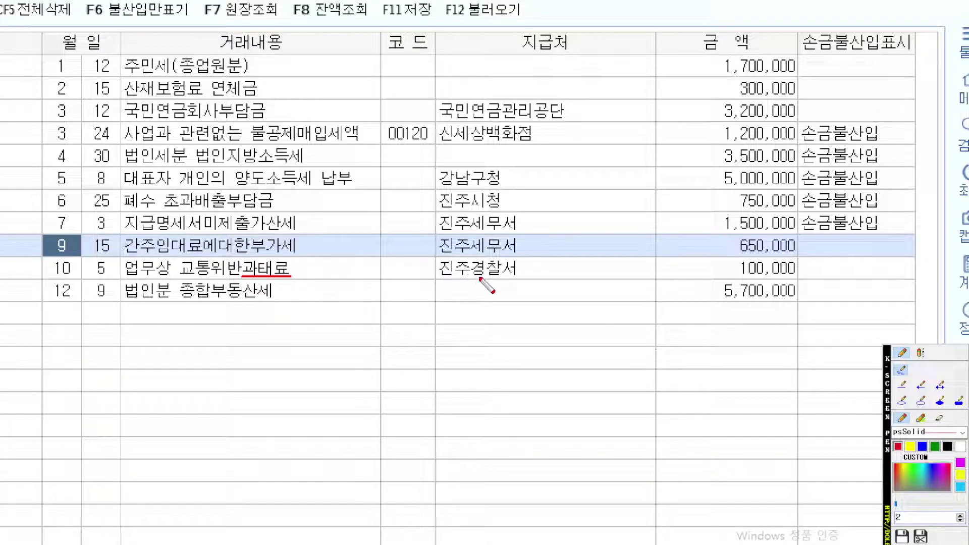
key("Escape")
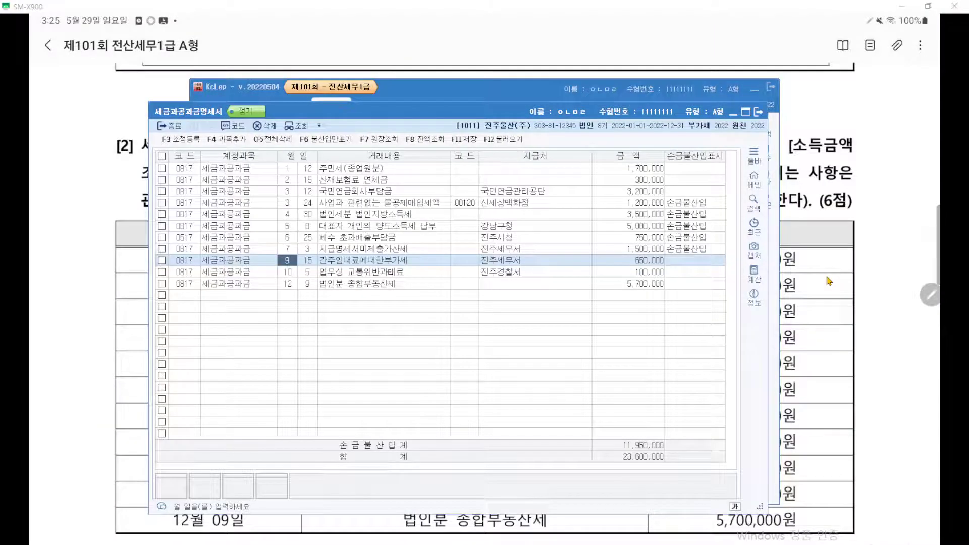
left_click(703, 273)
key("1")
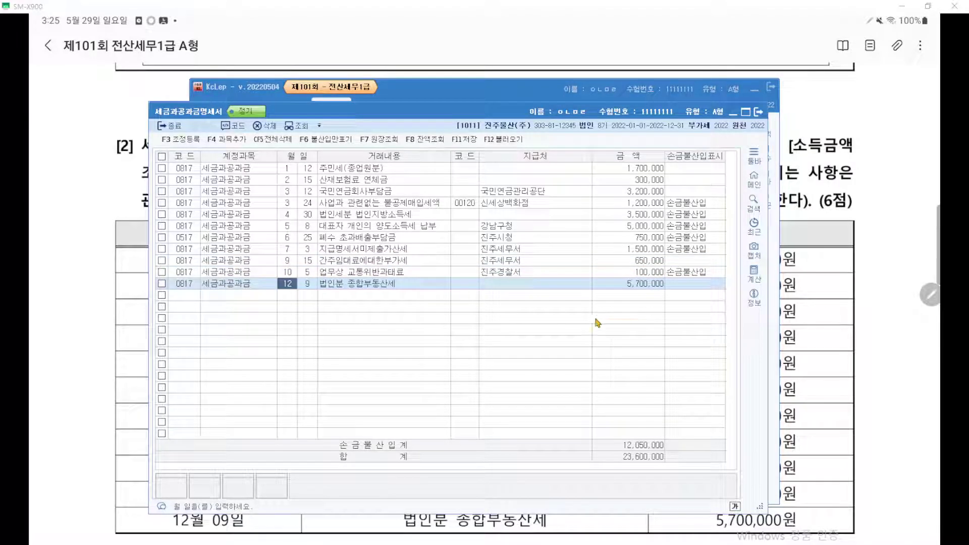
Examine the 법인분 종합부동산세 entry of 12월 9일 and underline it with the screen pen.
key("ctrl+2")
scroll(542, 315, "up", 8)
left_click_drag(186, 274, 318, 275)
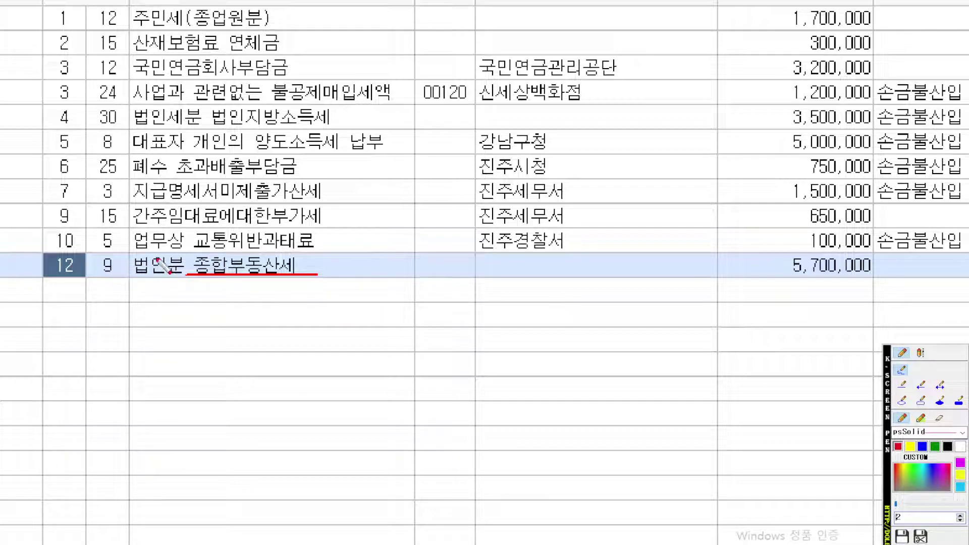
mouse_move(246, 276)
left_mouse_down()
mouse_move(156, 292)
mouse_move(174, 274)
left_mouse_up()
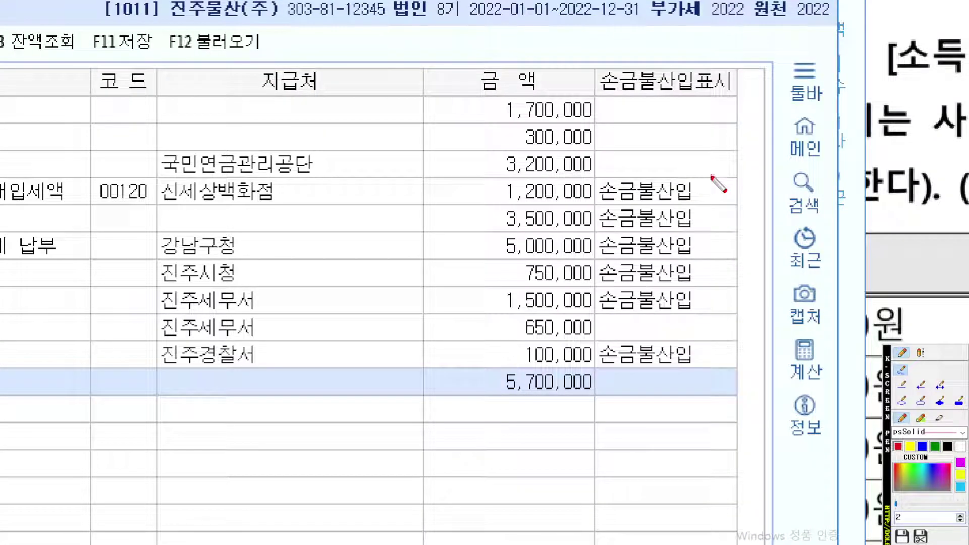
Mark alongside the flagged 손금불산입표시 entries with the screen pen and open the 조정 등록 window.
left_click_drag(822, 178, 821, 347)
left_click_drag(704, 358, 780, 357)
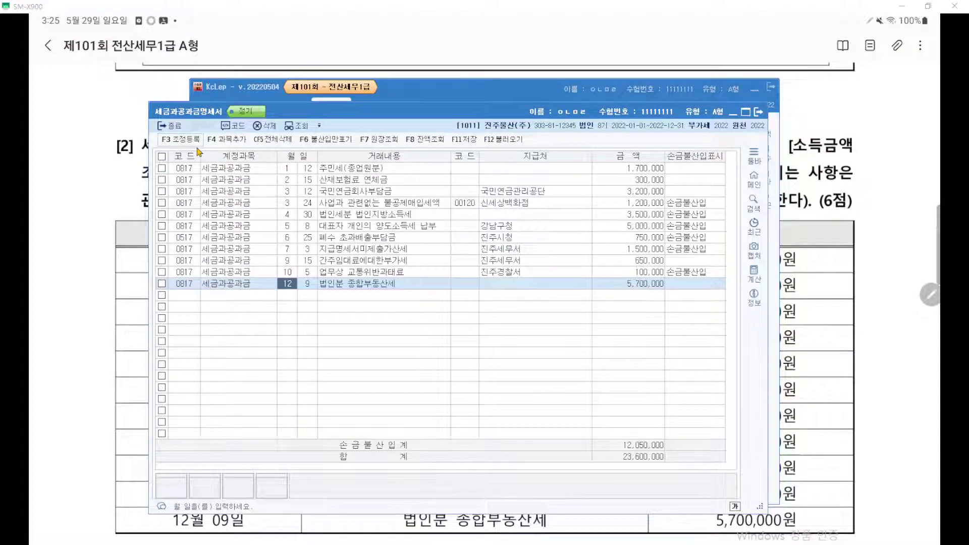
left_click(186, 141)
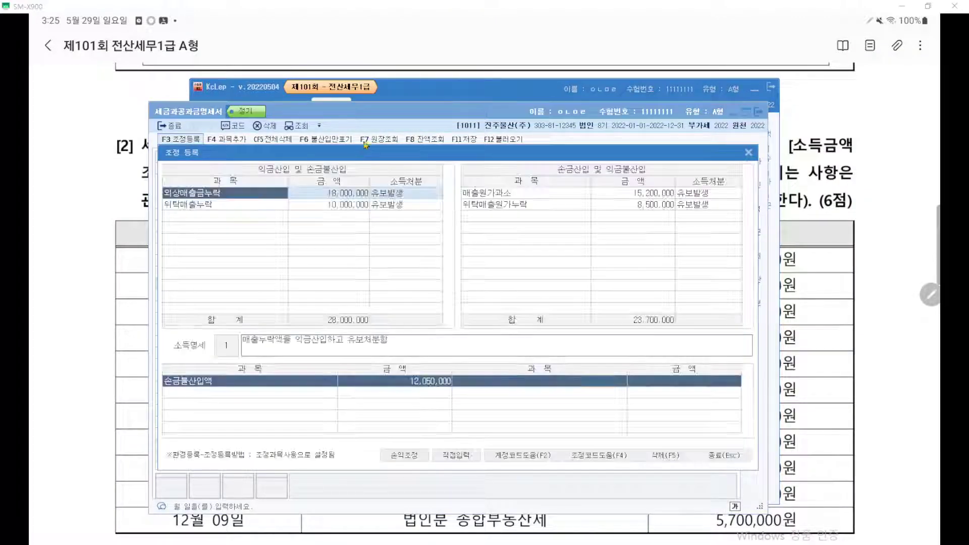
Add 불공제매입세액 of 1,200,000 with disposition 기타사외유출 under 익금산입 및 손금불산입 in the 조정 등록 window.
left_click_drag(407, 153, 411, 277)
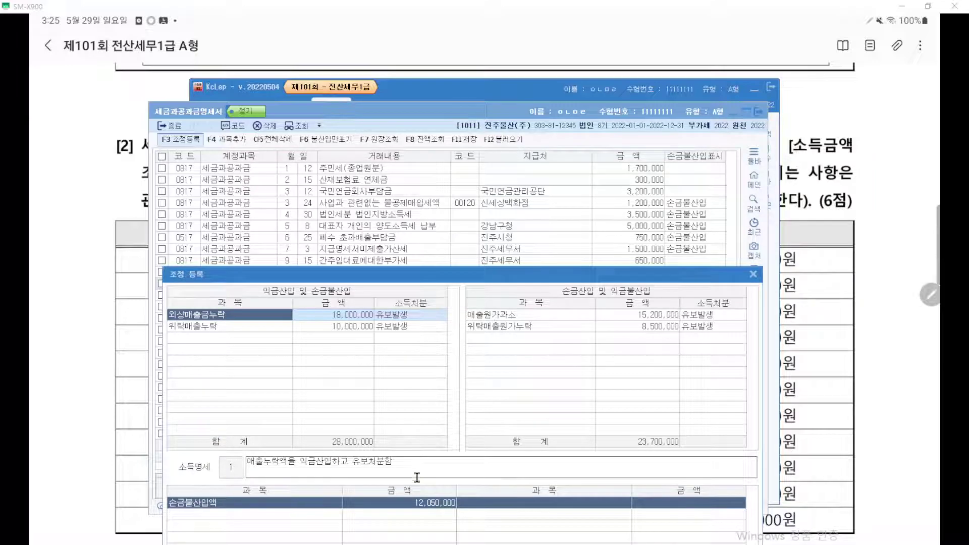
left_click(220, 343)
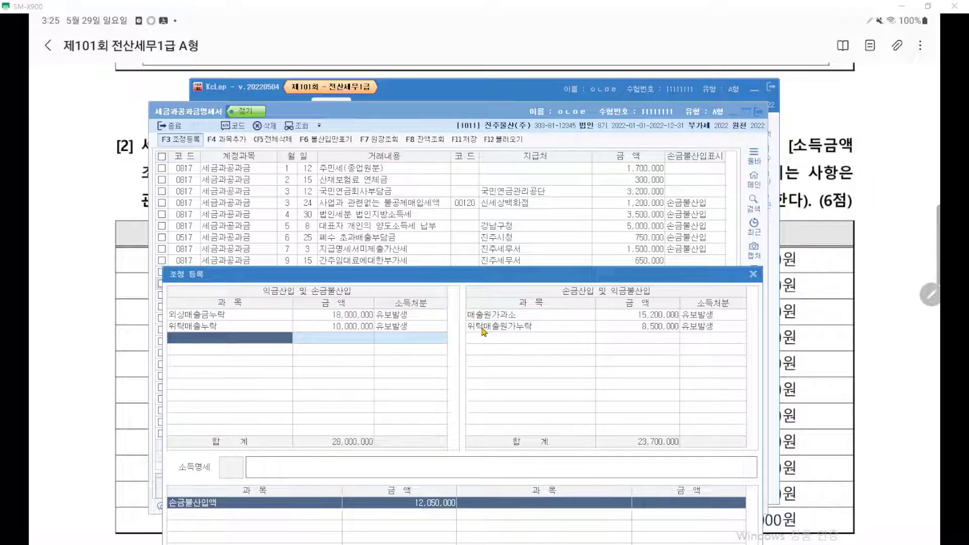
type("불공제")
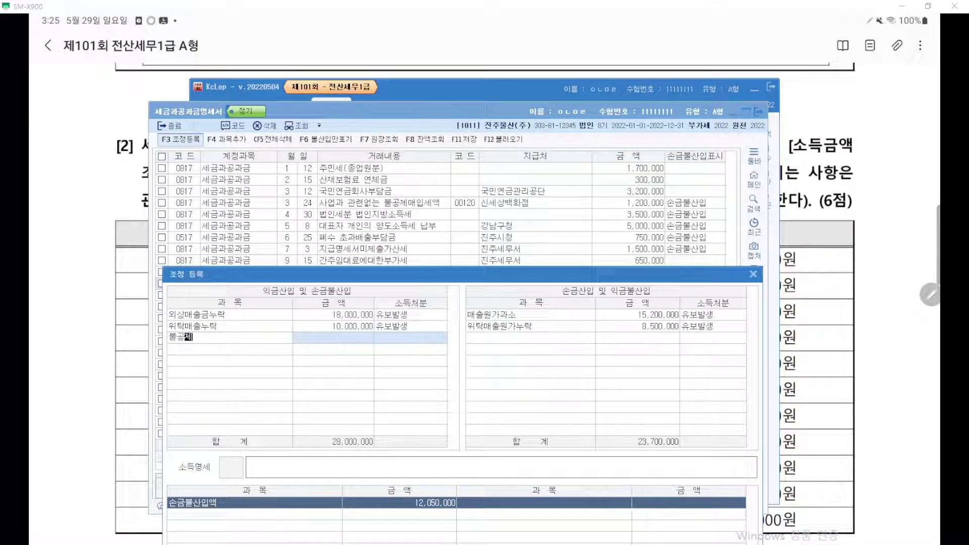
type("매입세액")
key("Return")
type("1200000")
key("Return")
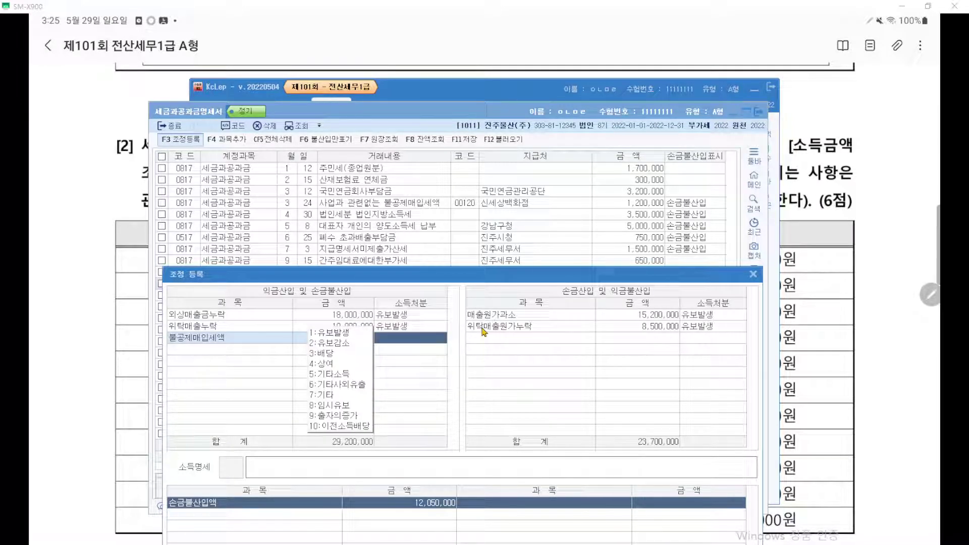
key("6")
key("Return")
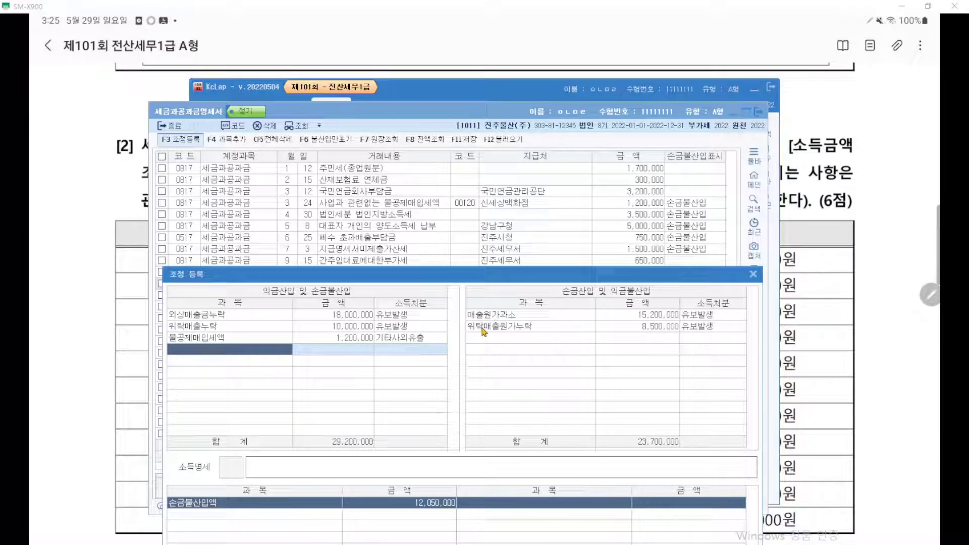
Add 법인지방소득세 of 3,500,000 with disposition 기타사외유출 to the 익금산입 및 손금불산입 adjustments.
type("법인")
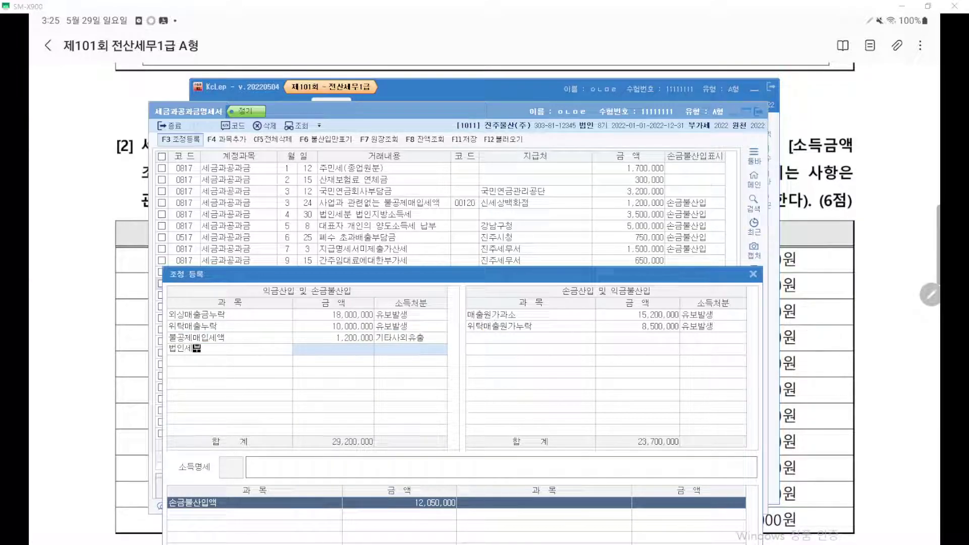
type("지방소득세")
key("Return")
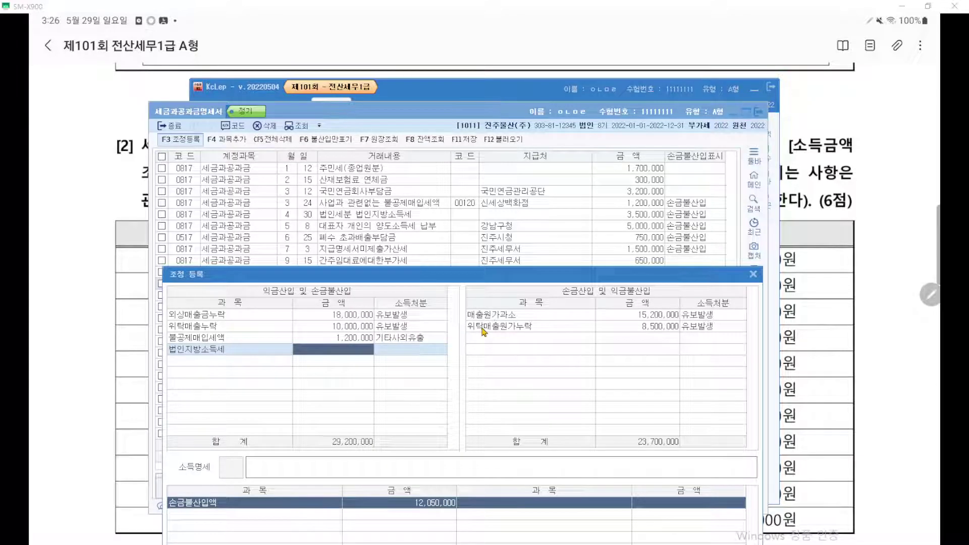
type("3500000")
key("Return")
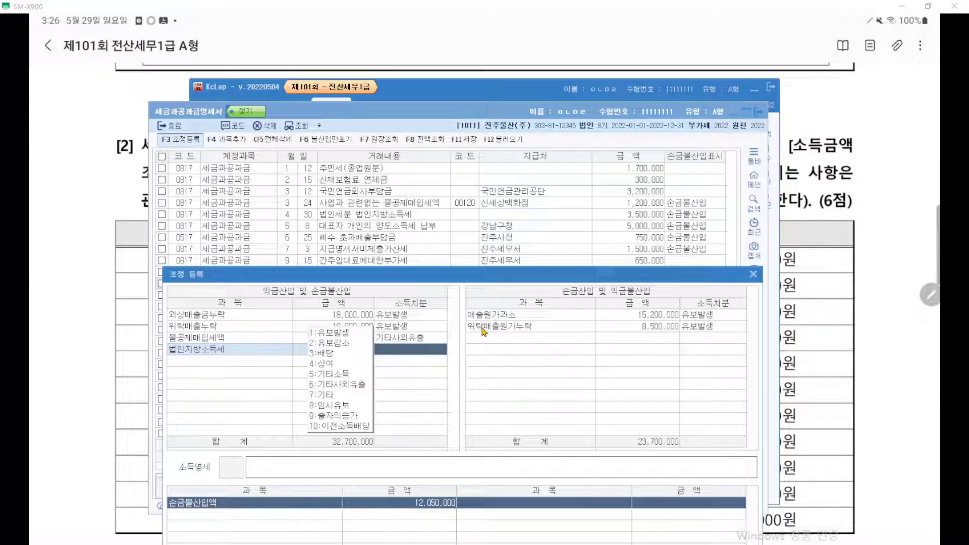
key("6")
key("Return")
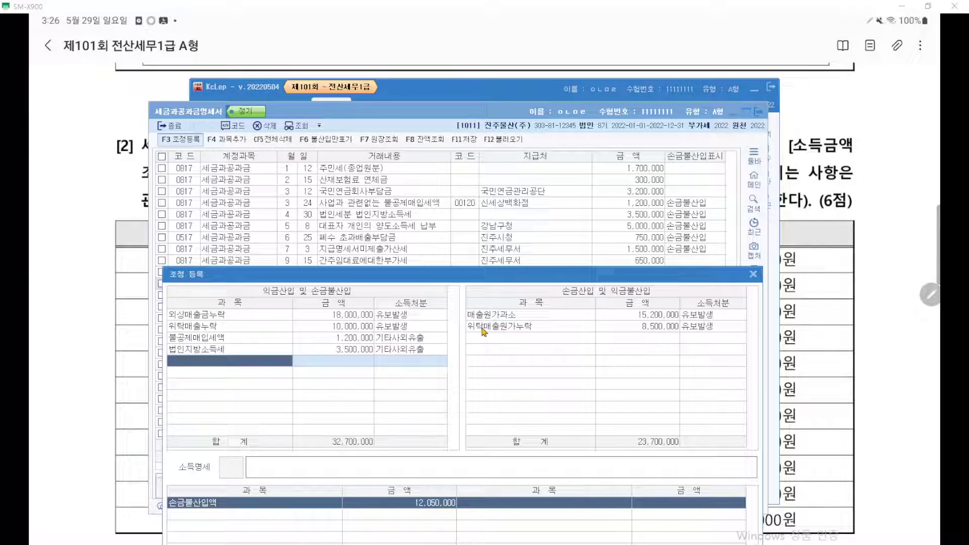
Add 대표자 양도소득세 of 5,000,000 with disposition 상여 to the 익금산입 및 손금불산입 adjustments.
type("대표자 ")
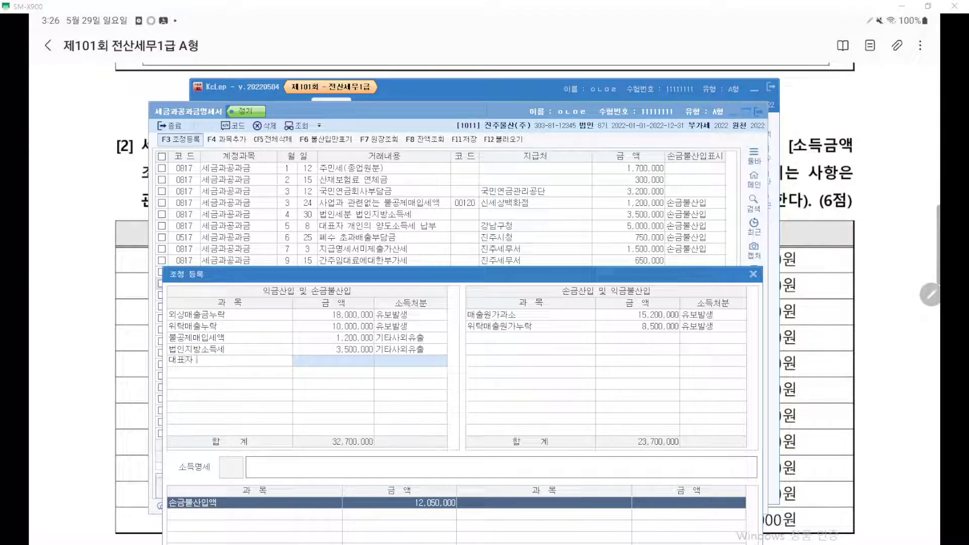
type("임도소득세")
key("Return")
type("5,000,000")
key("Return")
type("4")
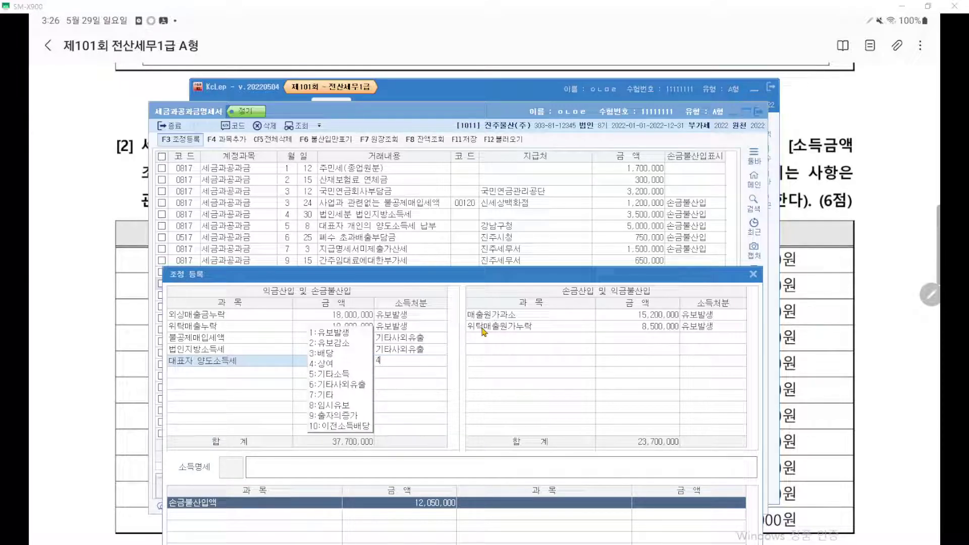
key("Return")
Add 폐수배출부담금 of 750,000 with disposition 기타사외유출 to the 익금산입 및 손금불산입 adjustments.
type("폐수")
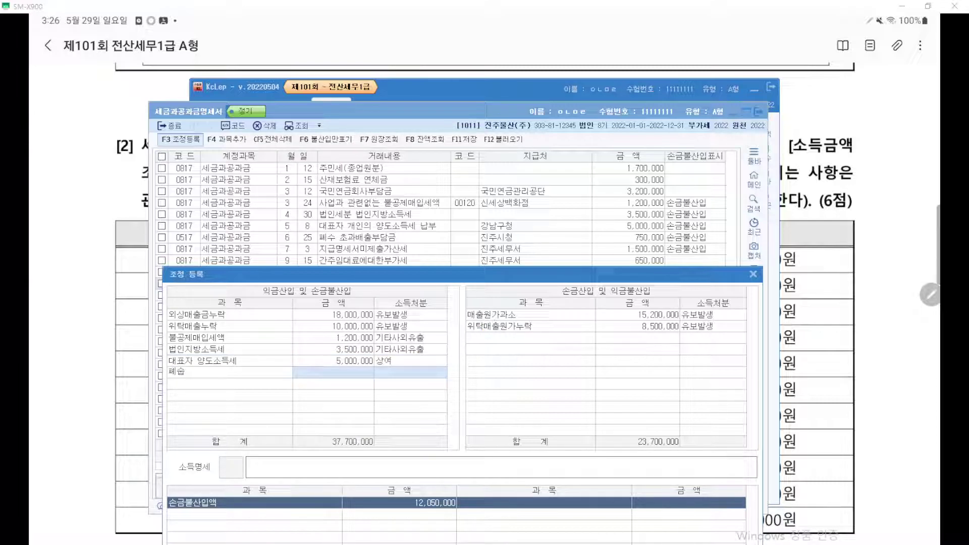
type("배출부담금")
key("Return")
type("750000")
key("Return")
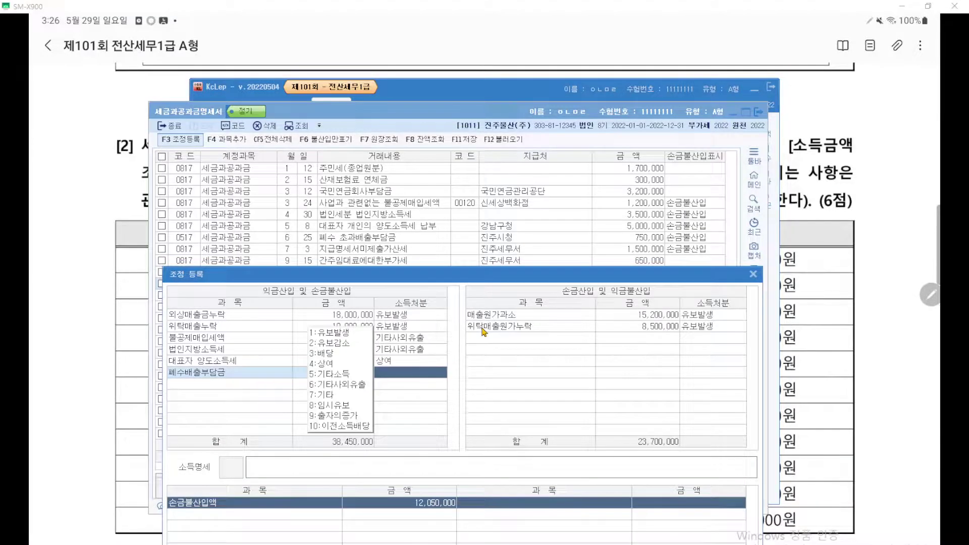
type("6")
key("Return")
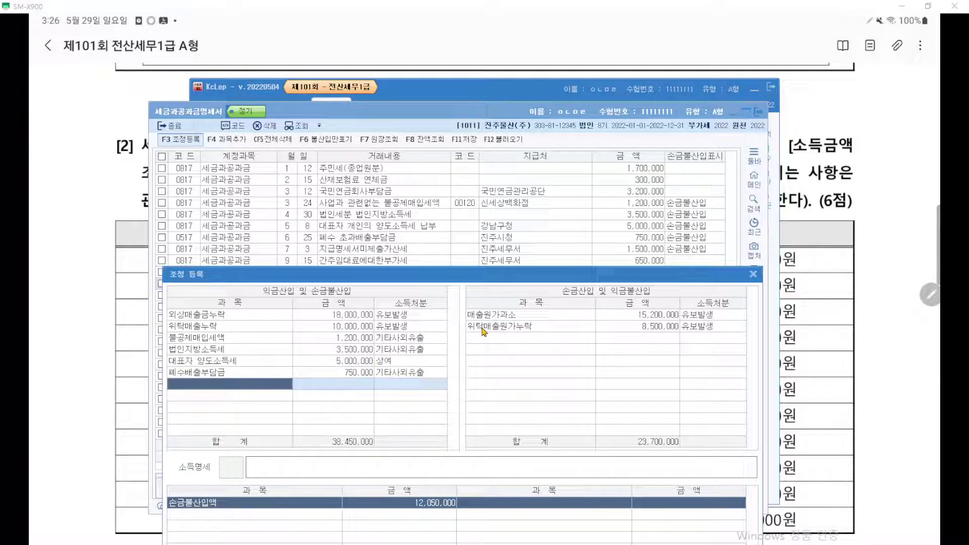
Add 지급명세서가산세 of 1,500,000 with disposition 기타사외유출 to the 익금산입 및 손금불산입 adjustments.
type("지급명세서가산세")
key("Return")
type("1500000")
key("Return")
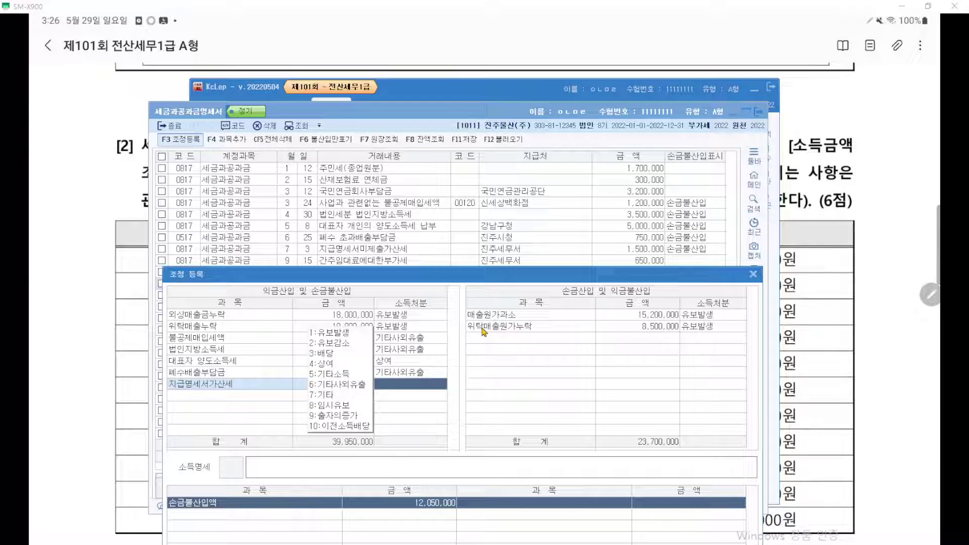
type("6")
key("Return")
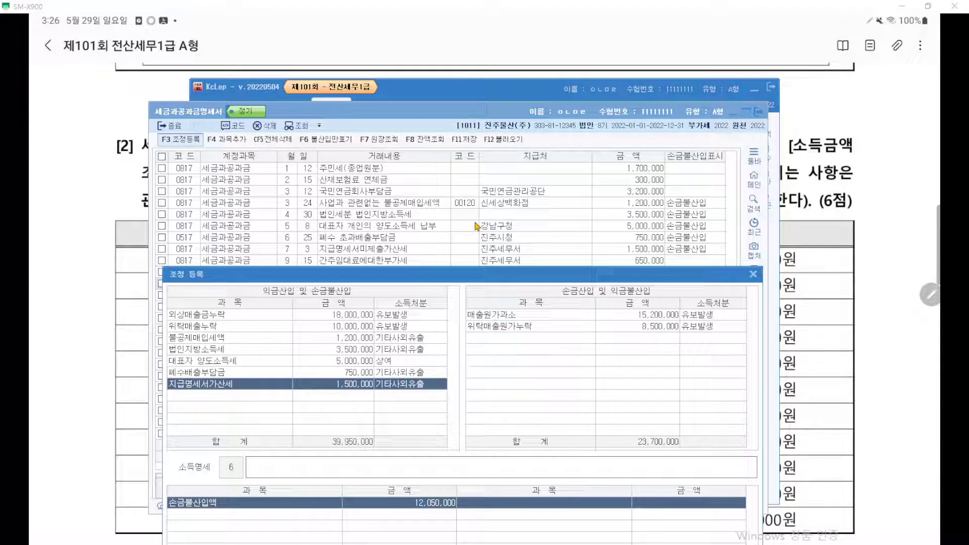
Enter 교통위반과태료 with an amount of 100,000 as the next 익금산입 및 손금불산입 item.
left_click_drag(457, 275, 444, 181)
left_click(207, 303)
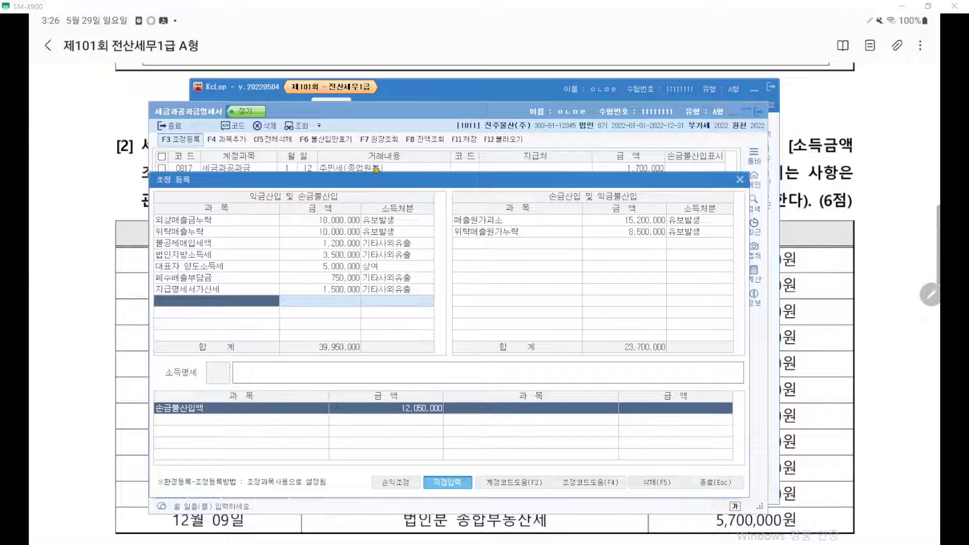
type("교통")
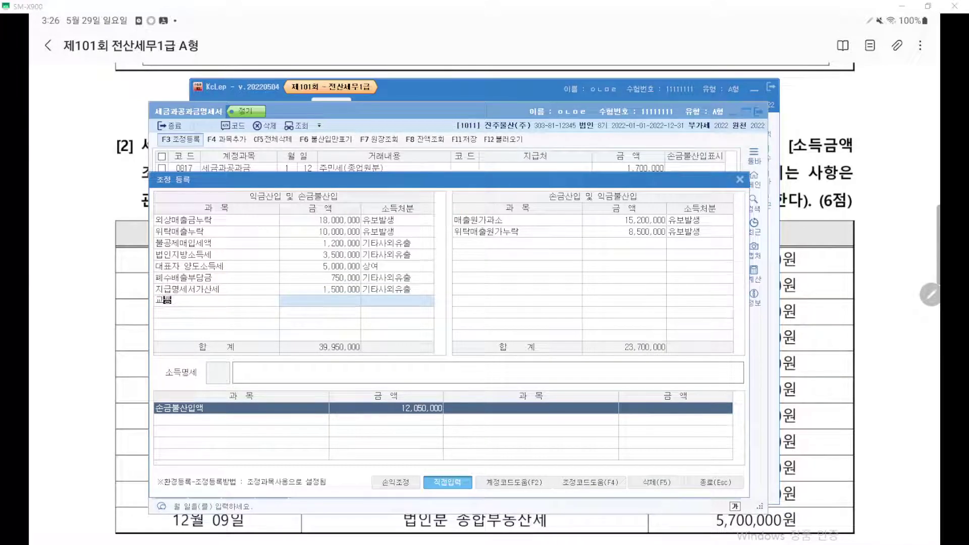
type("위반과태료")
key("Return")
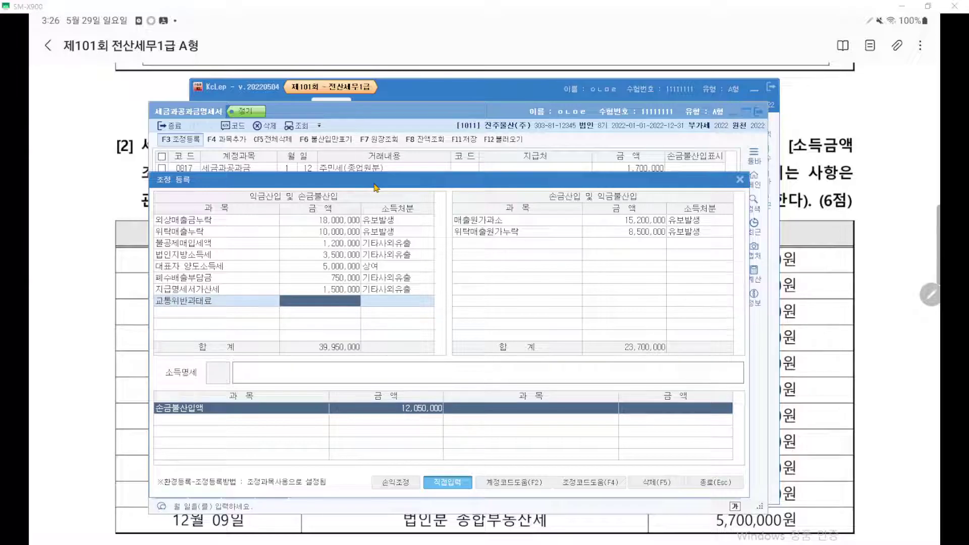
left_click_drag(376, 187, 422, 147)
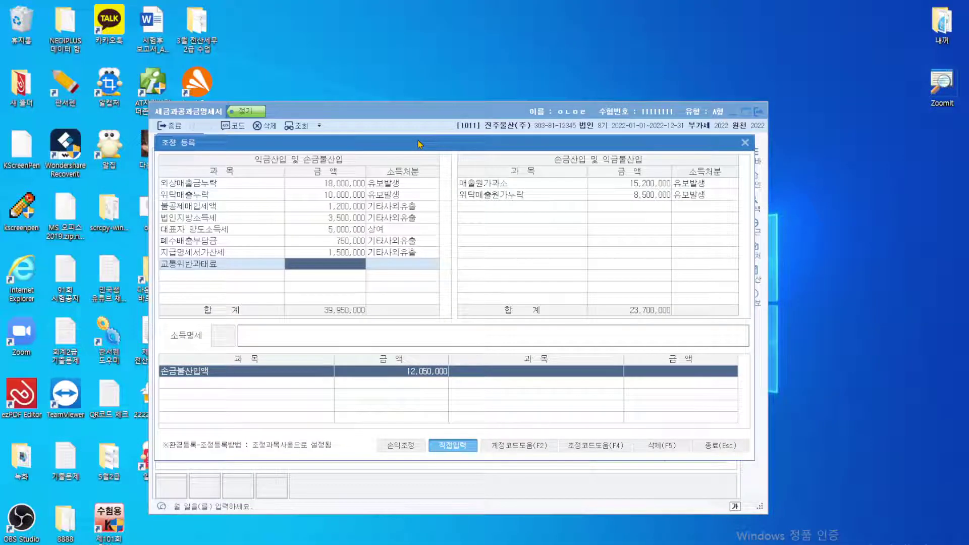
type("1000000")
key("Return")
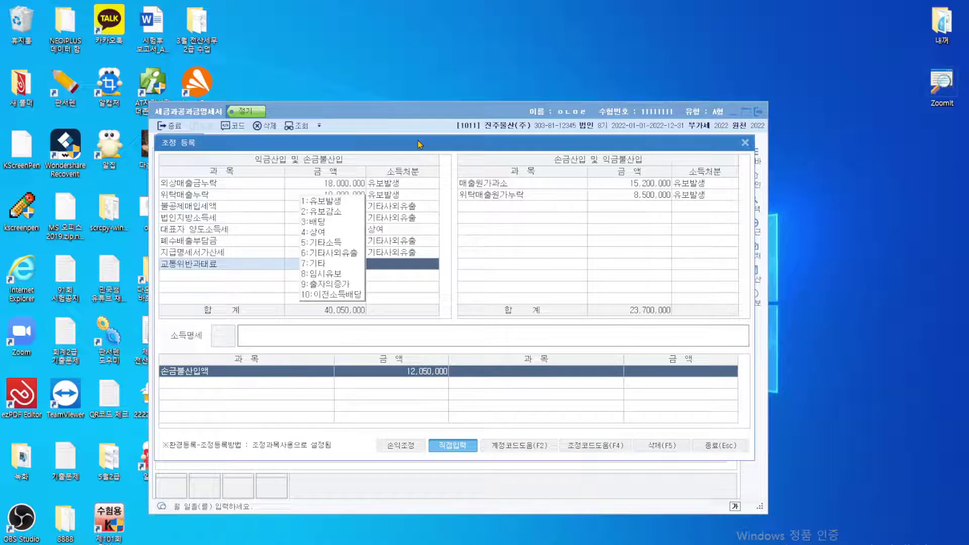
Relaunch scrcpy to mirror the tablet, minimise its windows and return to the 조정 등록 window.
key("alt+Tab")
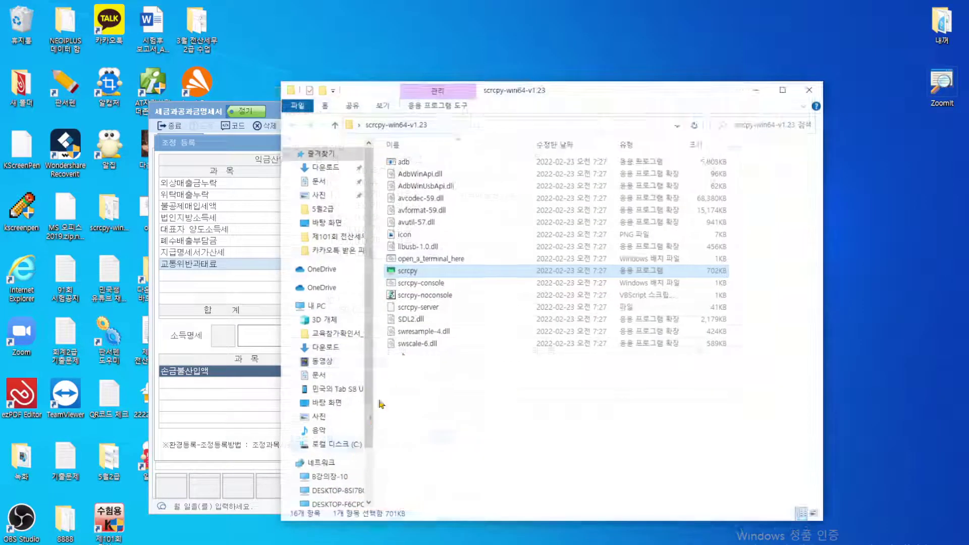
double_click(427, 276)
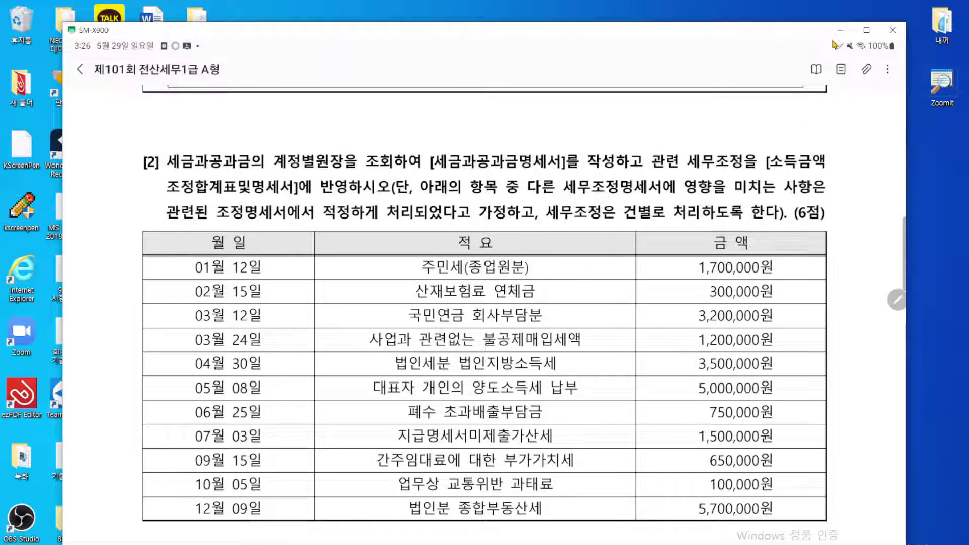
left_click(840, 31)
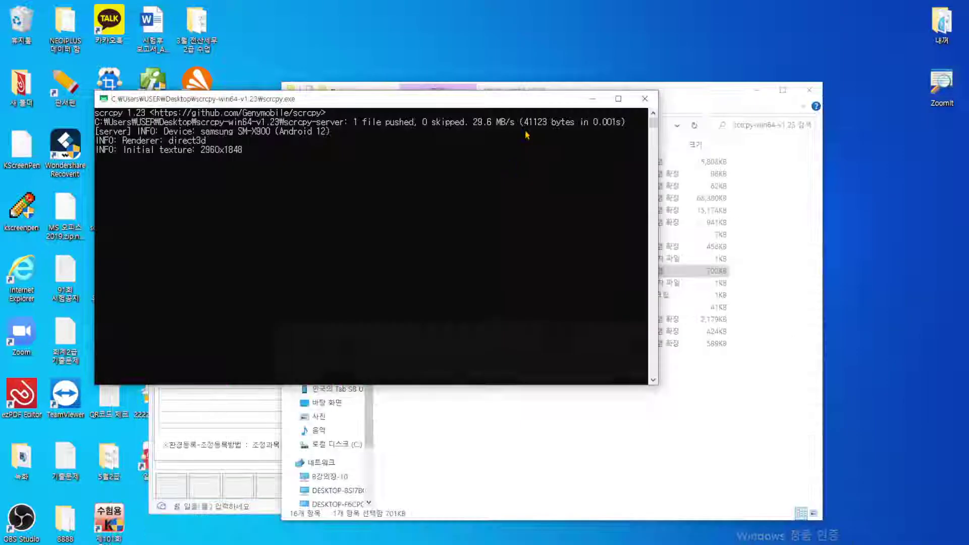
left_click(593, 98)
key("alt+Tab")
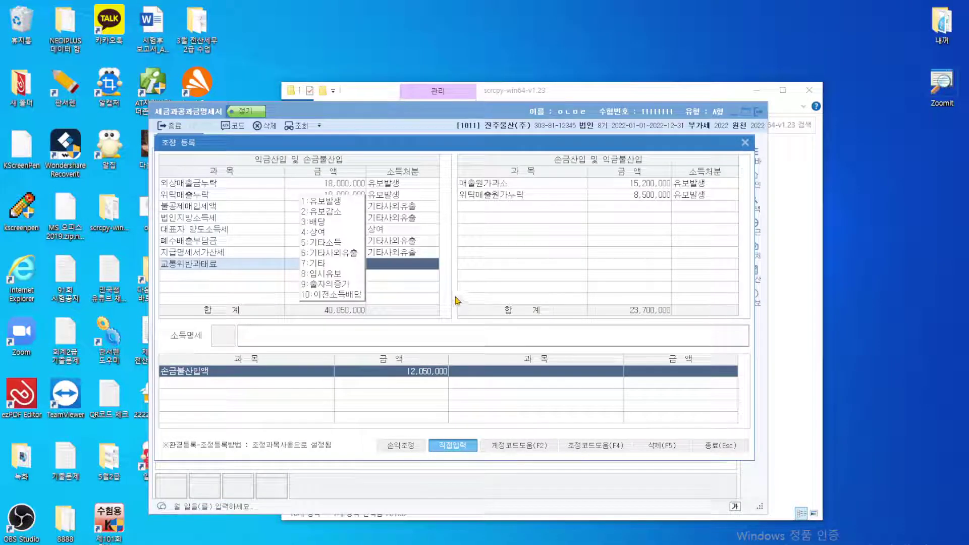
Set the disposition of 교통위반과태료 to 기타사외유출 and box the six new adjustment rows with the screen pen.
left_click(333, 252)
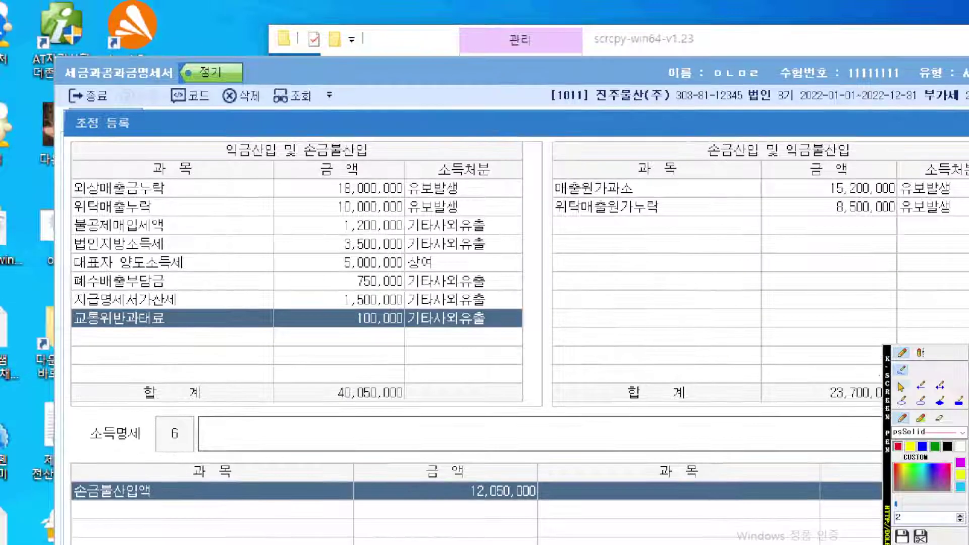
left_click(921, 400)
left_click_drag(70, 215, 532, 329)
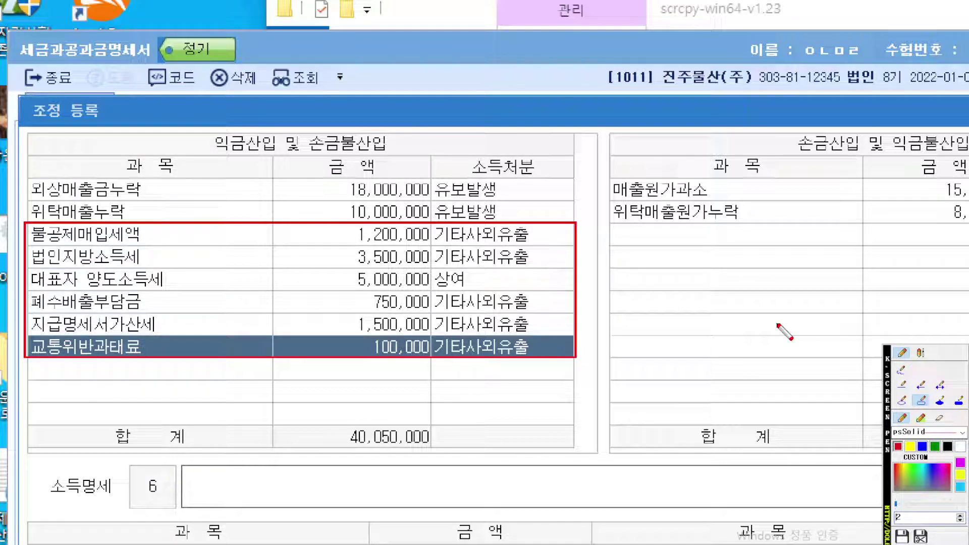
key("Escape")
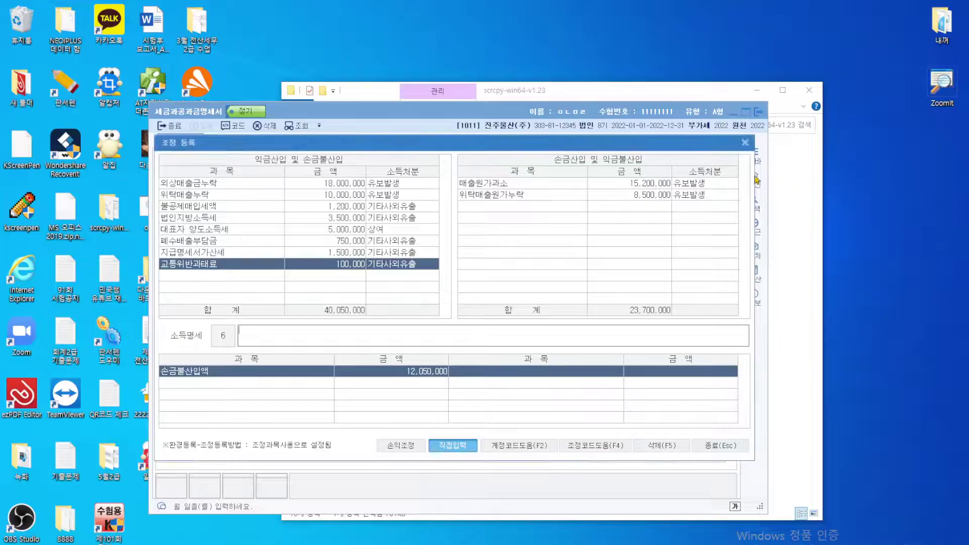
Close the 조정 등록 window and the 세금과공과금명세서 form, and minimise the scrcpy folder window.
left_click(748, 145)
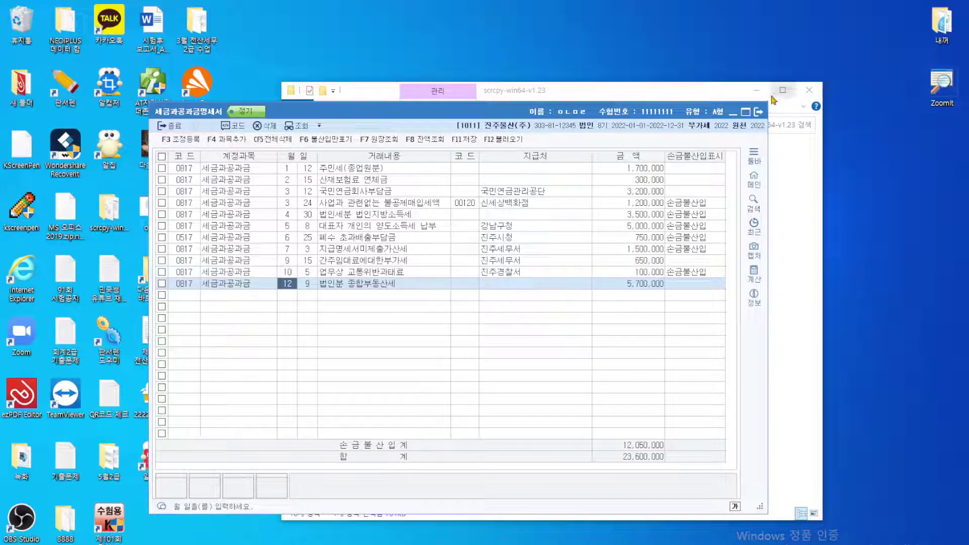
left_click(757, 90)
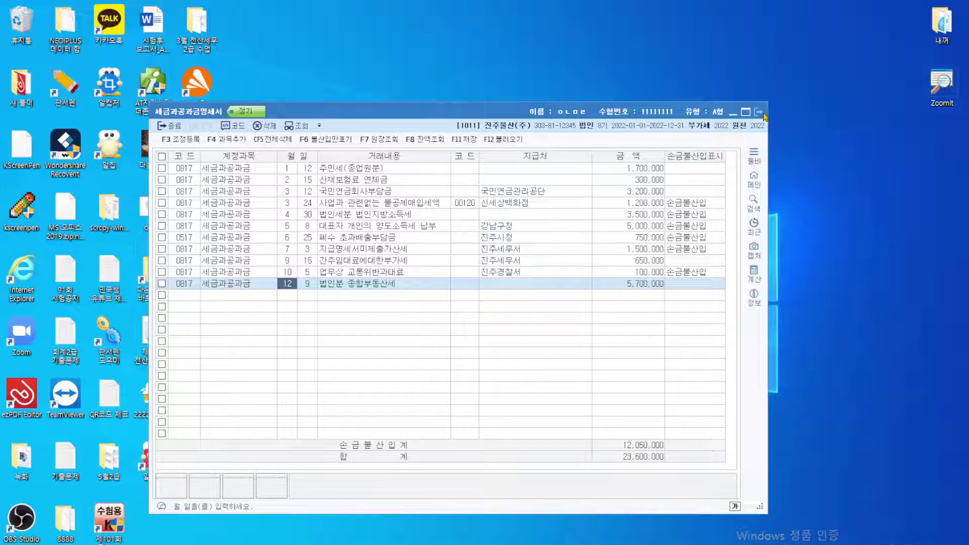
left_click(760, 113)
Switch to the SM-X900 tablet mirror and go to question [3] on the 외화자산등평가차손익조정명세서.
mouse_move(467, 544)
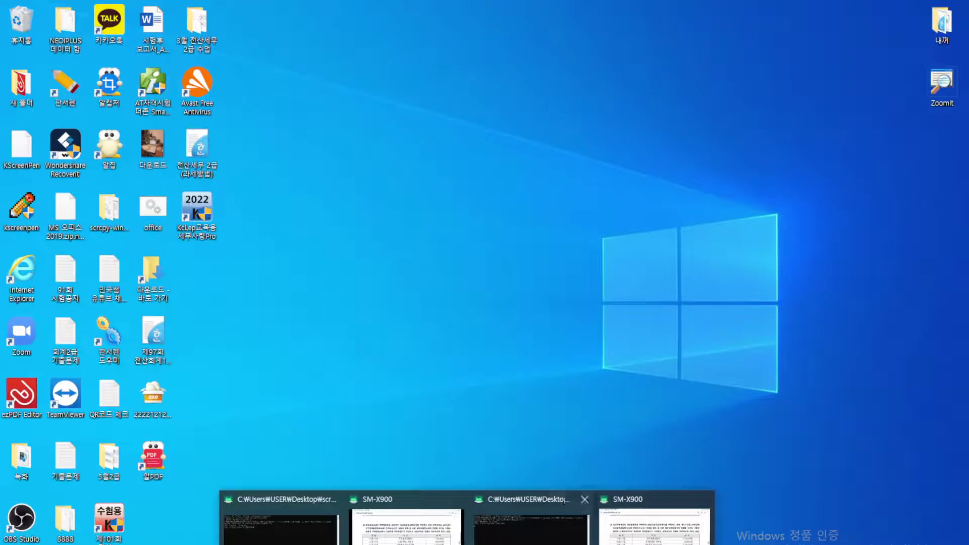
left_click(461, 501)
left_click(524, 499)
left_click(550, 520)
scroll(557, 415, "down", 6)
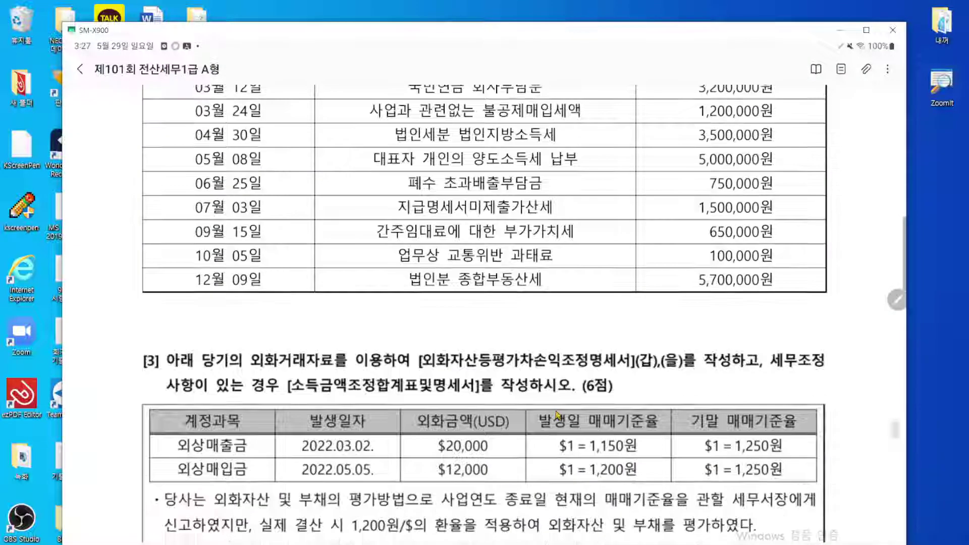
scroll(557, 414, "down", 1)
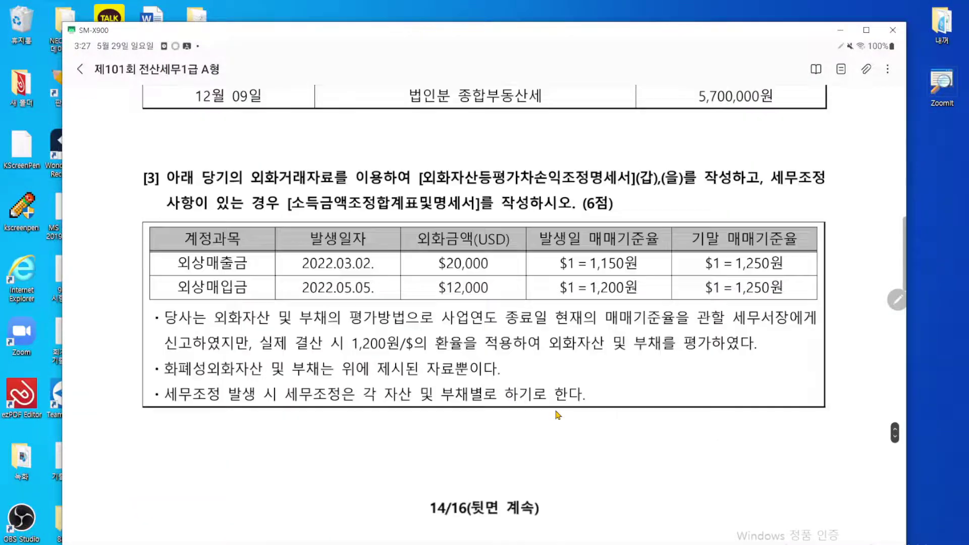
Underline the 외화자산등평가차손익조정명세서 name and the 1,200원/$ settlement rate in question [3] with the screen pen, and clear the marks.
key("ctrl+grave")
scroll(523, 360, "up", 1)
scroll(530, 368, "up", 3)
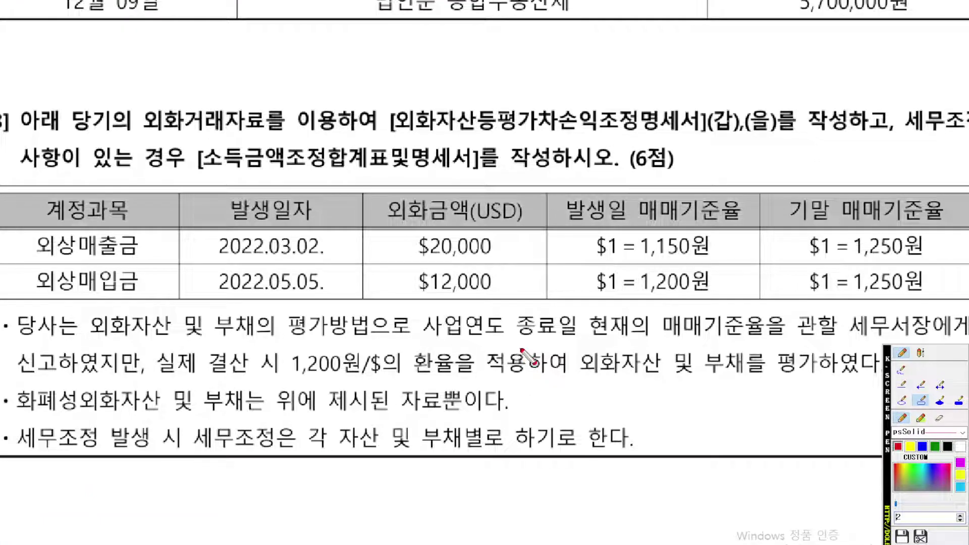
left_click(901, 370)
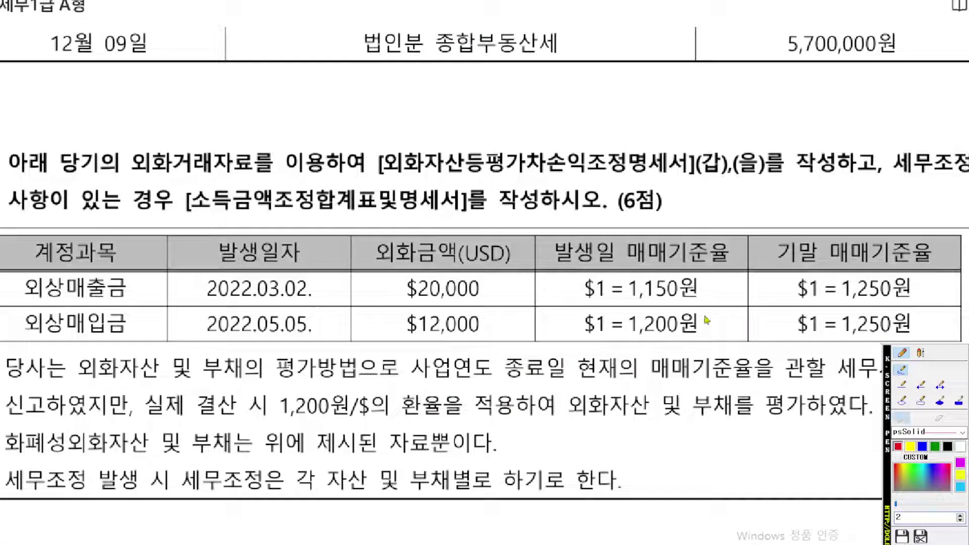
left_click_drag(396, 194, 630, 195)
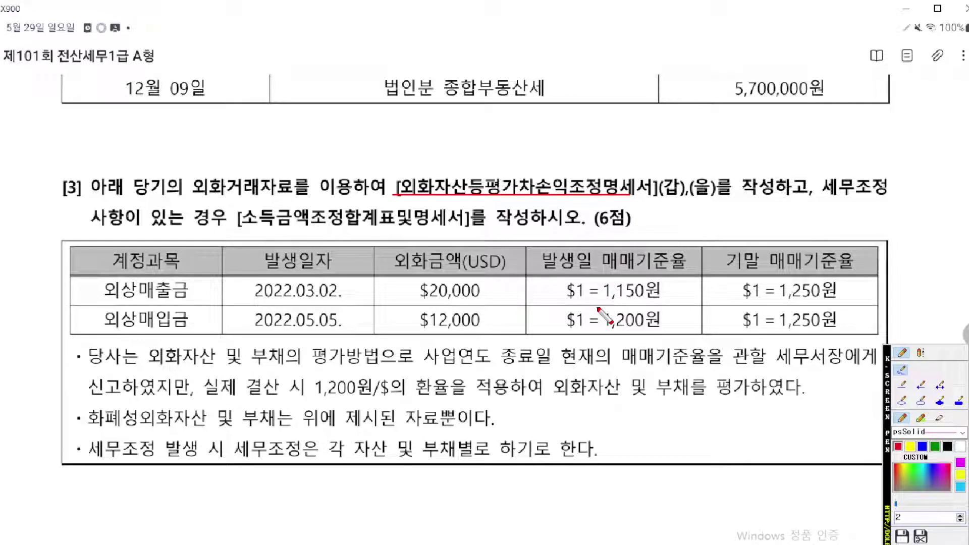
scroll(598, 309, "up", 2)
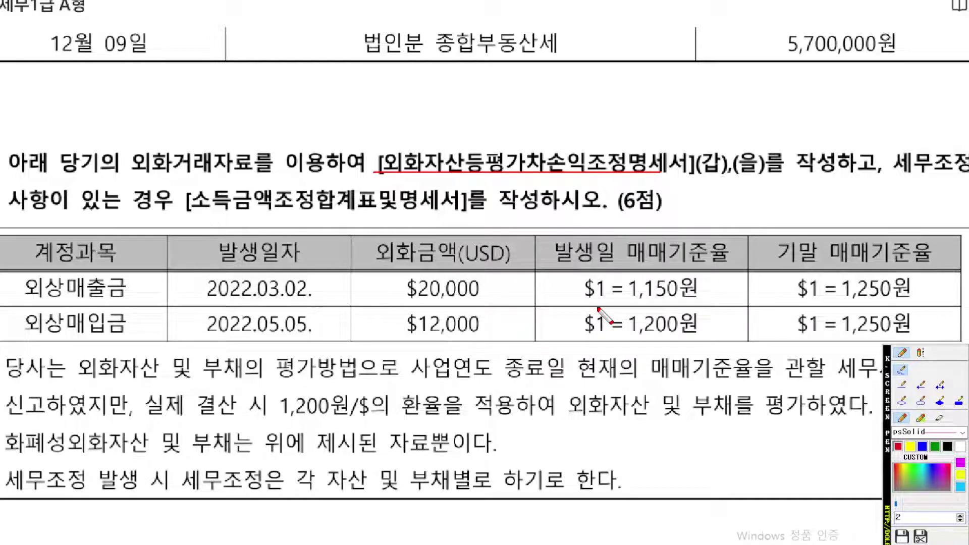
scroll(613, 316, "up", 2)
scroll(614, 264, "down", 1)
left_click_drag(614, 264, 591, 262)
left_click_drag(306, 312, 755, 312)
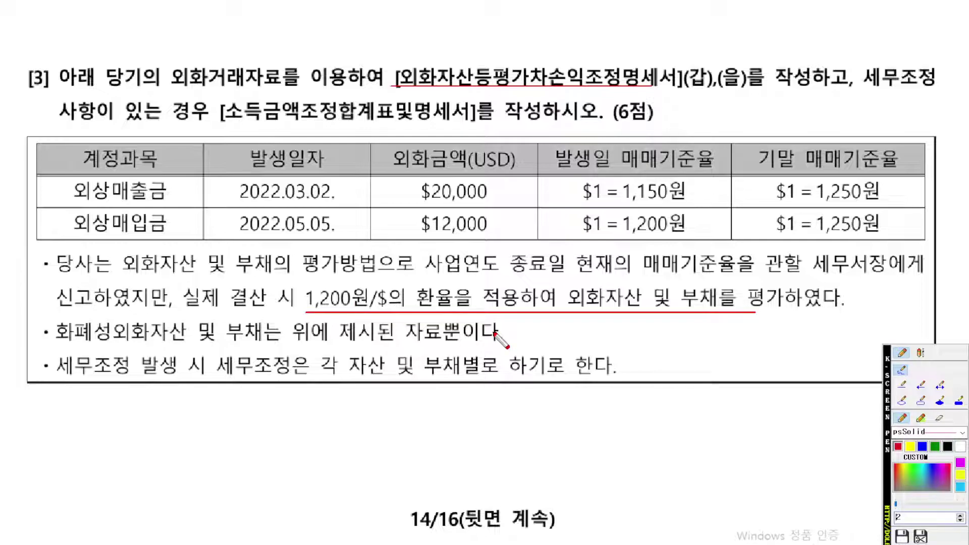
key("Escape")
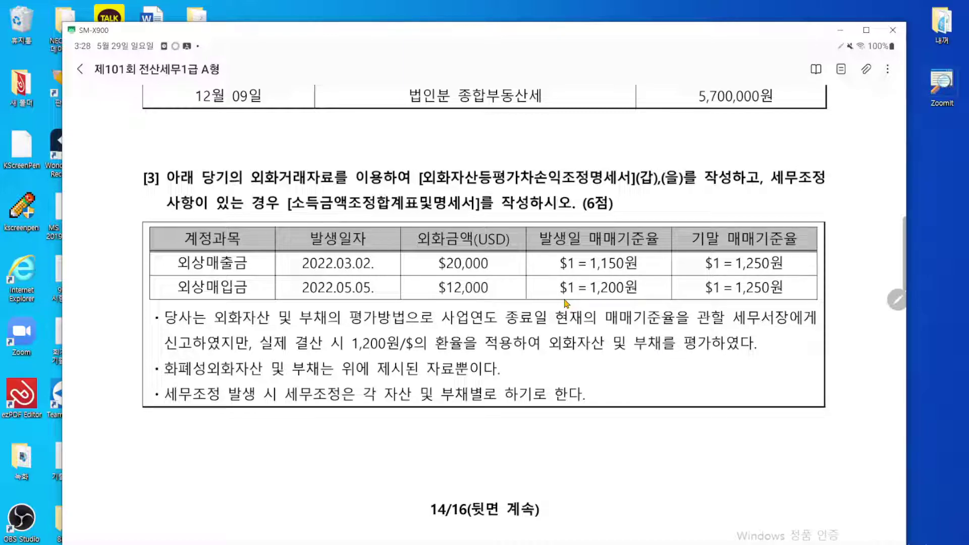
Underline the statement on the reported and actual settlement rates and circle the 기말 매매기준율 column with the screen pen.
key("ctrl+2")
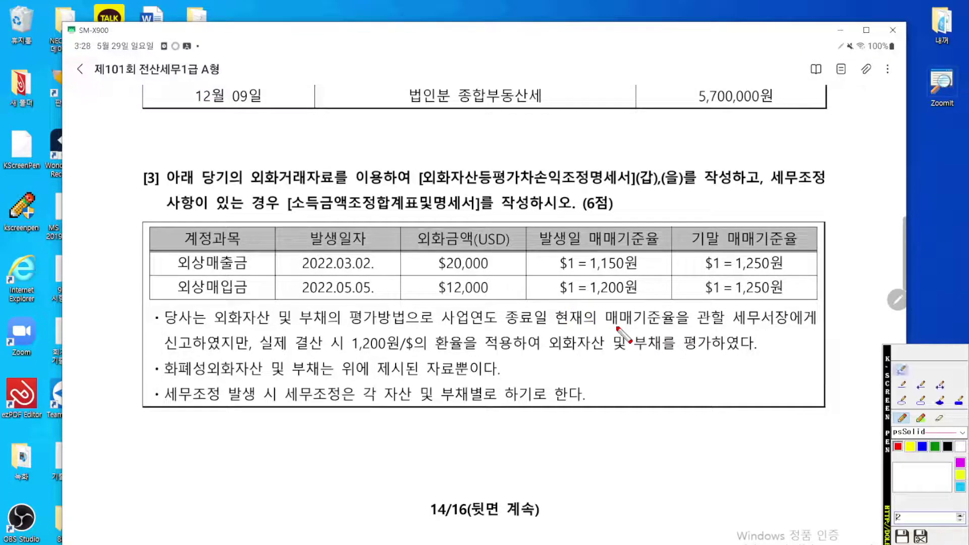
key("ctrl+1")
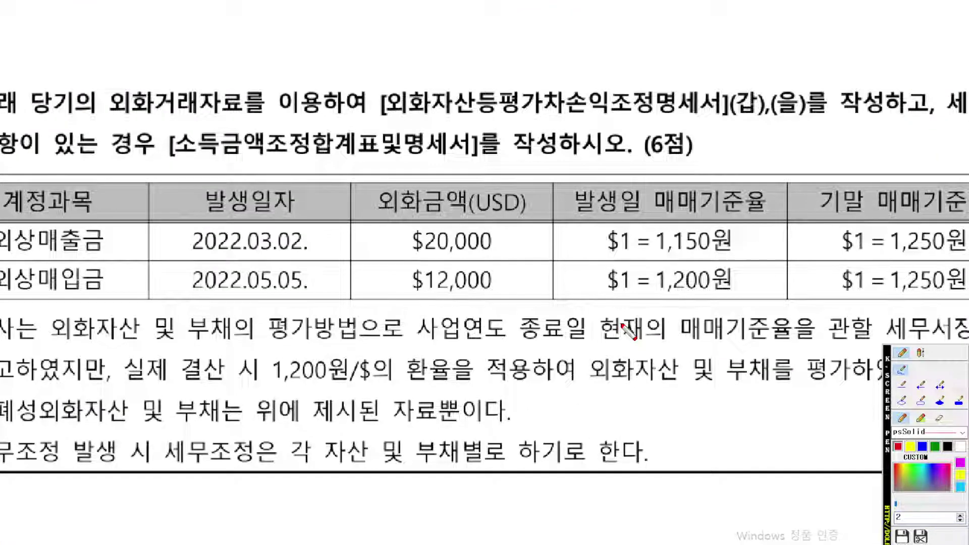
scroll(605, 326, "down", 2)
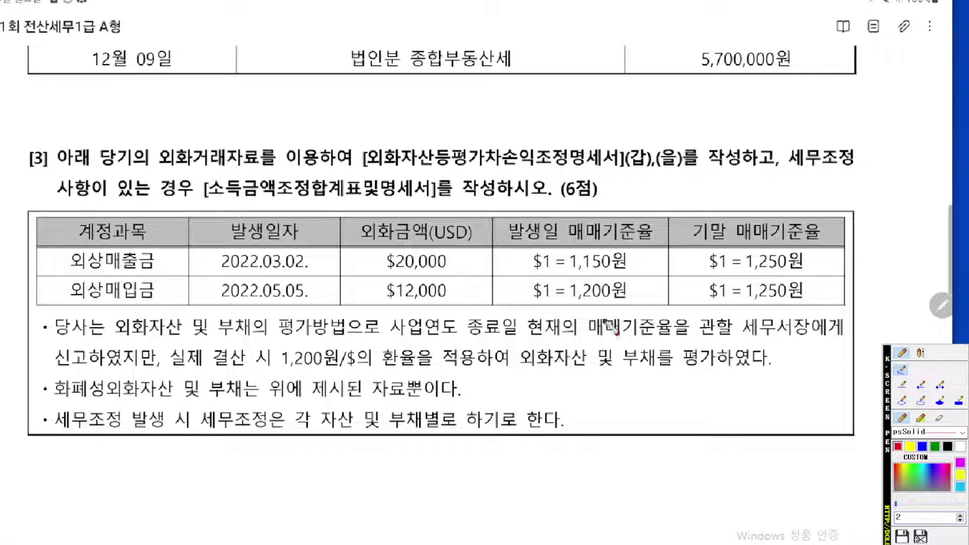
left_click_drag(56, 370, 696, 370)
mouse_move(861, 303)
left_mouse_down()
mouse_move(695, 293)
mouse_move(799, 177)
mouse_move(914, 286)
mouse_move(858, 313)
left_mouse_up()
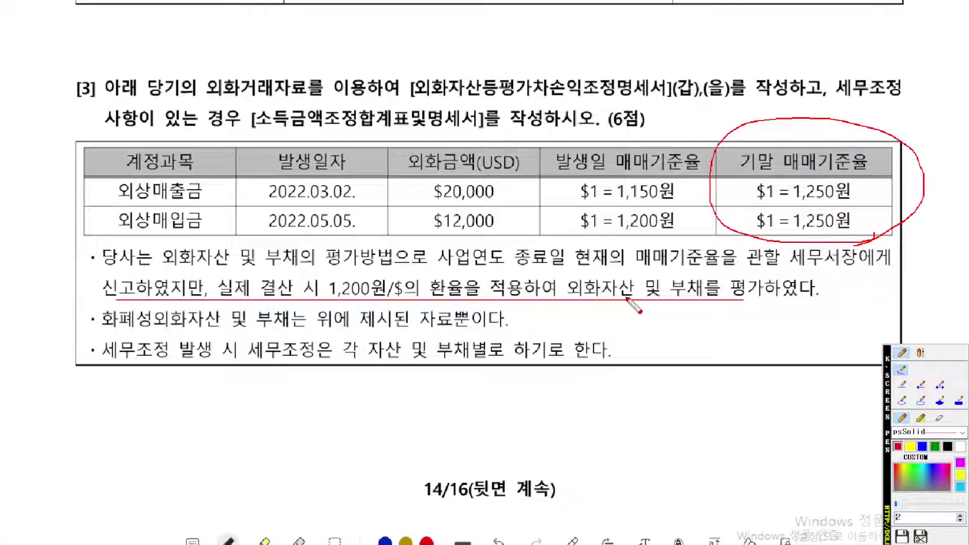
key("Escape")
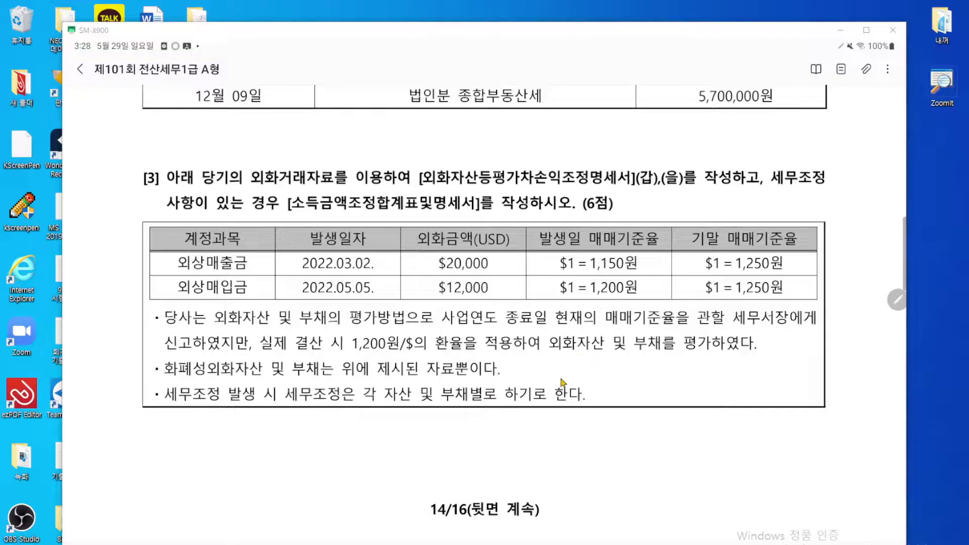
Switch to KcLep, open the 외화자산등평가차손익조정명세서 form and reposition its window.
key("alt+Tab")
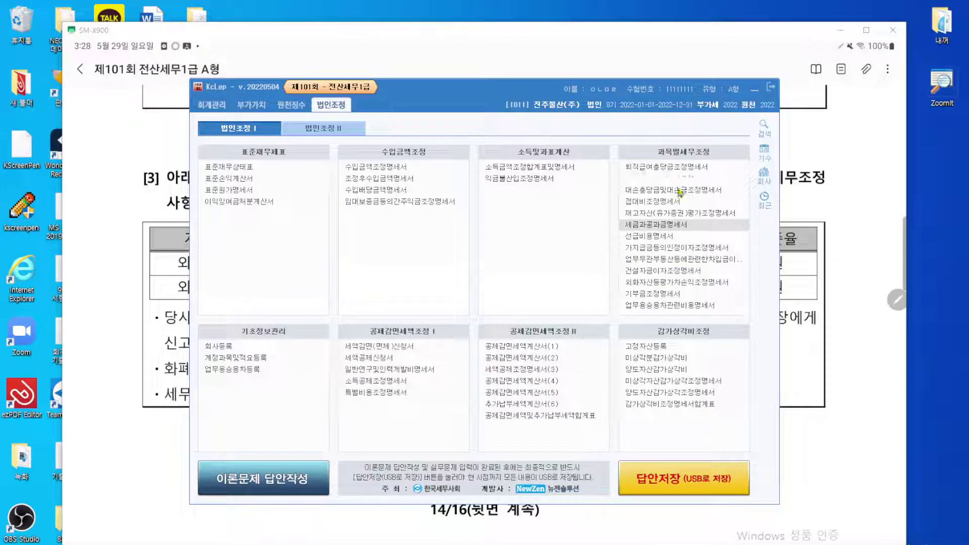
left_click(666, 281)
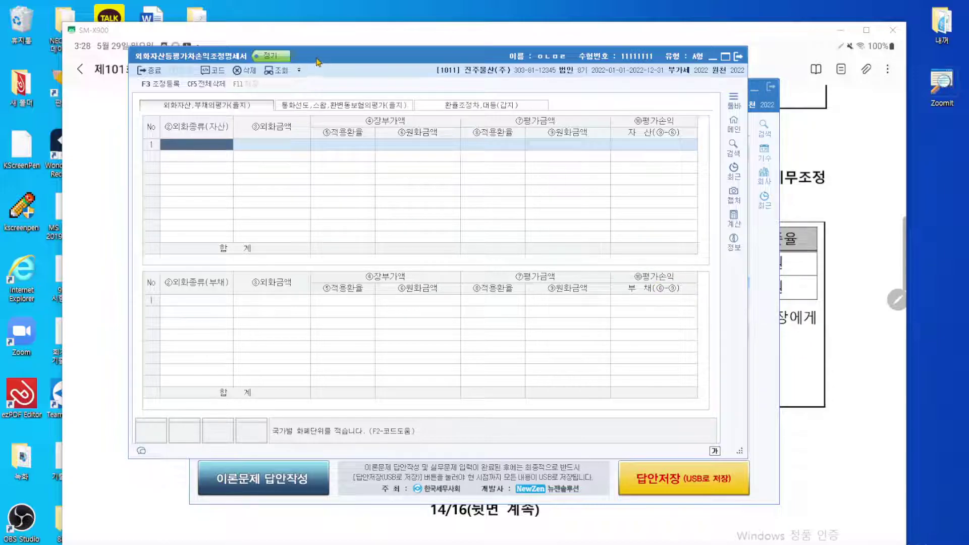
left_click_drag(316, 59, 303, 106)
key("F9")
scroll(311, 175, "up", 8)
left_click_drag(311, 175, 377, 221)
left_click_drag(228, 161, 121, 201)
left_click_drag(136, 152, 280, 237)
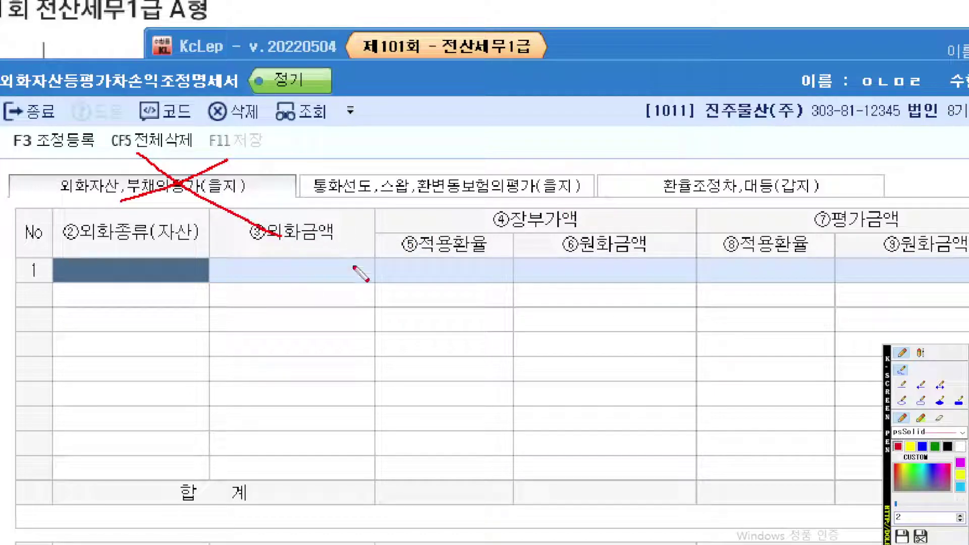
key("ctrl+z")
key("ctrl+z")
Mark the 환율조정차,대등(갑지) sheet name with the screen pen.
left_click_drag(632, 250, 509, 238)
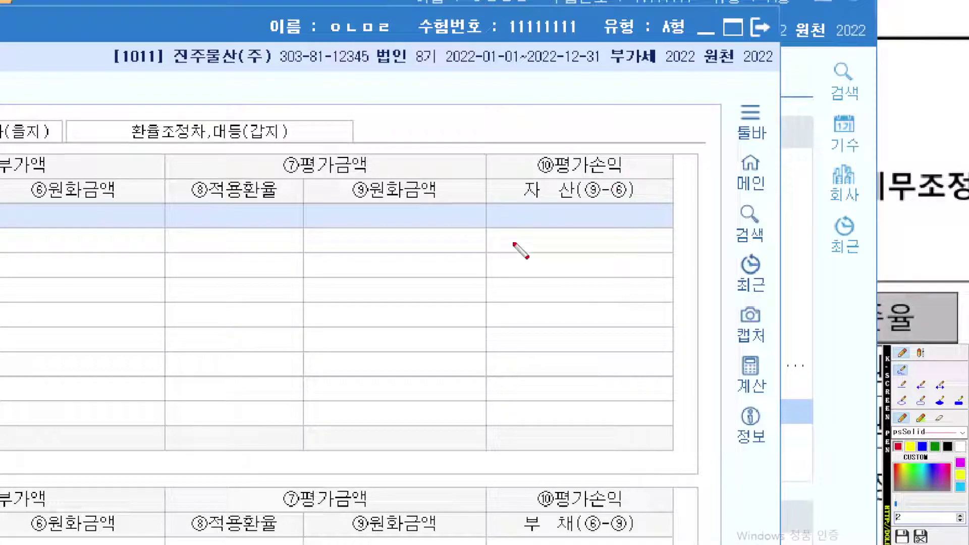
left_click_drag(403, 171, 511, 150)
scroll(505, 142, "down", 4)
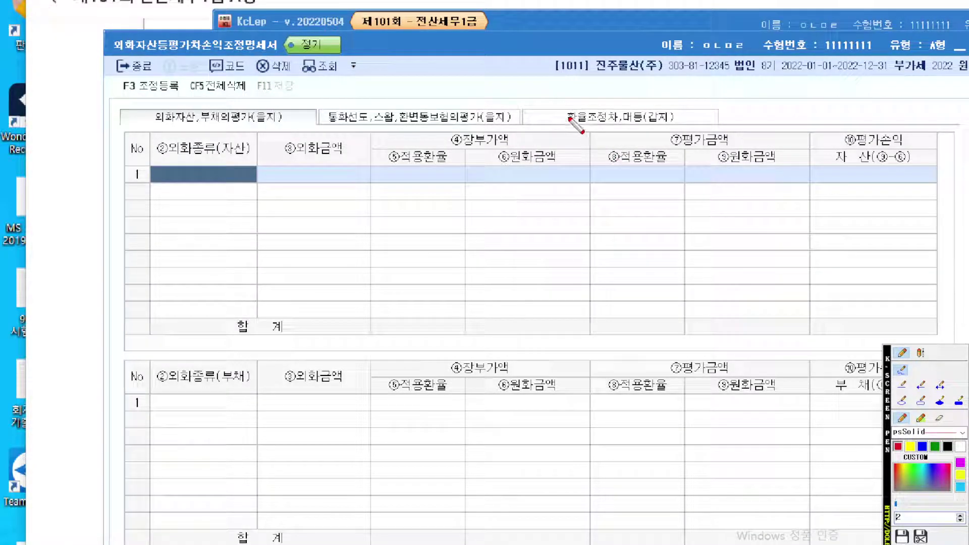
scroll(575, 206, "up", 5)
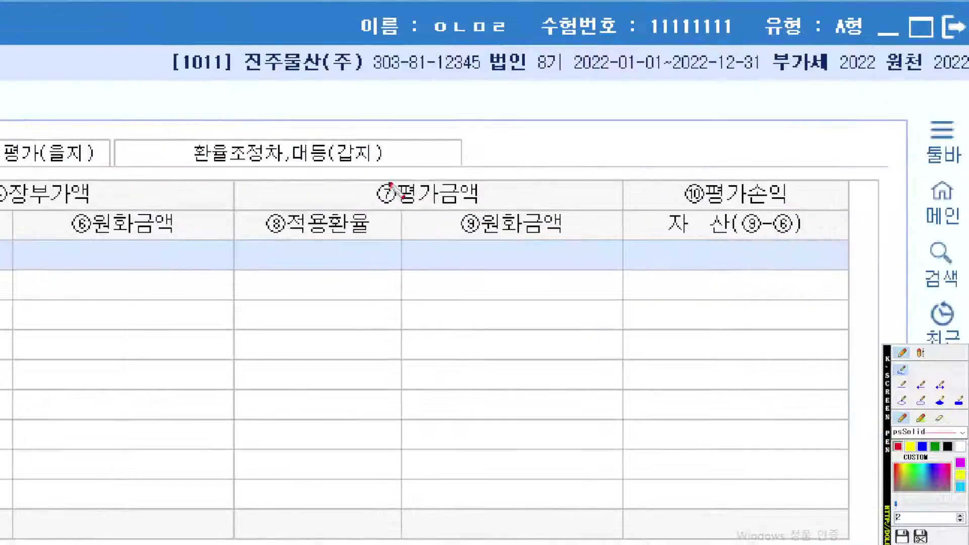
mouse_move(422, 166)
left_mouse_down()
mouse_move(291, 183)
mouse_move(449, 136)
mouse_move(430, 180)
left_mouse_up()
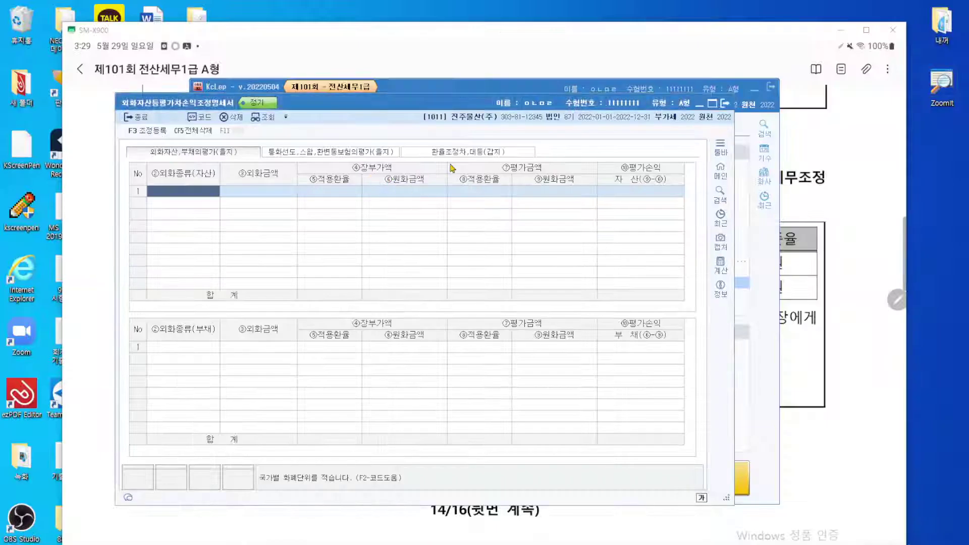
Show the 환율조정차,대등(갑지) sheet and cross out its upper 차손익 table with the screen pen.
left_click(306, 163)
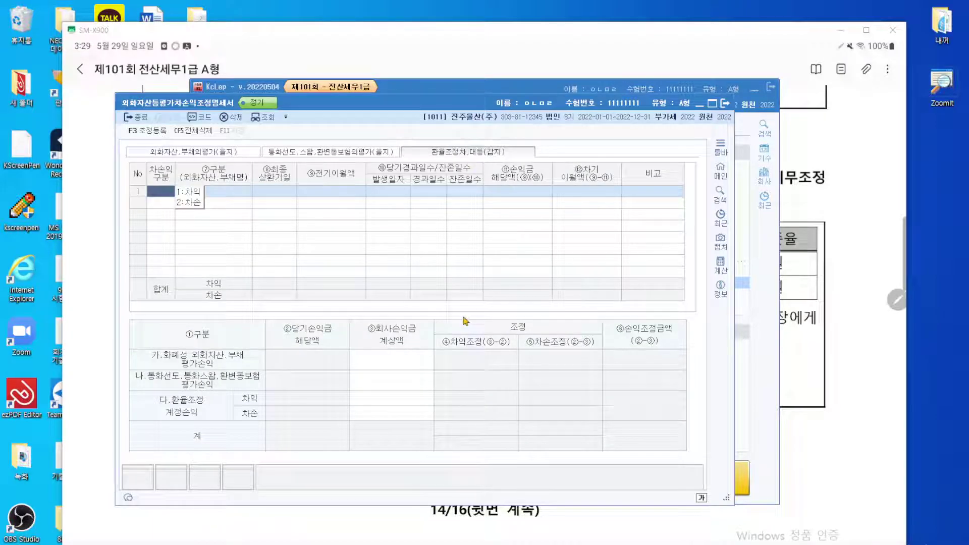
scroll(471, 320, "up", 3)
scroll(518, 331, "down", 3)
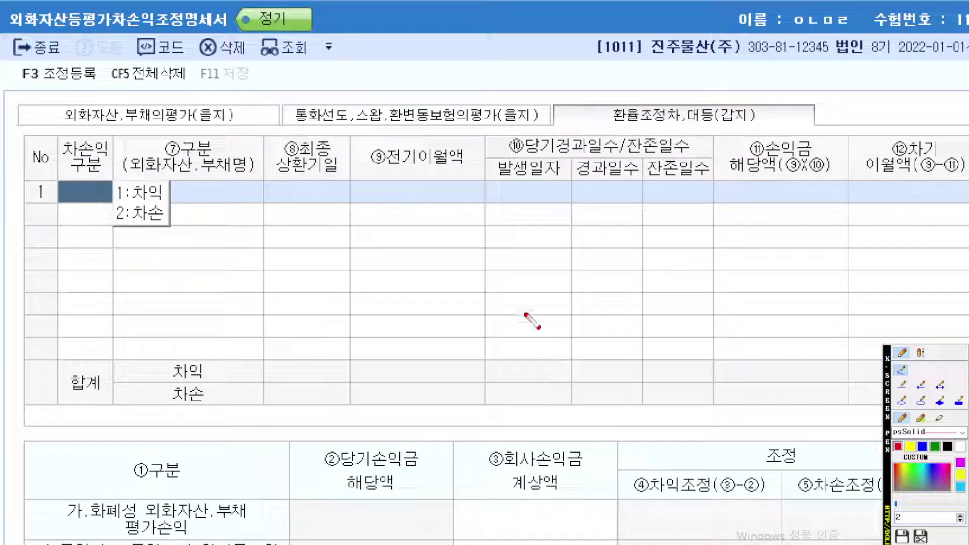
left_click_drag(466, 185, 211, 319)
left_click_drag(262, 163, 482, 370)
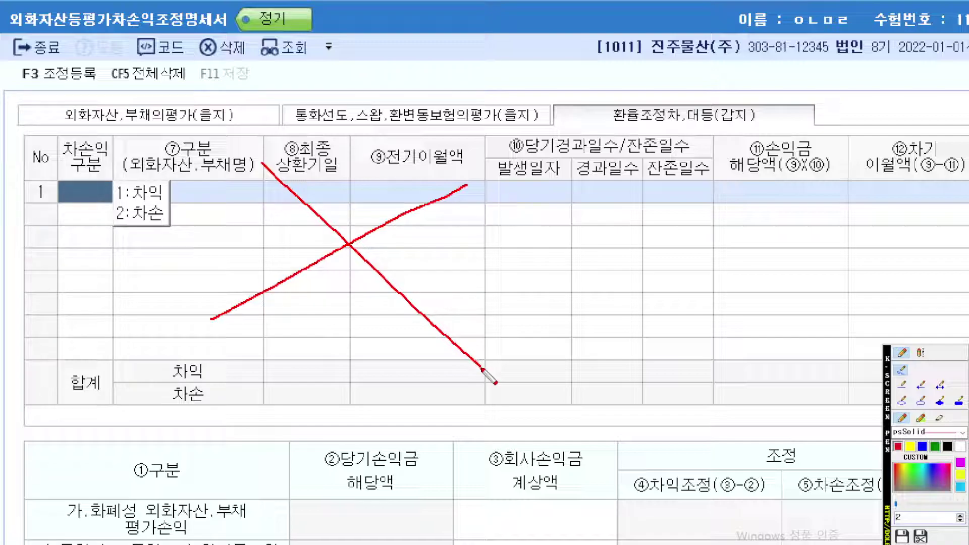
Circle the 회사손익금계상액 column in the lower table, write plus and minus signs beneath its heading, and clear the marks.
scroll(504, 364, "down", 5)
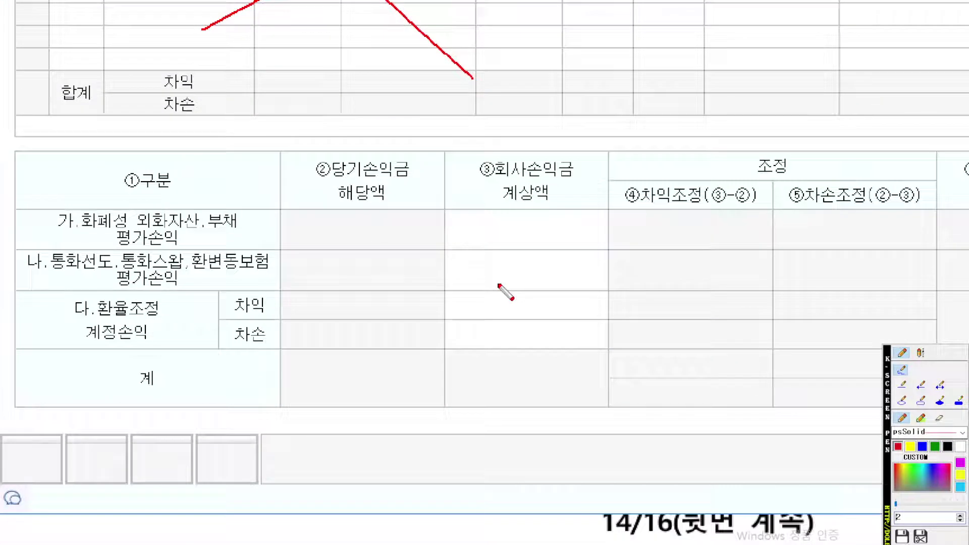
mouse_move(584, 228)
left_mouse_down()
mouse_move(484, 243)
mouse_move(494, 146)
mouse_move(592, 202)
mouse_move(566, 246)
left_mouse_up()
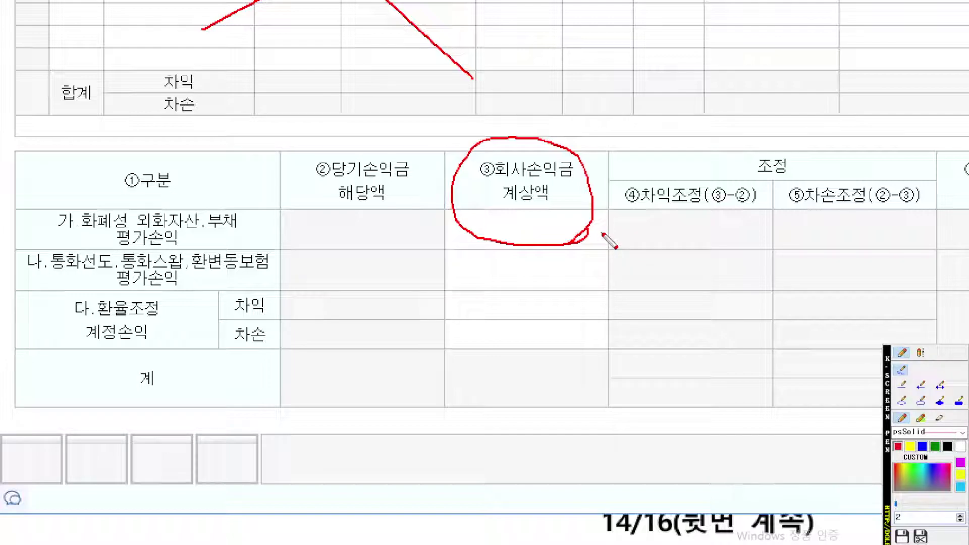
mouse_move(475, 224)
left_mouse_down()
mouse_move(515, 225)
mouse_move(494, 262)
mouse_move(522, 262)
left_mouse_up()
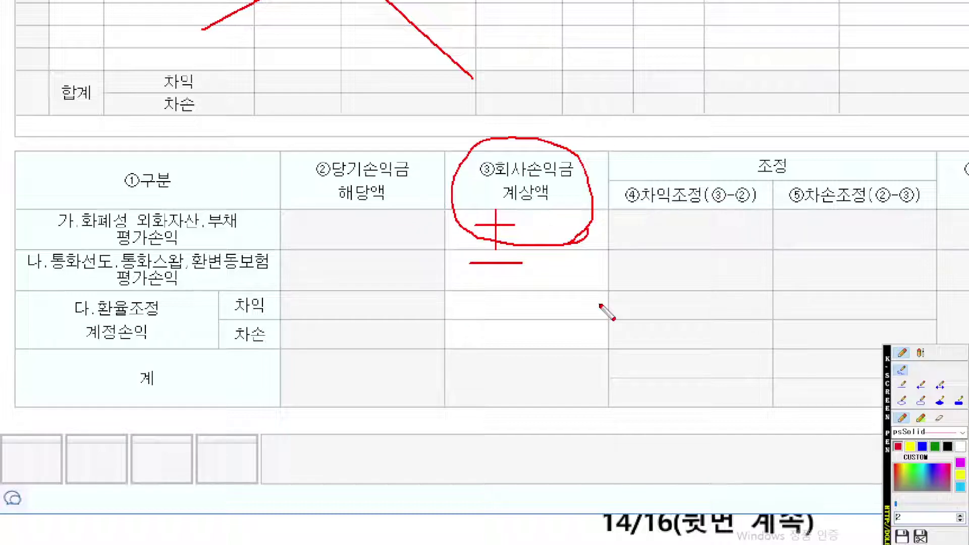
key("Escape")
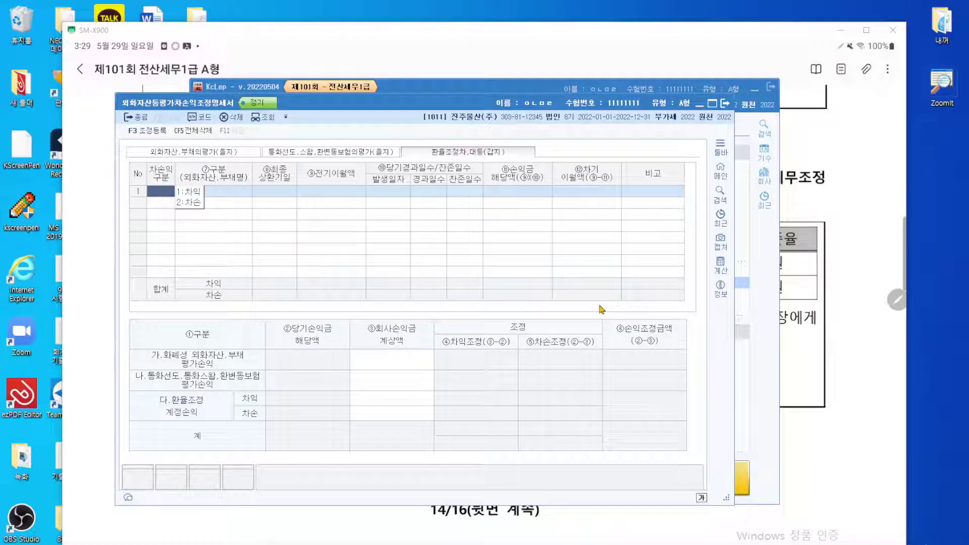
On the tablet mirror, highlight 20,000 and 1,150 for 외상매출금 and handwrite $20,000×(1,200-1,150) → 외화환산이익 below the box, starting the next line.
left_click(855, 274)
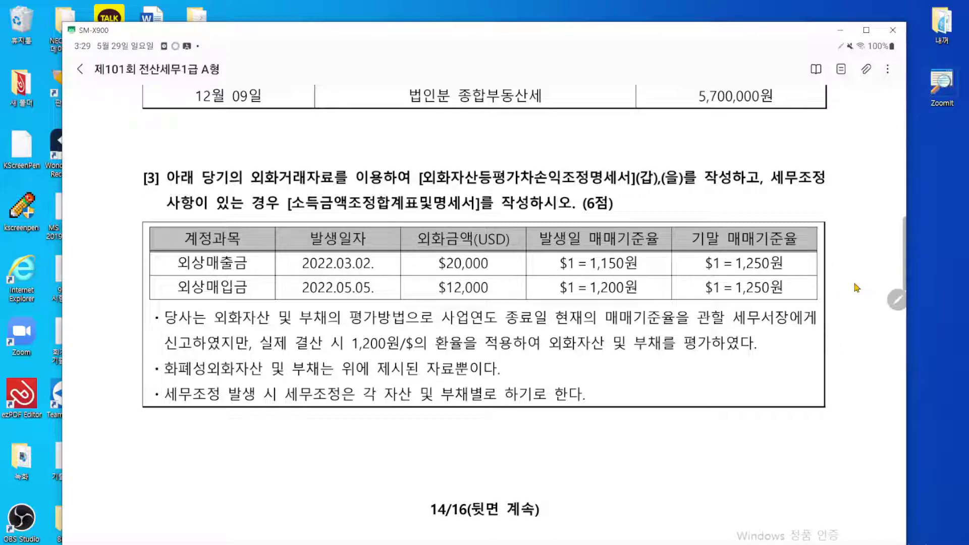
scroll(857, 288, "up", 3)
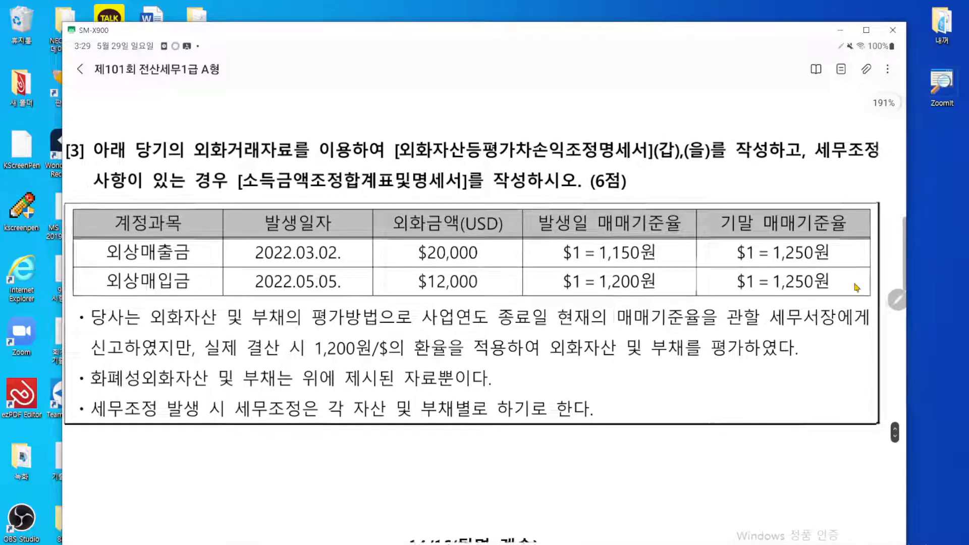
scroll(856, 287, "down", 2)
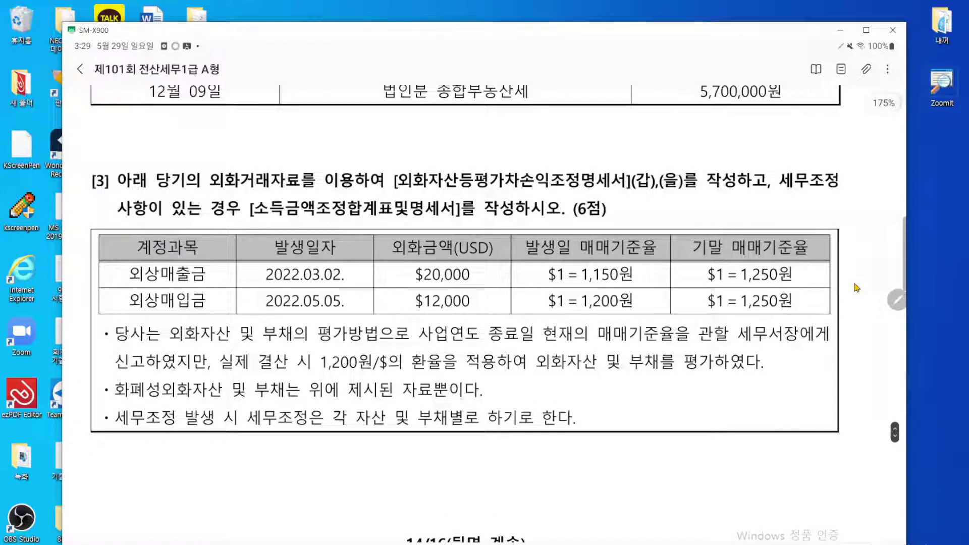
scroll(857, 288, "down", 1)
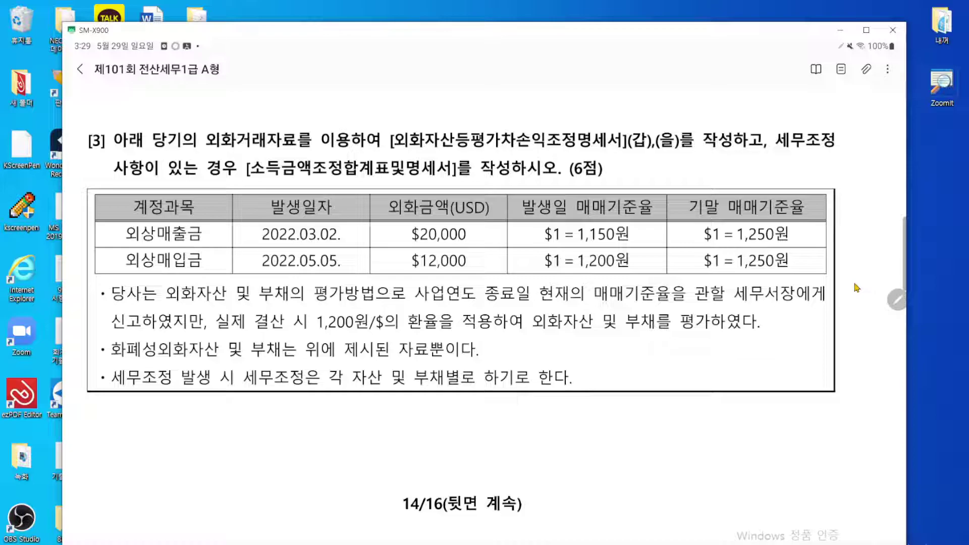
left_click_drag(419, 235, 466, 234)
left_click_drag(578, 234, 614, 233)
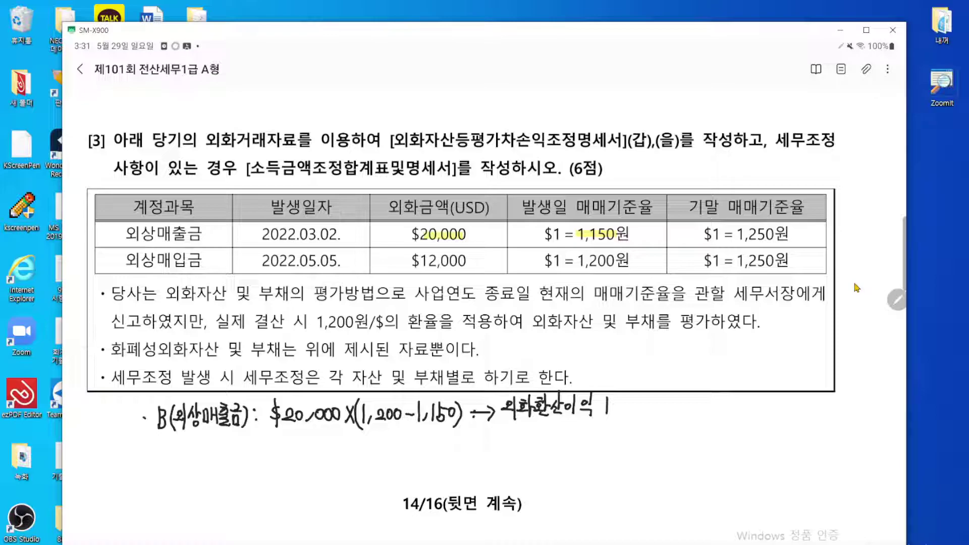
left_click_drag(181, 439, 219, 444)
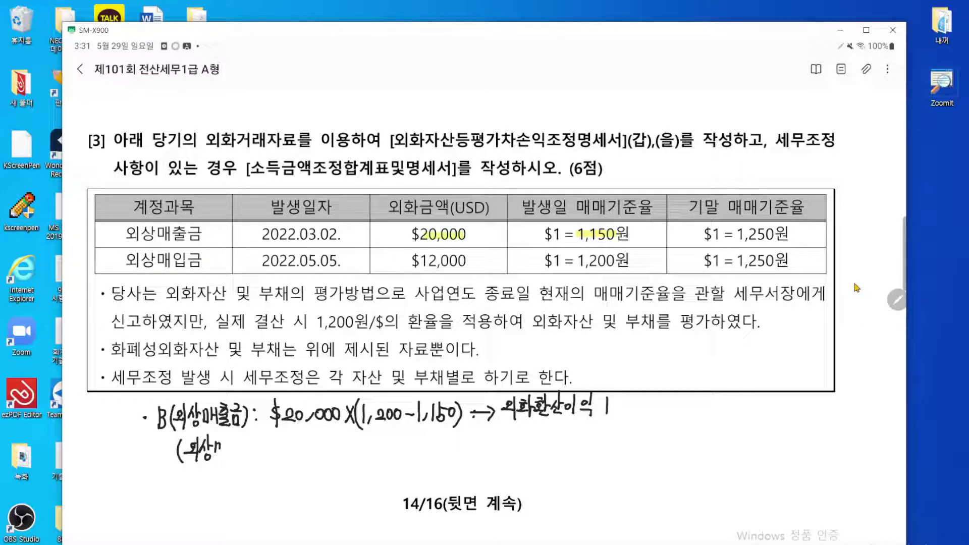
mouse_move(217, 439)
left_mouse_down()
mouse_move(250, 440)
mouse_move(249, 459)
left_mouse_up()
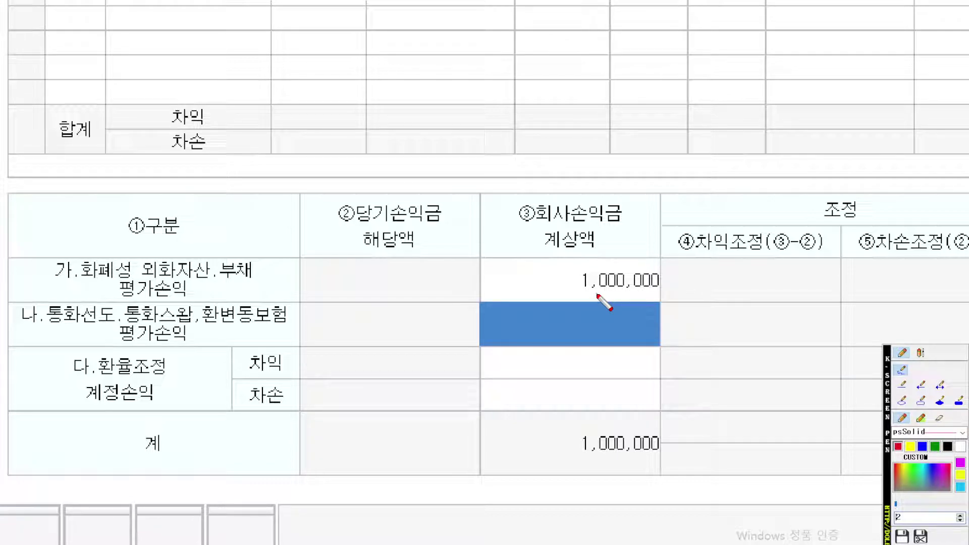
Return to the 환율조정차,대등(갑지) sheet of the 외화자산등평가차손익조정명세서 and open 조정 등록.
scroll(598, 295, "up", 1)
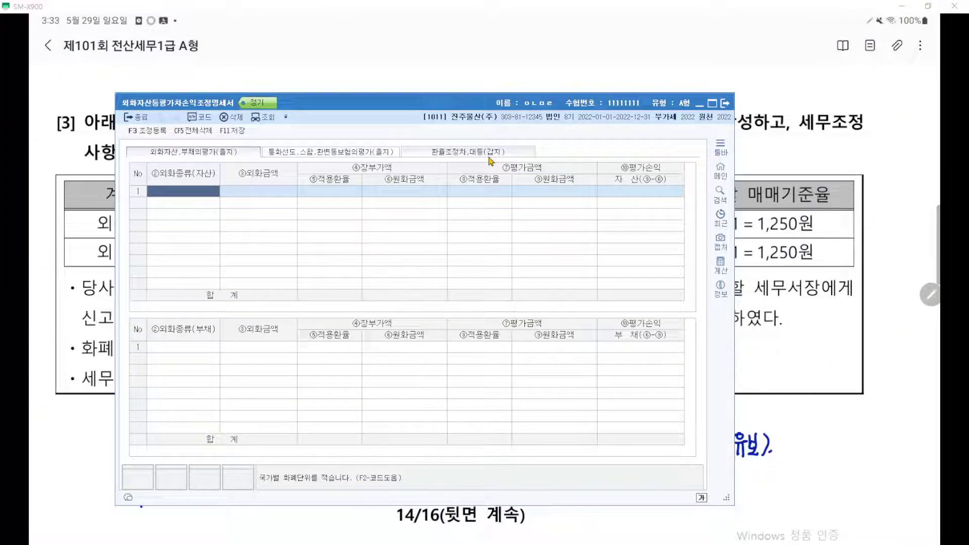
left_click(489, 158)
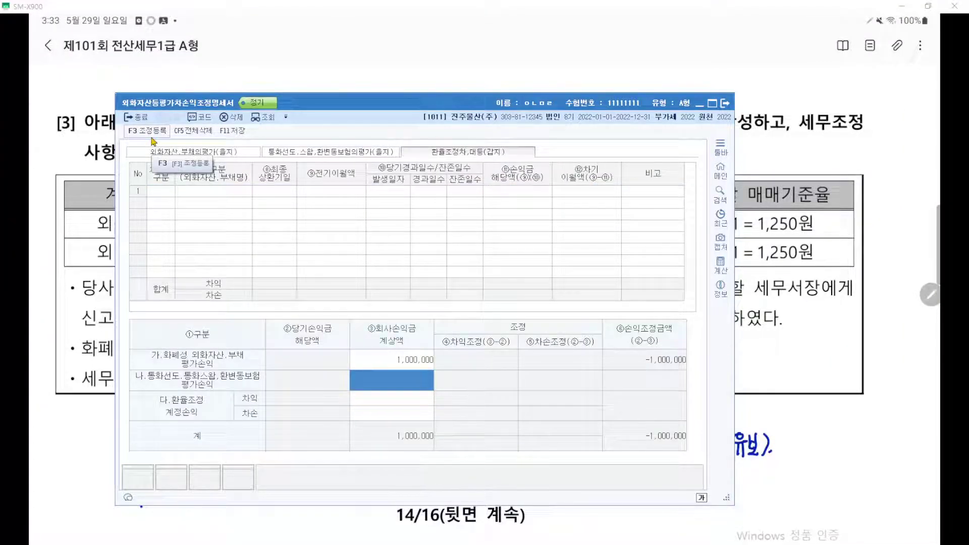
left_click(151, 133)
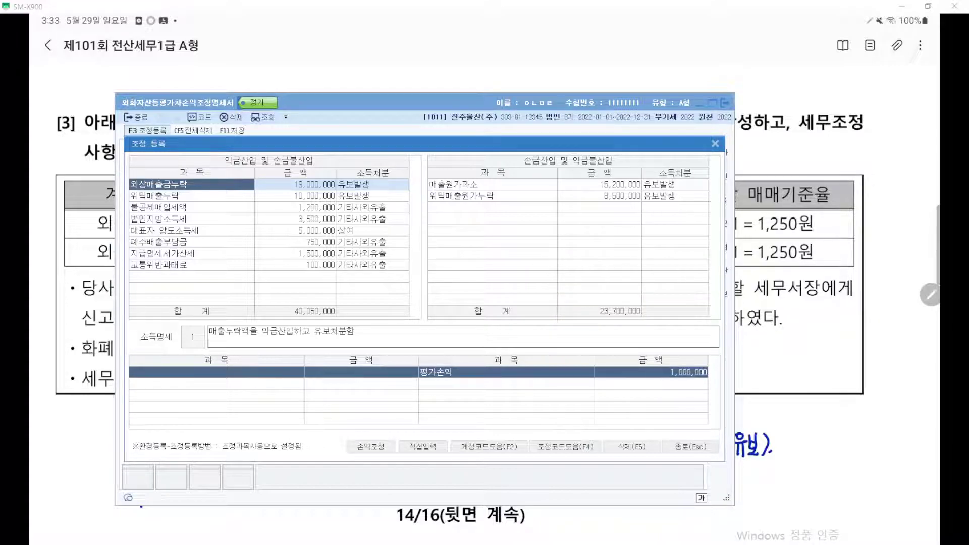
Switch to the mirrored exam sheet and zoom in on question [4] with the screen pen ready.
key("alt+Tab")
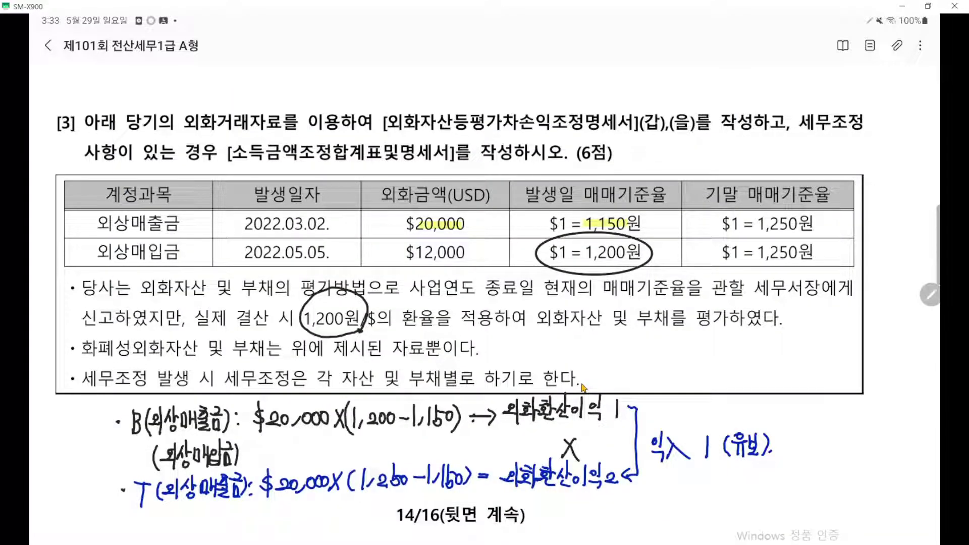
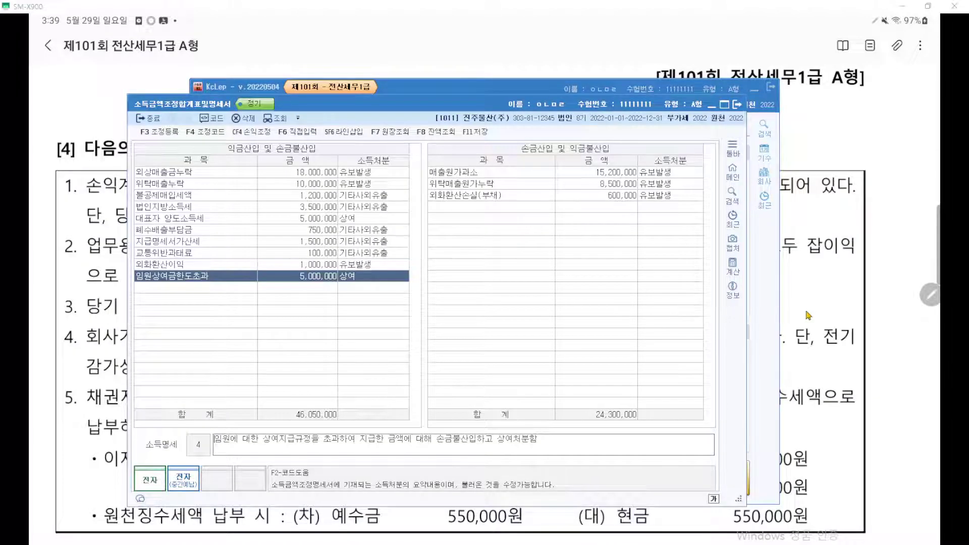
left_click(807, 312)
key("F9")
scroll(725, 314, "up", 3)
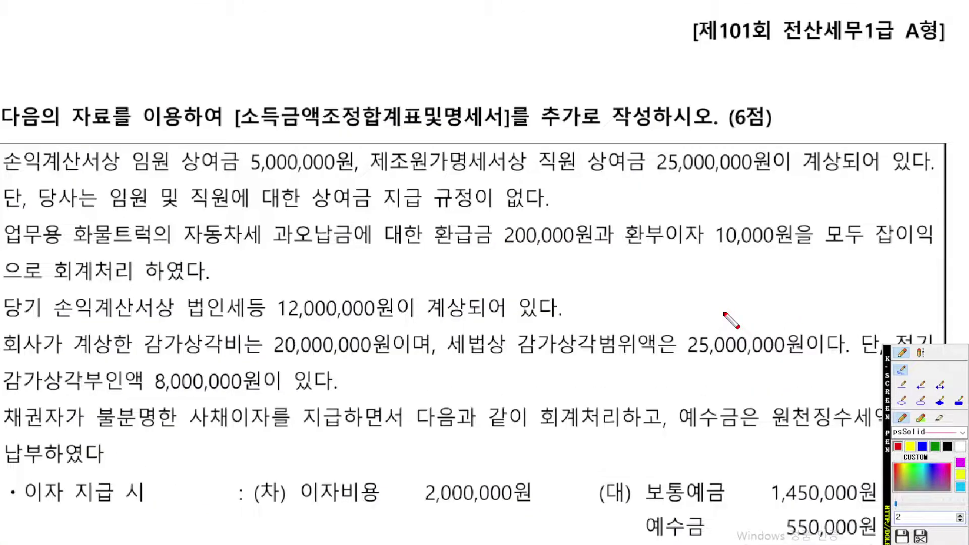
scroll(724, 305, "down", 2)
left_click_drag(722, 305, 718, 320)
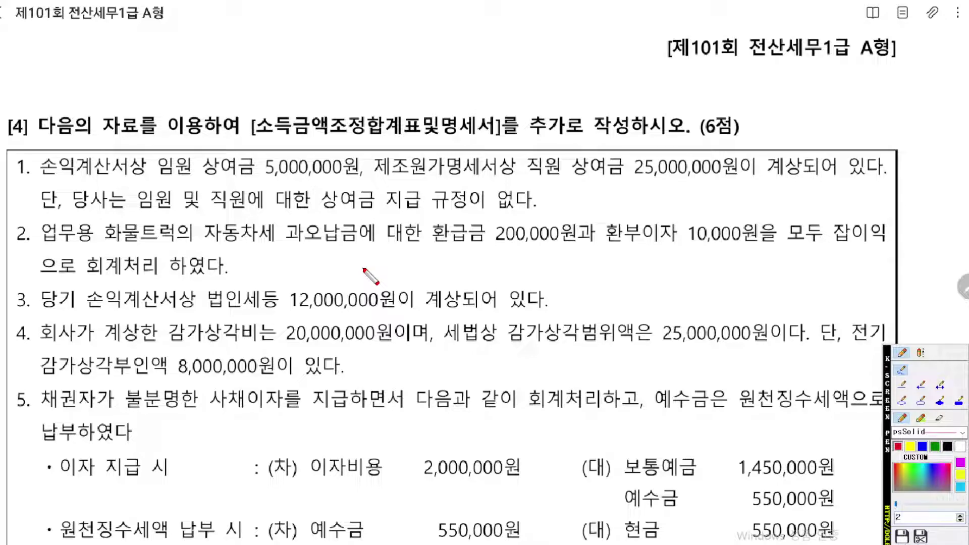
scroll(363, 269, "up", 2)
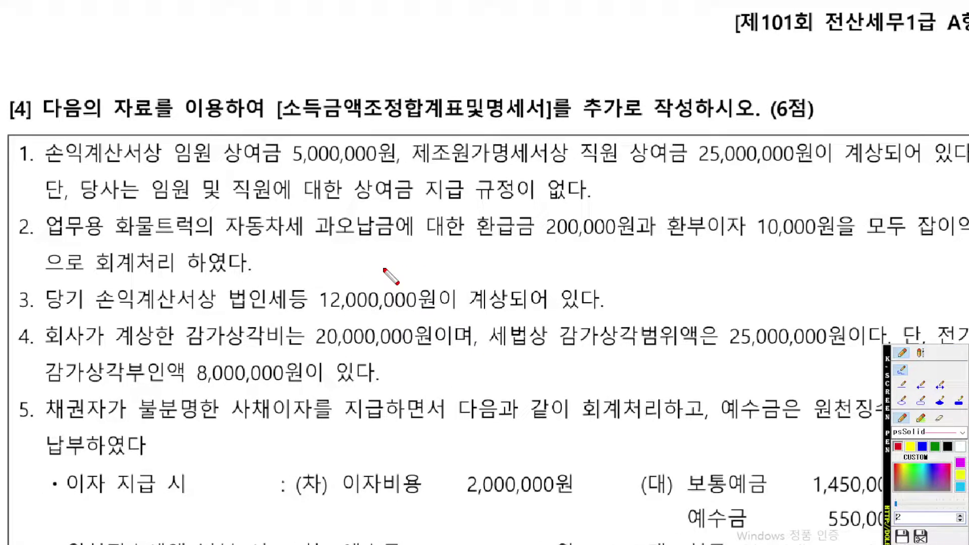
Underline 자동차세, 200,000원 and 잡이익 in item 2 with the screen pen, and undo the last underline.
left_click_drag(233, 238, 296, 238)
scroll(416, 261, "right", 2)
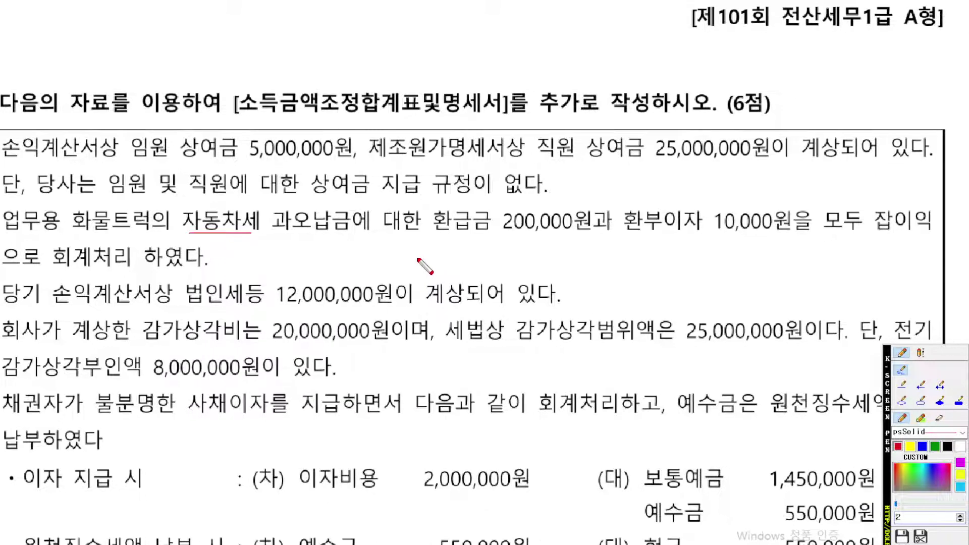
scroll(424, 260, "down", 1)
left_click_drag(490, 245, 568, 244)
left_click_drag(821, 243, 847, 244)
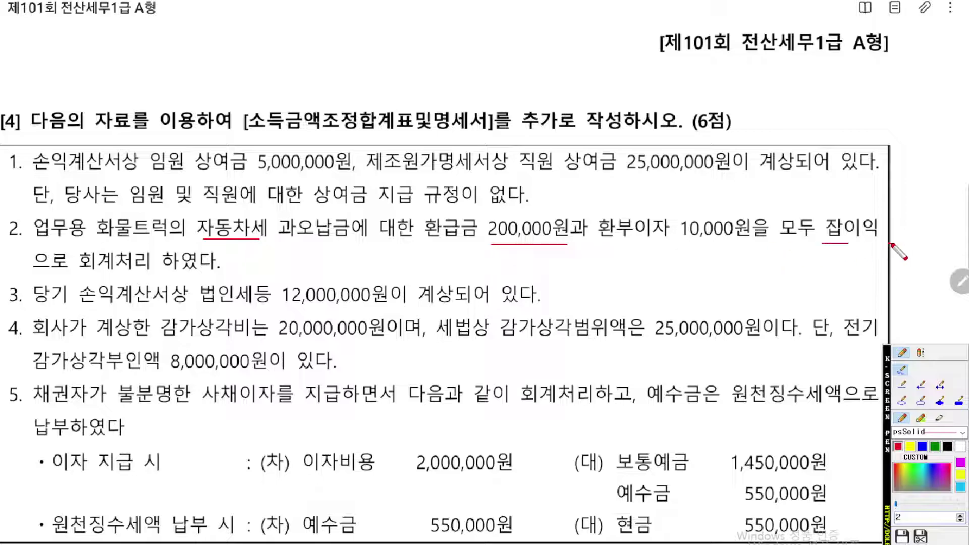
left_click_drag(32, 268, 67, 268)
scroll(555, 293, "up", 3)
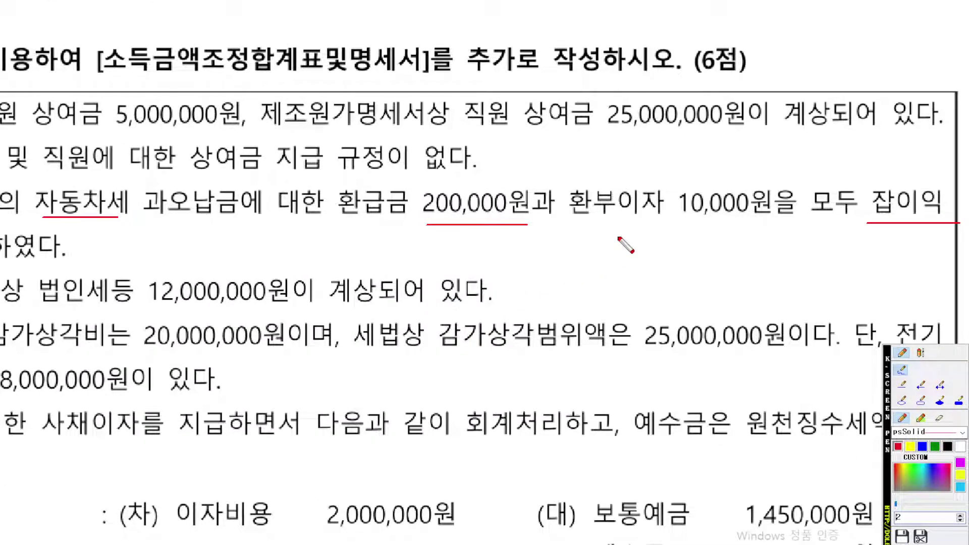
key("ctrl+z")
Circle 환부이자 in item 2 and handwrite 익不 with a further note below that line.
mouse_move(655, 220)
left_mouse_down()
mouse_move(620, 177)
mouse_move(666, 206)
mouse_move(657, 221)
left_mouse_up()
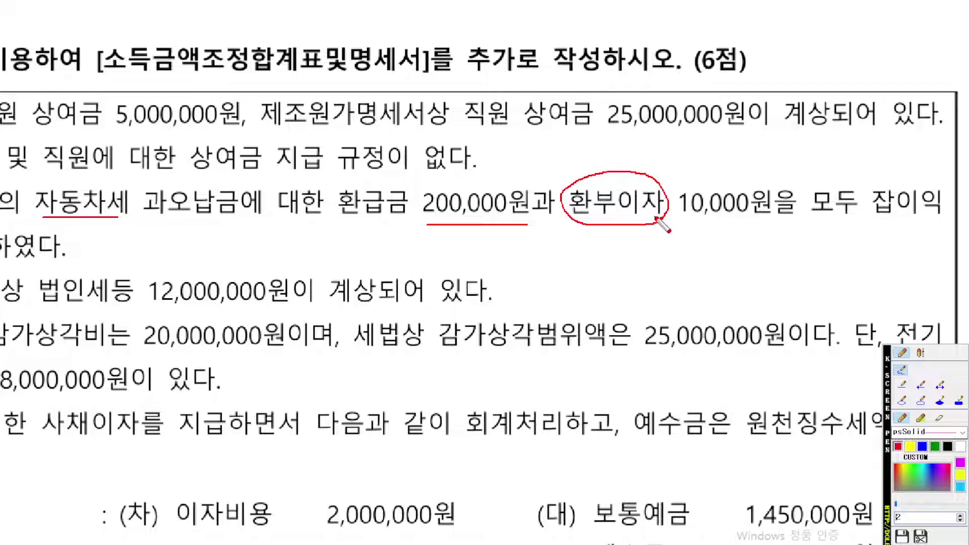
scroll(656, 219, "down", 2)
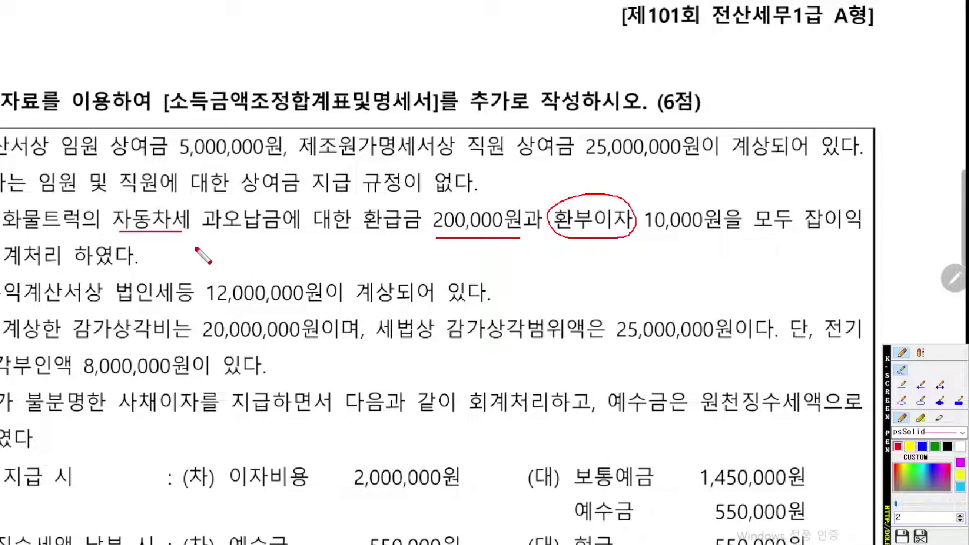
mouse_move(195, 248)
left_mouse_down()
mouse_move(205, 267)
mouse_move(241, 241)
mouse_move(212, 254)
mouse_move(226, 266)
mouse_move(250, 262)
left_mouse_up()
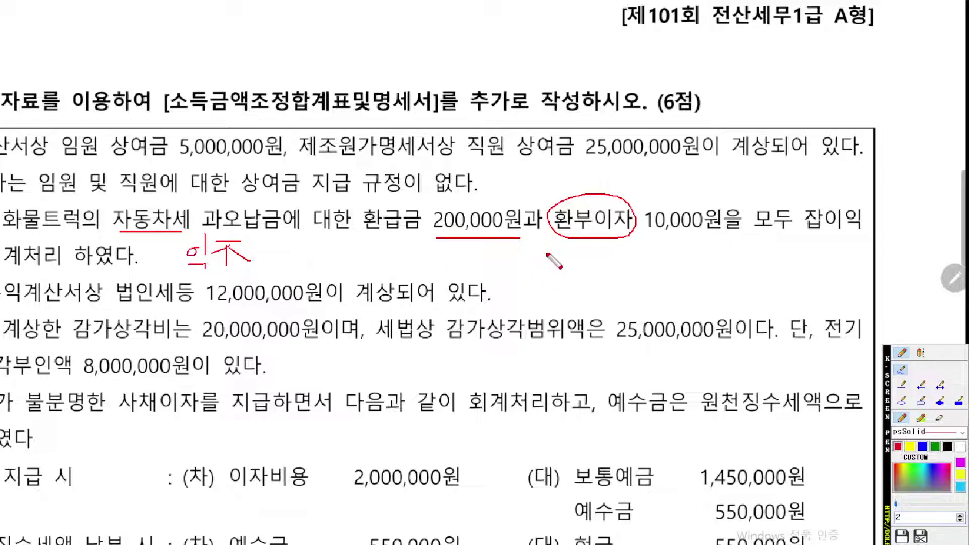
scroll(553, 260, "up", 1)
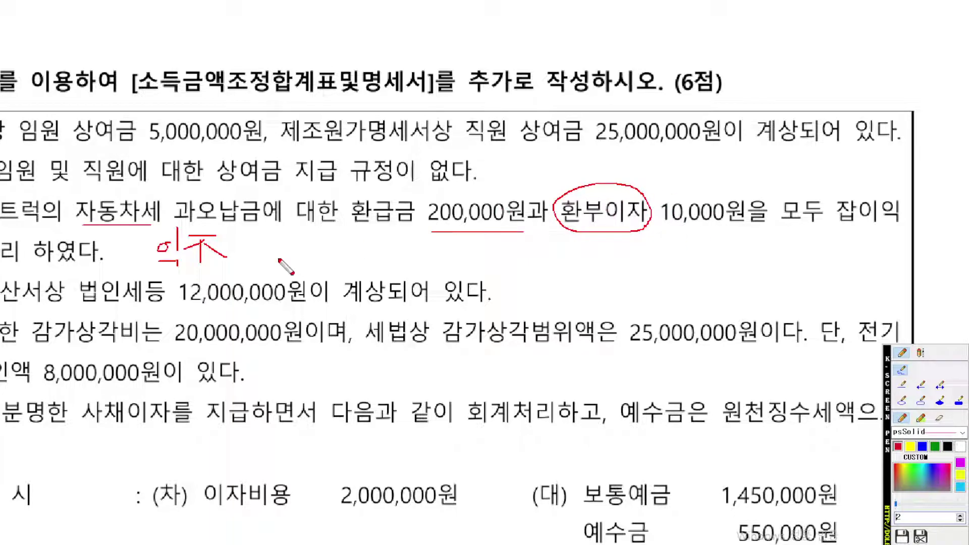
mouse_move(276, 241)
left_mouse_down()
mouse_move(262, 267)
mouse_move(311, 259)
mouse_move(306, 267)
left_mouse_up()
mouse_move(328, 246)
left_mouse_down()
mouse_move(347, 246)
mouse_move(330, 264)
left_mouse_up()
left_click_drag(330, 255, 359, 255)
left_click_drag(365, 241, 364, 267)
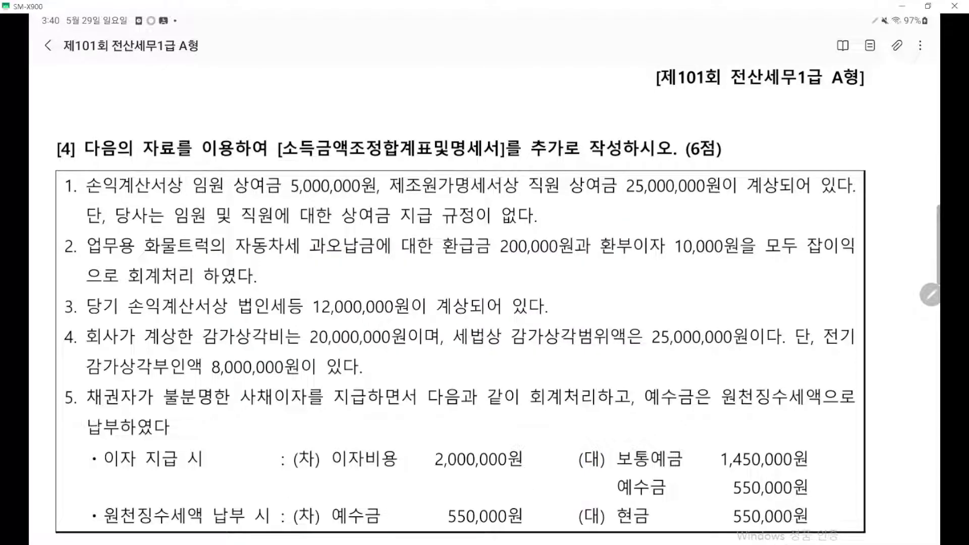
From an empty 손금산입 및 익금불산입 row of the 소득금액조정합계표및명세서, search the adjustment subjects for 환부 and 이자.
left_click(198, 287)
left_click(477, 207)
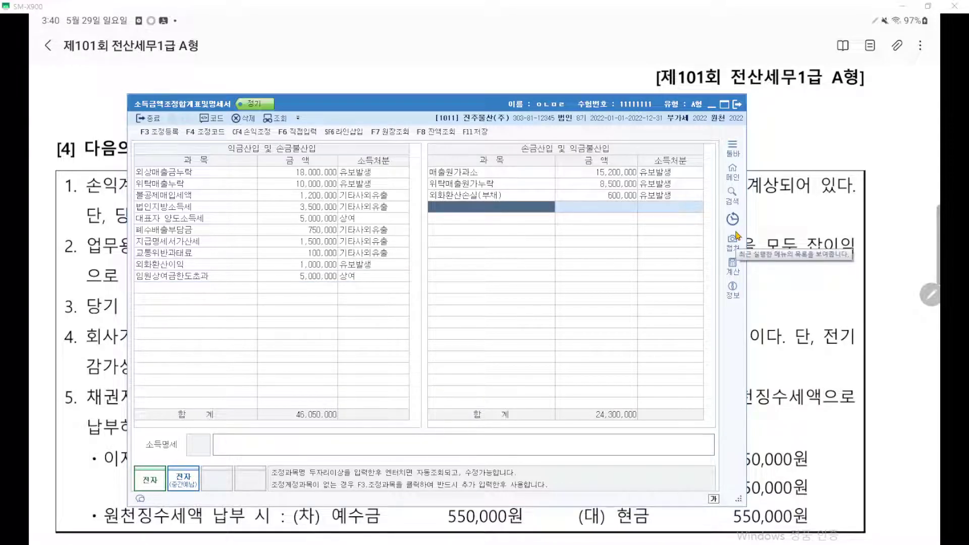
type("환ㄱ")
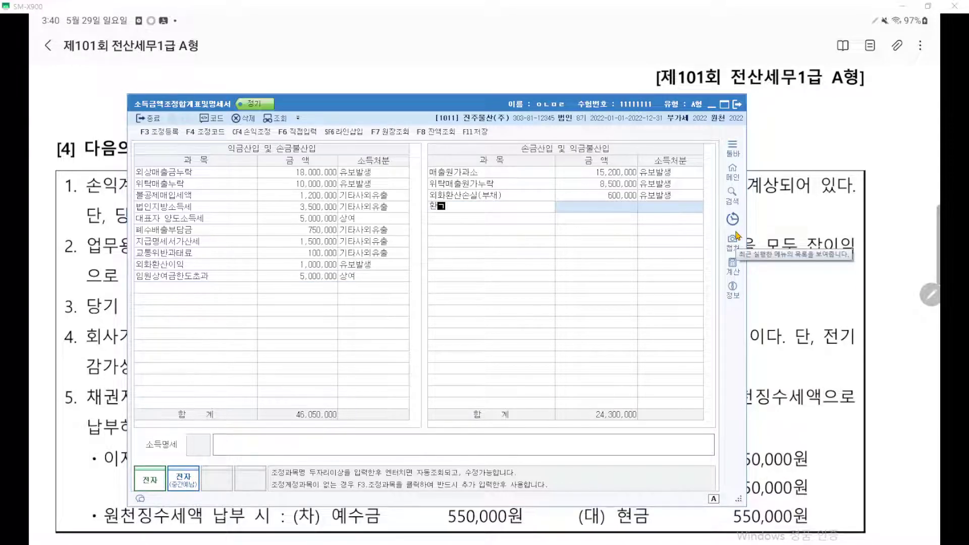
type("부")
key("Return")
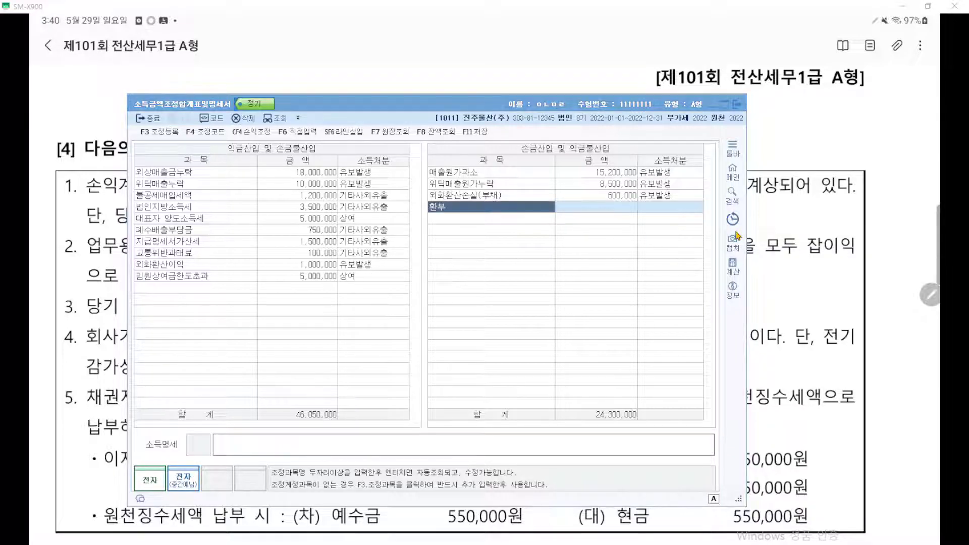
type("이자")
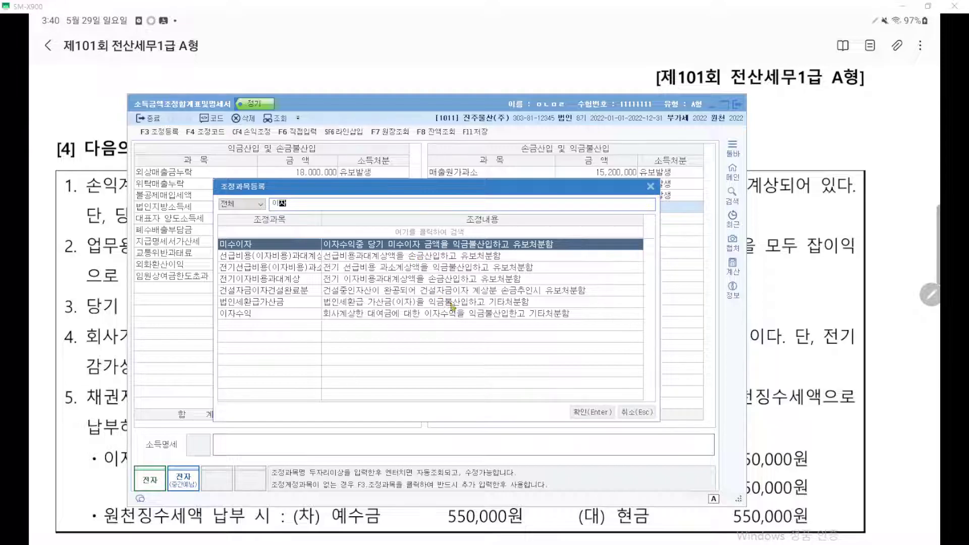
Underline the 법인세환급가산금 entry and its description in the 조정과목등록 list, and close the list without choosing a subject.
key("ctrl+F2")
scroll(458, 321, "up", 8)
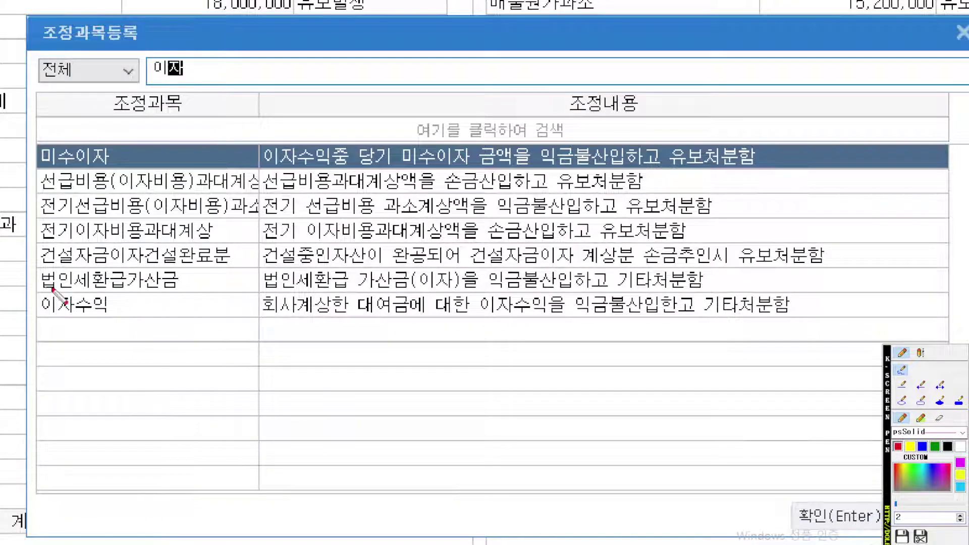
left_click_drag(44, 287, 606, 288)
left_click_drag(775, 291, 818, 288)
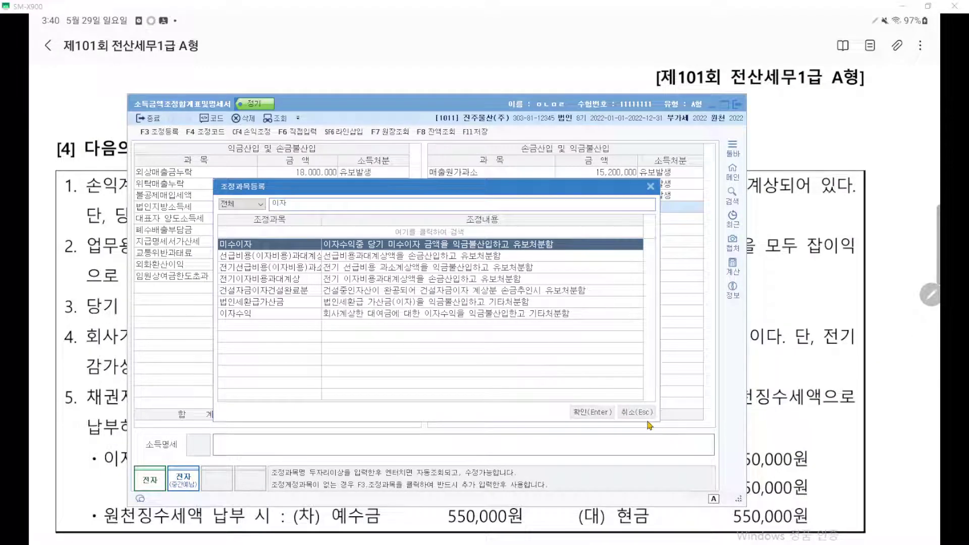
key("Escape")
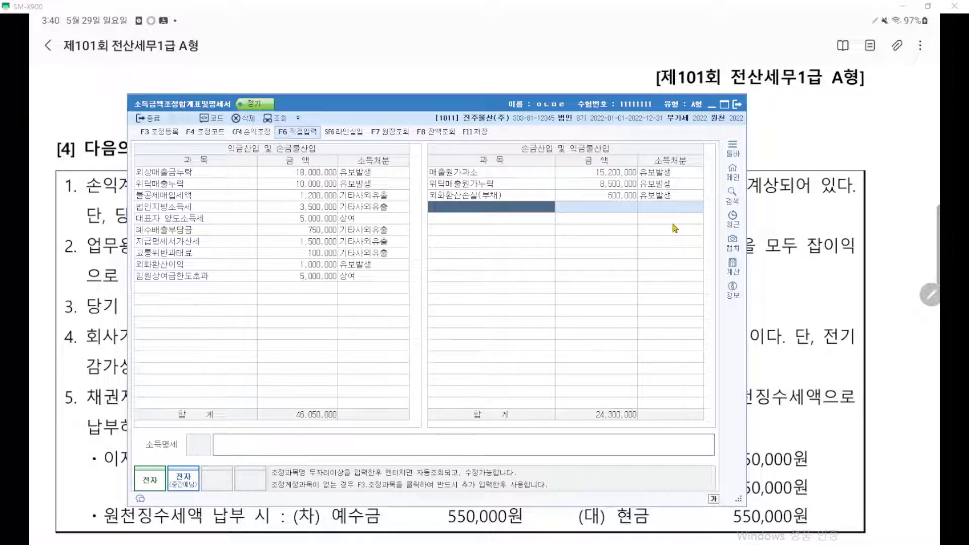
Enter 지방세환부이자 directly as a 손금산입 및 익금불산입 adjustment of 10,000 with the 소득처분 기타.
type("지방세환부이")
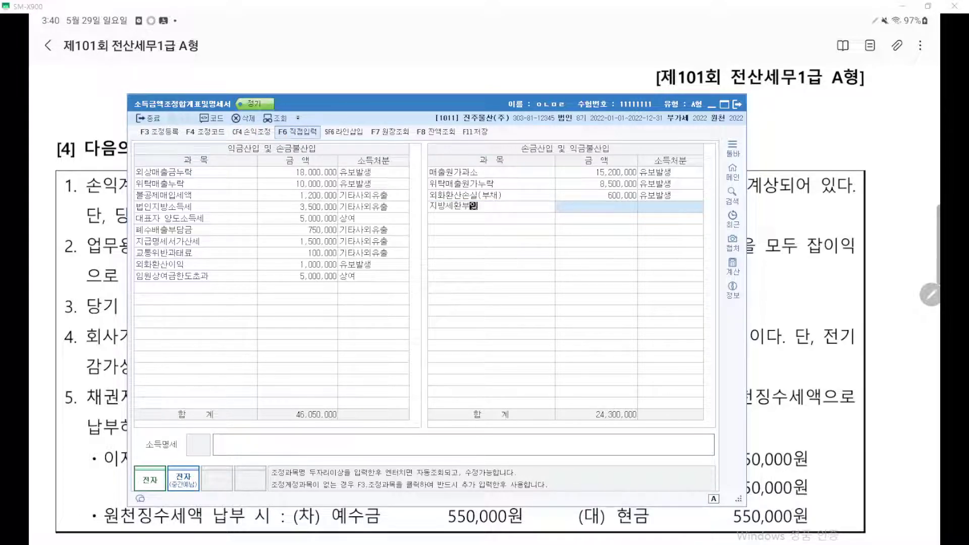
type("자")
key("Return")
type("10")
key("plus")
key("Return")
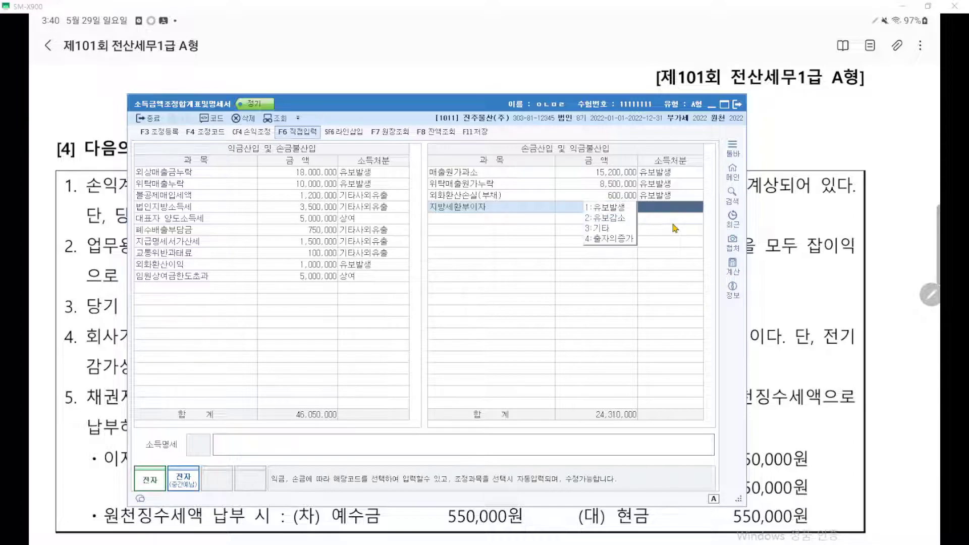
key("3")
key("Return")
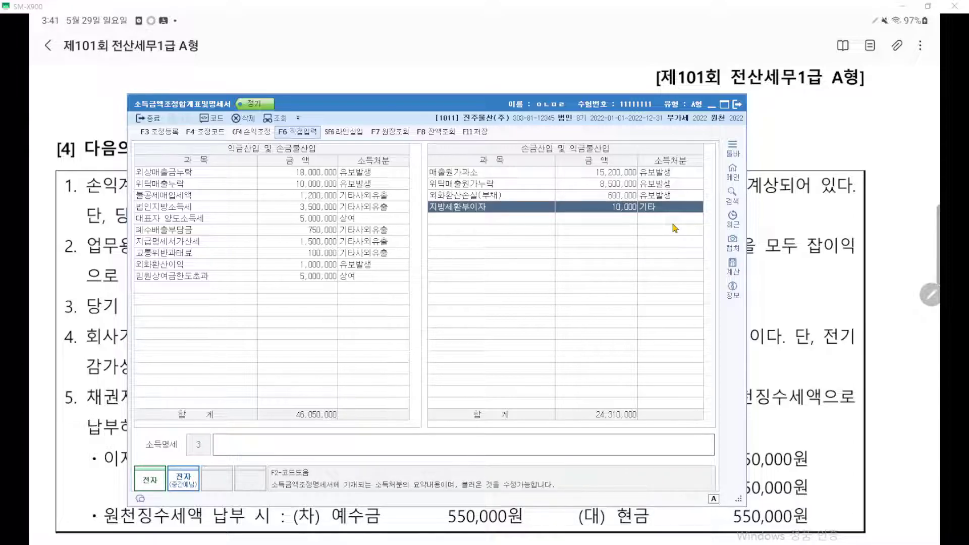
Zoom in on the 지방세환부이자 row and underline it with the screen pen.
key("ctrl+1")
scroll(673, 224, "up", 5)
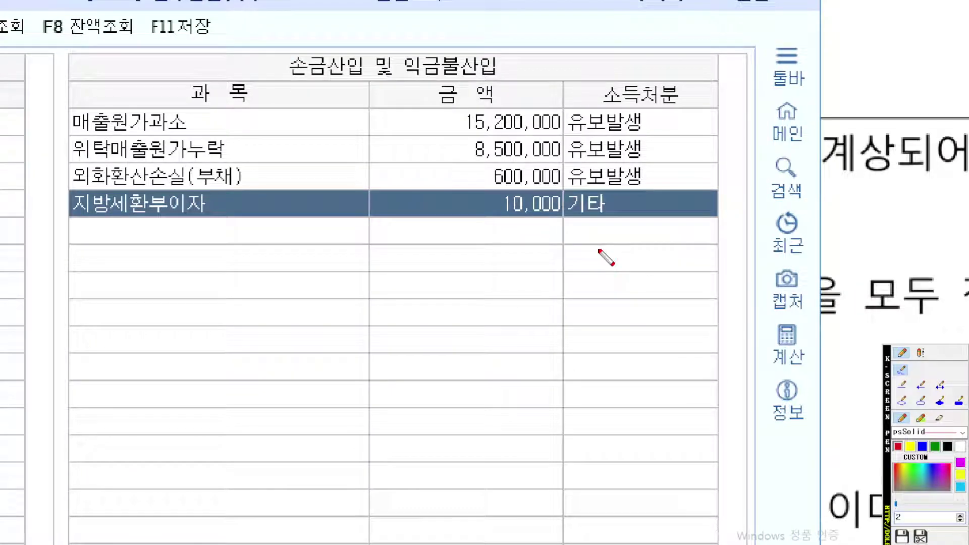
left_click_drag(76, 223, 723, 222)
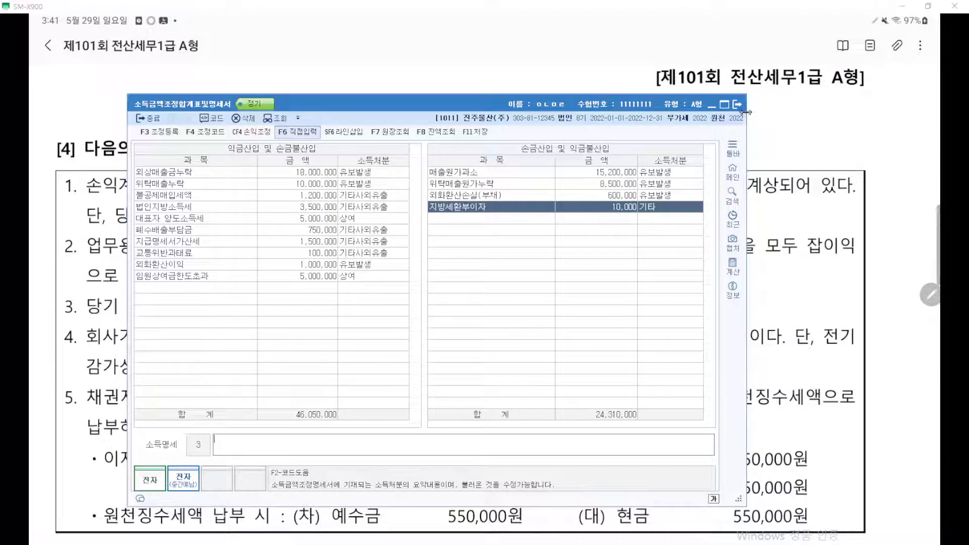
Return to the exam sheet, underline the 법인세등 12,000,000원 statement in item 3, and leave the pen view.
left_click(805, 196)
key("ctrl+2")
scroll(500, 325, "up", 4)
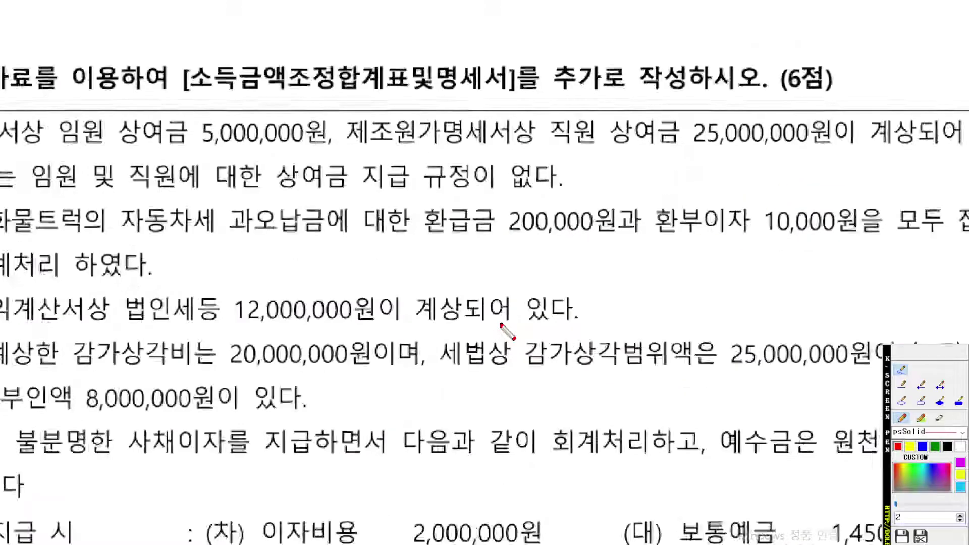
scroll(500, 325, "up", 1)
left_click_drag(500, 325, 543, 301)
left_click_drag(447, 360, 556, 277)
scroll(555, 277, "down", 2)
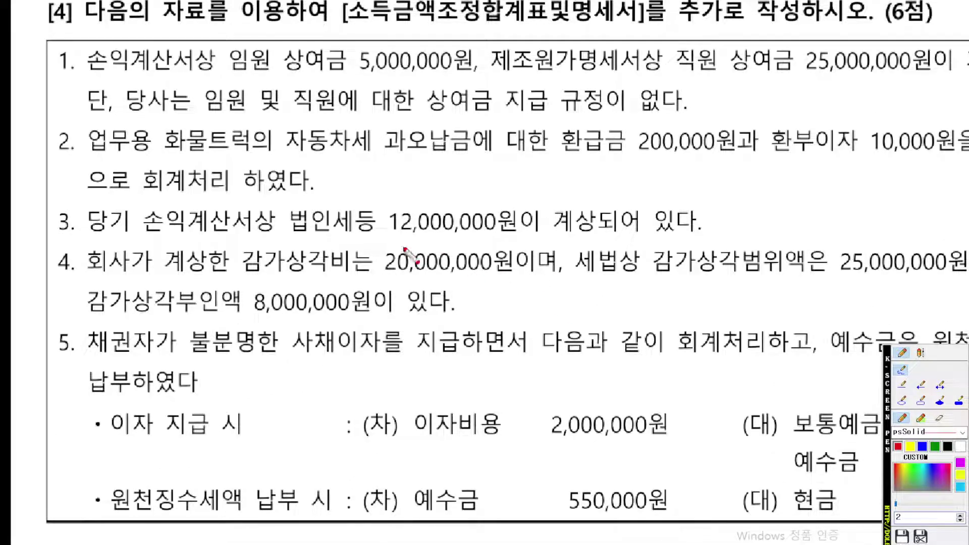
left_click_drag(299, 237, 810, 238)
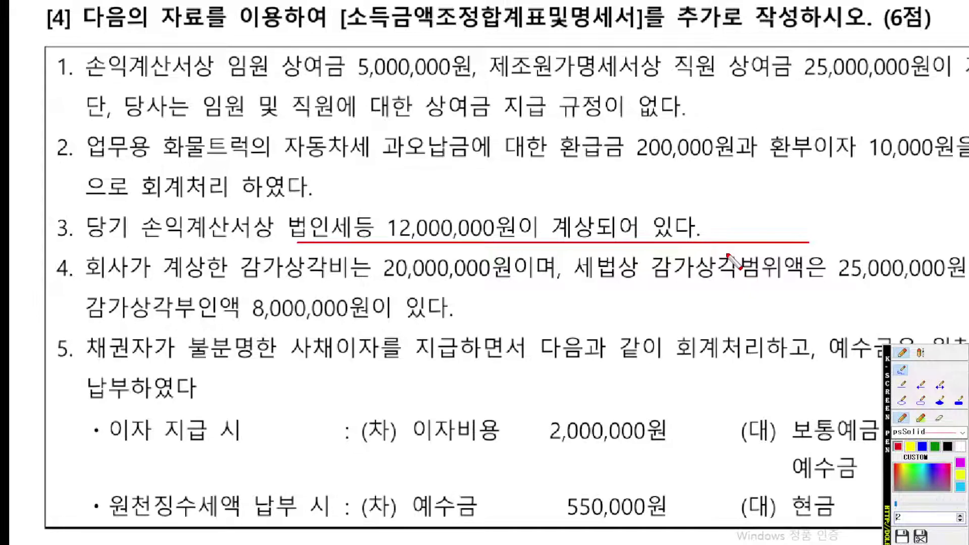
key("Escape")
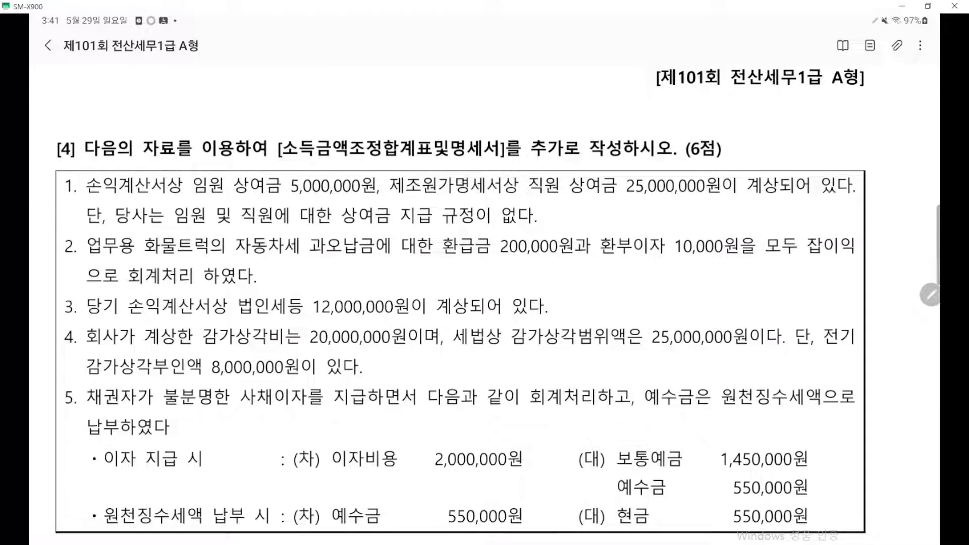
Search the adjustment subjects for 법인세 from a new row under 익금산입 및 손금불산입.
key("alt+Tab")
left_click(196, 276)
left_click(193, 288)
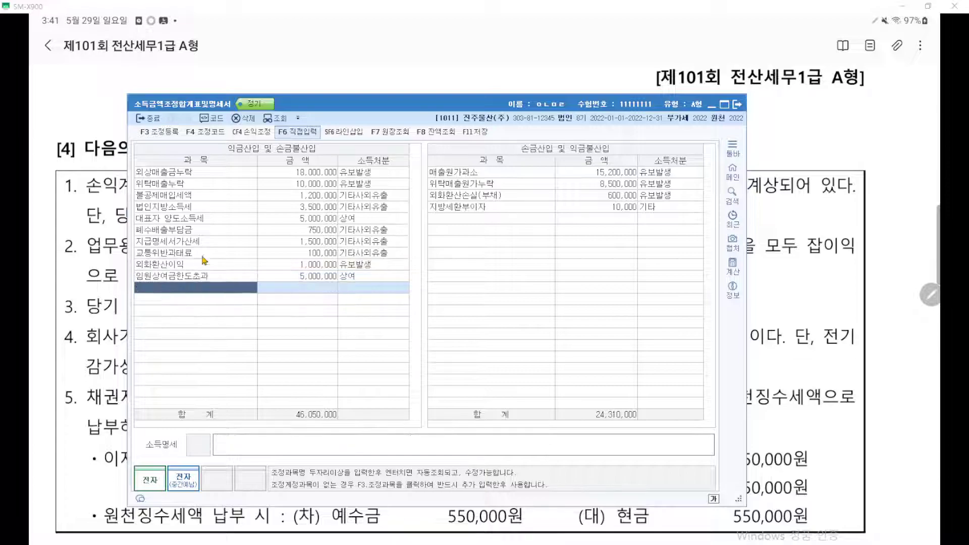
type("법인세")
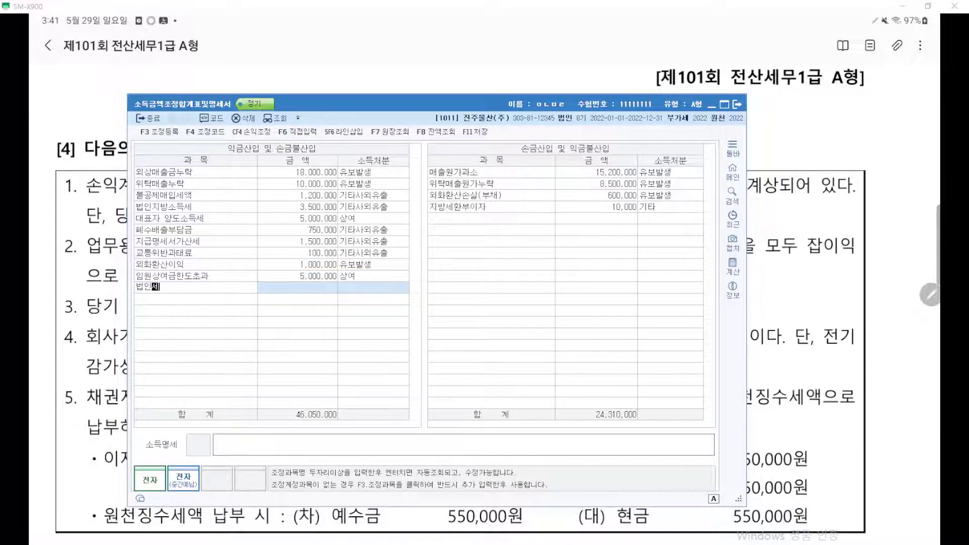
key("Return")
Underline and choose 법인세등 as the adjustment subject, and set its amount to 12,000,000.
key("Down")
key("Down")
key("Down")
key("Down")
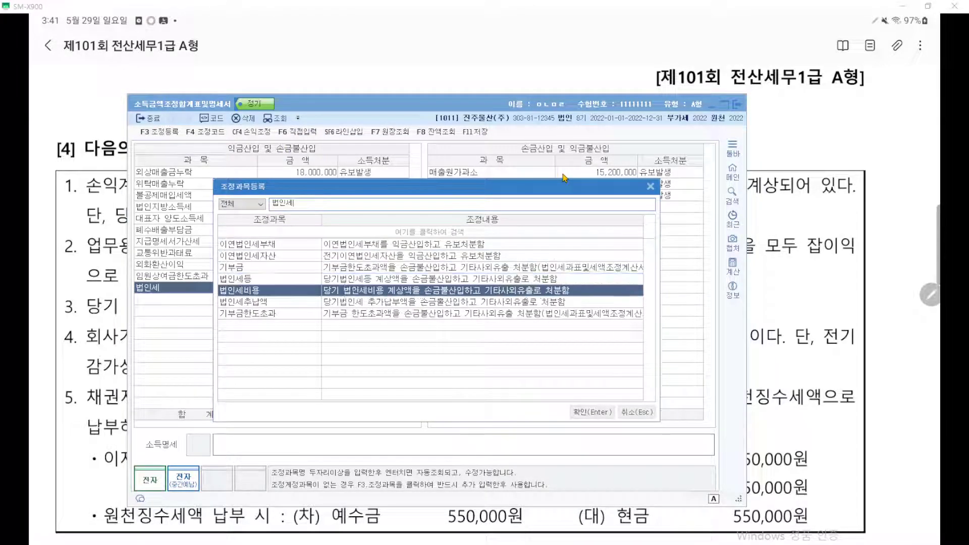
key("Up")
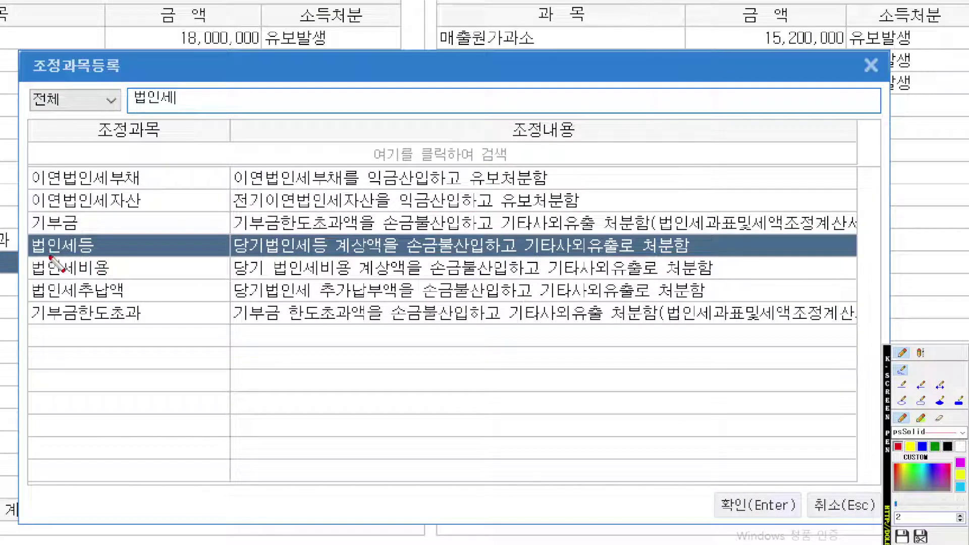
left_click_drag(49, 254, 864, 255)
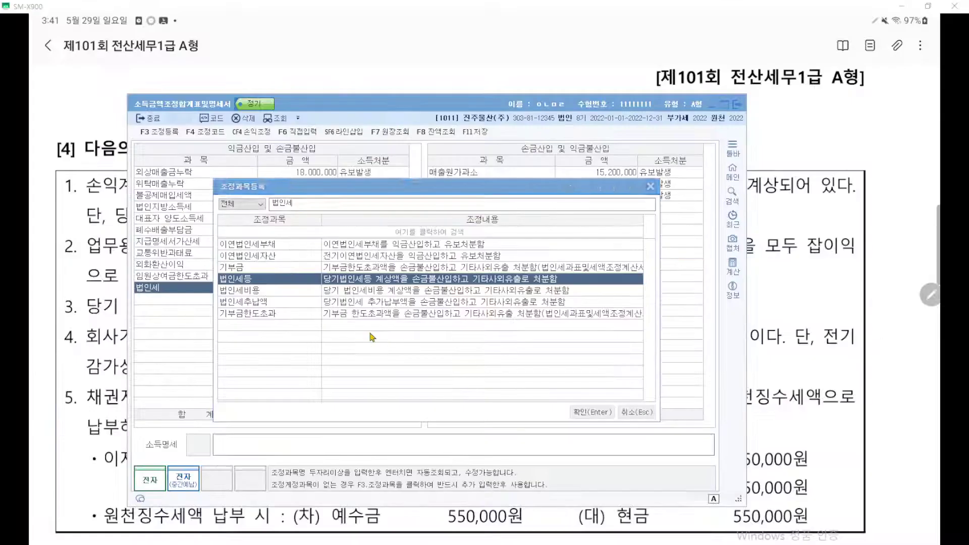
key("Return")
type("12,000,000")
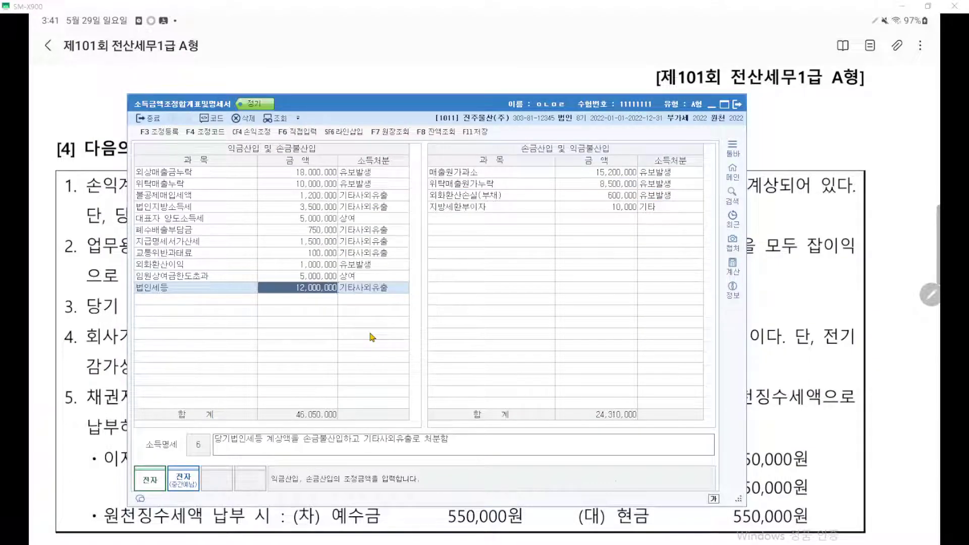
Commit the 법인세등 amount, return to the exam sheet, and underline item 4's depreciation figures and the 전기 감가상각부인액 8,000,000원.
key("Return")
left_click(815, 344)
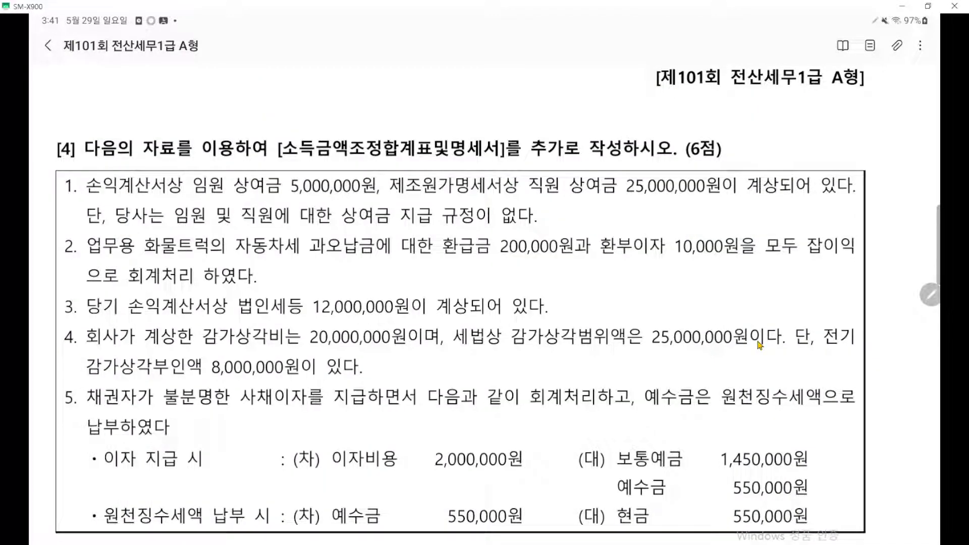
scroll(758, 342, "down", 2)
key("ctrl+F1")
scroll(758, 339, "up", 2)
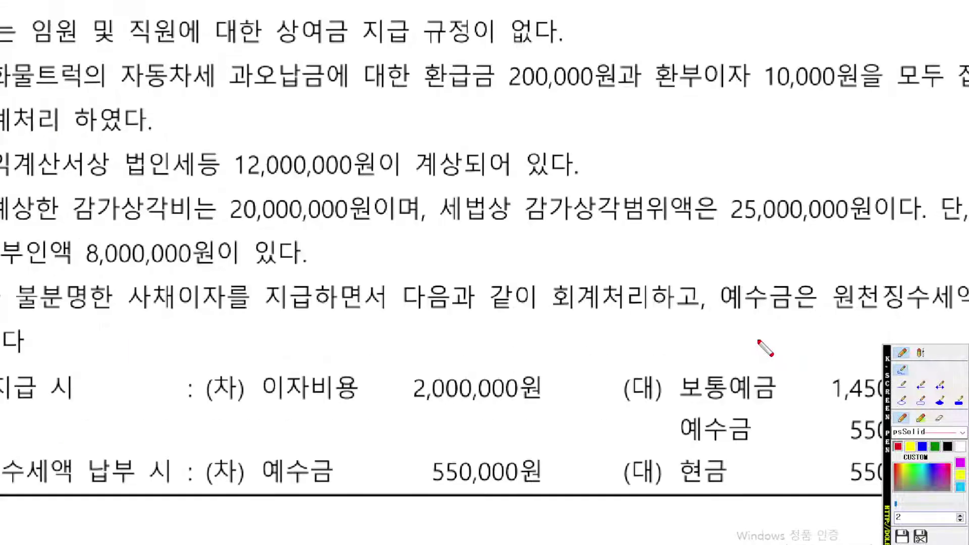
scroll(757, 339, "down", 1)
scroll(764, 281, "down", 1)
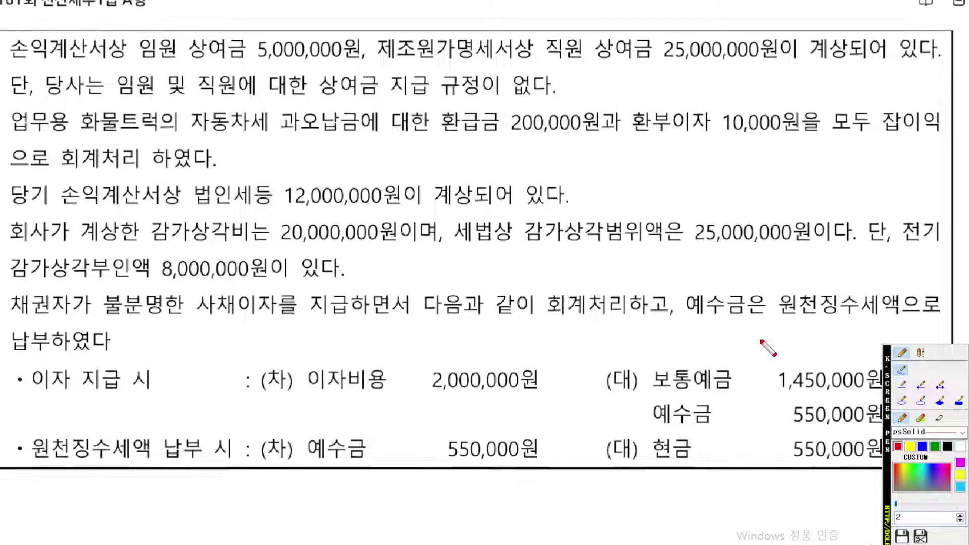
scroll(767, 281, "down", 1)
left_click_drag(839, 256, 901, 256)
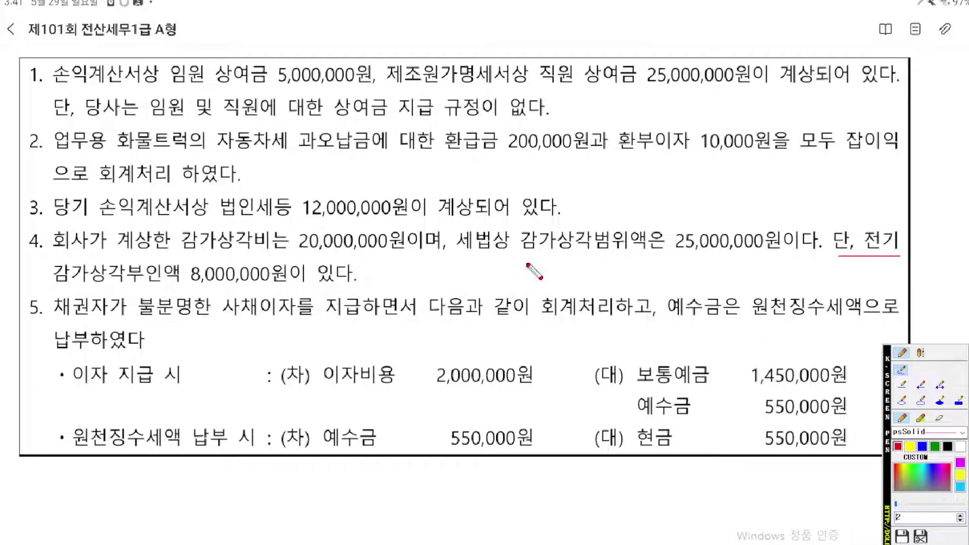
left_click_drag(301, 248, 758, 250)
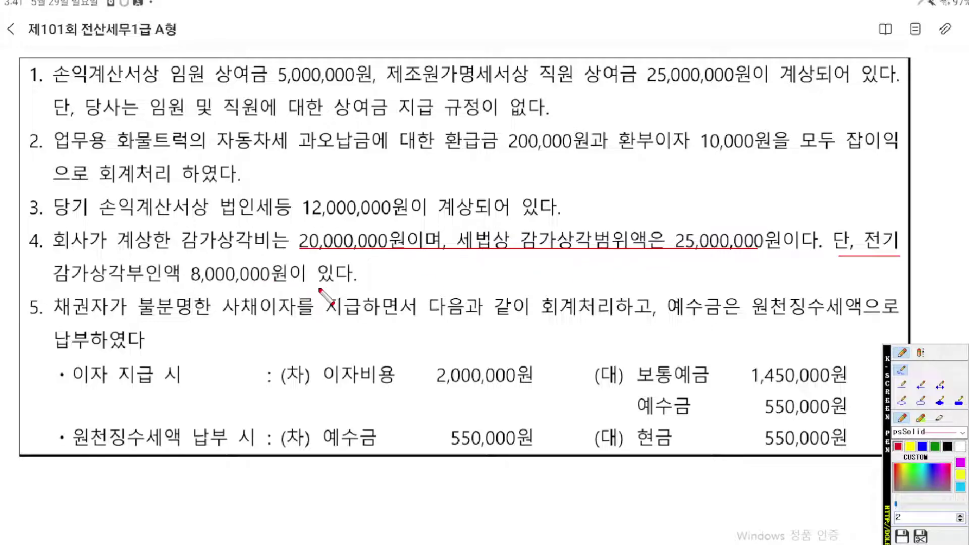
left_click_drag(319, 288, 58, 292)
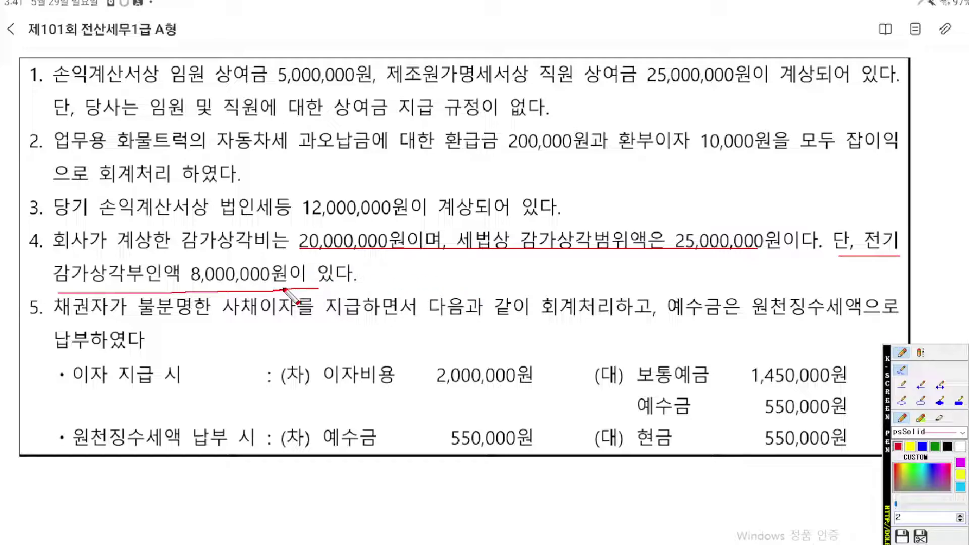
Draw an arrow from the prior-year disallowed amount to item 4's depreciation limit, circle both depreciation figures, and leave the pen view.
mouse_move(248, 291)
left_mouse_down()
mouse_move(324, 314)
mouse_move(529, 254)
mouse_move(502, 263)
mouse_move(568, 274)
left_mouse_up()
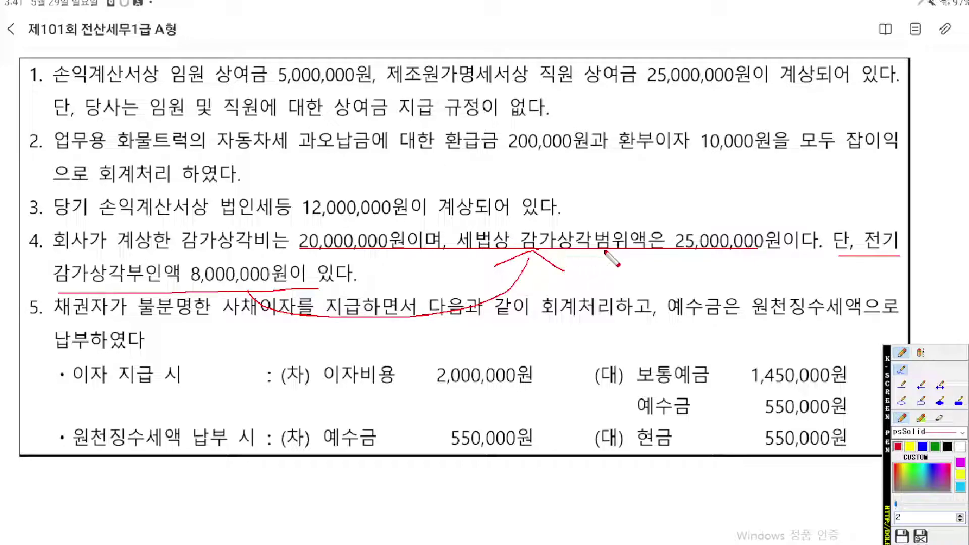
mouse_move(619, 254)
left_mouse_down()
mouse_move(368, 261)
mouse_move(577, 185)
left_mouse_up()
mouse_move(716, 186)
left_mouse_down()
mouse_move(766, 257)
mouse_move(735, 259)
left_mouse_up()
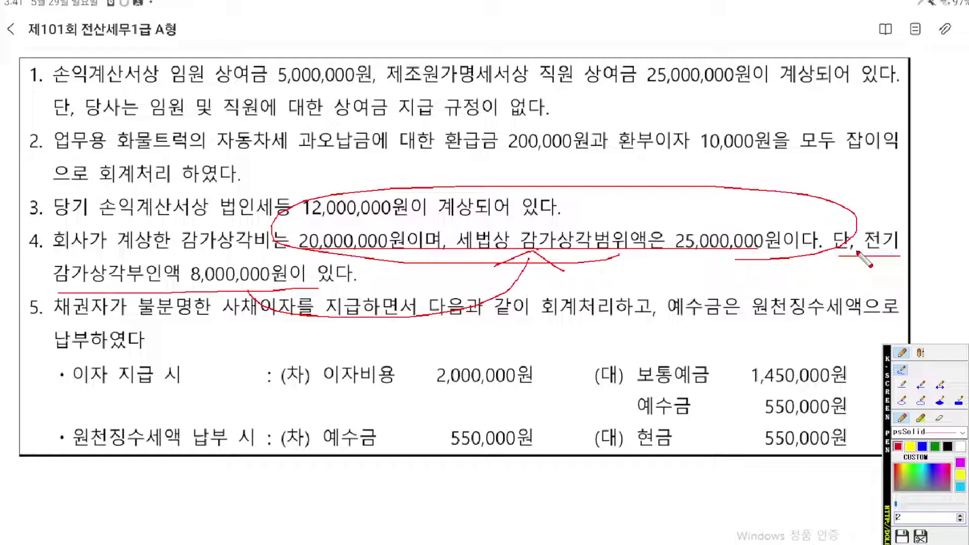
key("Escape")
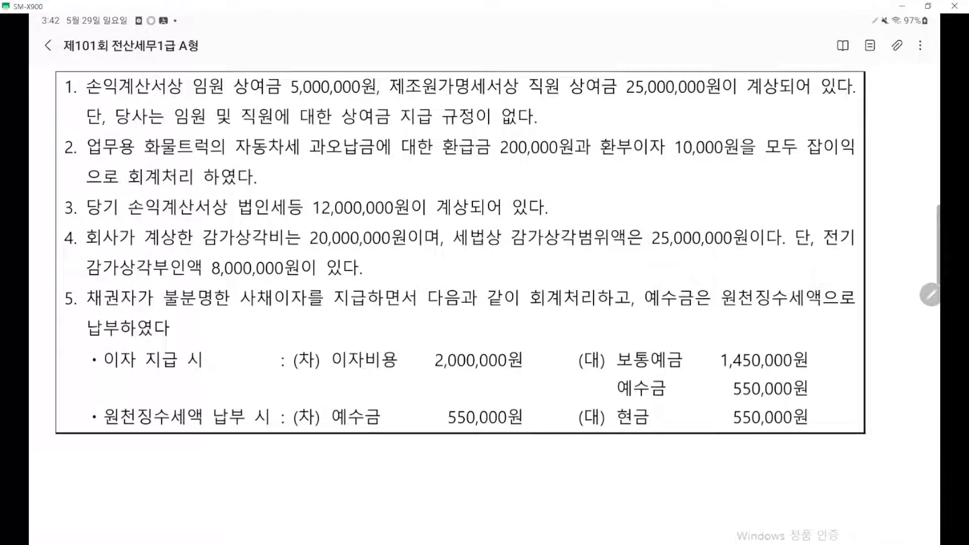
Search the adjustment subjects for 감가 from a new row under 손금산입 및 익금불산입, then underline and choose 기왕부인감가비손금산입.
key("alt+Tab")
left_click(483, 222)
type("감가")
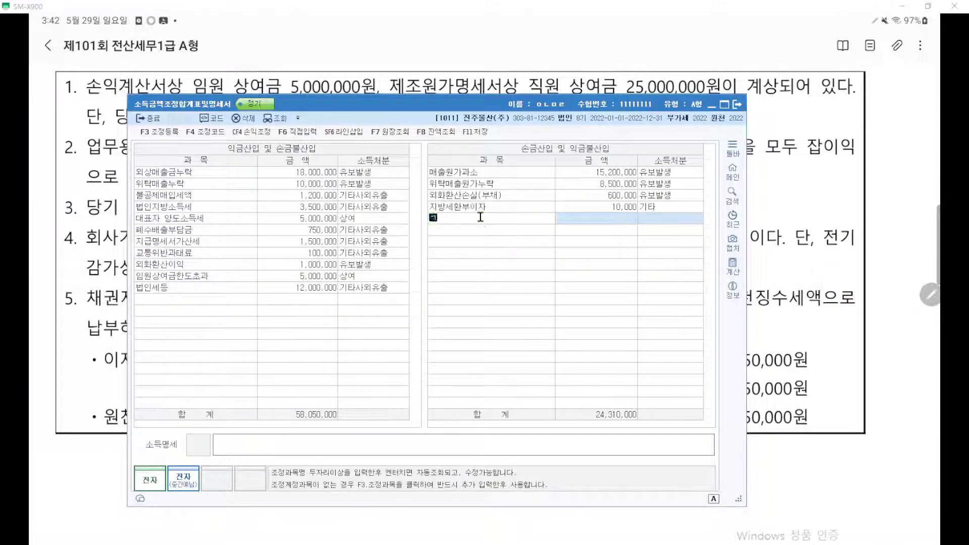
key("Return")
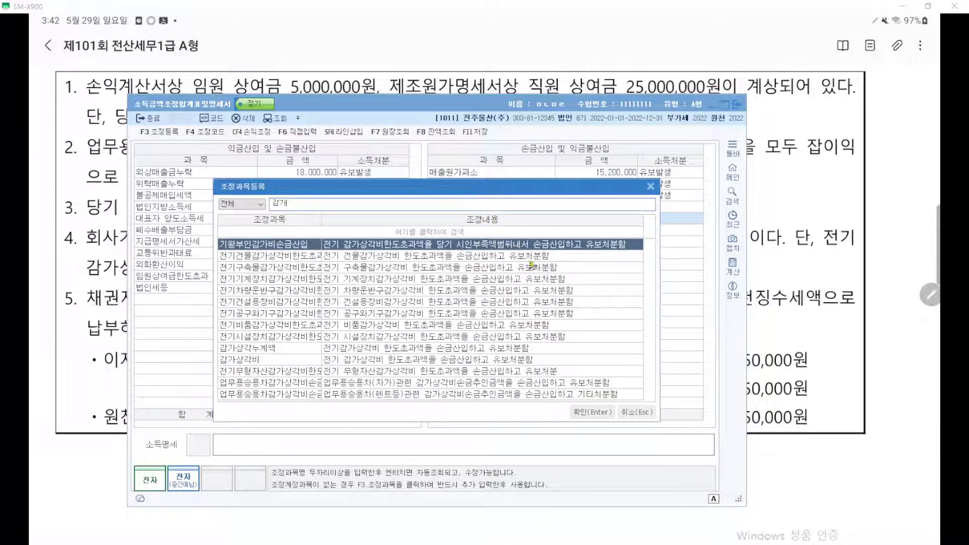
key("F12")
scroll(530, 270, "up", 7)
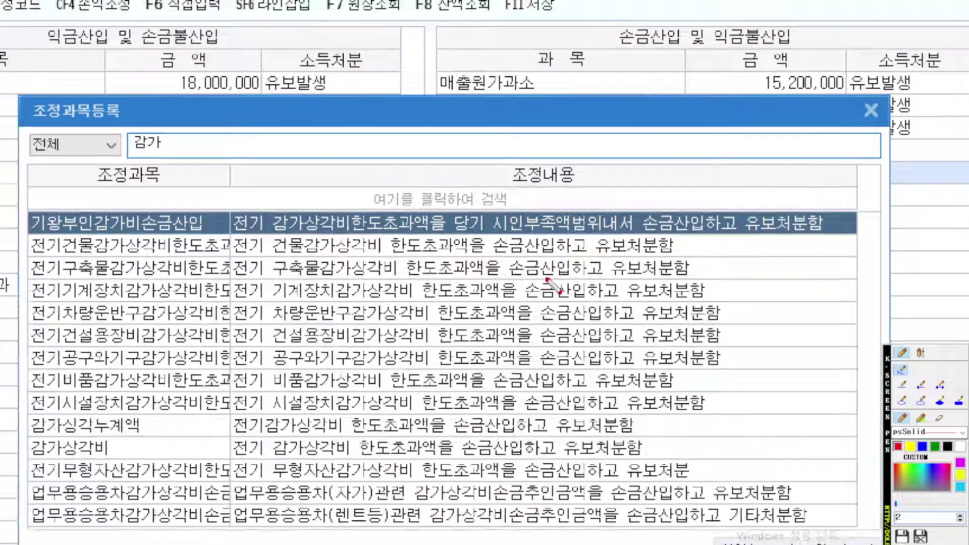
left_click_drag(47, 233, 864, 241)
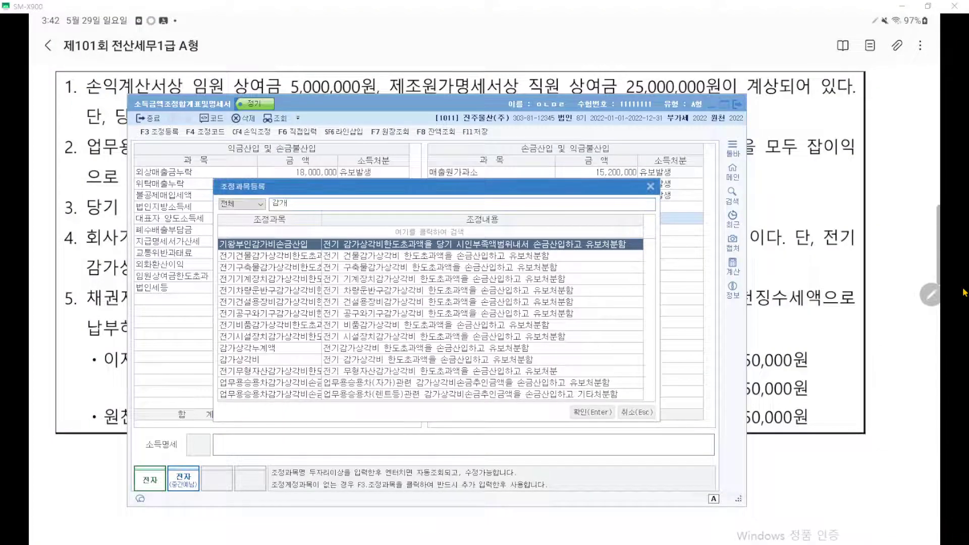
key("Return")
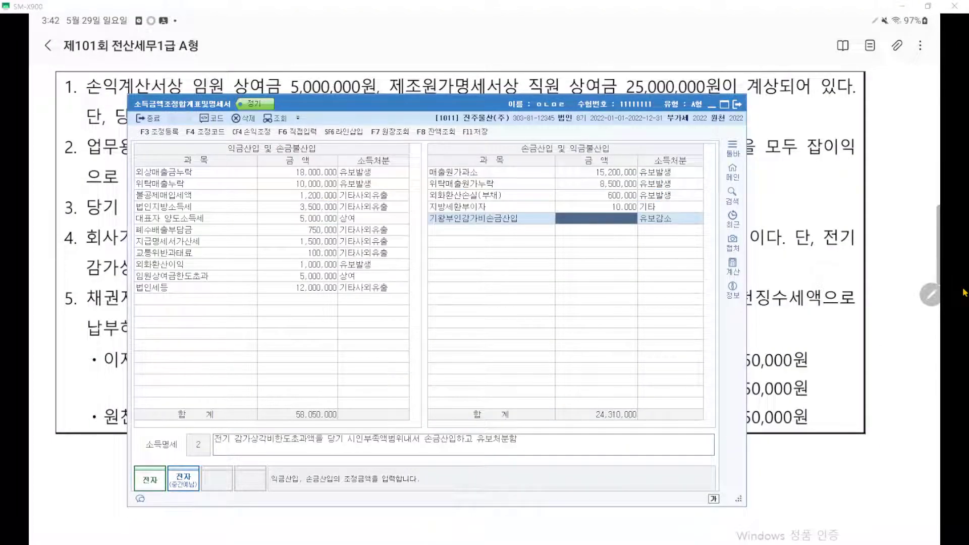
Set the 기왕부인감가비손금산입 amount to 5,000,000 and view the row and its 소득처분 enlarged.
left_click(933, 294)
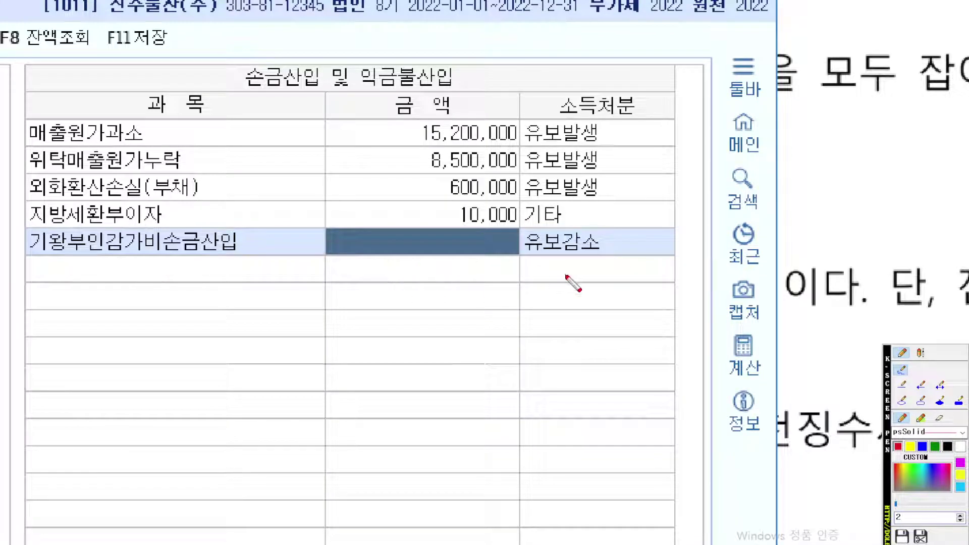
key("Escape")
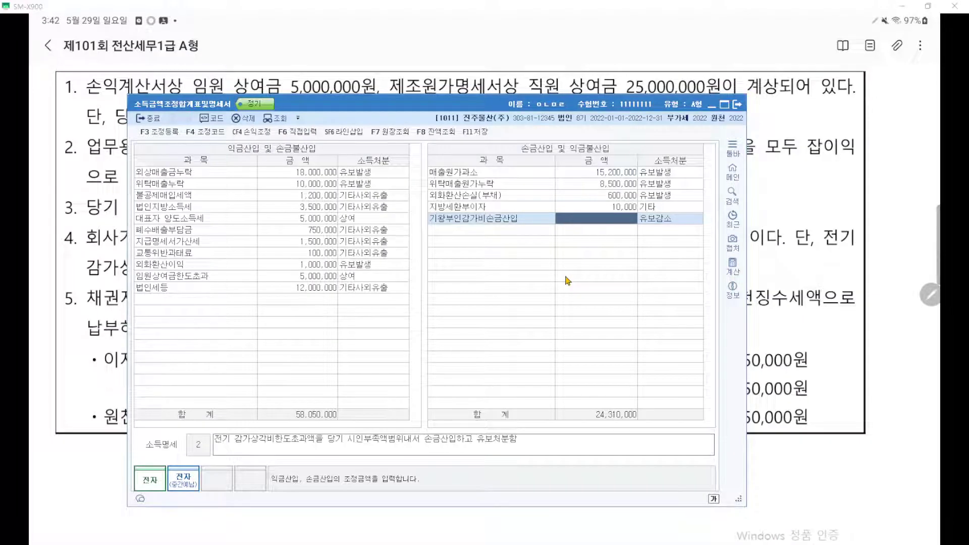
type("5,000,000")
key("Return")
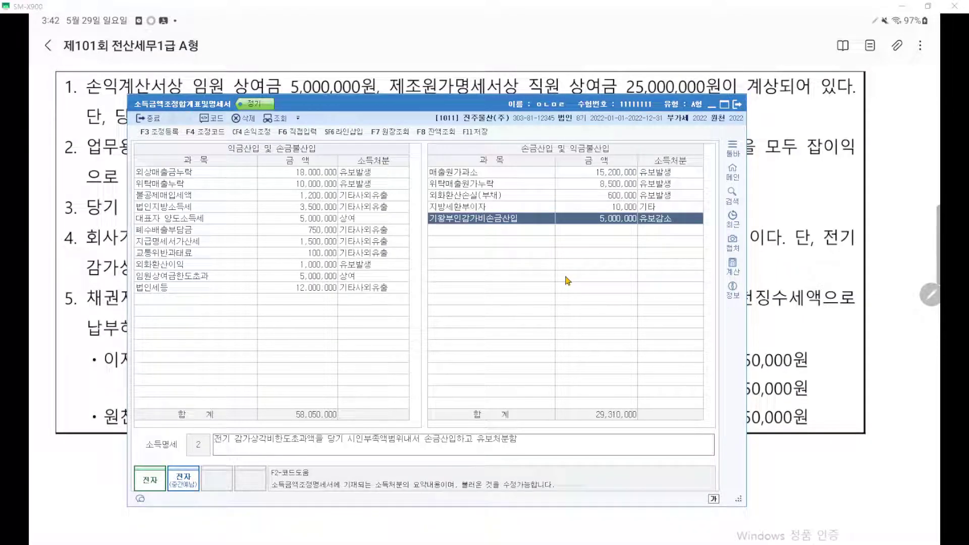
key("ctrl+shift+p")
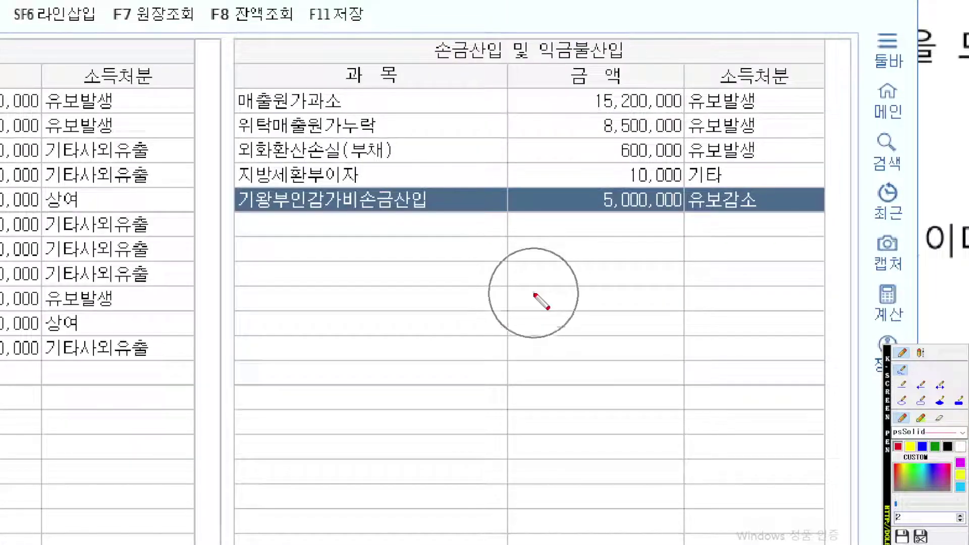
key("ctrl+shift+p")
Return to the exam sheet and mark item 5's 채권자가 불분명한 사채이자, 보통예금 1,450,000원 and 예수금 550,000원 with the pen.
left_click(818, 303)
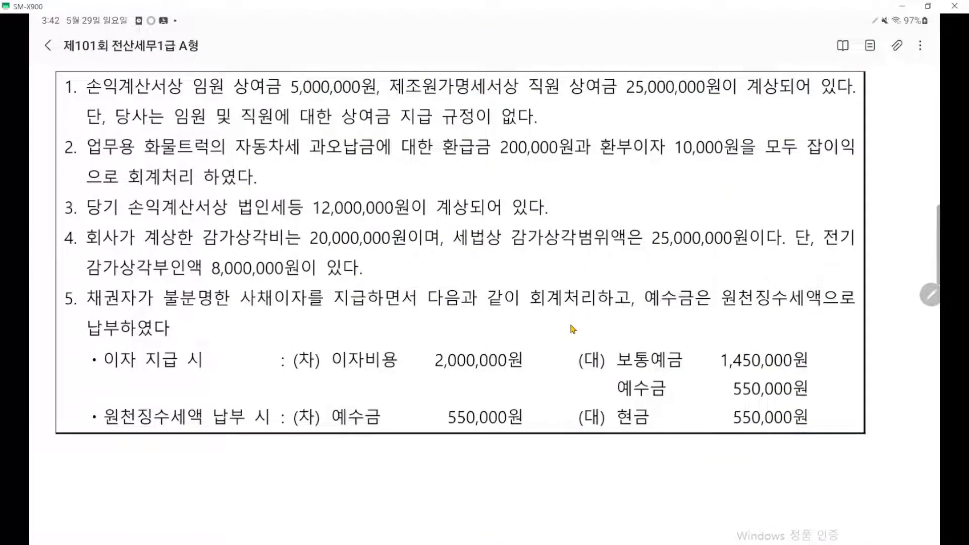
scroll(571, 329, "down", 1)
key("ctrl+shift+p")
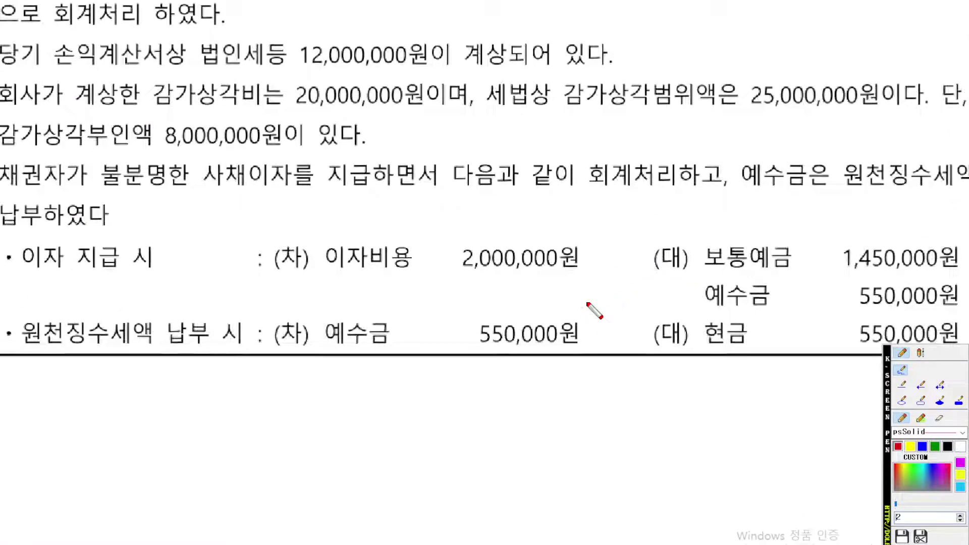
left_click_drag(1, 190, 291, 191)
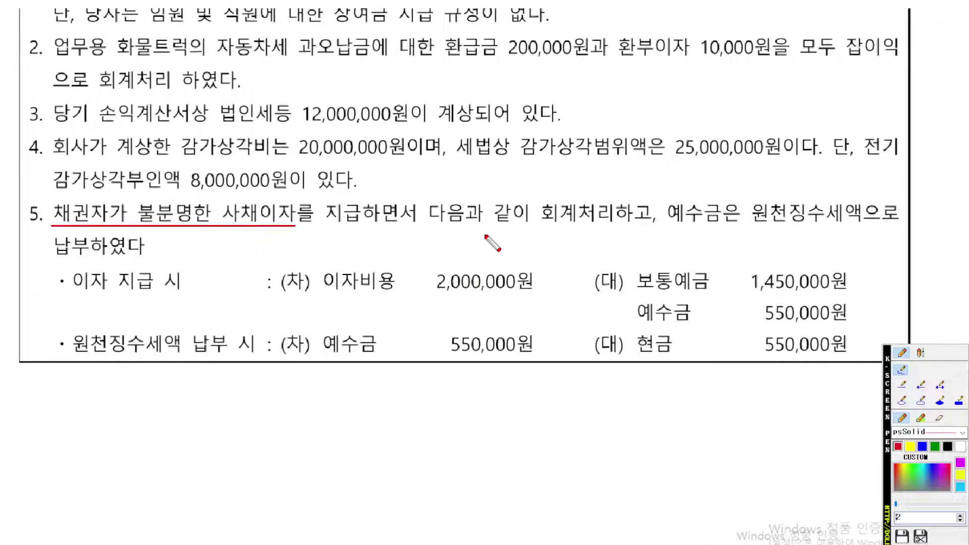
mouse_move(632, 294)
left_mouse_down()
mouse_move(859, 292)
mouse_move(792, 258)
left_mouse_up()
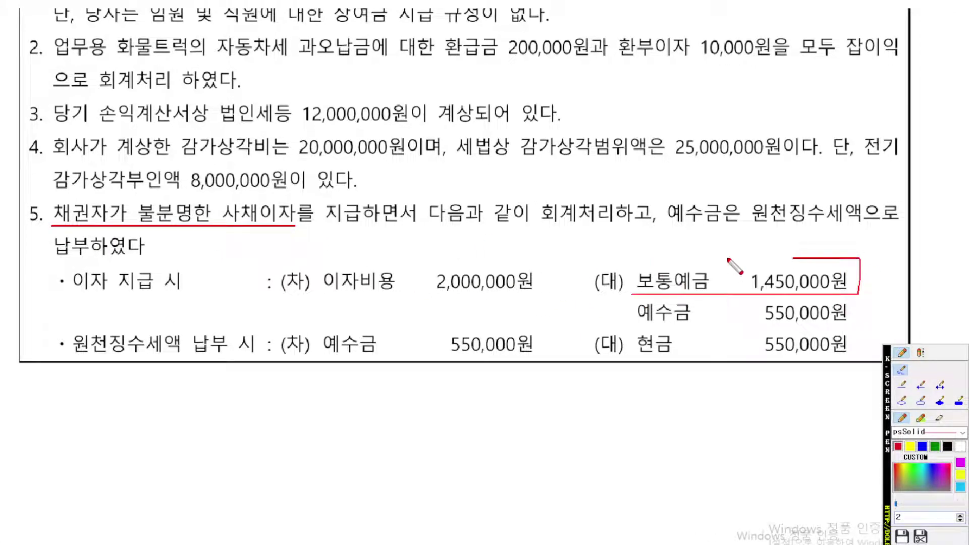
mouse_move(728, 258)
left_mouse_down()
mouse_move(586, 259)
mouse_move(624, 294)
mouse_move(650, 294)
left_mouse_up()
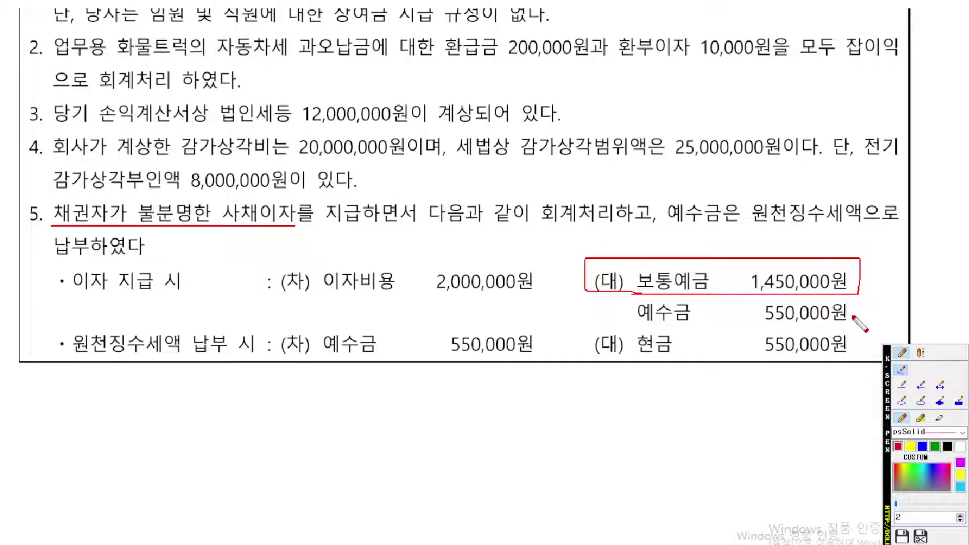
mouse_move(853, 318)
left_mouse_down()
mouse_move(676, 343)
mouse_move(722, 298)
mouse_move(866, 327)
left_mouse_up()
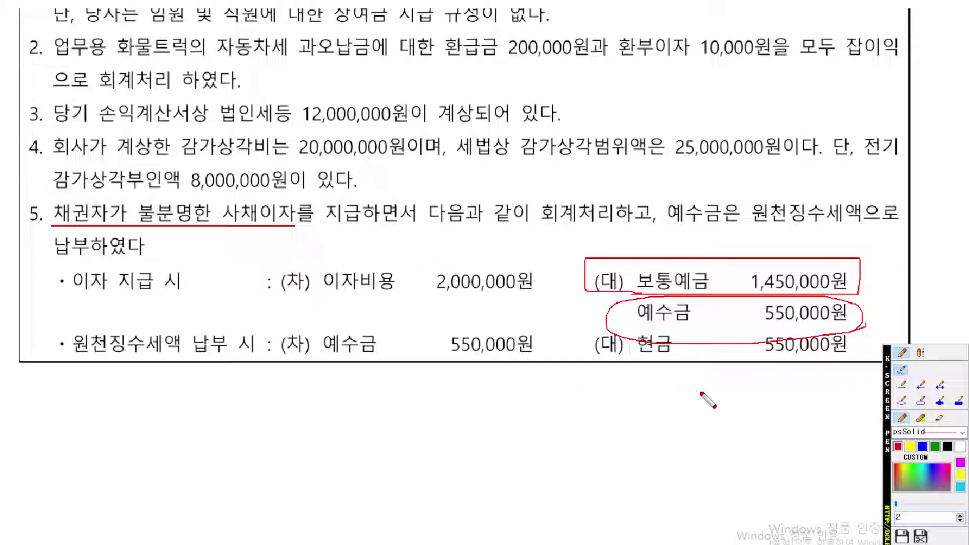
key("Escape")
scroll(522, 356, "down", 2)
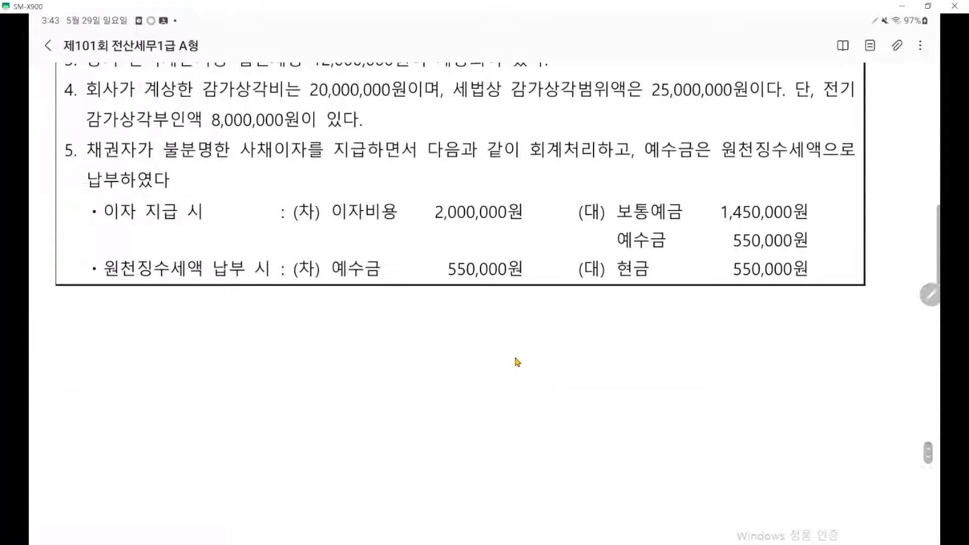
Search the adjustment subjects for 채권자 from a new row under 익금산입 및 손금불산입 and underline the entry disposed of as 상여.
key("alt+Tab")
left_click(182, 301)
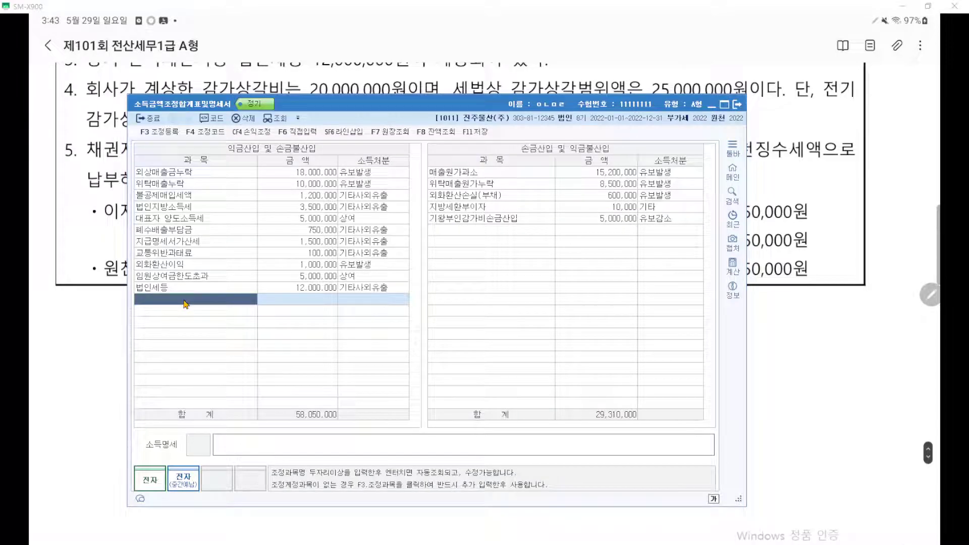
type("채권자")
key("Return")
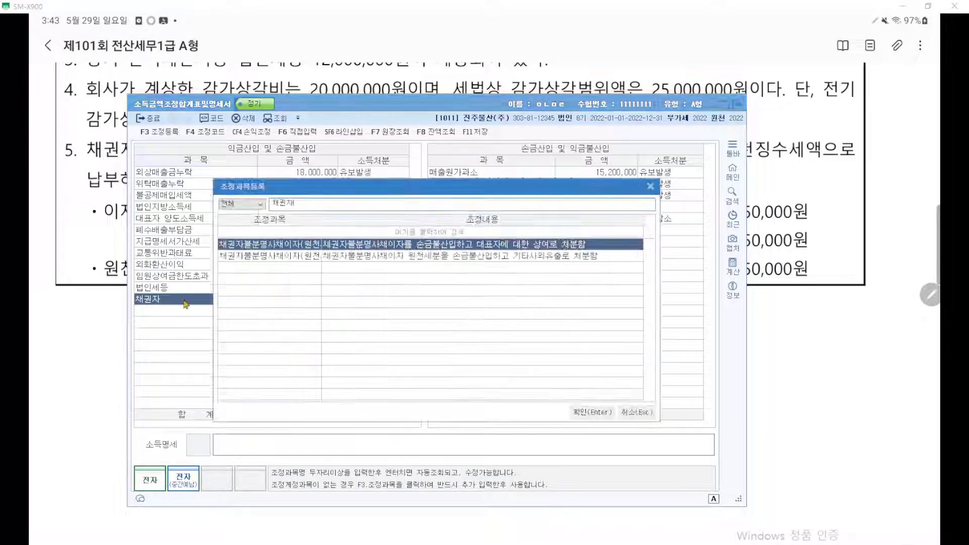
key("ctrl+F12")
scroll(374, 317, "up", 7)
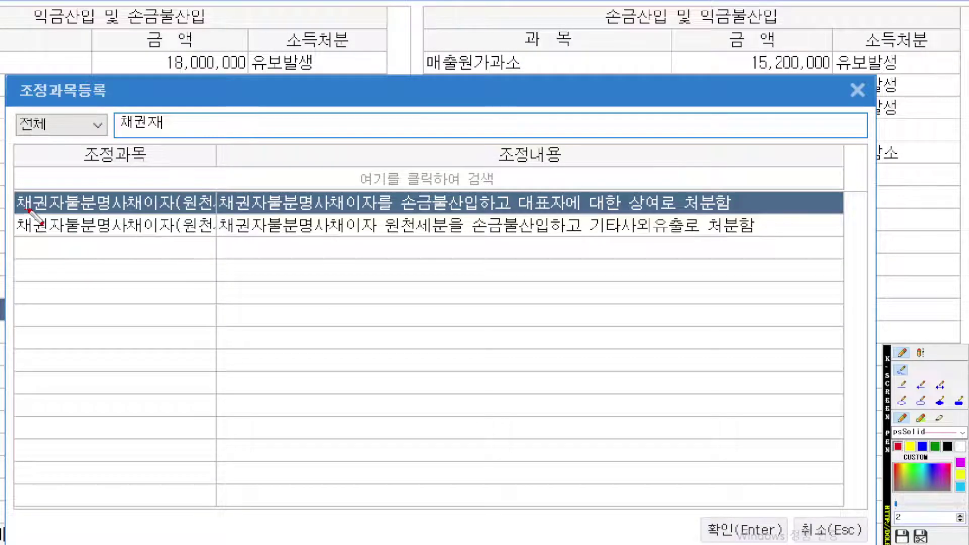
left_click_drag(26, 208, 808, 208)
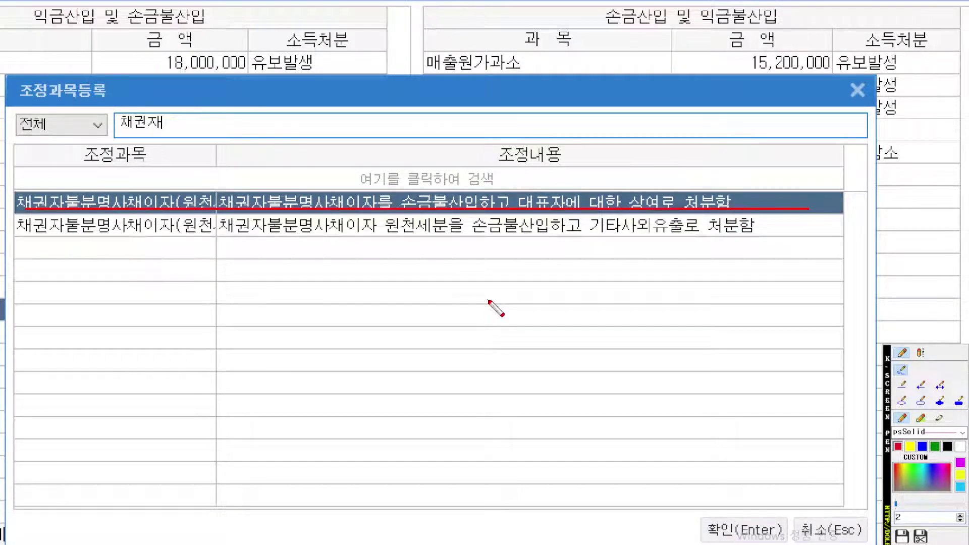
Choose the 채권자불분명사채이자 subject excluding 원천세, disposed of as 상여, and set its amount to 1,450,000.
key("ctrl+F12")
key("Return")
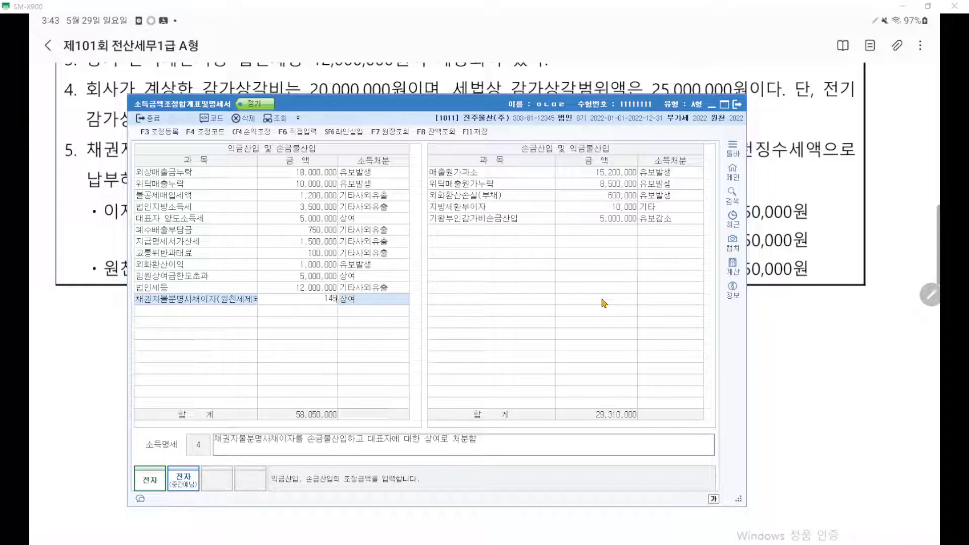
type("000")
key("Return")
key("Return")
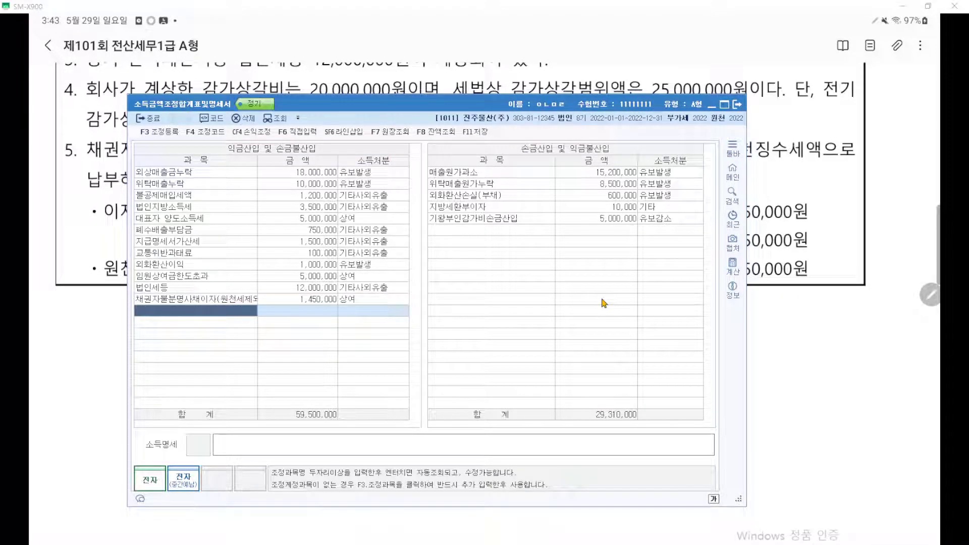
Add 채권자불분명사채이자(원천세분) under 익금산입 및 손금불산입 with an amount of 550,000.
type("채권")
key("Return")
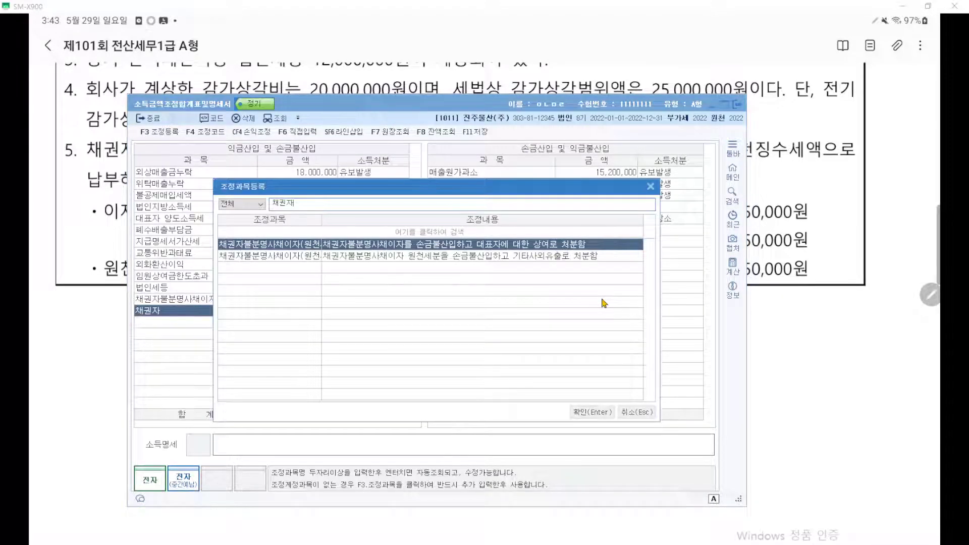
key("Down")
key("Return")
type("550,000")
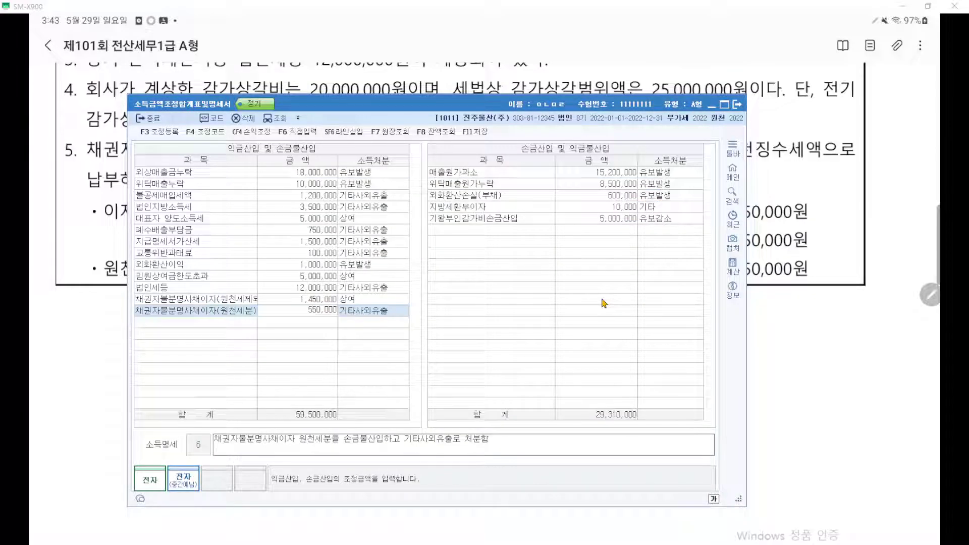
key("Return")
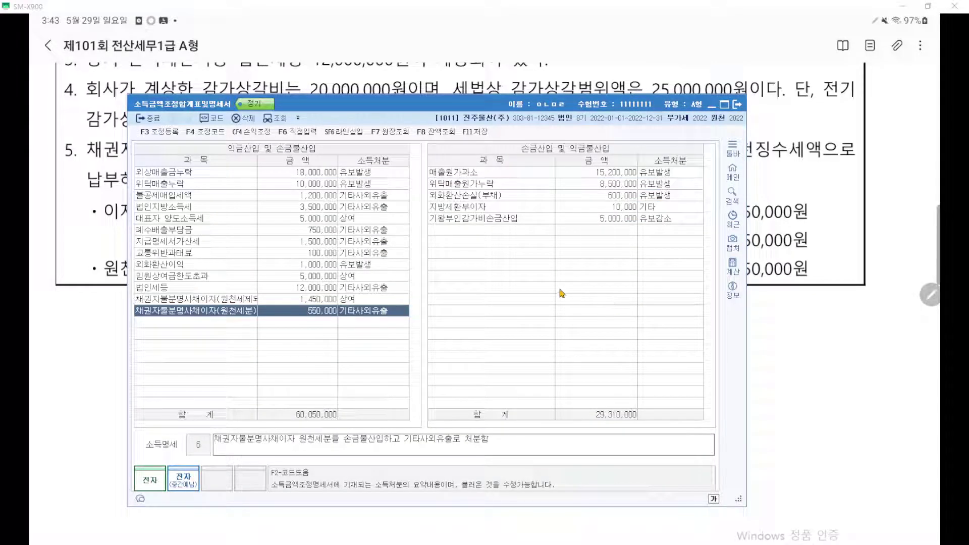
Enlarge both adjustment lists with the screen pen and review the entered subjects, amounts and 소득처분.
key("ctrl+2")
scroll(450, 320, "up", 6)
mouse_move(450, 320)
left_mouse_down()
mouse_move(497, 312)
mouse_move(486, 307)
left_mouse_up()
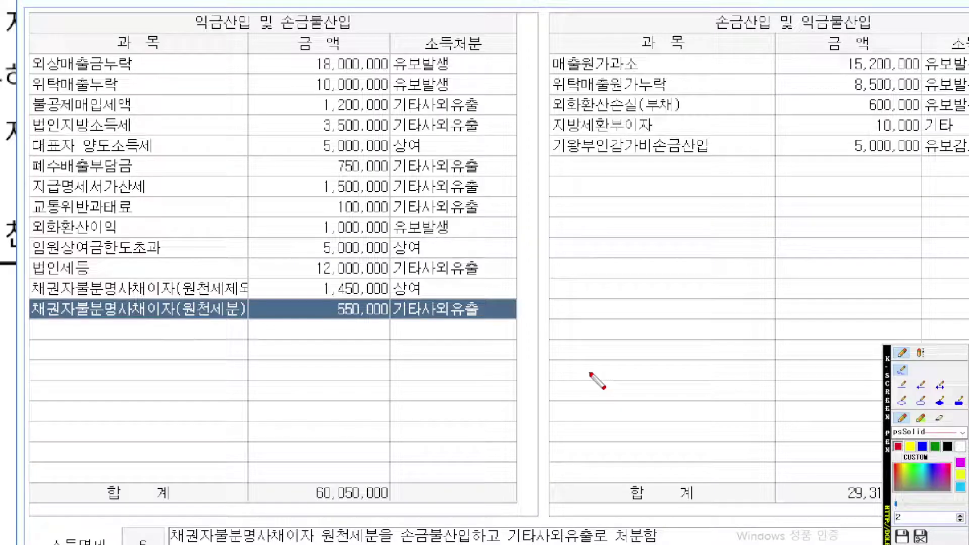
Switch to the 제101회 전산세무1급 A형 question document and read question [5] on the 기부금조정명세서.
key("Escape")
left_click(852, 372)
scroll(689, 353, "down", 5)
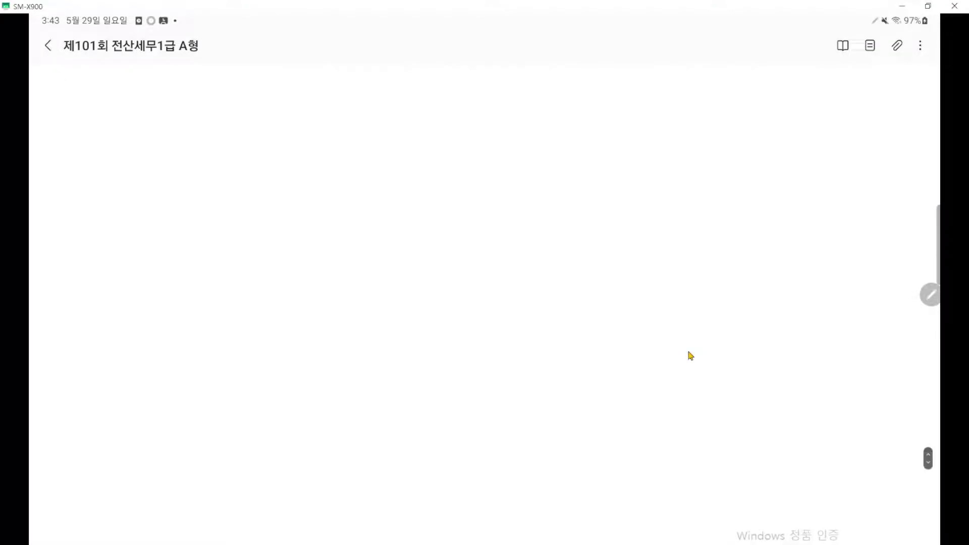
scroll(690, 356, "down", 10)
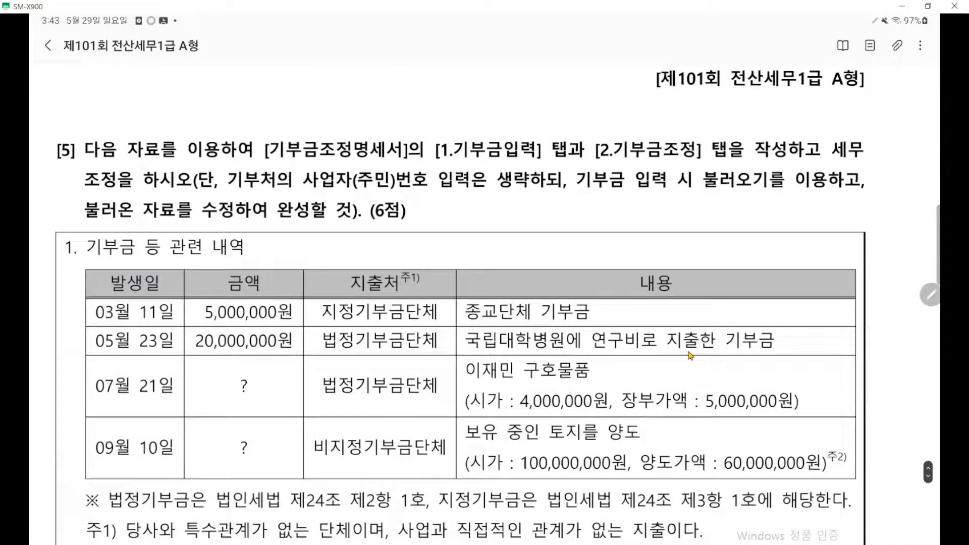
scroll(690, 355, "down", 1)
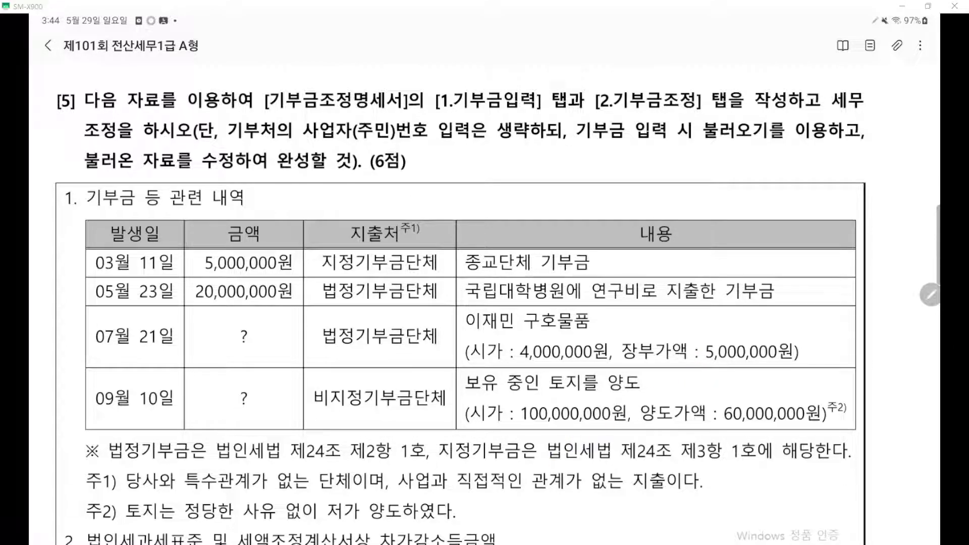
Open the 기부금조정명세서 in KcLep and load the recorded donations into the 기부금 입력 section.
key("alt+Tab")
left_click(737, 108)
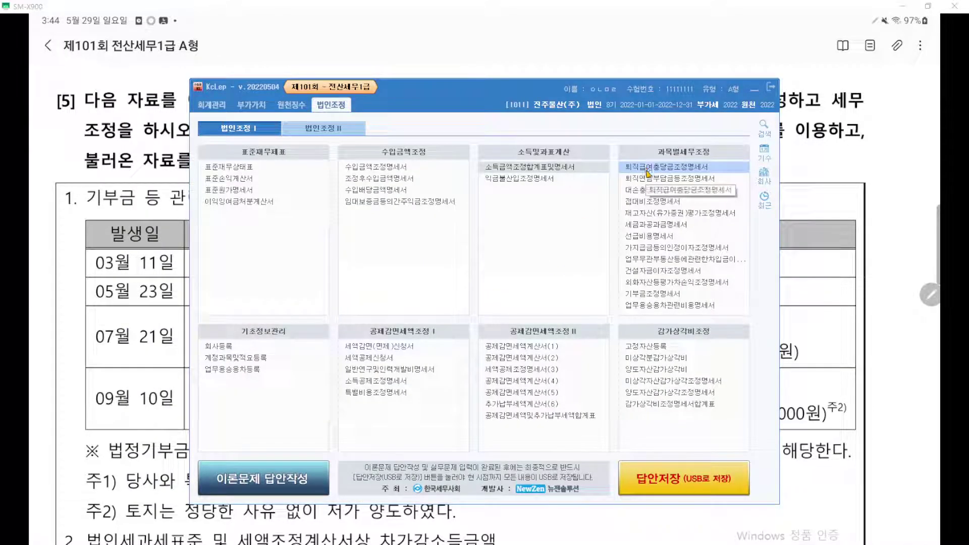
left_click(669, 298)
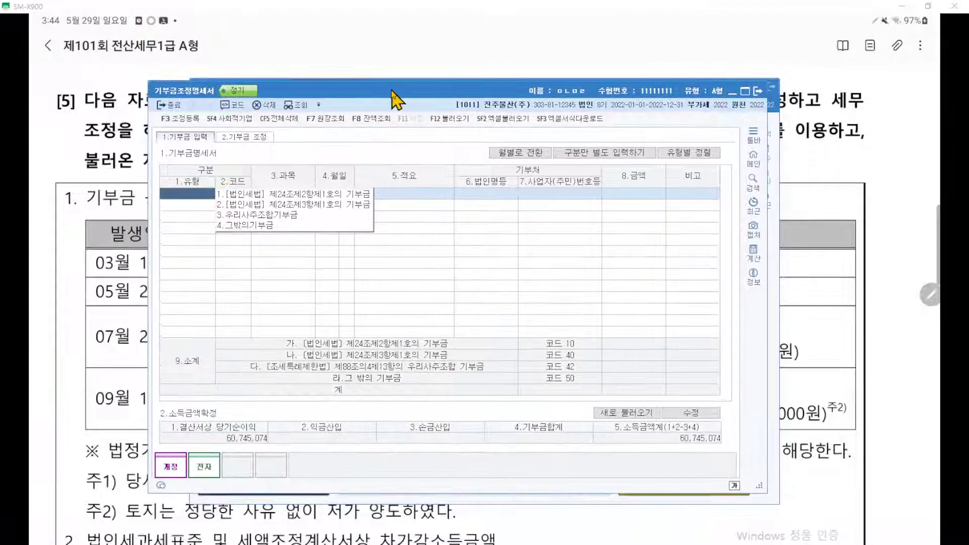
left_click(522, 127)
left_click(560, 326)
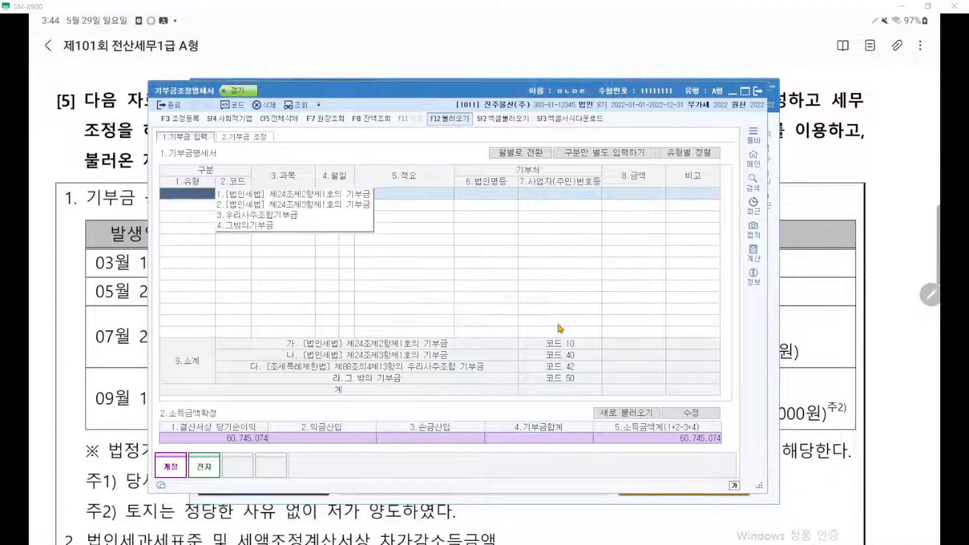
Enlarge the loaded 기부금명세서 and circle the donation amounts with the screen pen.
key("ctrl+2")
scroll(520, 224, "up", 5)
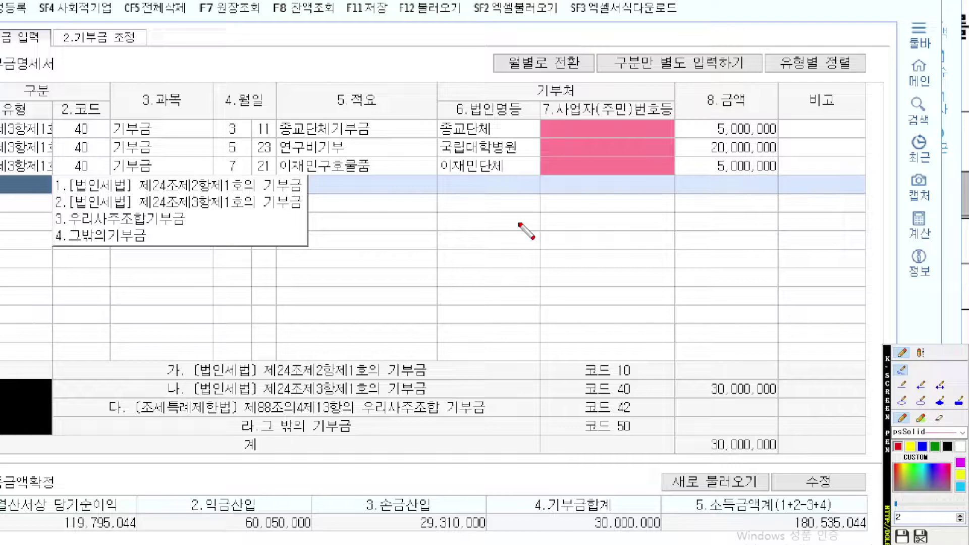
scroll(545, 236, "up", 3)
scroll(545, 237, "down", 4)
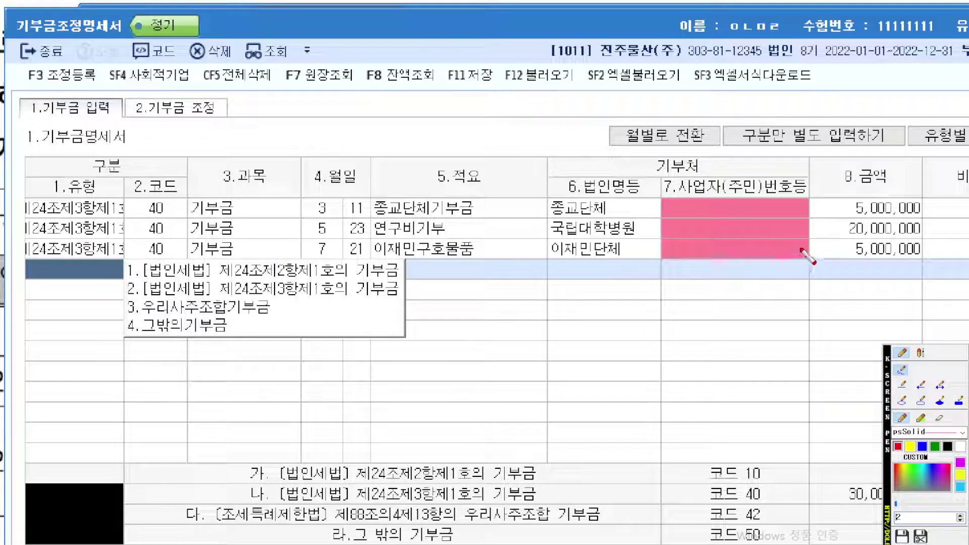
mouse_move(901, 285)
left_mouse_down()
mouse_move(787, 295)
mouse_move(921, 159)
mouse_move(902, 289)
left_mouse_up()
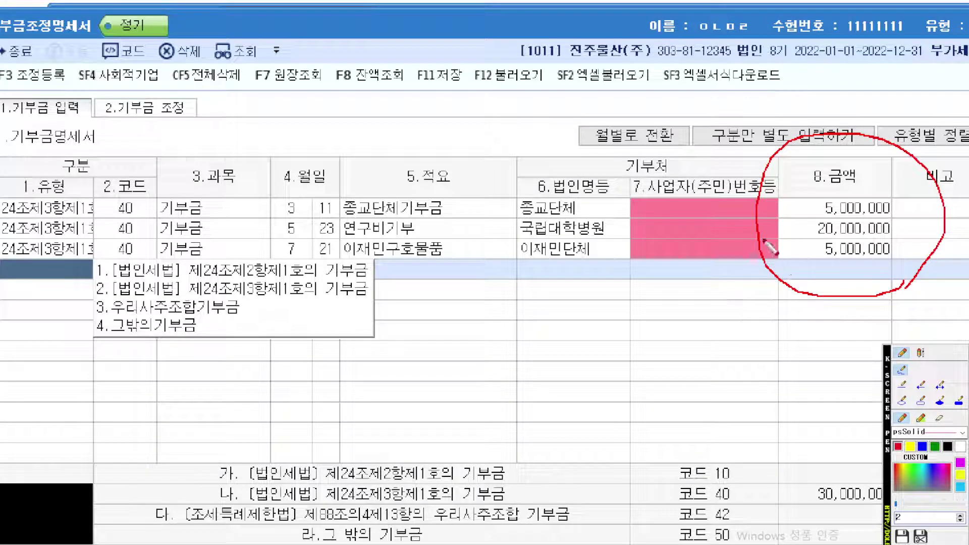
key("Escape")
Return to the question document and examine question [5]'s donation table, its notes and the 차가감소득금액 data.
left_click(824, 289)
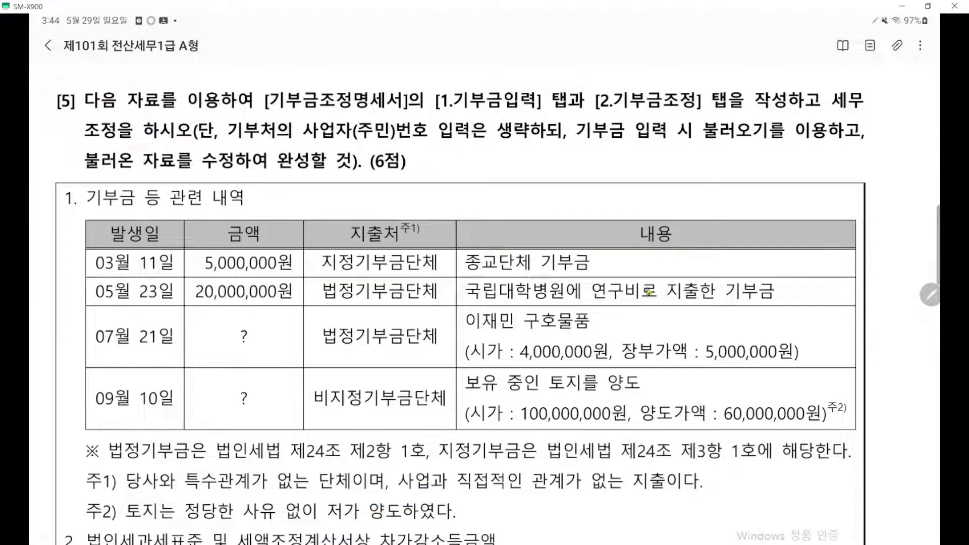
key("ctrl+2")
scroll(602, 296, "up", 2)
left_click_drag(604, 295, 618, 222)
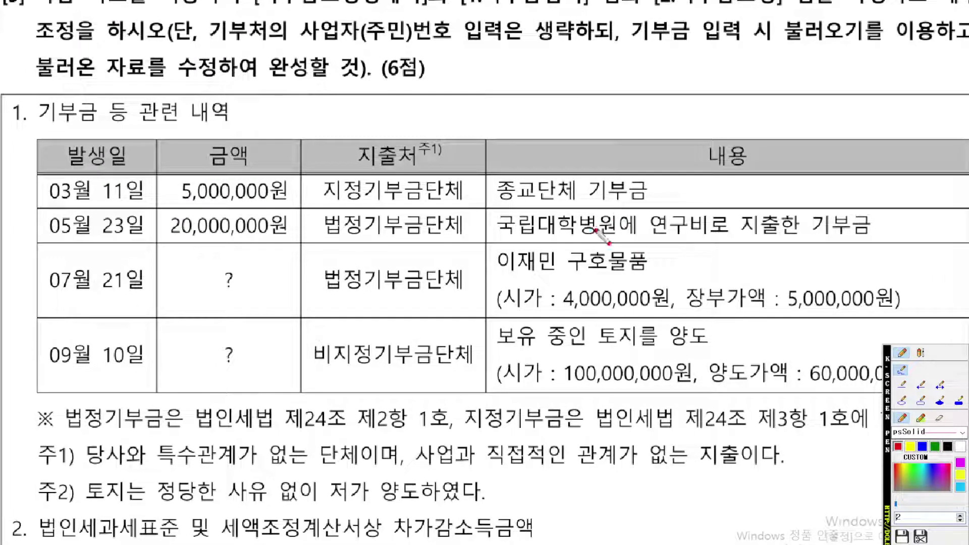
key("Escape")
scroll(550, 274, "down", 5)
key("ctrl+2")
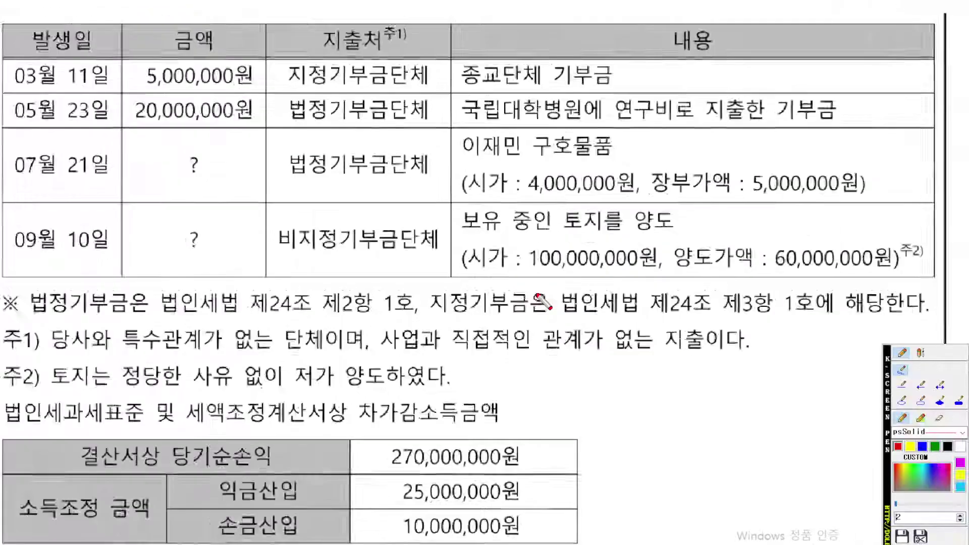
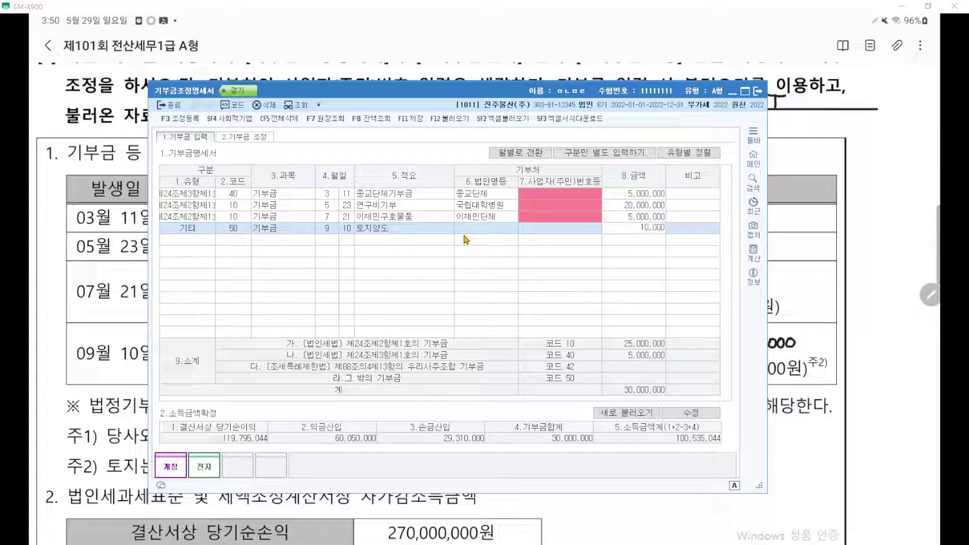
Set the 토지양도 donation's amount to 10,000,000, and mark that amount and the 기타 type with the screen pen.
key("Return")
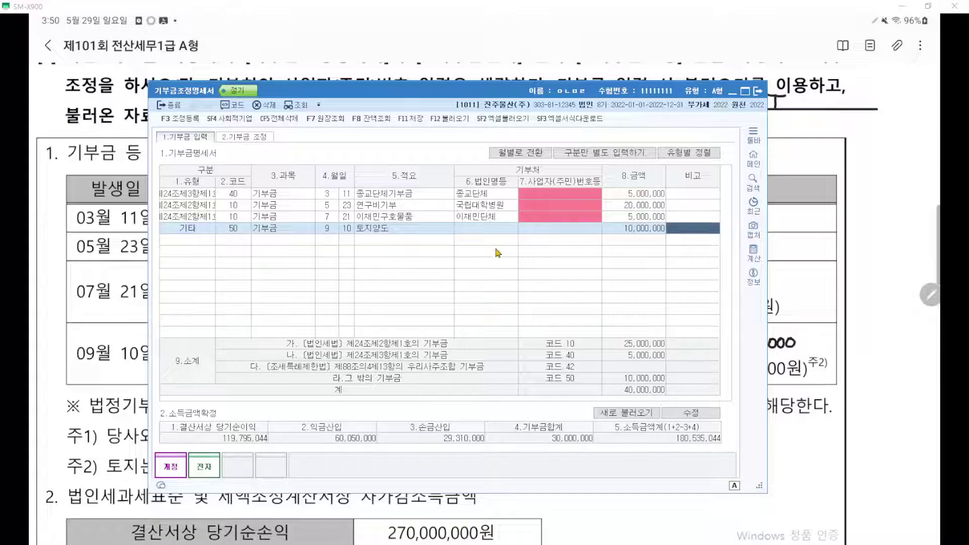
key("ctrl+1")
scroll(507, 258, "up", 6)
scroll(522, 266, "down", 2)
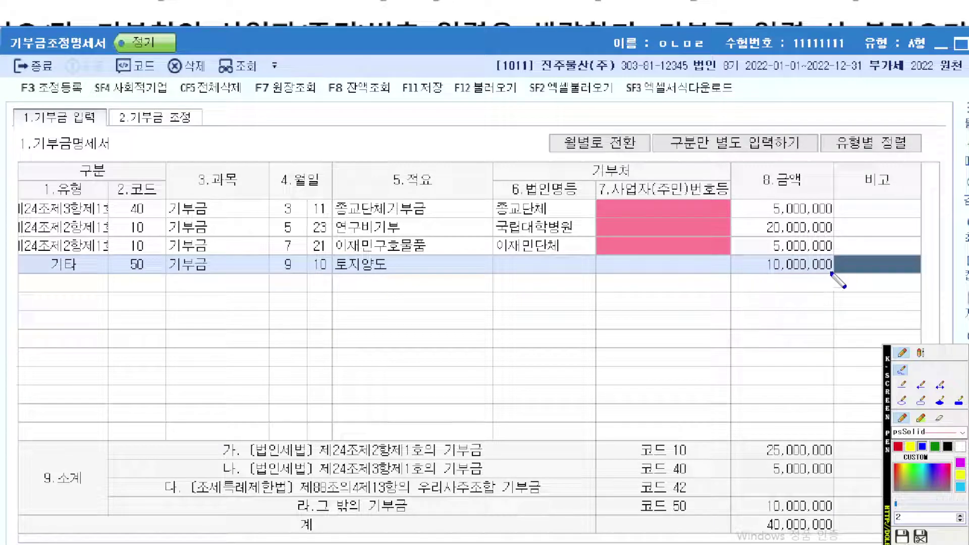
left_click_drag(833, 274, 751, 275)
left_click_drag(817, 275, 741, 274)
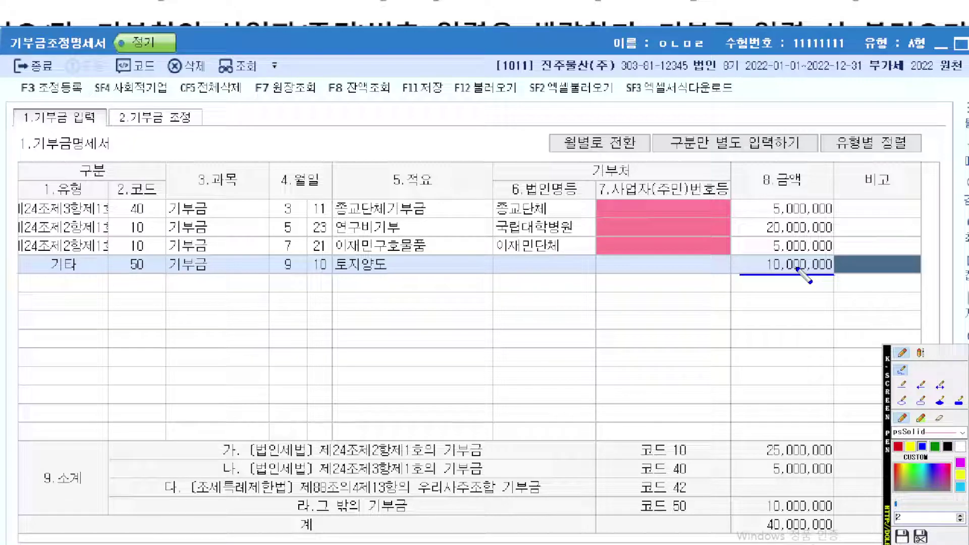
mouse_move(117, 281)
left_mouse_down()
mouse_move(47, 276)
mouse_move(99, 279)
left_mouse_up()
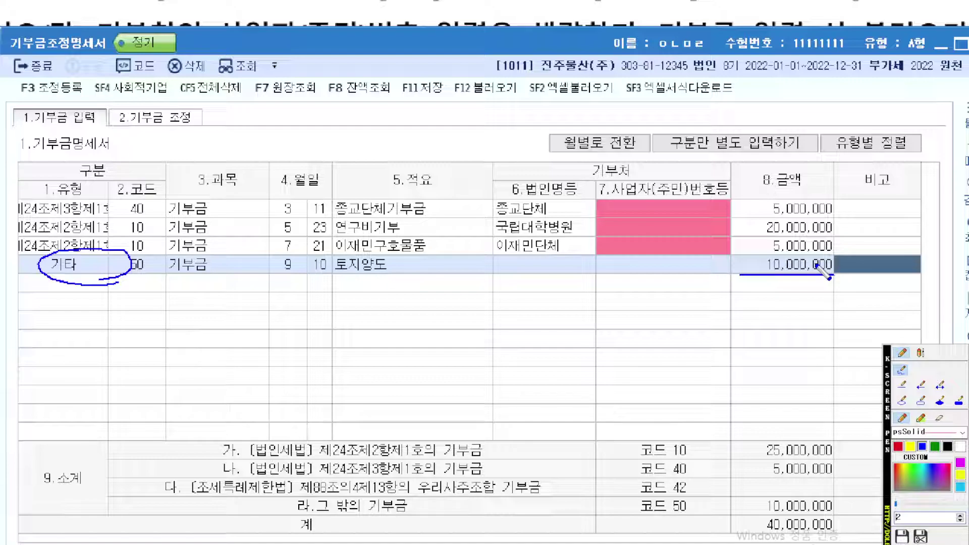
left_click_drag(796, 257, 811, 269)
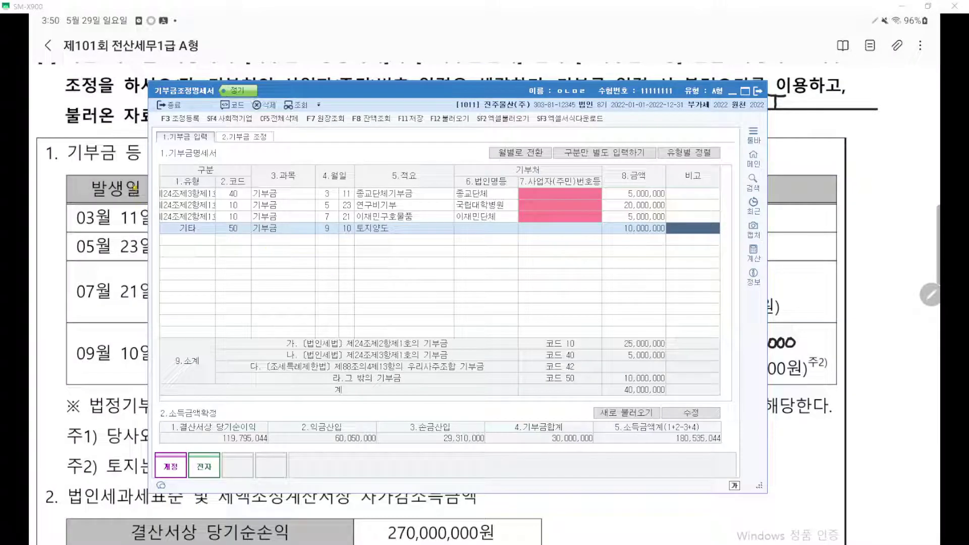
Open 조정 등록 and search the adjustment subjects for 비지정 from a new row under 익금산입 및 손금불산입.
left_click(180, 119)
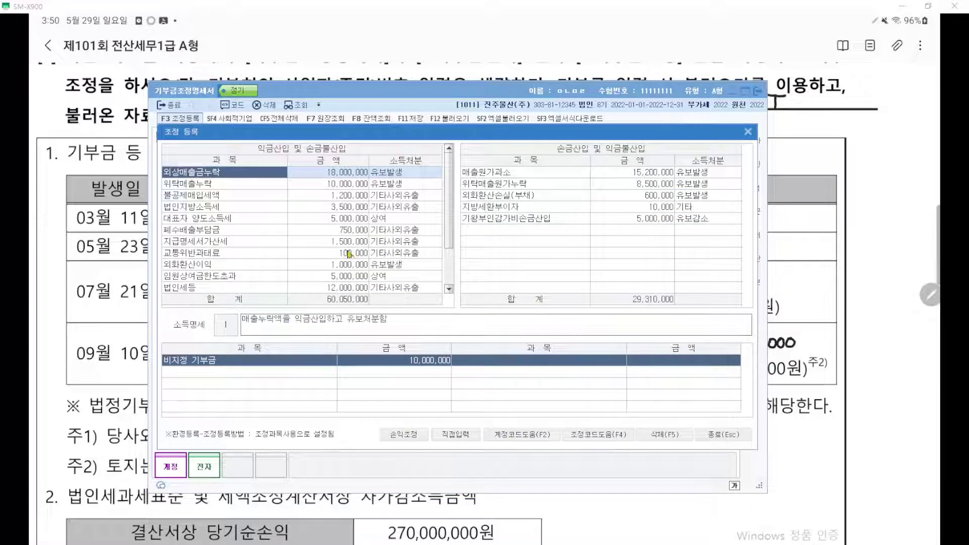
scroll(340, 247, "down", 1)
left_click(239, 286)
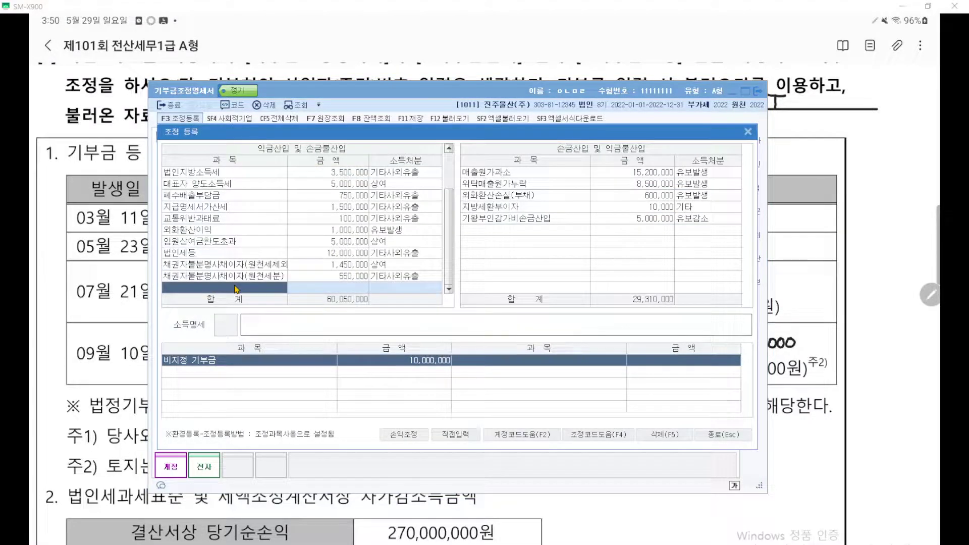
type("비지")
key("Return")
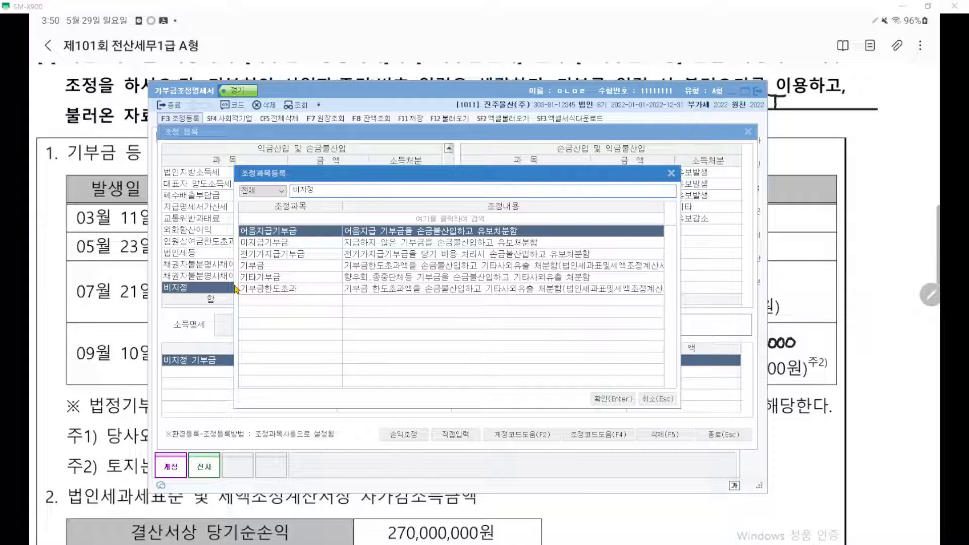
Choose the 기타기부금 subject, disposed of as 기타사외유출, and set its amount to 10,000,000.
key("Down")
key("Down")
key("Down")
key("Up")
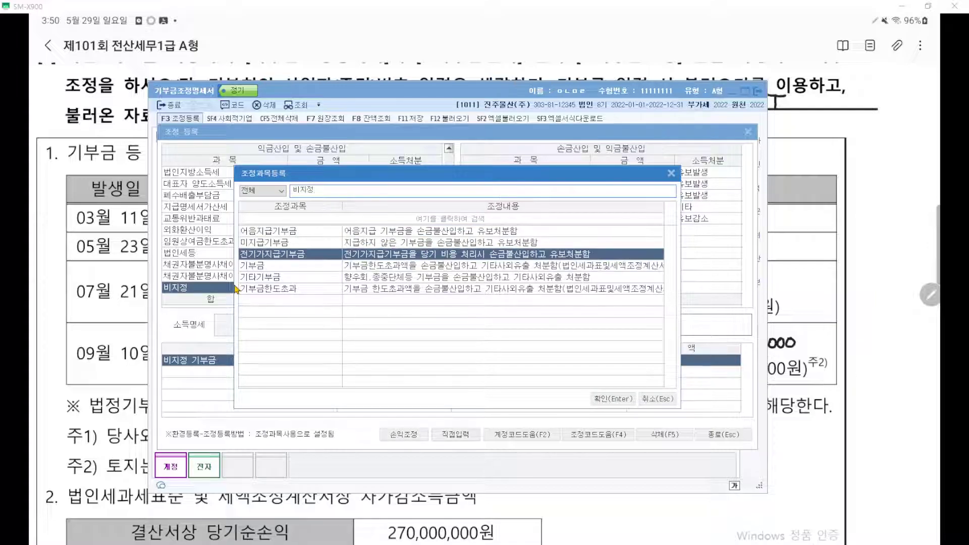
key("Down")
key("Down")
key("Return")
type("10,000,000")
key("Return")
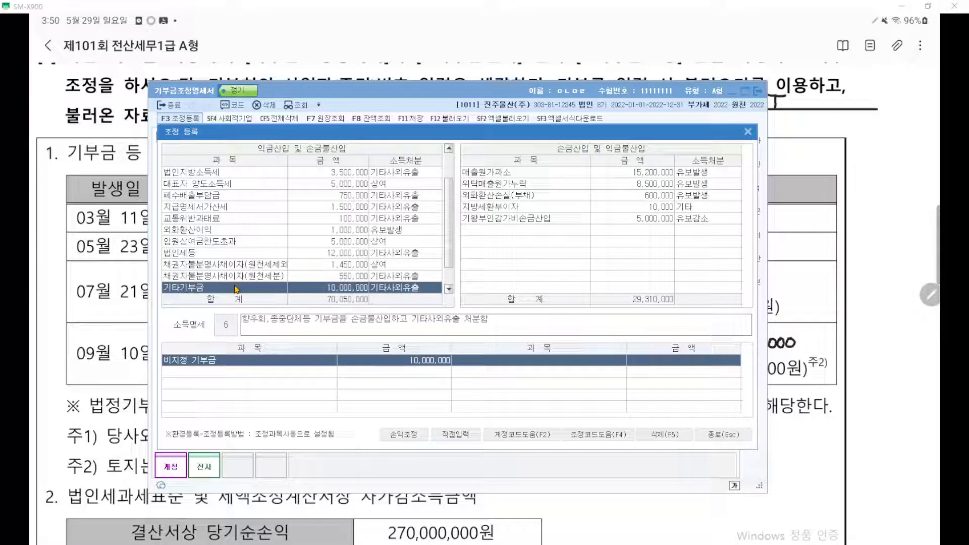
Enlarge the adjustment list and underline the 기타기부금 entry with the screen pen.
key("ctrl+2")
scroll(256, 298, "up", 5)
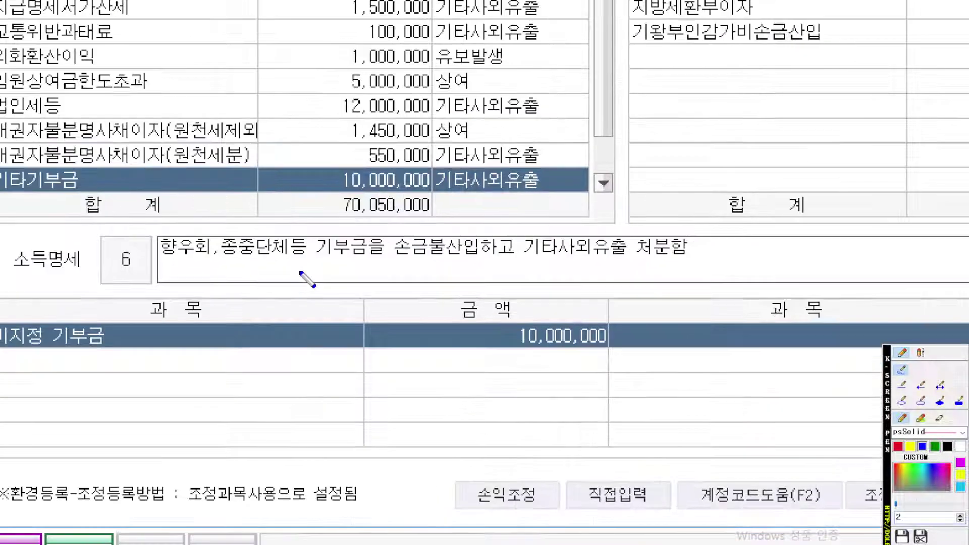
scroll(315, 276, "up", 1)
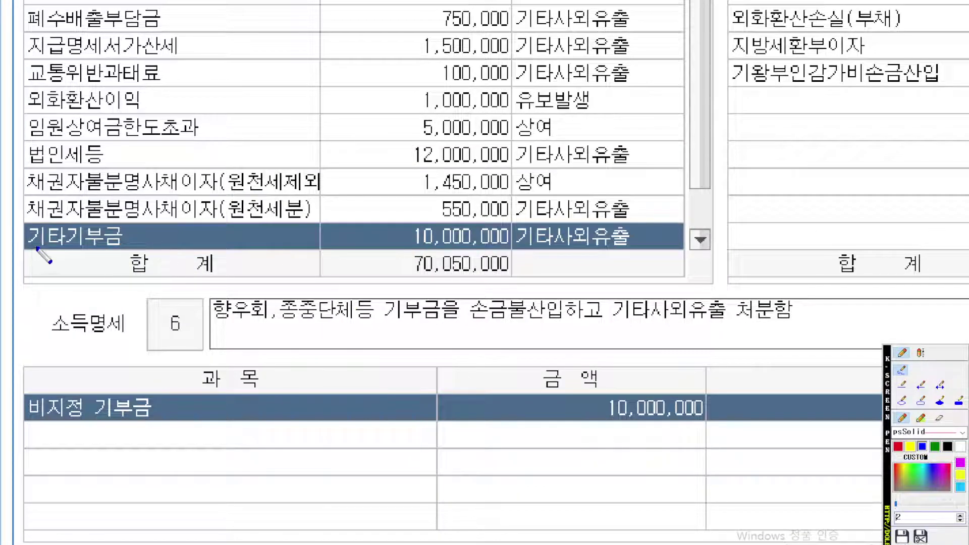
left_click_drag(6, 241, 633, 241)
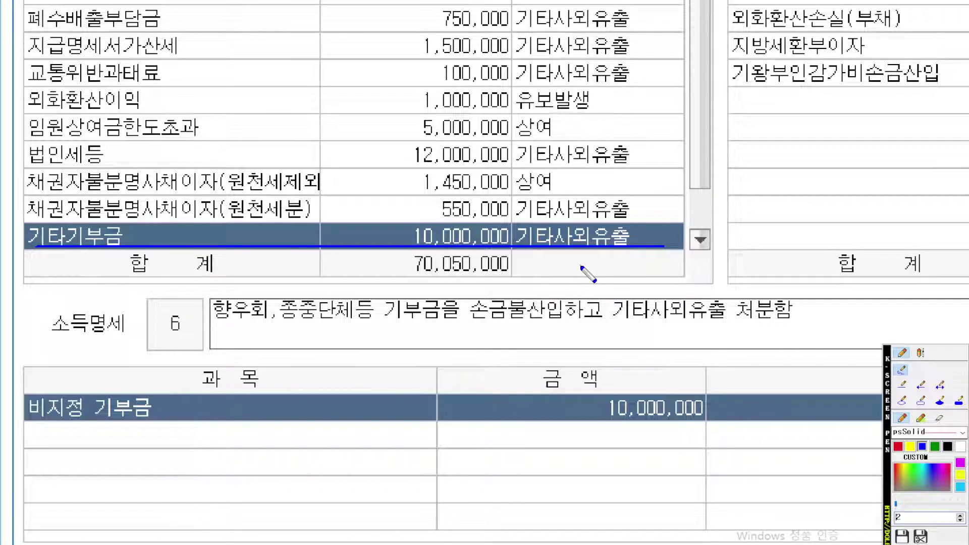
key("Escape")
Return to question [5] in the document and circle the land's 양도가액 and the 70,000,000 note with the screen pen.
left_click(813, 288)
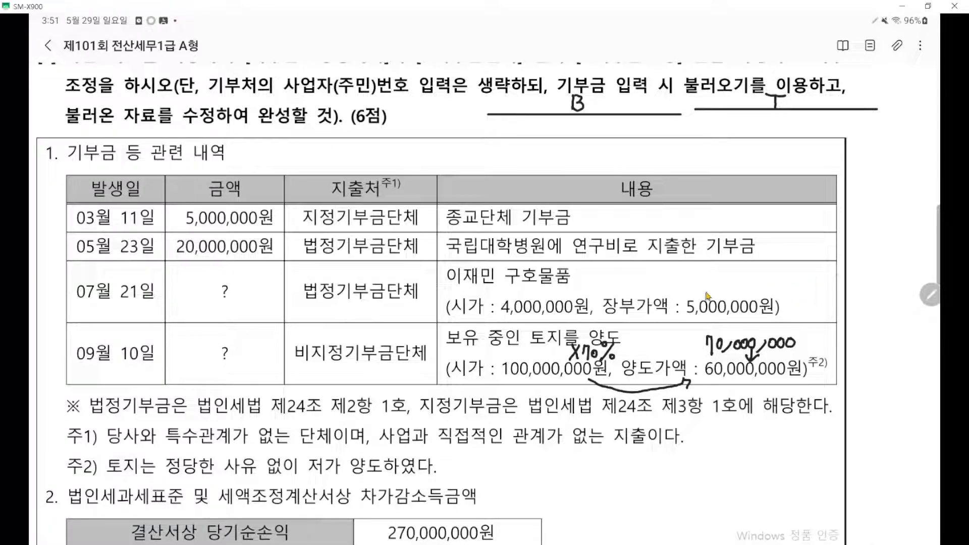
scroll(669, 303, "down", 5)
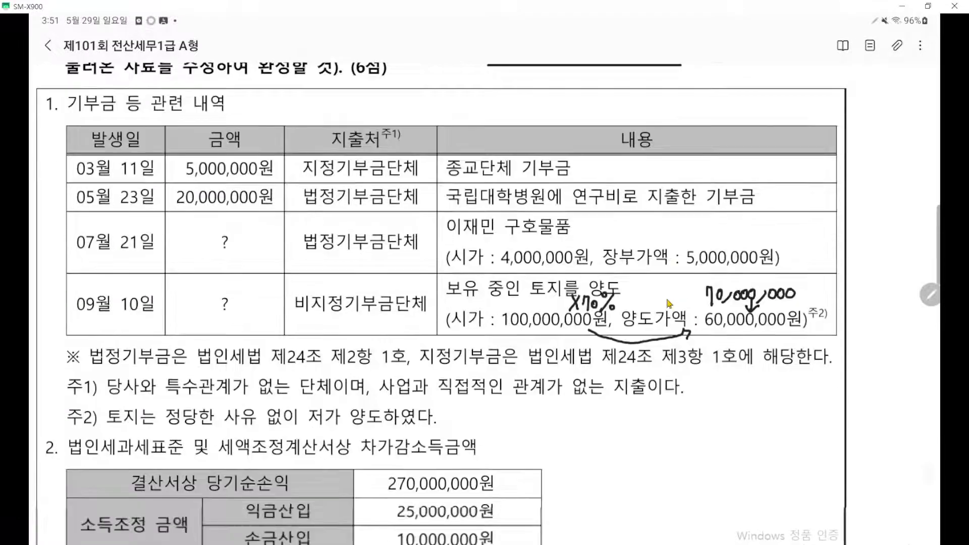
key("ctrl+2")
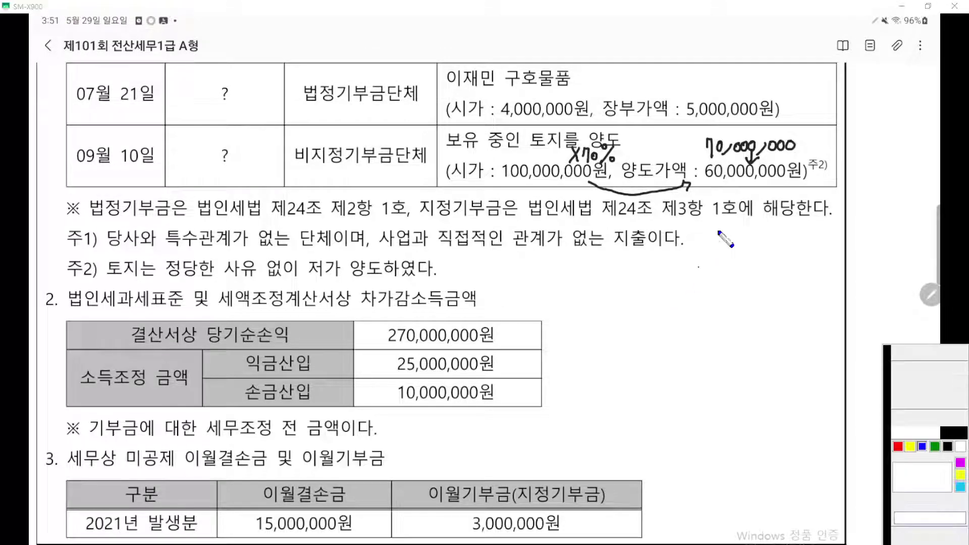
scroll(735, 205, "up", 1)
scroll(752, 187, "up", 2)
scroll(746, 189, "up", 1)
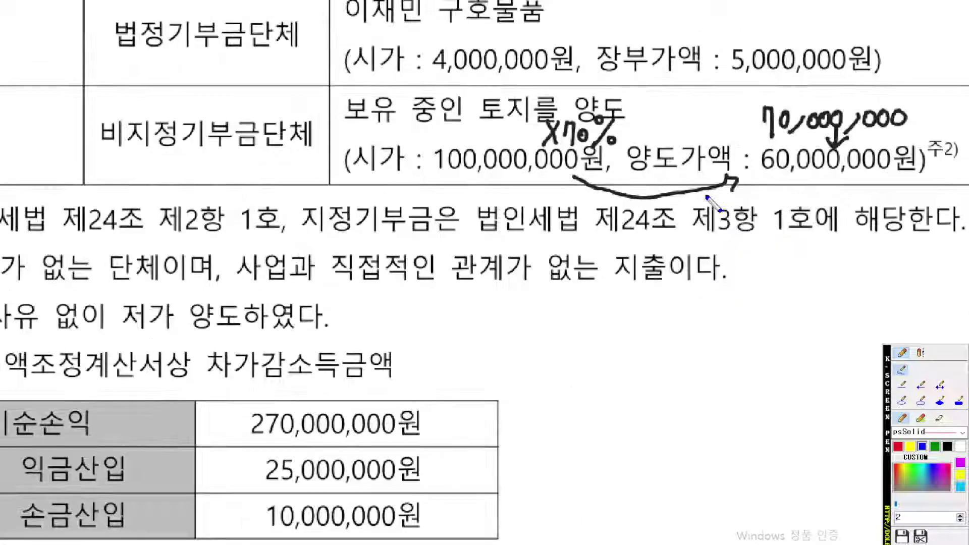
mouse_move(800, 198)
left_mouse_down()
mouse_move(853, 159)
mouse_move(729, 208)
left_mouse_up()
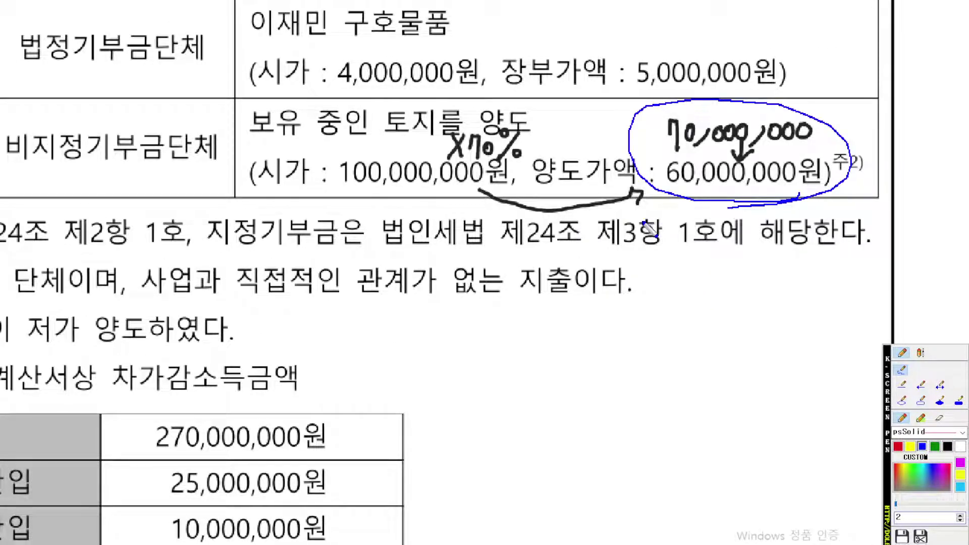
Write +10,000,000 beside the 익금산입 amount in the 차가감소득금액 table with the screen pen.
left_click_drag(485, 257, 579, 191)
scroll(579, 192, "down", 1)
left_click_drag(621, 286, 646, 286)
mouse_move(637, 273)
left_mouse_down()
mouse_move(636, 298)
mouse_move(721, 280)
mouse_move(779, 293)
mouse_move(868, 280)
left_mouse_up()
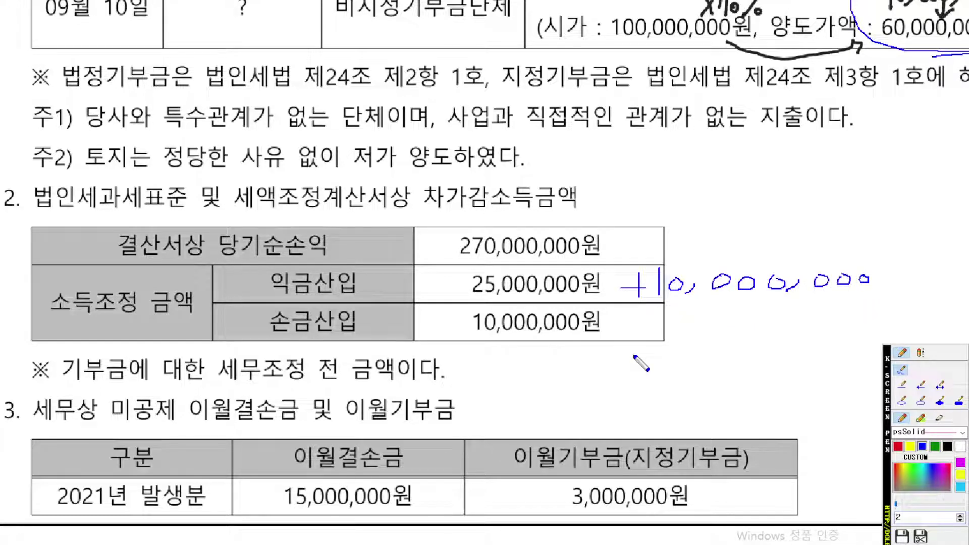
key("Escape")
Return to 기부금조정명세서, close the 조정 등록 window and set 결산서상 당기순이익 to 270,000,000.
key("alt+Tab")
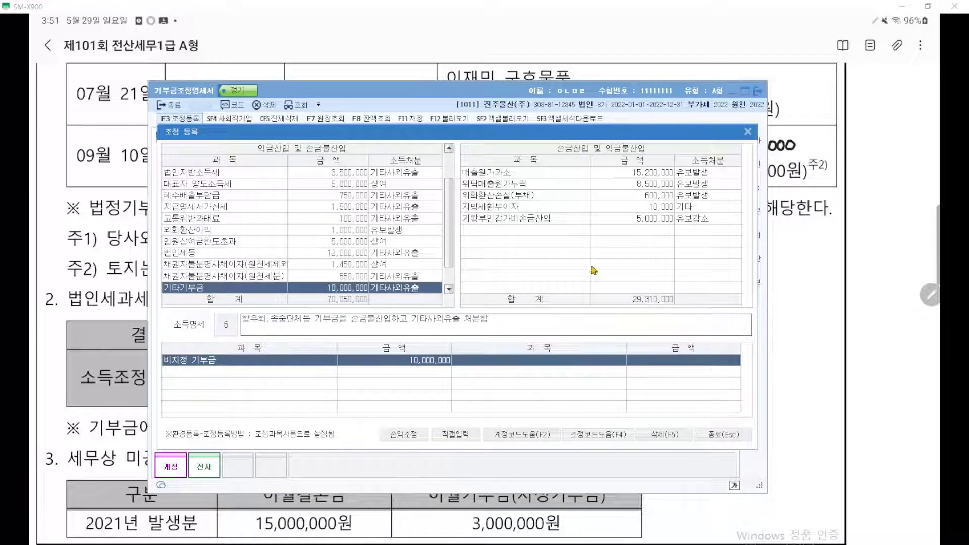
left_click(749, 132)
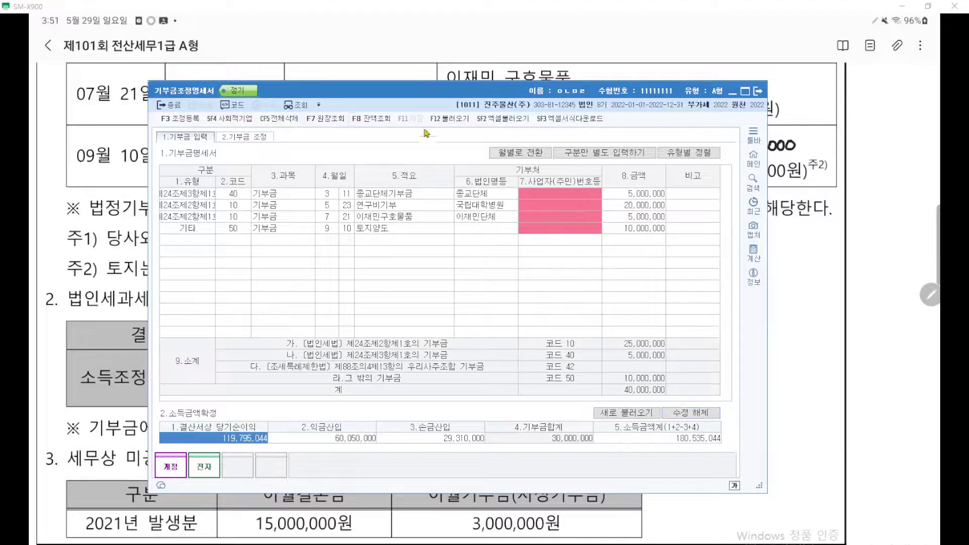
key("ctrl+shift+p")
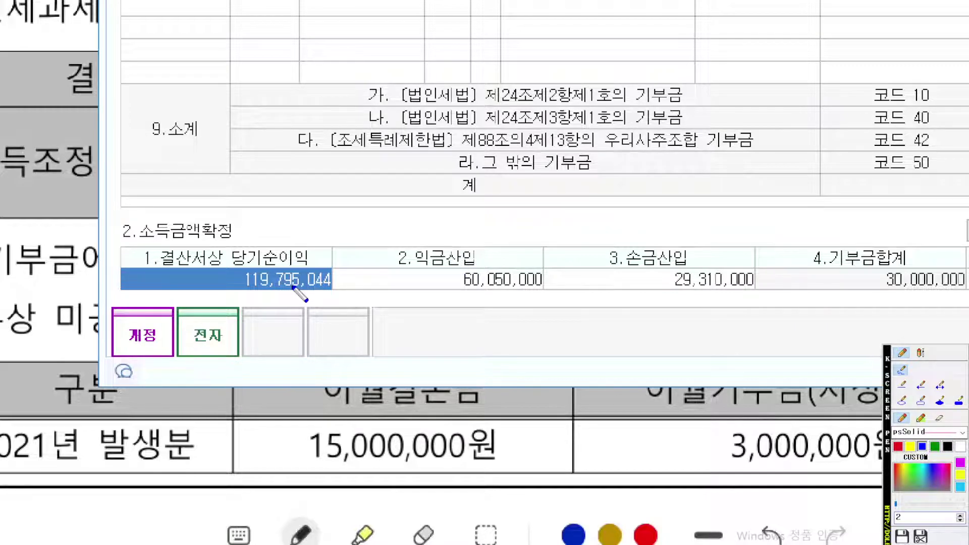
key("Escape")
type("270,000,000")
key("Return")
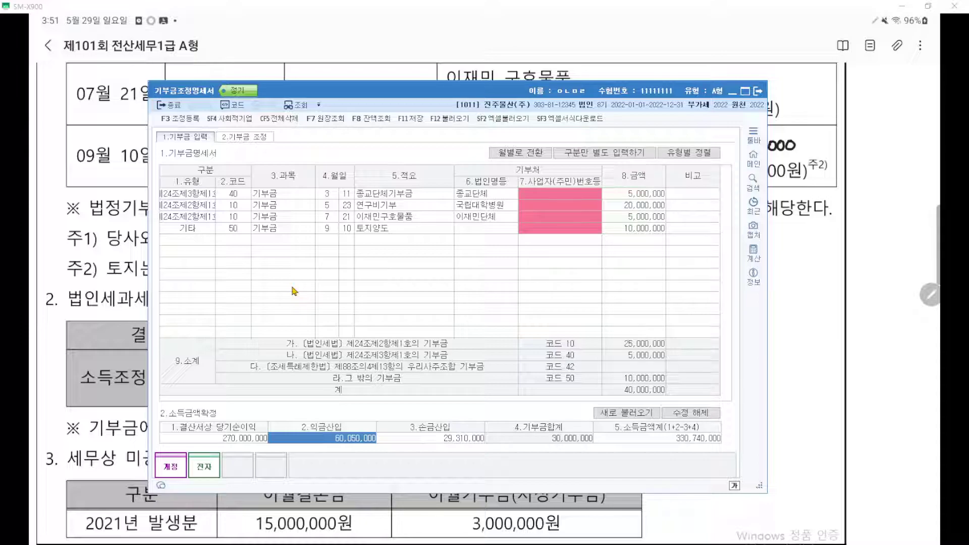
Set 익금산입 to 35,000,000 and 손금산입 to 10,000,000 in the 소득금액확정 section.
key("BackSpace")
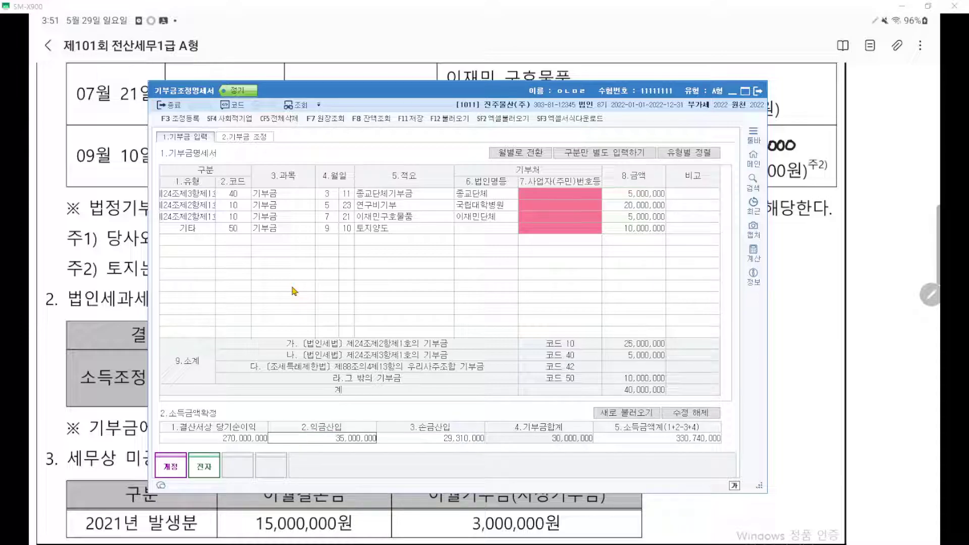
type("35000000")
key("Return")
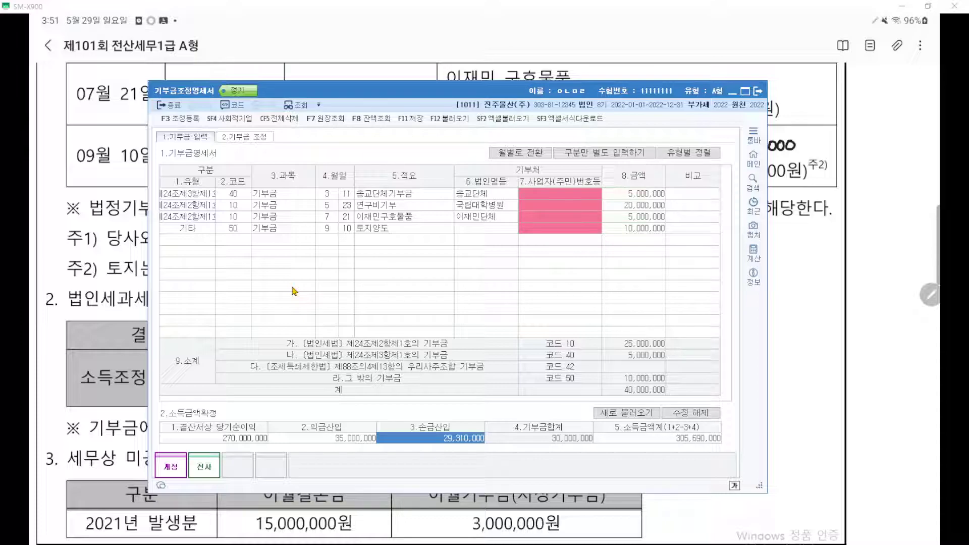
key("BackSpace")
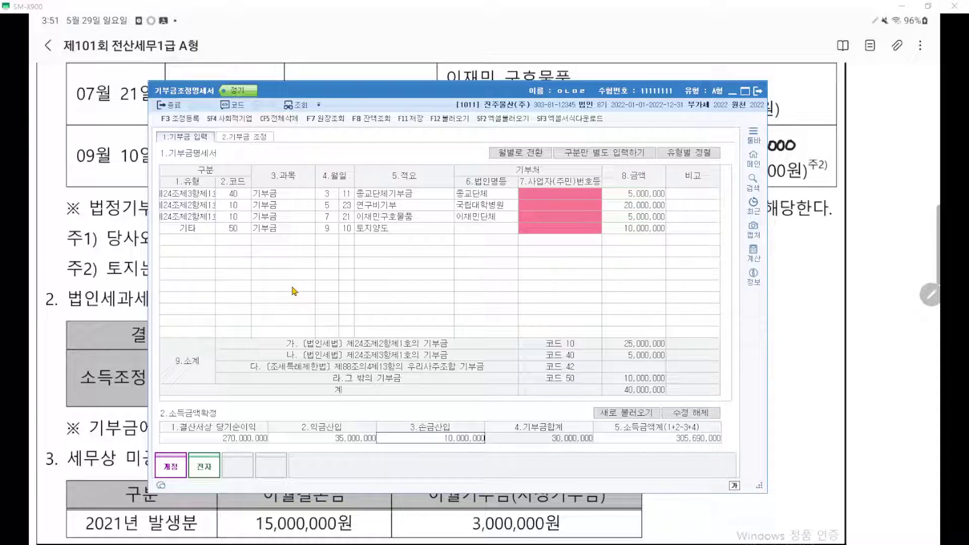
type("10000000")
key("Return")
Enlarge the 기부금명세서 and mark the donation figures in its 금액 column with the screen pen.
key("ctrl+2")
scroll(394, 352, "up", 2)
left_click_drag(402, 337, 348, 275)
scroll(348, 275, "up", 1)
mouse_move(490, 271)
left_mouse_down()
mouse_move(223, 271)
mouse_move(472, 174)
mouse_move(503, 280)
left_mouse_up()
scroll(505, 281, "up", 10)
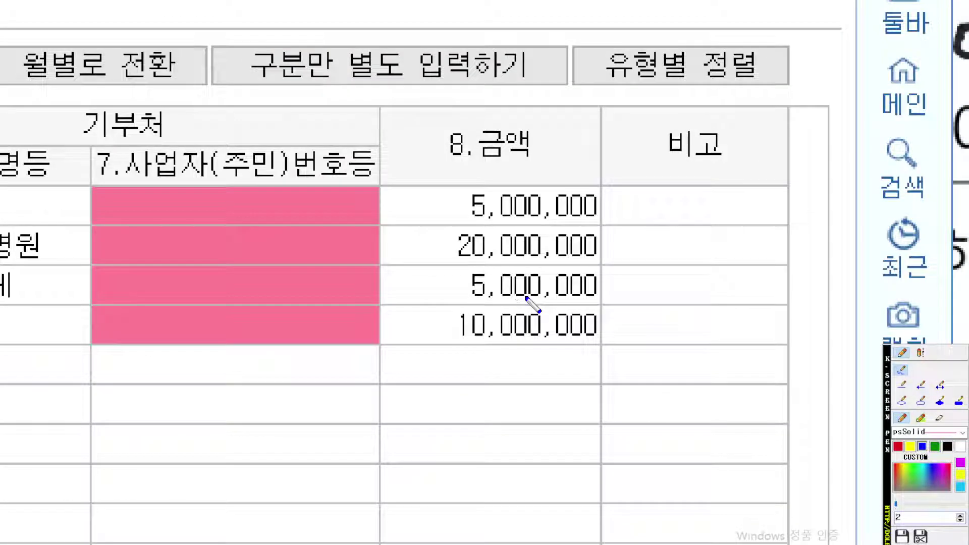
mouse_move(600, 302)
left_mouse_down()
mouse_move(519, 302)
mouse_move(439, 166)
mouse_move(621, 274)
mouse_move(629, 316)
mouse_move(600, 304)
left_mouse_up()
left_click_drag(483, 343, 457, 347)
left_click_drag(489, 303, 587, 371)
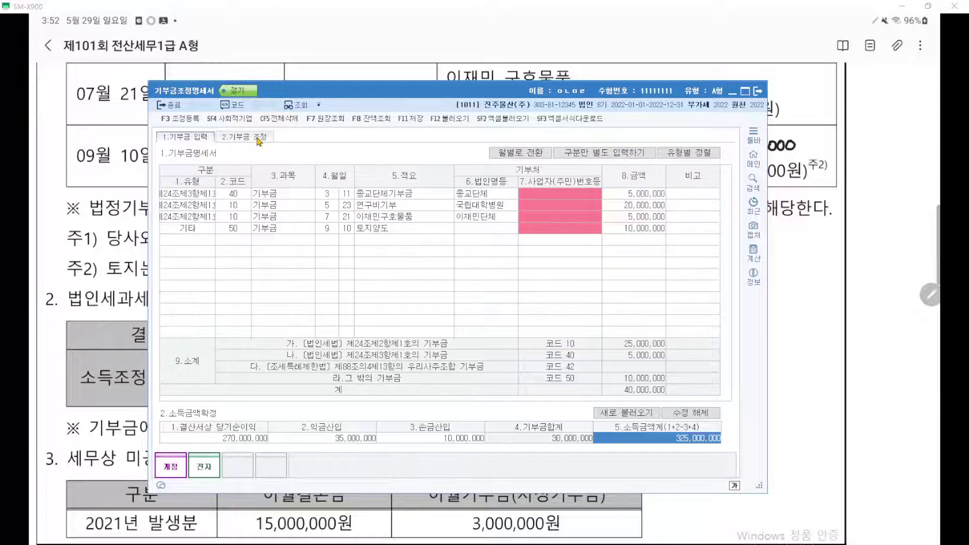
Open the 기부금 조정 page and outline the empty 이월 결손금 합계액 field with the screen pen.
left_click(258, 137)
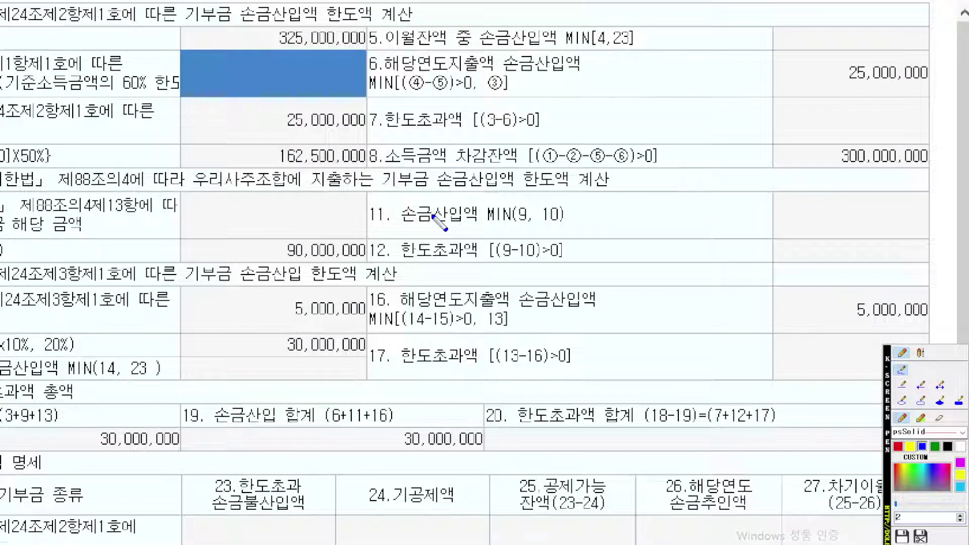
mouse_move(360, 93)
left_mouse_down()
mouse_move(183, 93)
mouse_move(339, 42)
left_mouse_up()
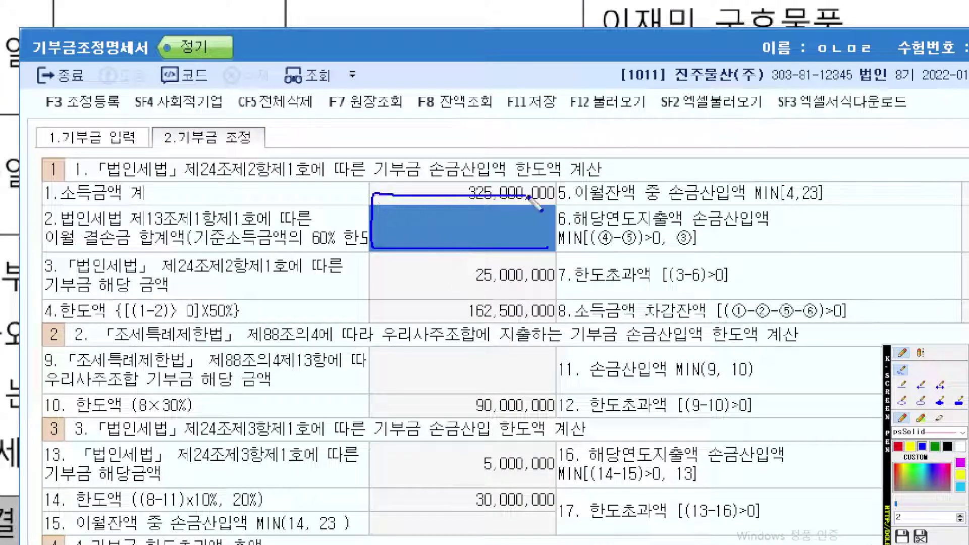
mouse_move(530, 196)
left_mouse_down()
mouse_move(547, 242)
mouse_move(556, 237)
left_mouse_up()
key("Escape")
Go back to question [5] in the document and underline the 2021년 발생분 이월결손금 entry with the screen pen.
left_click(834, 335)
scroll(603, 339, "down", 2)
scroll(604, 340, "down", 1)
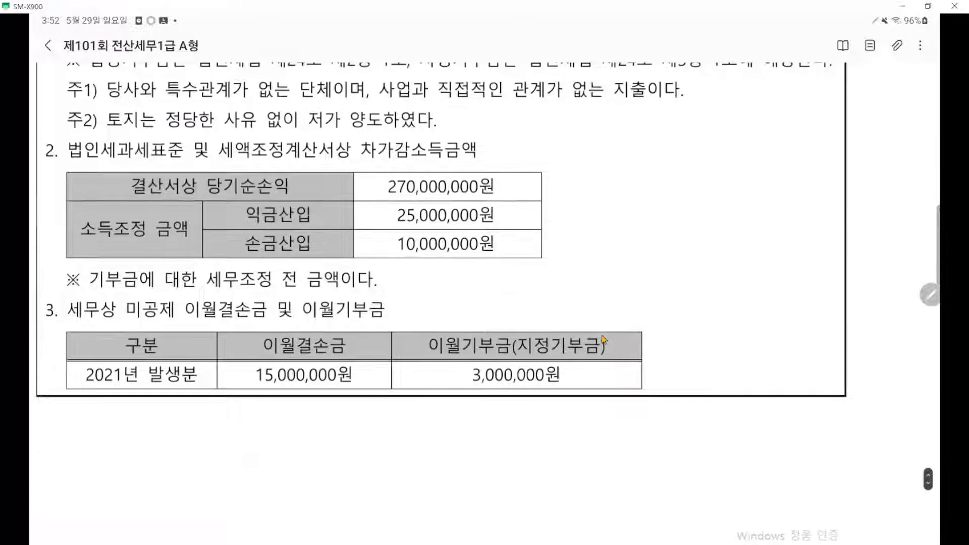
key("ctrl+2")
scroll(414, 356, "up", 3)
scroll(506, 306, "down", 3)
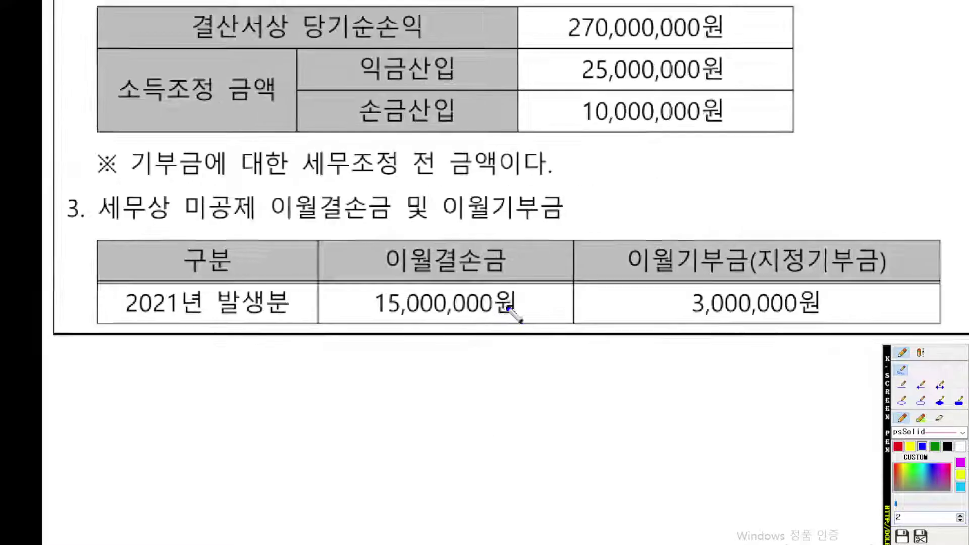
left_click_drag(86, 322, 305, 322)
left_click_drag(428, 328, 509, 329)
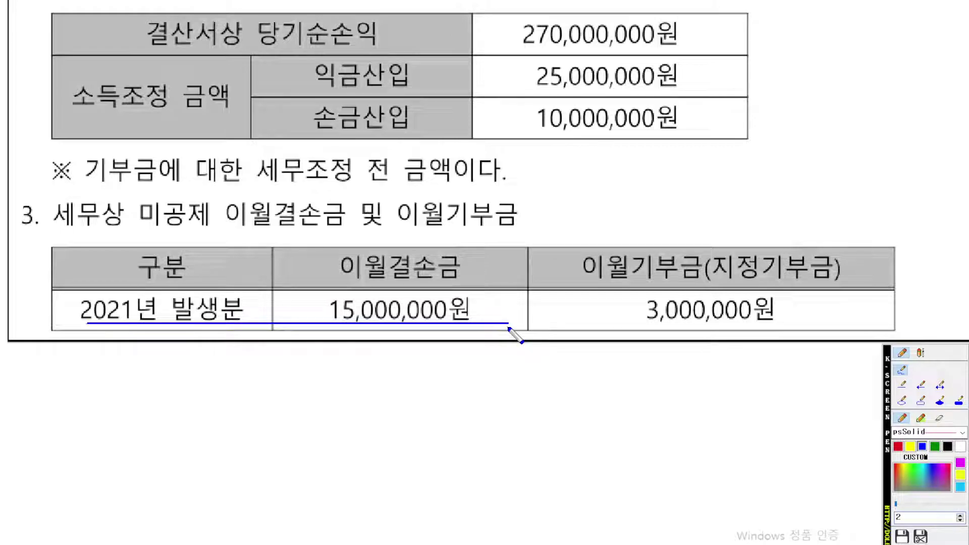
key("Escape")
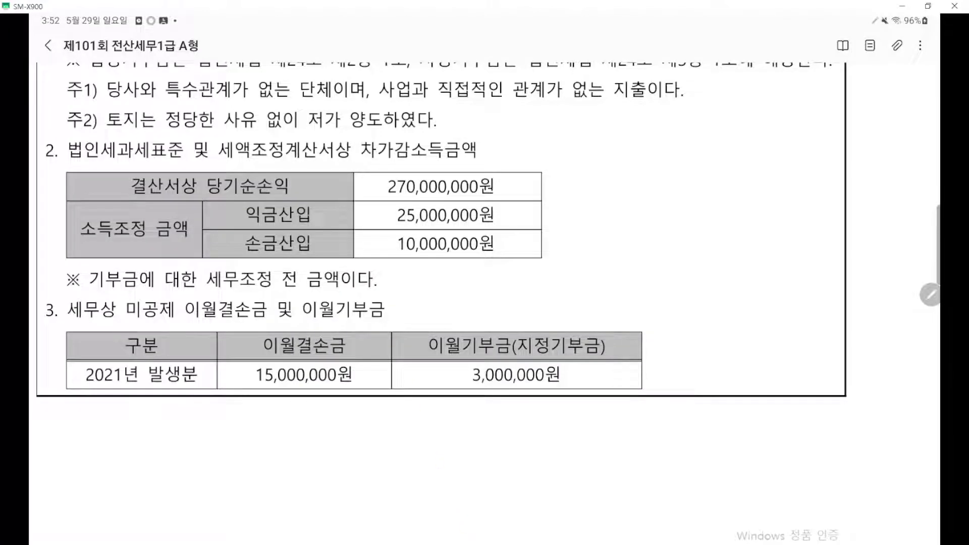
Return to the 기부금 조정 page and set 이월 결손금 합계액 to 15,000,000.
left_click(461, 544)
type("18")
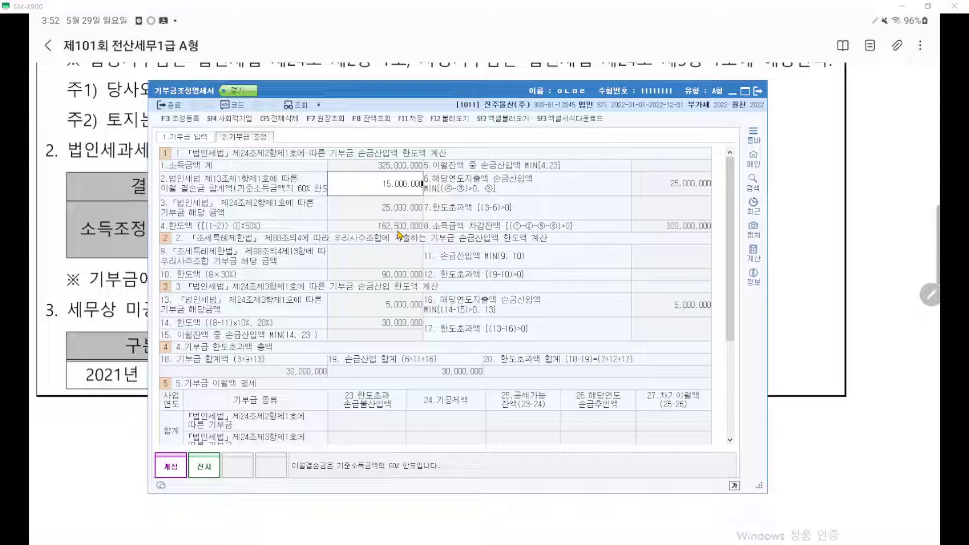
key("Return")
scroll(514, 287, "down", 5)
In the question document, circle 2021년 발생분 and the 이월기부금(지정기부금) amount with the screen pen.
left_click(822, 342)
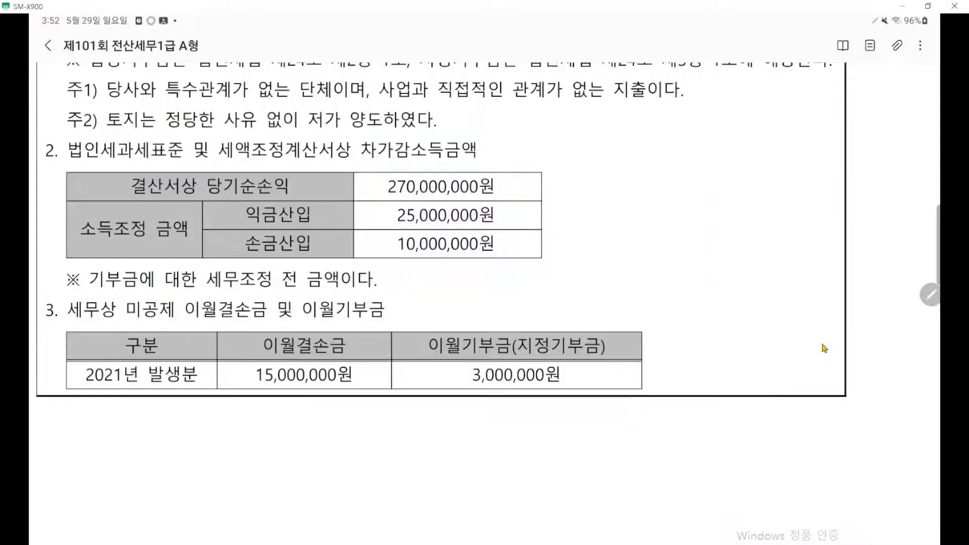
key("ctrl+1")
scroll(634, 361, "up", 4)
scroll(665, 297, "down", 4)
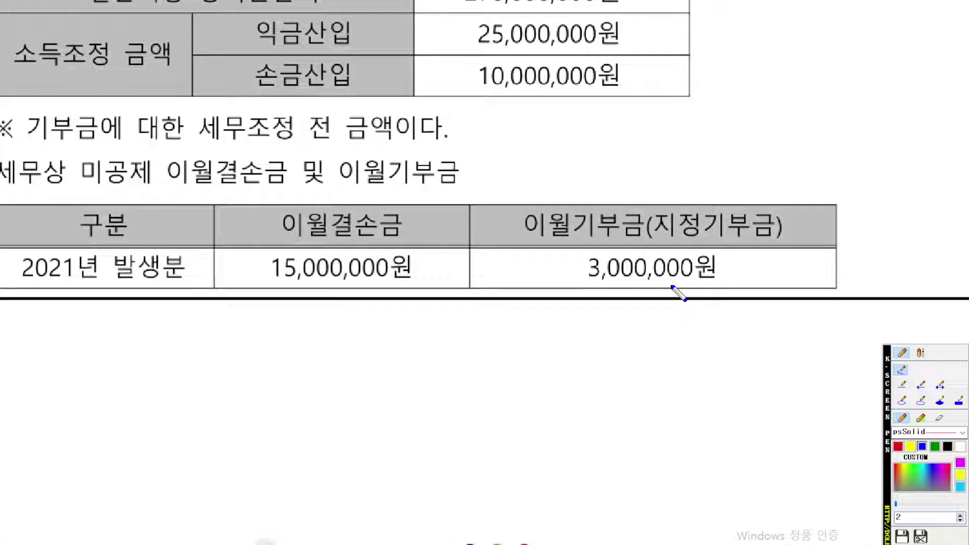
mouse_move(246, 346)
left_mouse_down()
mouse_move(98, 275)
mouse_move(248, 333)
left_mouse_up()
mouse_move(737, 354)
left_mouse_down()
mouse_move(545, 345)
mouse_move(757, 257)
mouse_move(690, 371)
left_mouse_up()
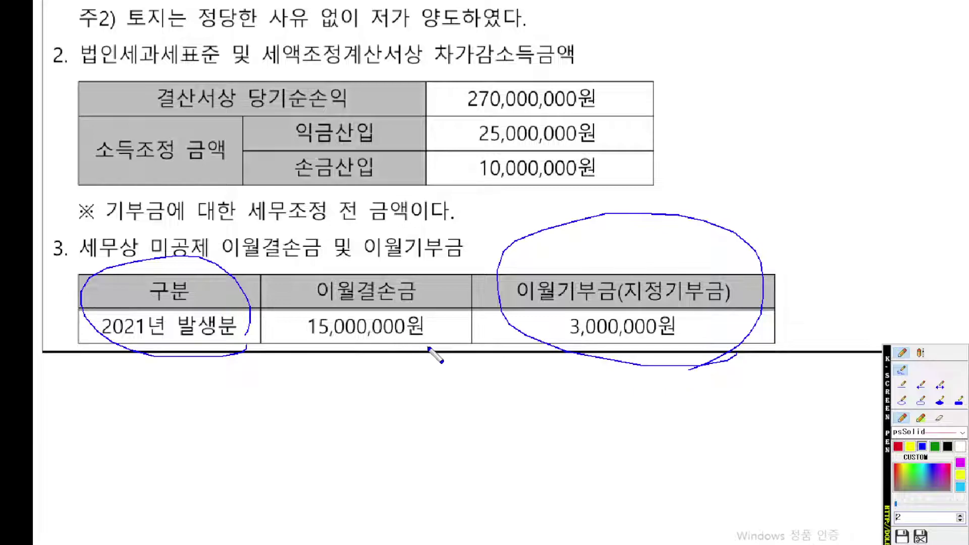
key("Escape")
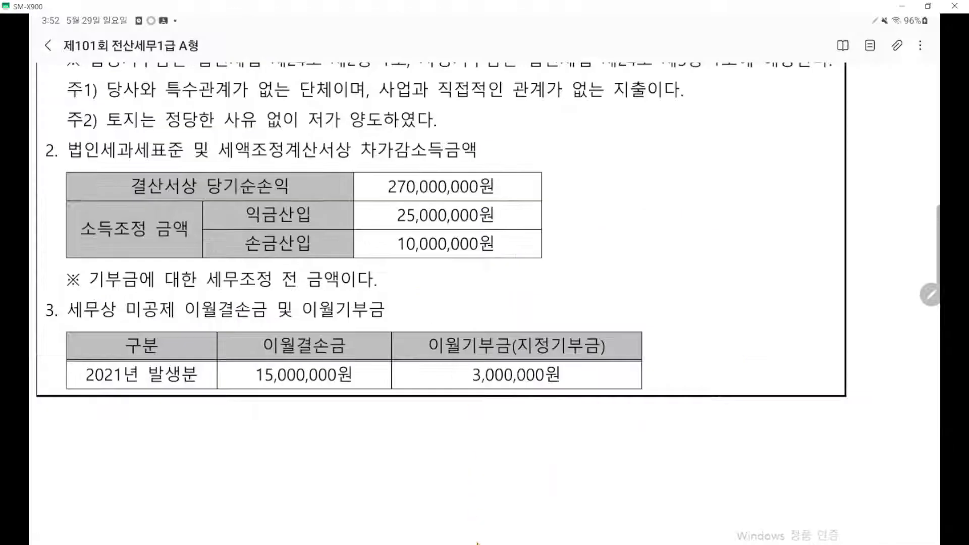
Return to the donation form and underline the 기부금 이월액 명세 heading with the screen pen.
key("alt+Tab")
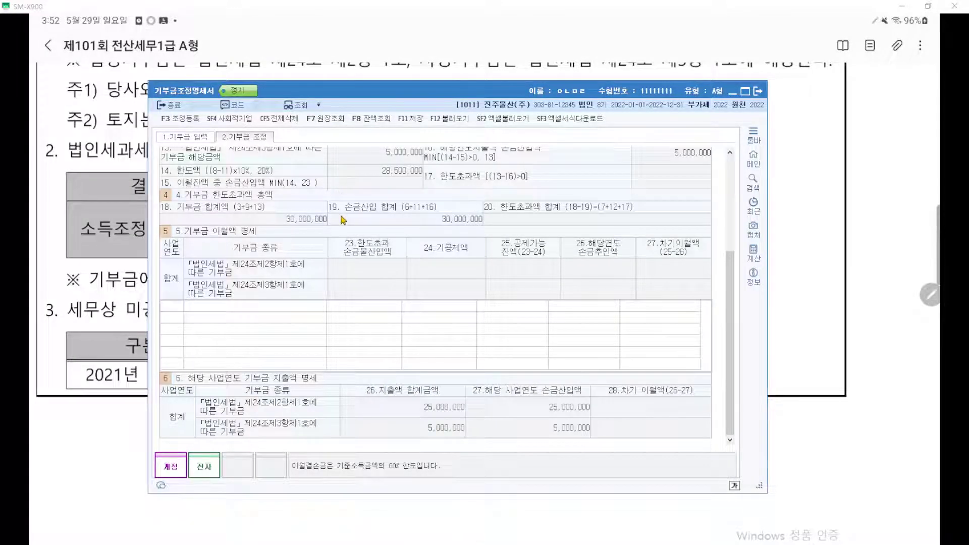
key("F12")
scroll(344, 222, "up", 2)
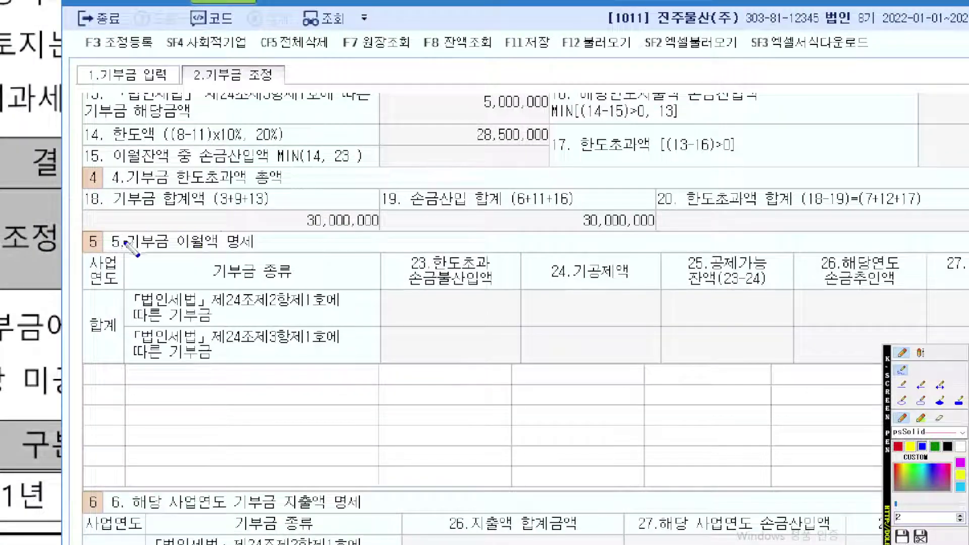
left_click_drag(268, 255, 311, 253)
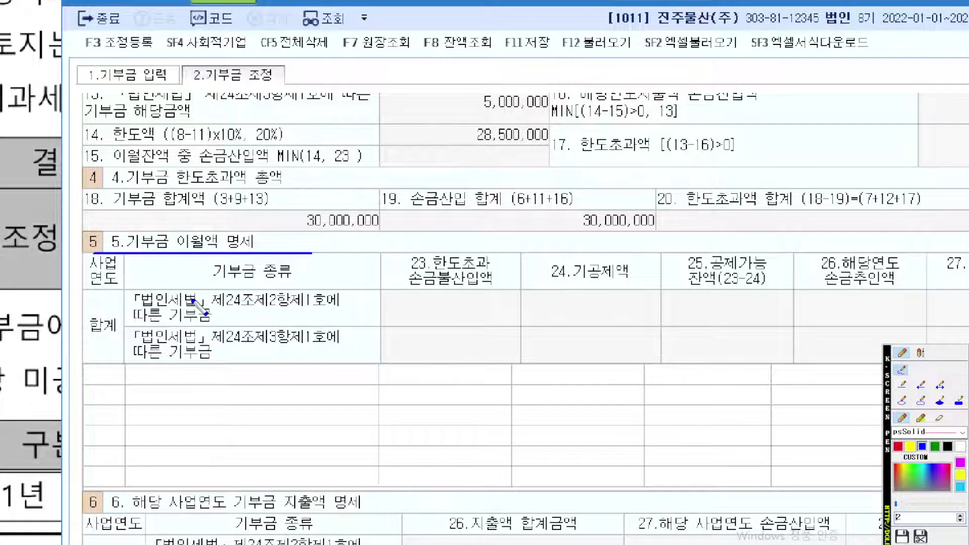
key("Escape")
Add a 2021 carryover row for 「법인세법」 제24조제3항제1호 donations with 한도초과 손금불산입액 3,000,000.
left_click(178, 309)
type("2021")
key("Return")
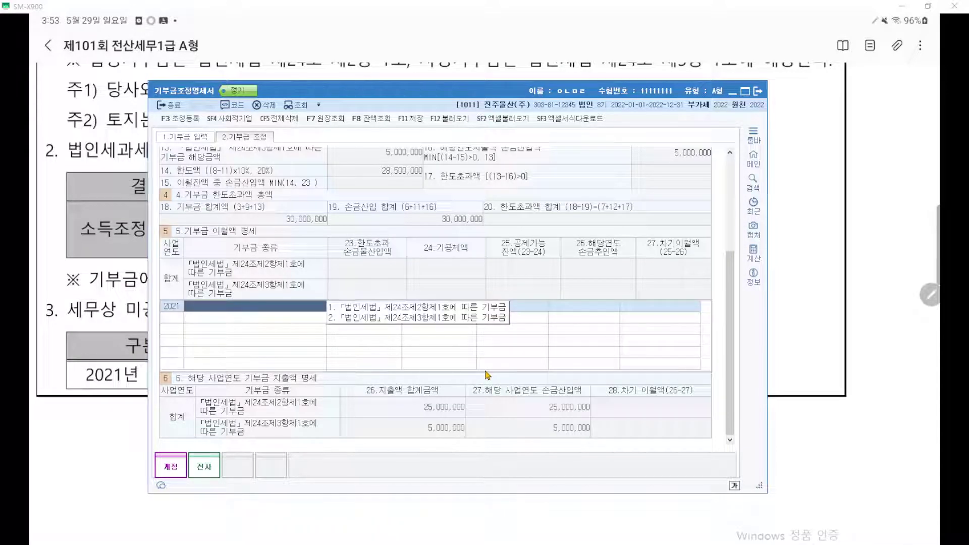
key("2")
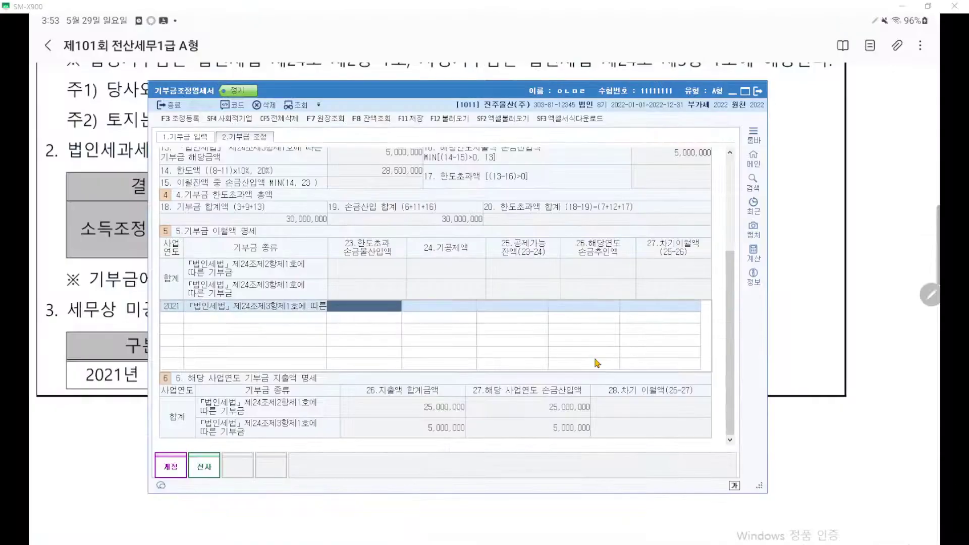
type("3,000,000")
key("Return")
key("Return")
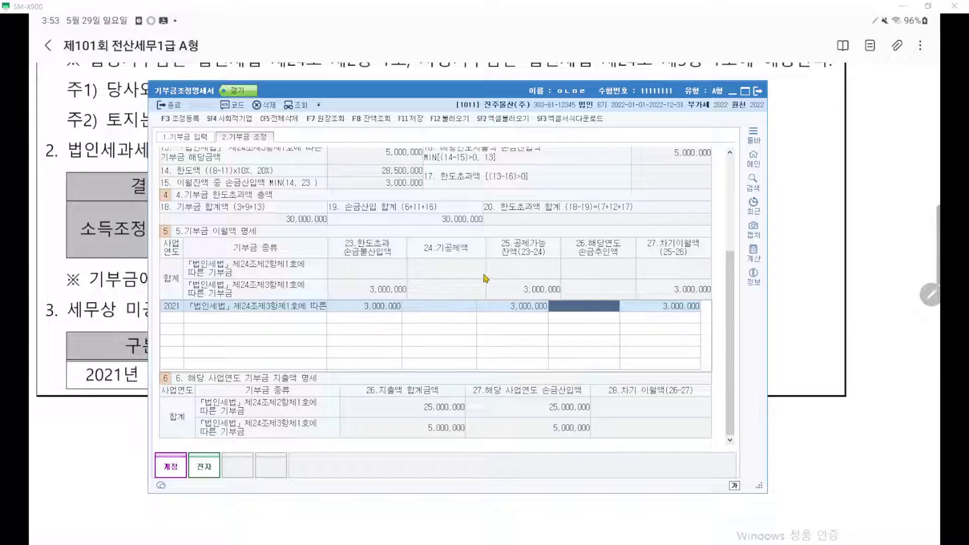
Enlarge the 제24조제3항제1호 limit calculation and mark its 한도액 and carryover lines with the screen pen.
scroll(351, 293, "up", 3)
scroll(351, 292, "up", 6)
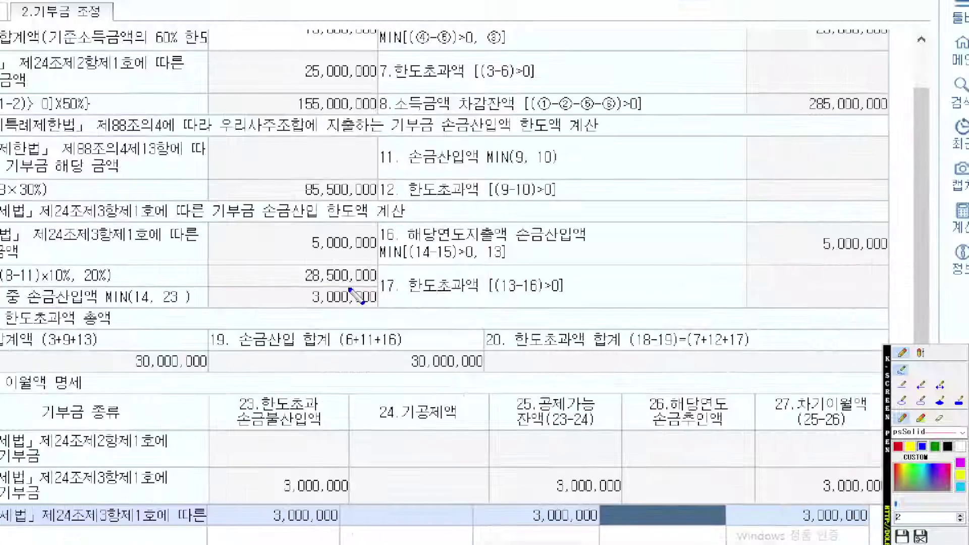
left_click_drag(364, 287, 395, 283)
left_click_drag(17, 204, 379, 205)
mouse_move(36, 270)
left_mouse_down()
mouse_move(477, 271)
mouse_move(507, 260)
mouse_move(521, 273)
mouse_move(582, 263)
left_mouse_up()
left_click_drag(595, 261, 619, 262)
key("Escape")
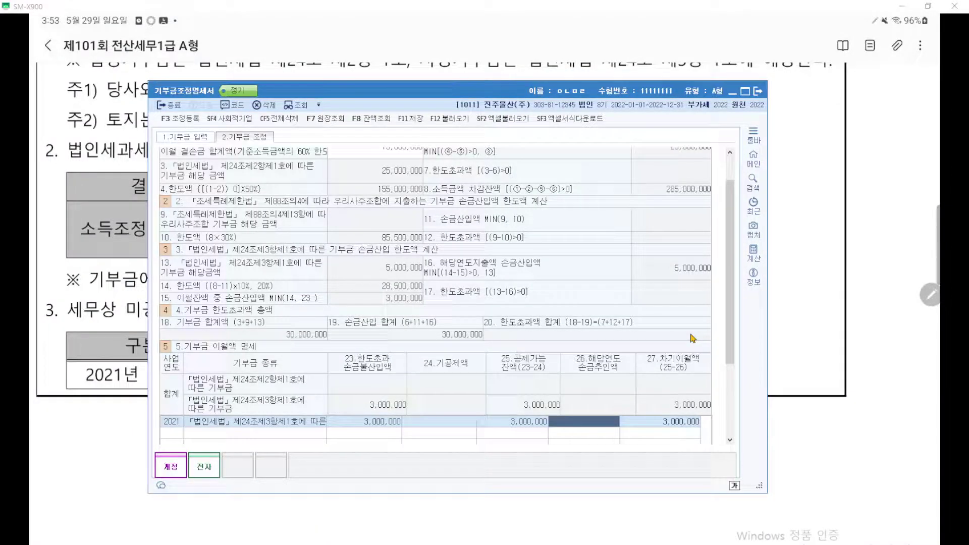
Set the 2021 row's 해당연도 손금추인액 to 3,000,000 and underline it beside 공제가능 잔액 with the screen pen.
type("3000000")
key("Return")
key("ctrl+2")
scroll(608, 374, "up", 6)
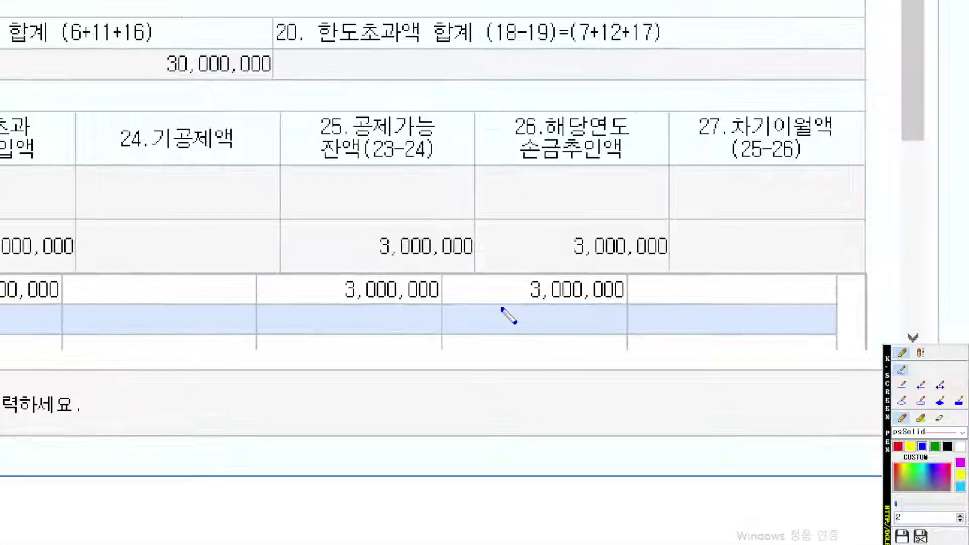
left_click_drag(360, 311, 652, 311)
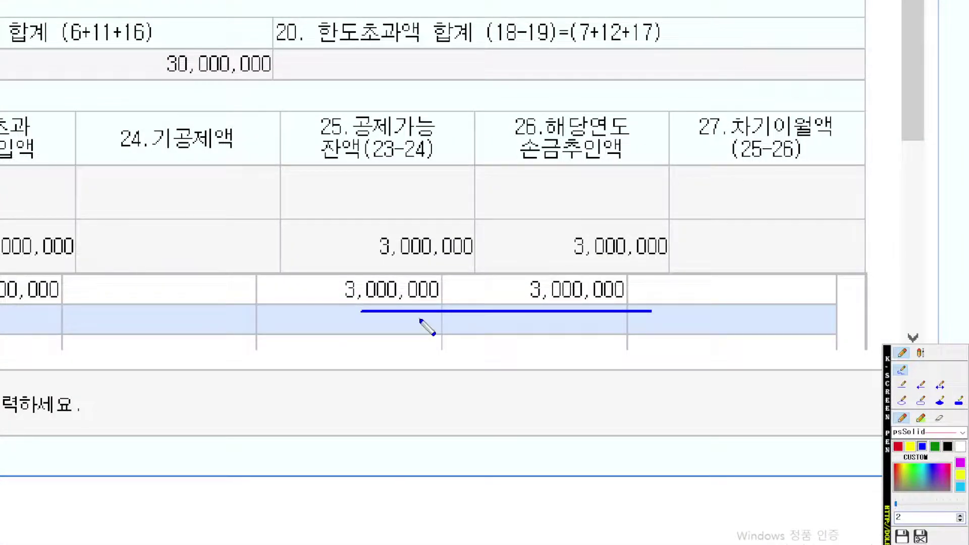
key("Escape")
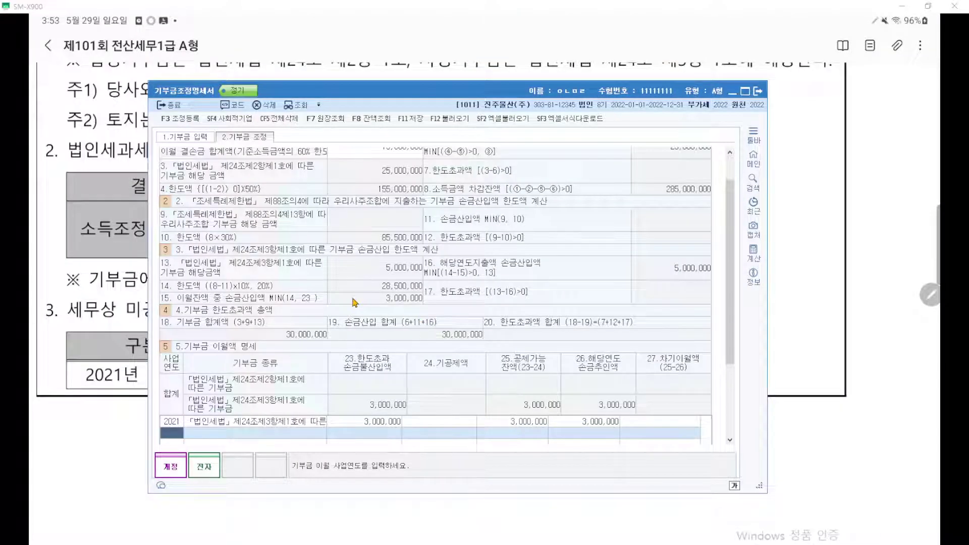
Close 기부금조정명세서 and return to the donation table of question [5] in the document.
left_click(760, 90)
left_click(454, 314)
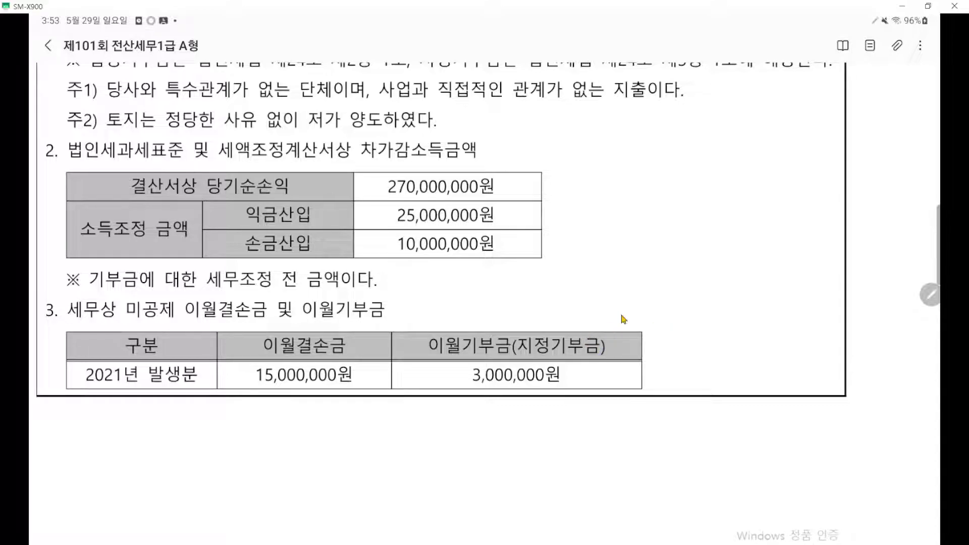
scroll(623, 319, "up", 5)
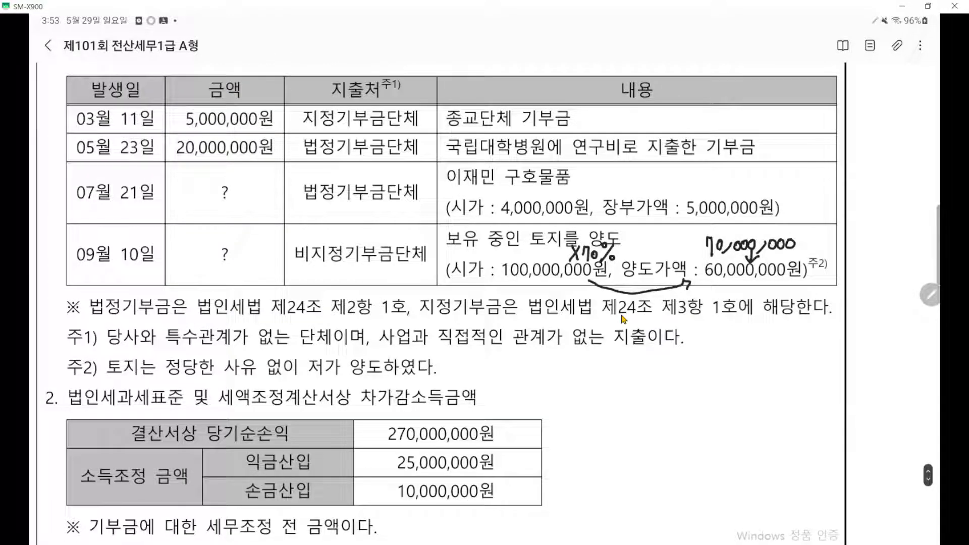